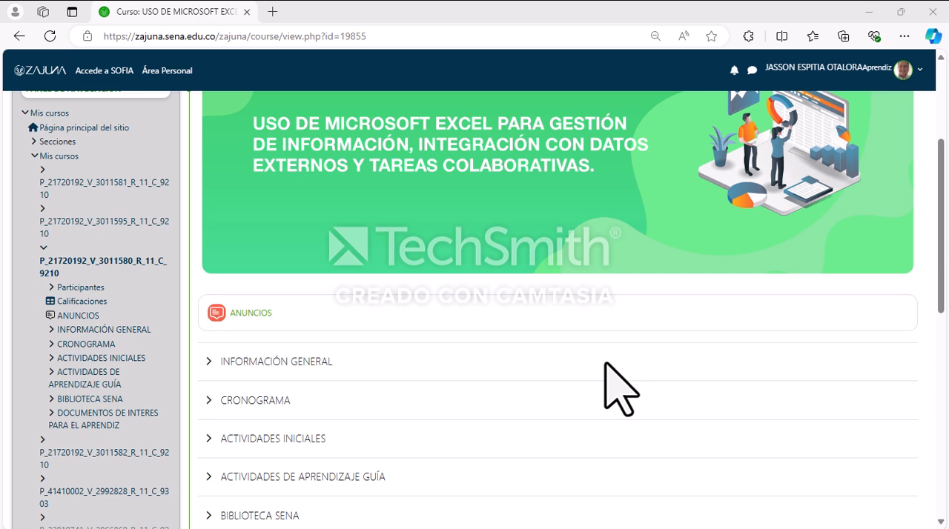
Step: Expand the ACTIVIDADES DE APRENDIZAJE GUÍA branch of course P_21720192_V_3011580_R_11_C_9210 in the course navigation tree
scroll(703, 323, "up", 3)
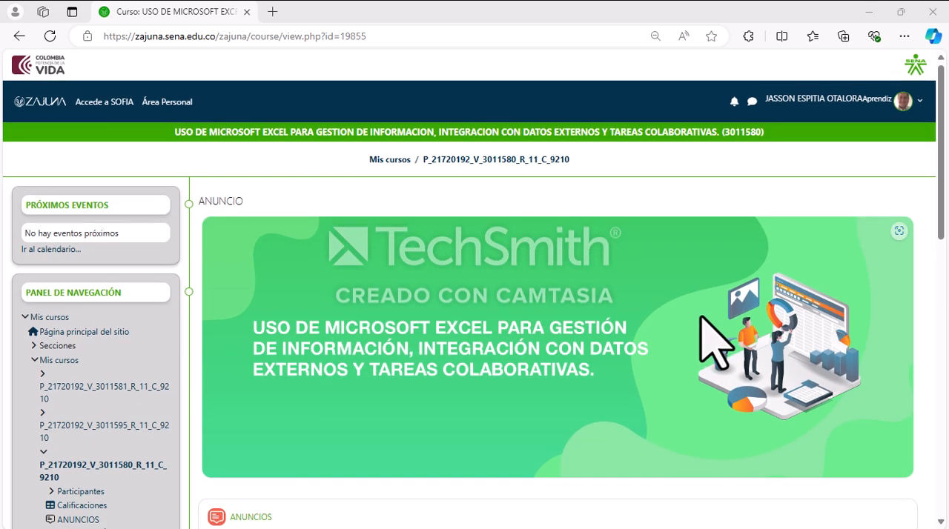
scroll(720, 329, "down", 3)
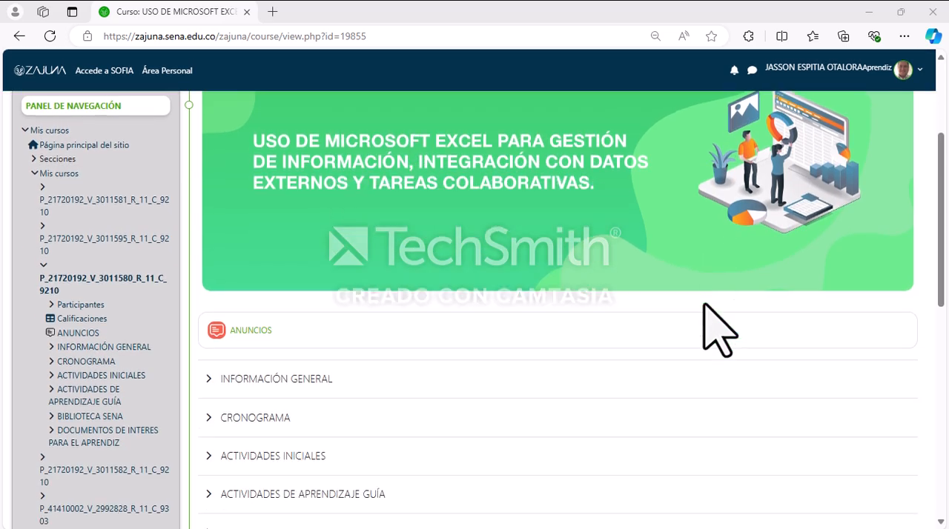
scroll(356, 361, "down", 2)
scroll(335, 356, "up", 3)
scroll(222, 312, "up", 1)
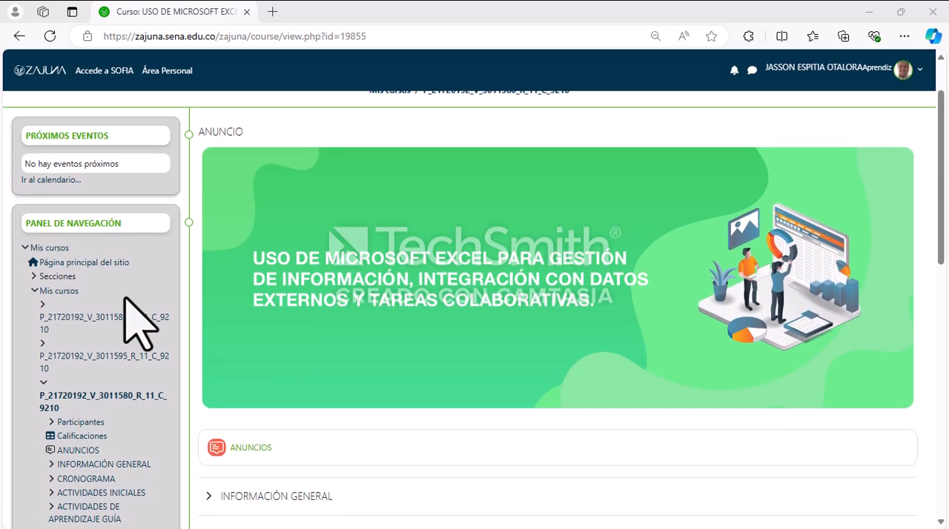
scroll(133, 296, "down", 3)
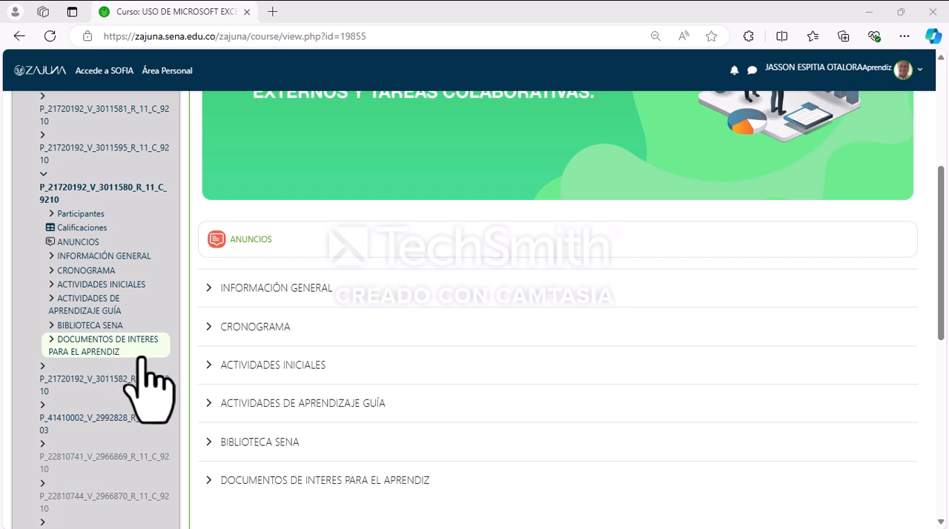
left_click(52, 303)
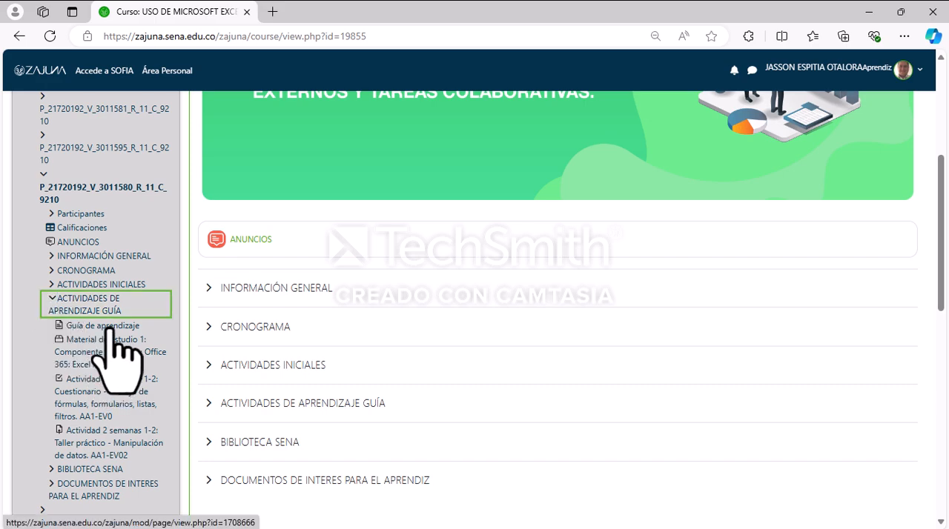
Step: Expand the ACTIVIDADES DE APRENDIZAJE GUÍA section in the course's main content to list its activities
scroll(137, 371, "down", 1)
scroll(146, 369, "up", 1)
scroll(222, 362, "down", 1)
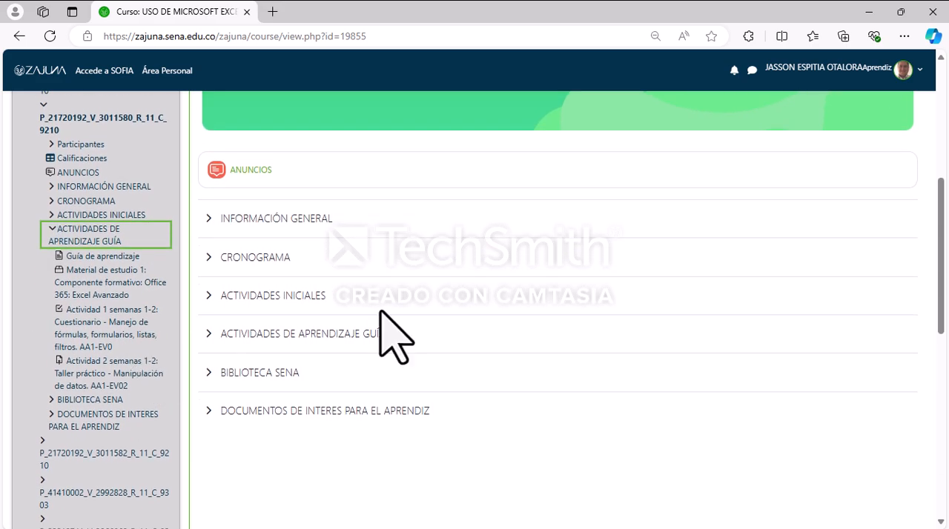
left_click(208, 335)
scroll(455, 318, "down", 2)
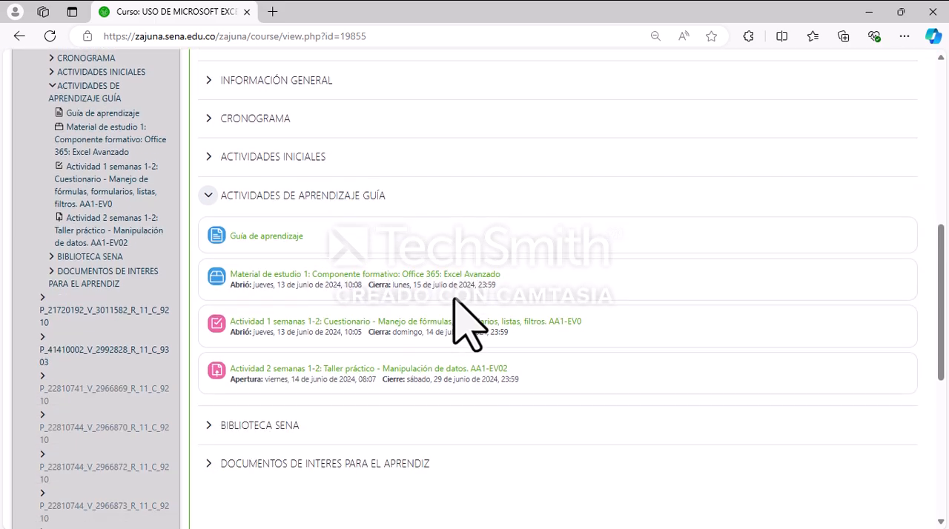
Step: Open the Guía de aprendizaje page from the activities list and launch its educational resource document
scroll(455, 317, "up", 1)
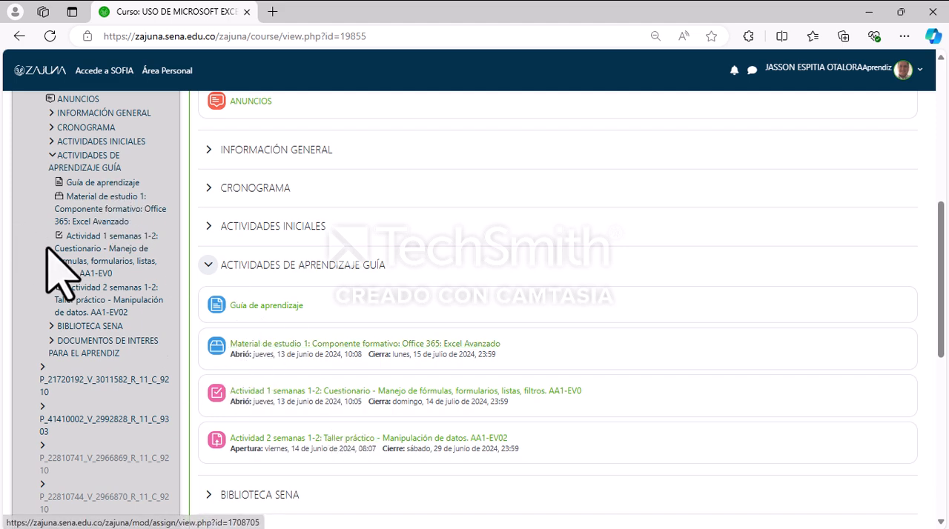
left_click(252, 310)
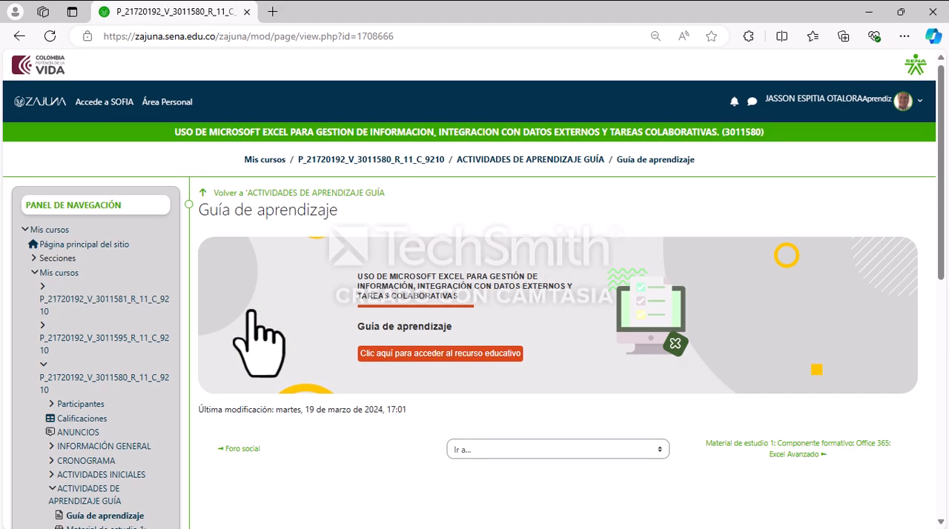
left_click(420, 354)
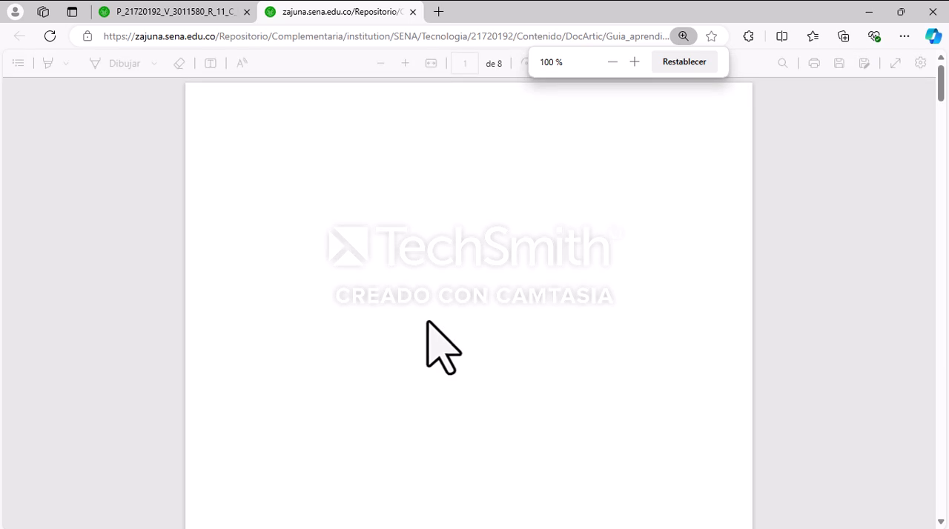
Step: Read the identification and presentation sections on the first page of the learning guide PDF
scroll(567, 218, "up", 5)
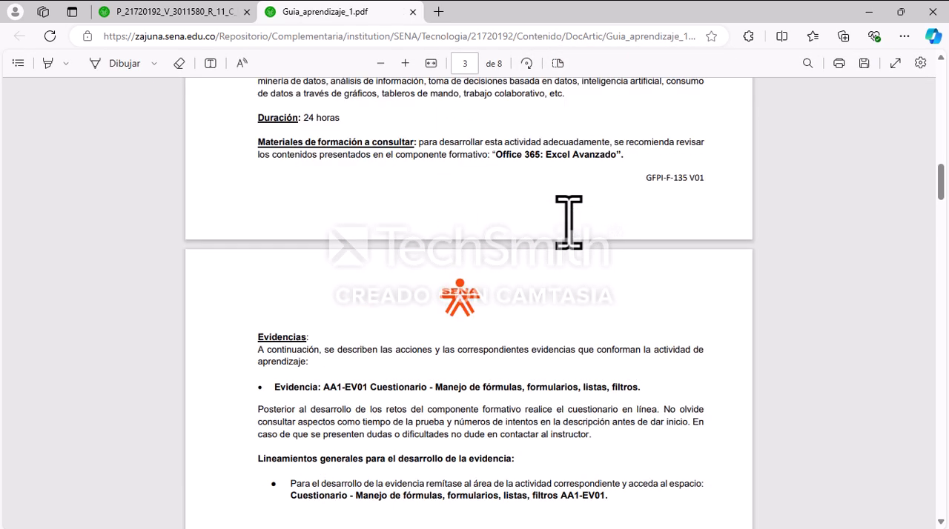
left_click_drag(942, 212, 942, 83)
scroll(599, 329, "down", 2)
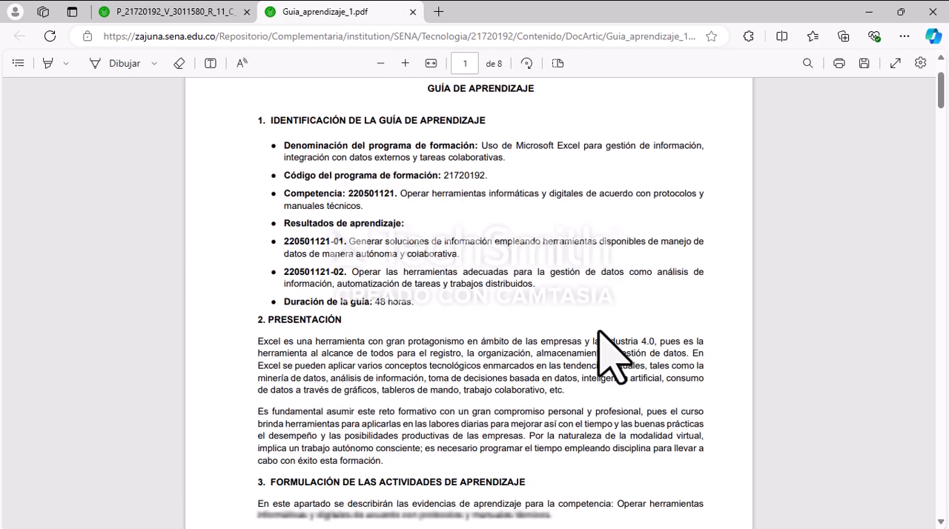
scroll(502, 297, "up", 2)
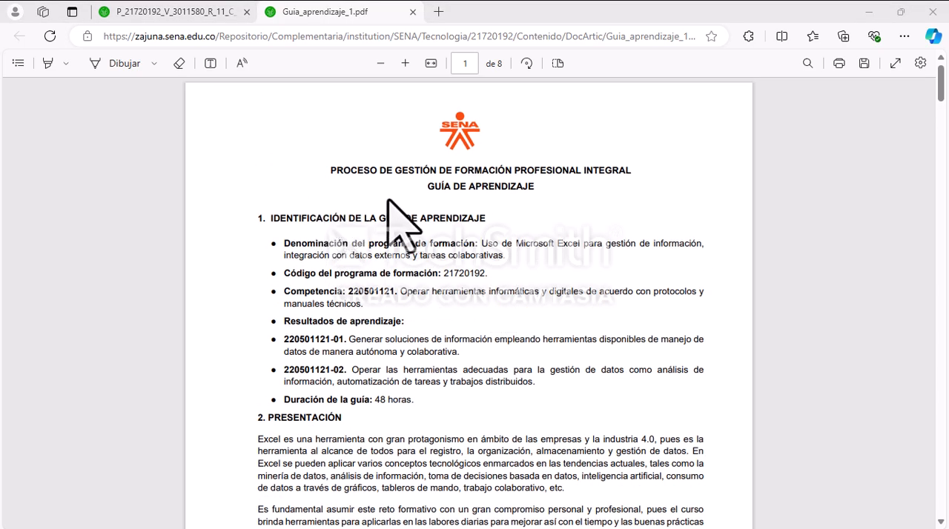
scroll(394, 197, "down", 2)
scroll(396, 219, "up", 2)
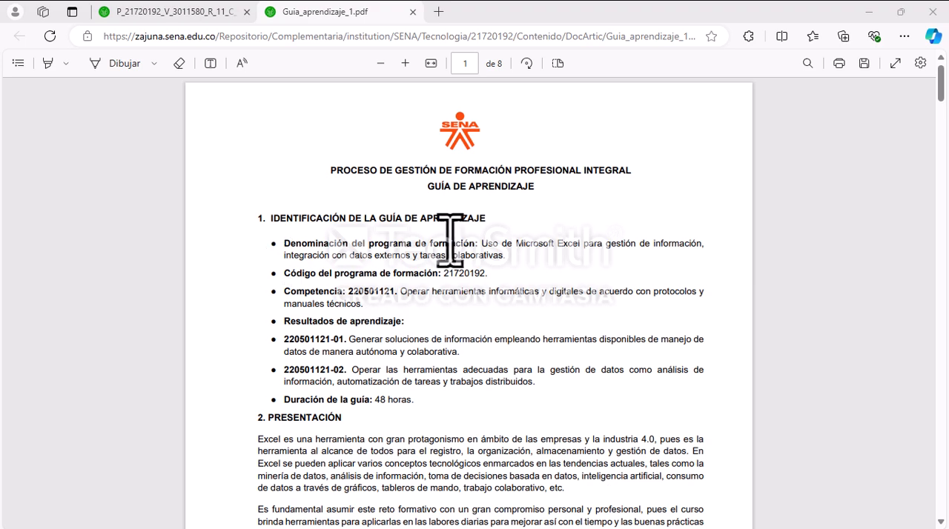
scroll(451, 239, "down", 1)
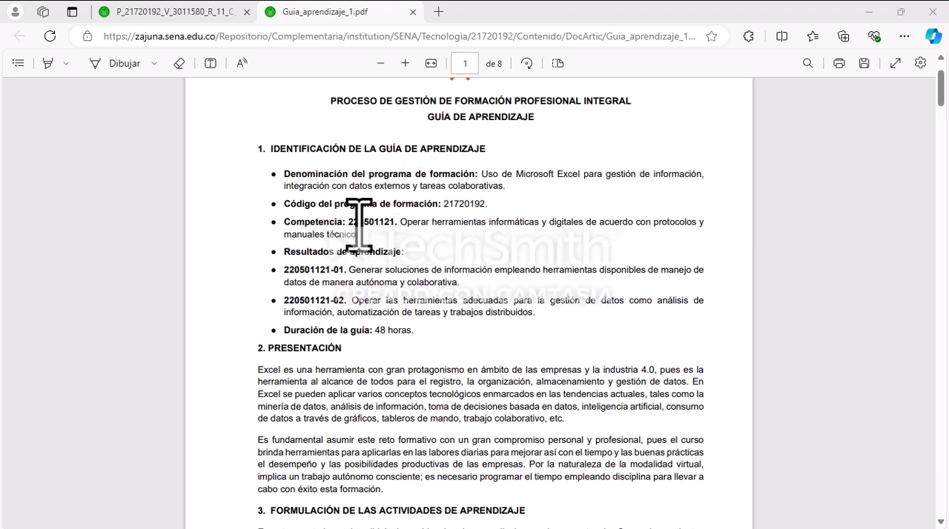
scroll(341, 244, "down", 1)
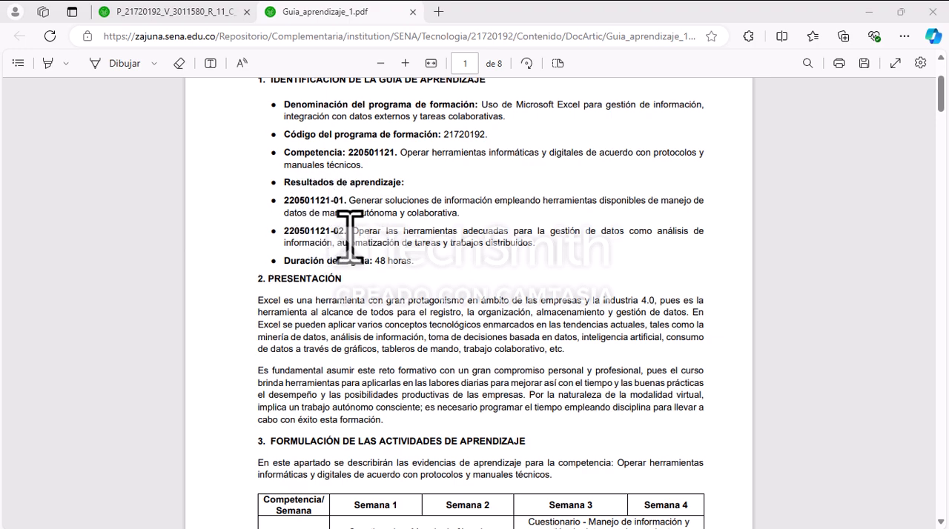
Step: Examine the table in section 3 of the guide that assigns evidences and hours to weeks 1 to 4
scroll(345, 230, "down", 2)
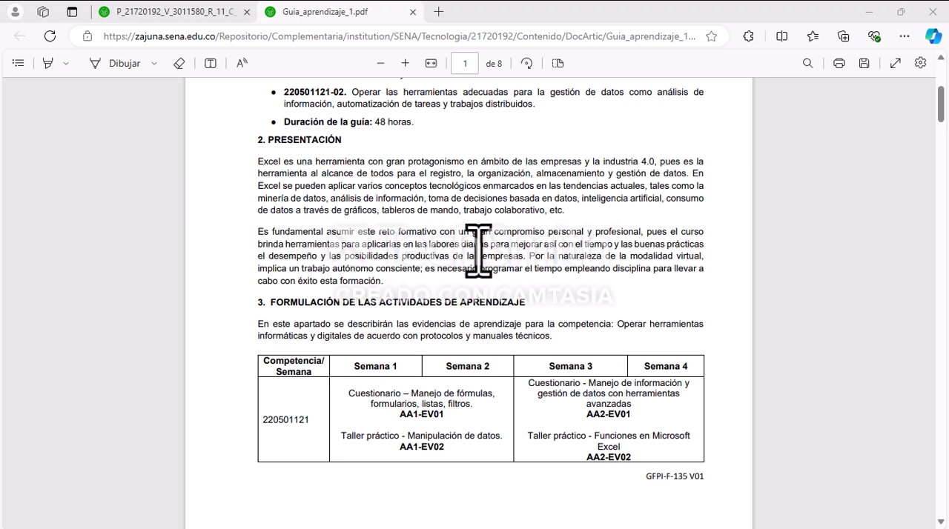
scroll(478, 250, "down", 3)
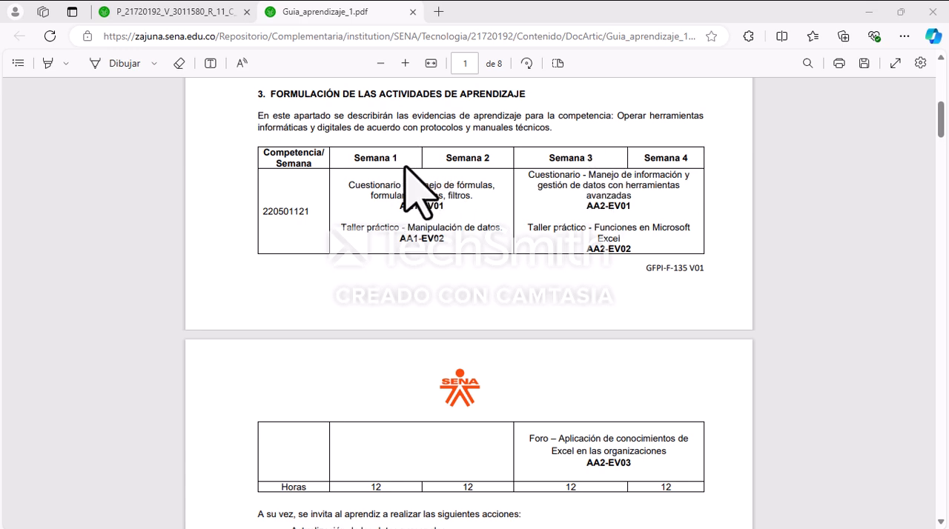
scroll(419, 219, "down", 3)
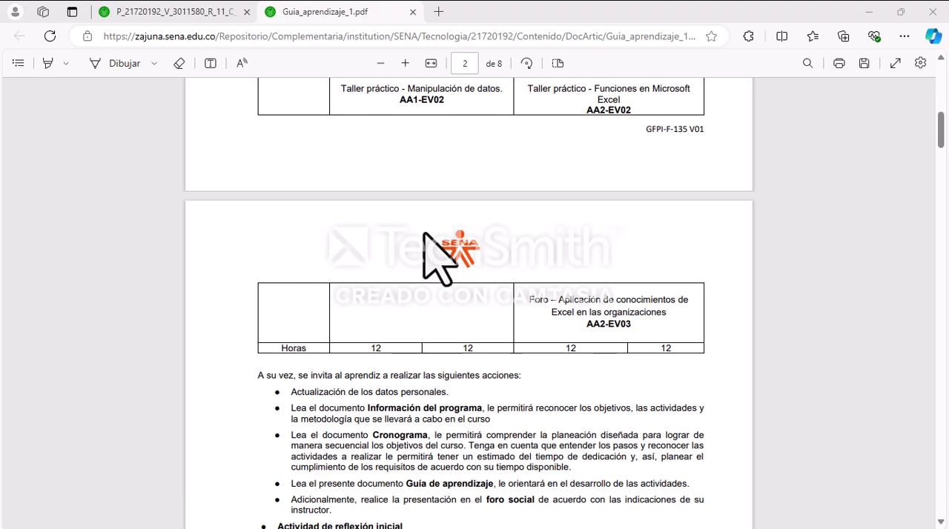
scroll(434, 255, "up", 1)
scroll(419, 236, "up", 1)
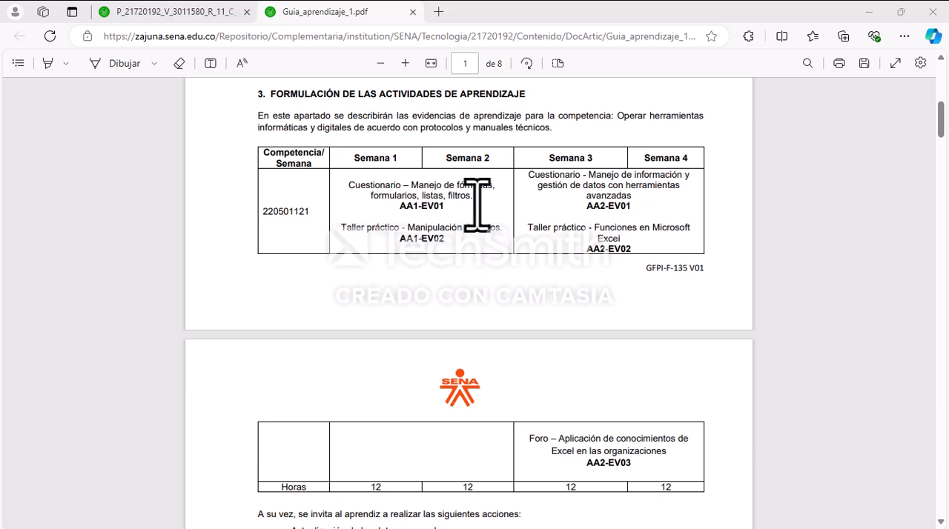
Step: Review the guide's preliminary actions and learning activity 3.1.1 (AA1), including its duration and recommended training materials
scroll(477, 205, "down", 5)
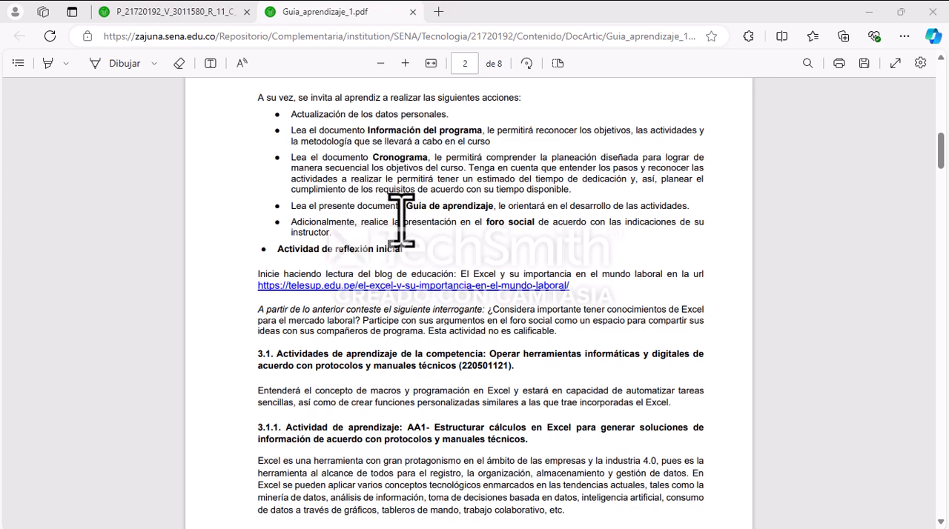
scroll(401, 245, "down", 2)
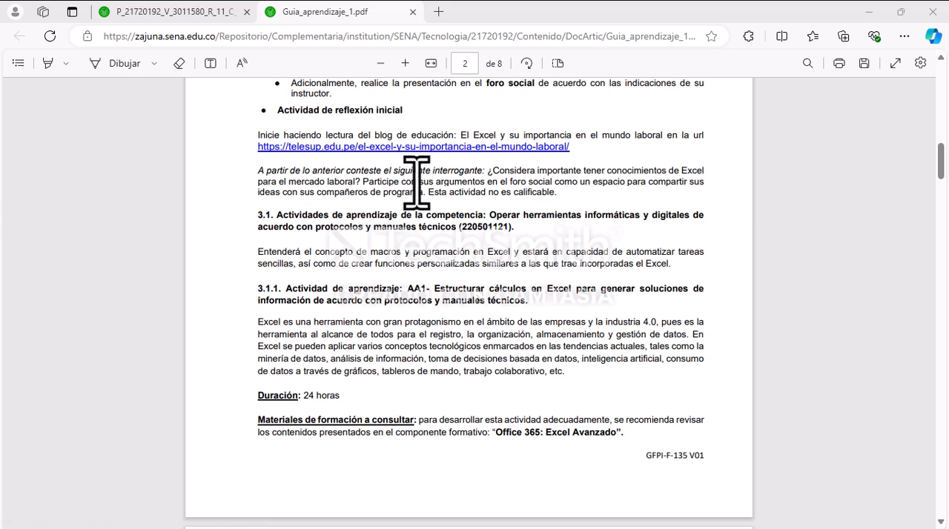
scroll(424, 193, "down", 1)
scroll(430, 169, "down", 2)
scroll(438, 159, "up", 1)
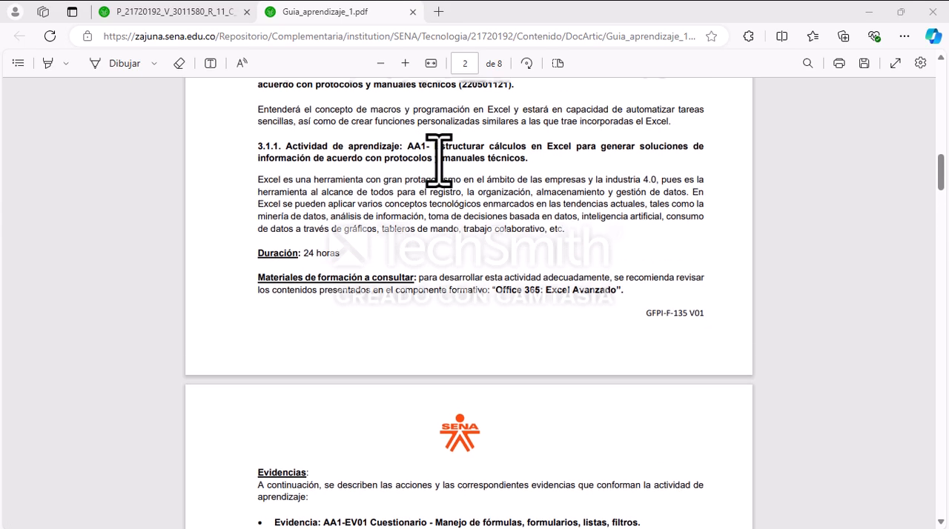
scroll(438, 164, "up", 1)
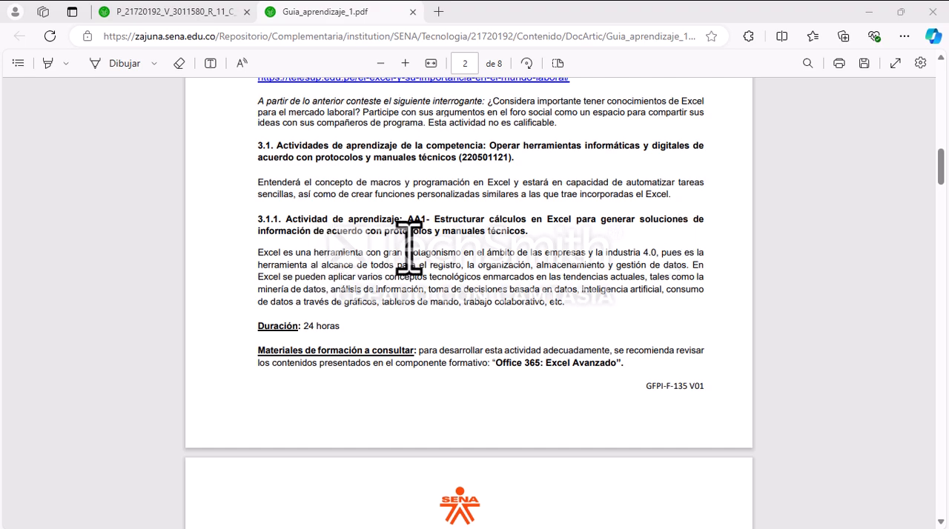
scroll(438, 269, "down", 2)
scroll(440, 262, "down", 1)
left_click_drag(297, 192, 338, 191)
scroll(426, 230, "up", 3)
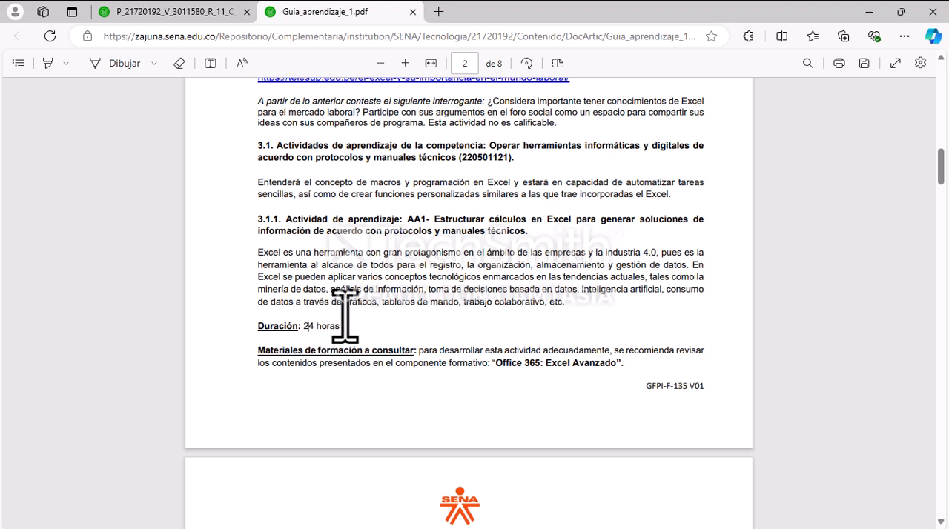
scroll(392, 304, "down", 3)
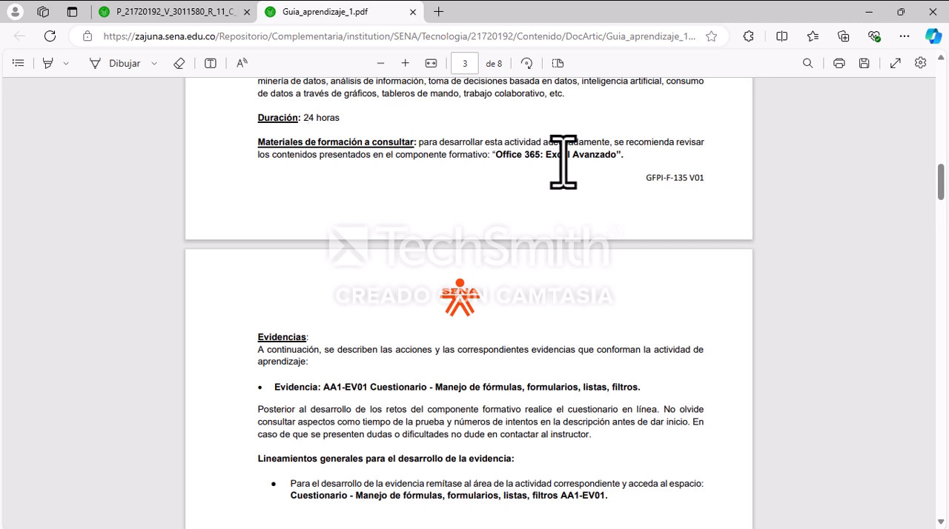
Step: Examine the Evidencias requirements for questionnaire AA1-EV01 and practical workshop AA1-EV02, including the Datos fórmulas instructions and summary table
scroll(488, 260, "down", 1)
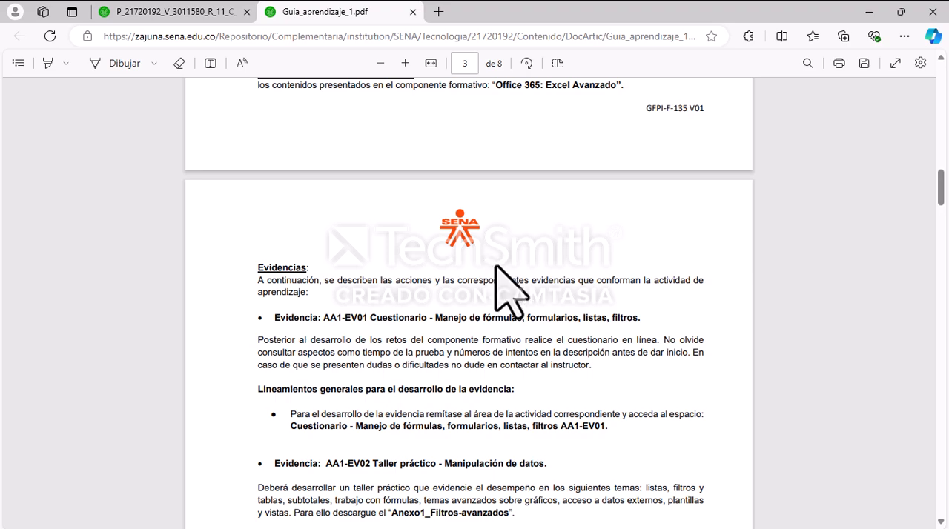
scroll(492, 328, "down", 1)
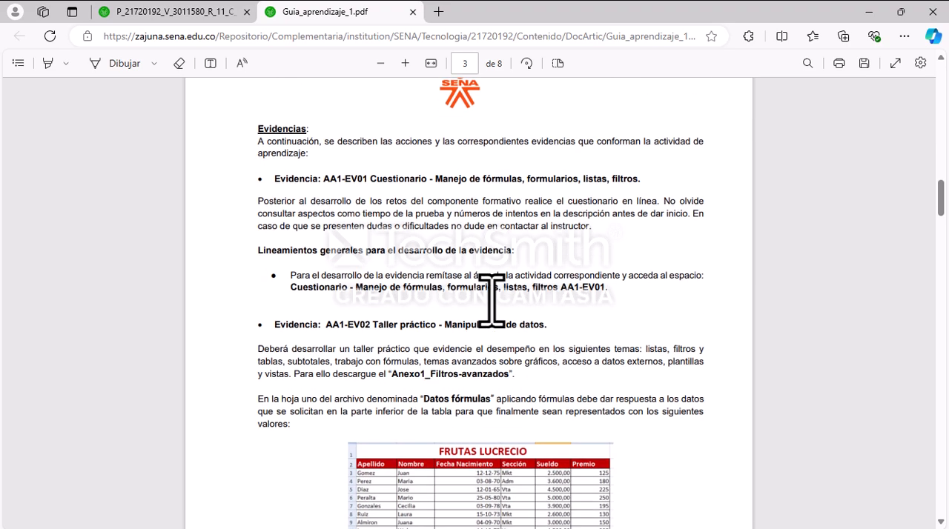
scroll(493, 300, "up", 1)
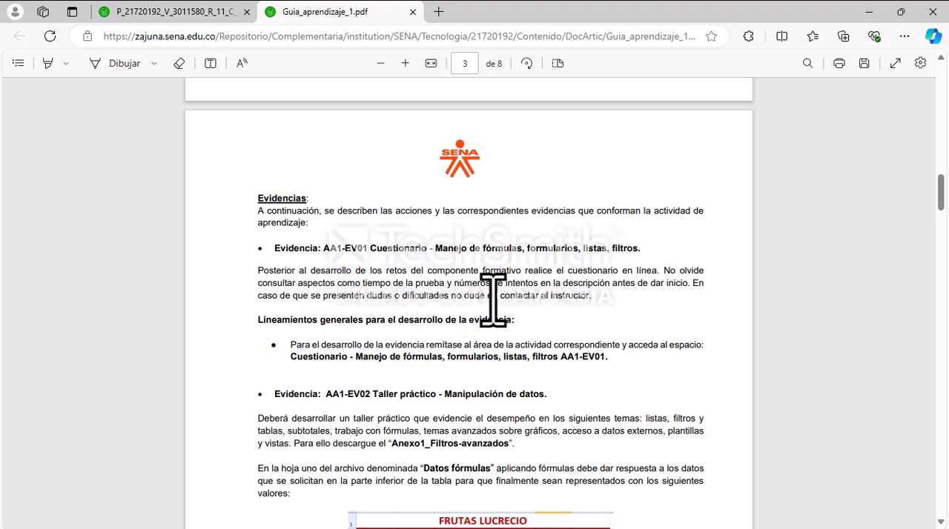
scroll(520, 263, "up", 3)
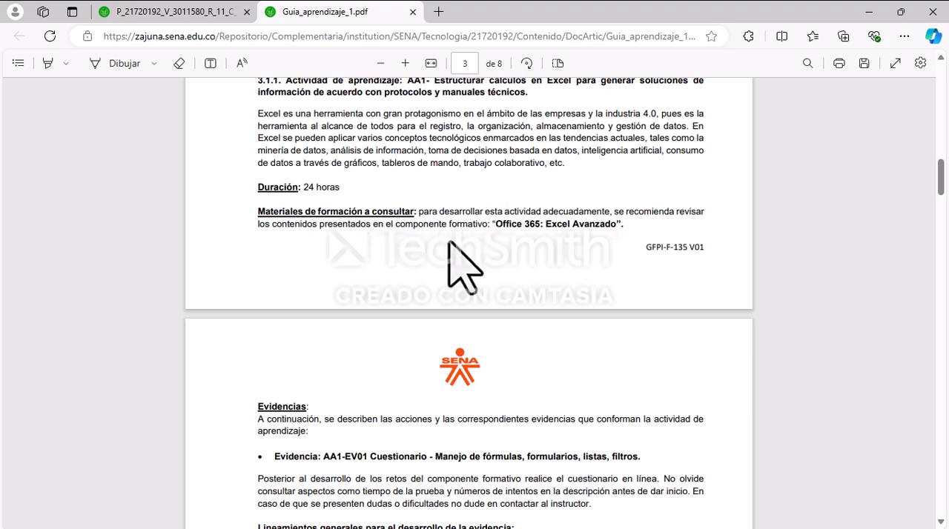
scroll(464, 252, "down", 3)
scroll(474, 237, "down", 1)
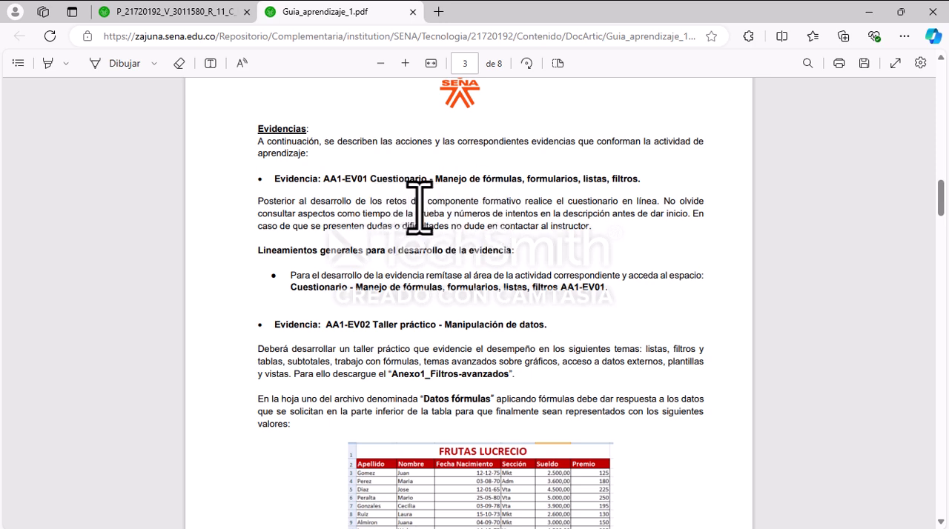
scroll(417, 206, "up", 5)
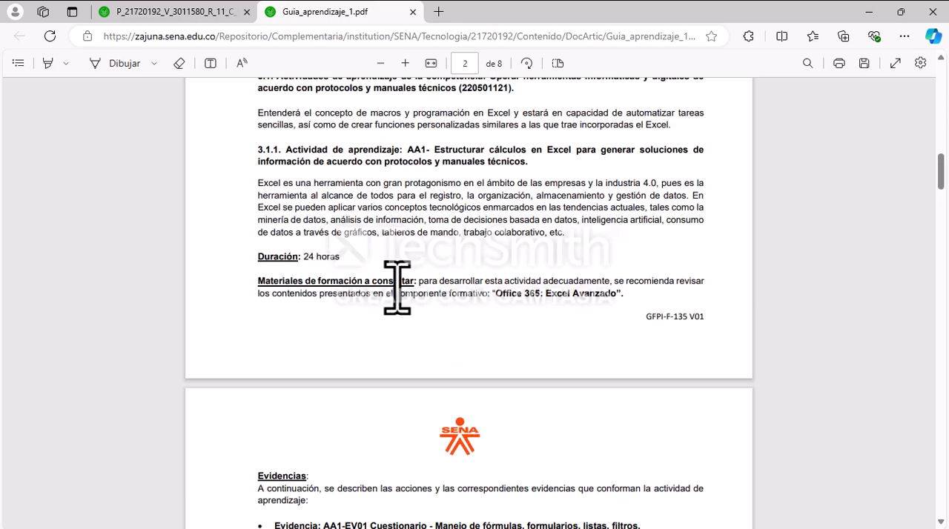
scroll(393, 299, "down", 4)
scroll(420, 271, "down", 2)
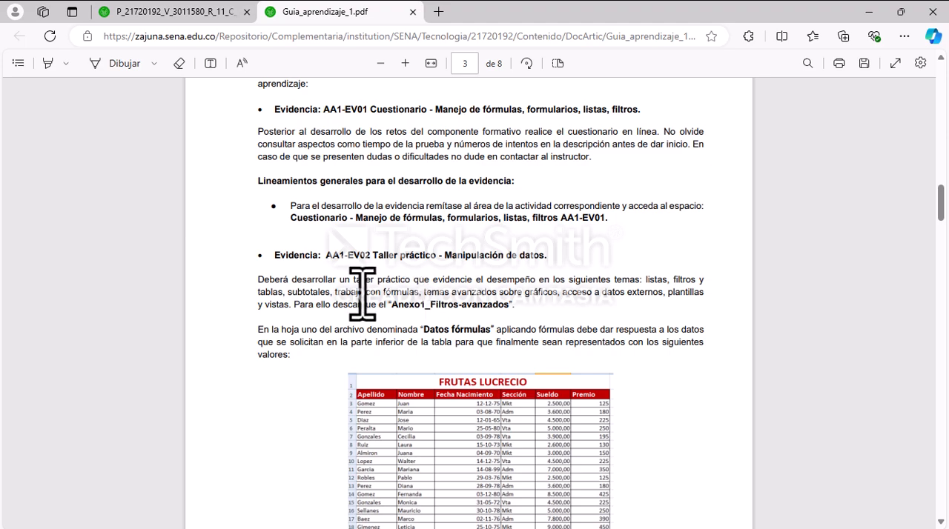
scroll(521, 239, "down", 2)
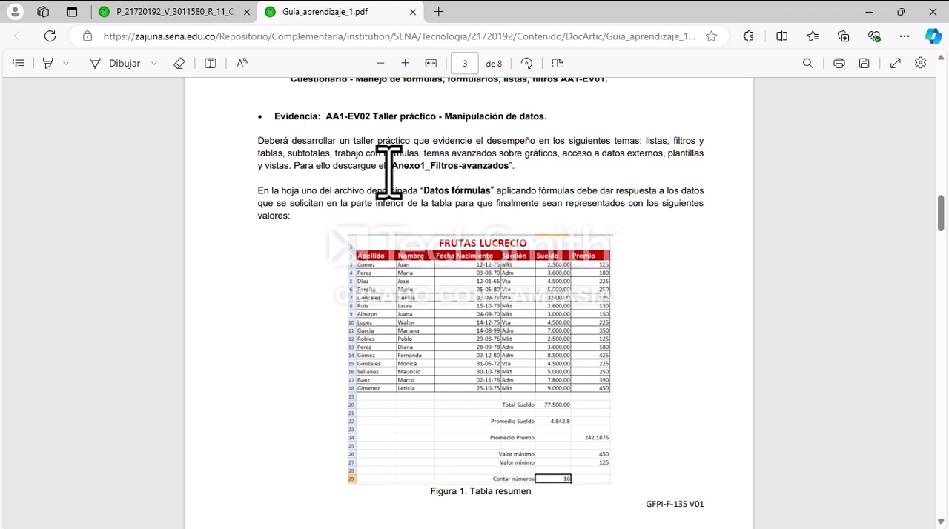
scroll(440, 165, "down", 2)
scroll(493, 206, "up", 1)
scroll(493, 206, "up", 3)
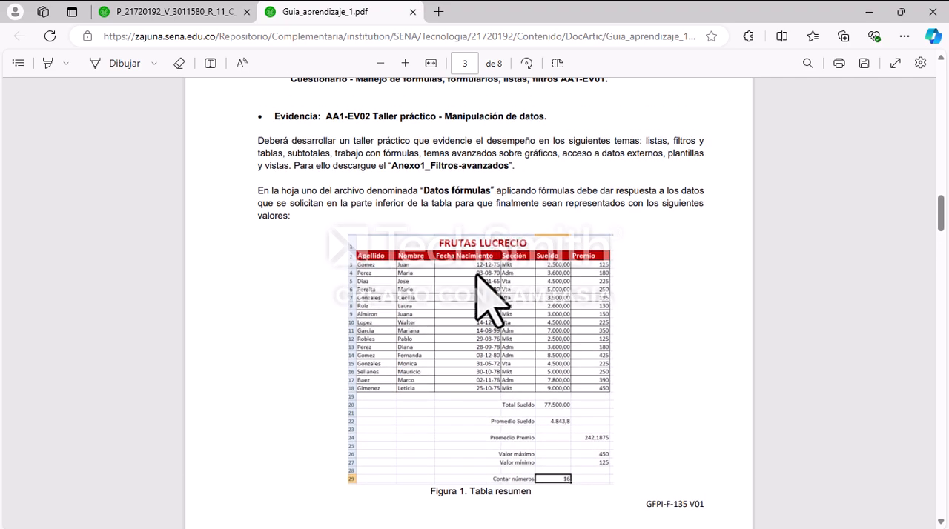
Step: Examine the Figura 1 summary table for the Datos fórmulas exercise, including its salary, bonus, maximum, minimum and count rows
scroll(480, 269, "down", 2)
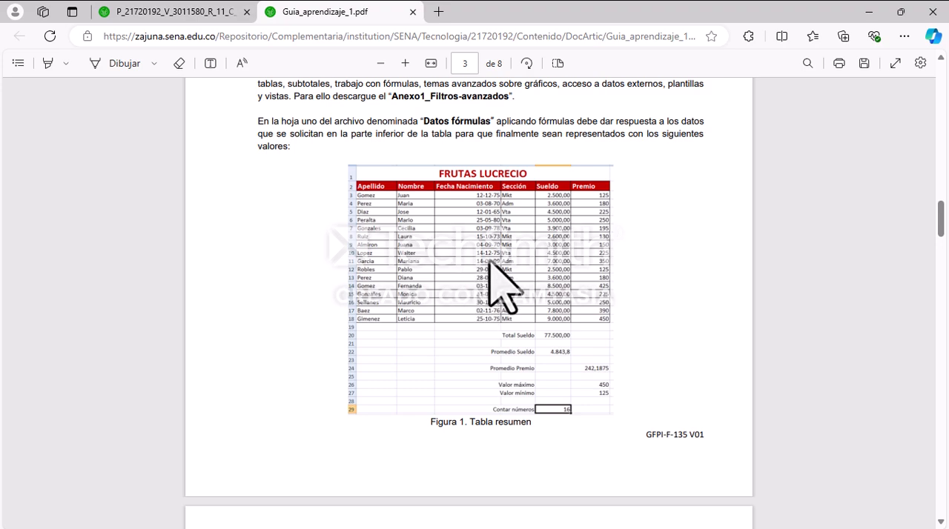
scroll(498, 260, "down", 3)
scroll(500, 260, "up", 3)
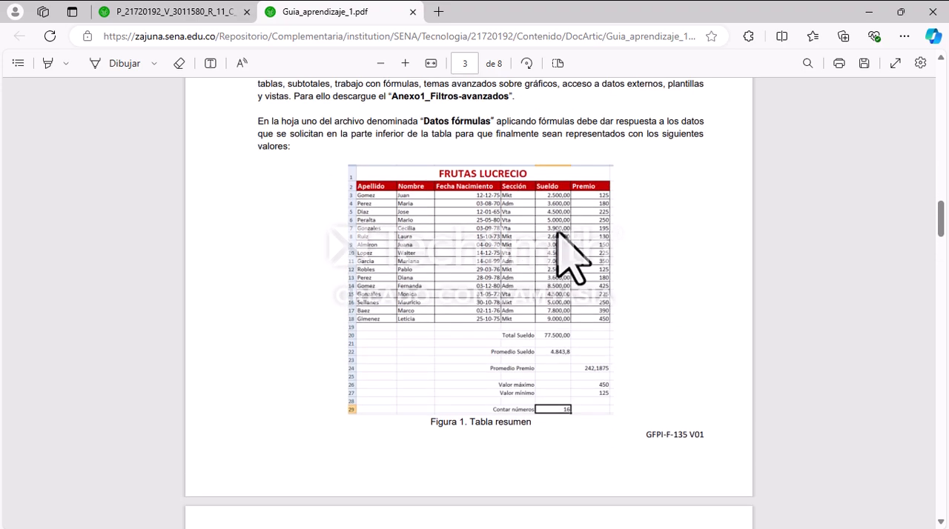
scroll(522, 274, "down", 1)
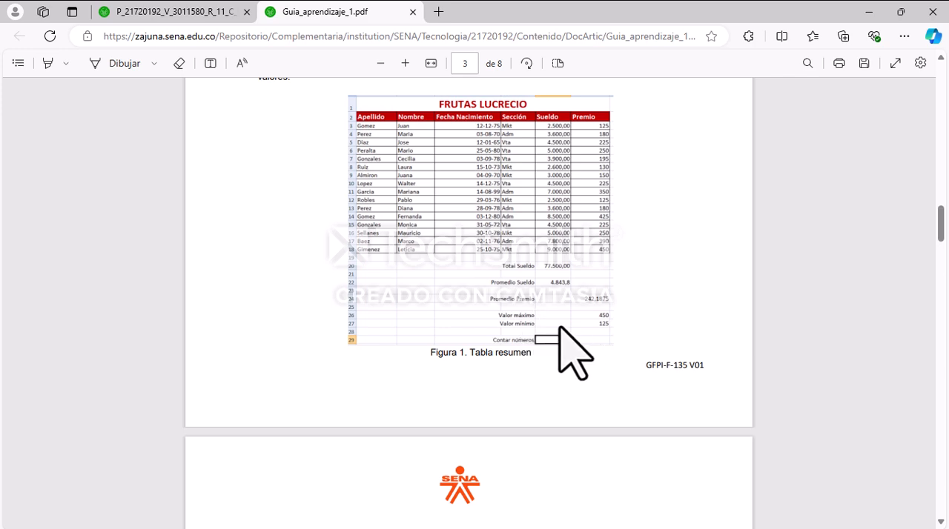
scroll(518, 237, "up", 2)
scroll(523, 237, "down", 2)
scroll(481, 237, "up", 1)
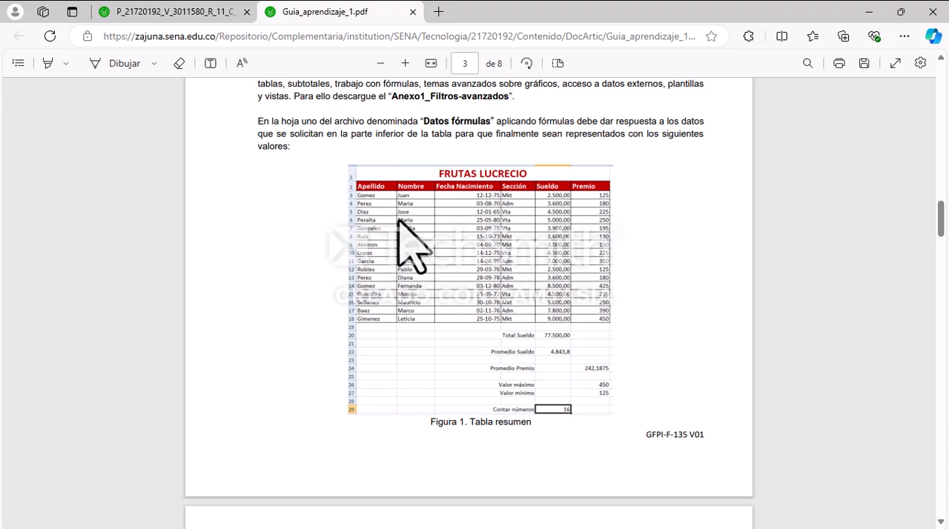
Step: Examine the Datos filtro avanzado exercise in Figuras 2 and 3, including its list, criteria and copy ranges and the delivery guidelines
scroll(413, 271, "down", 6)
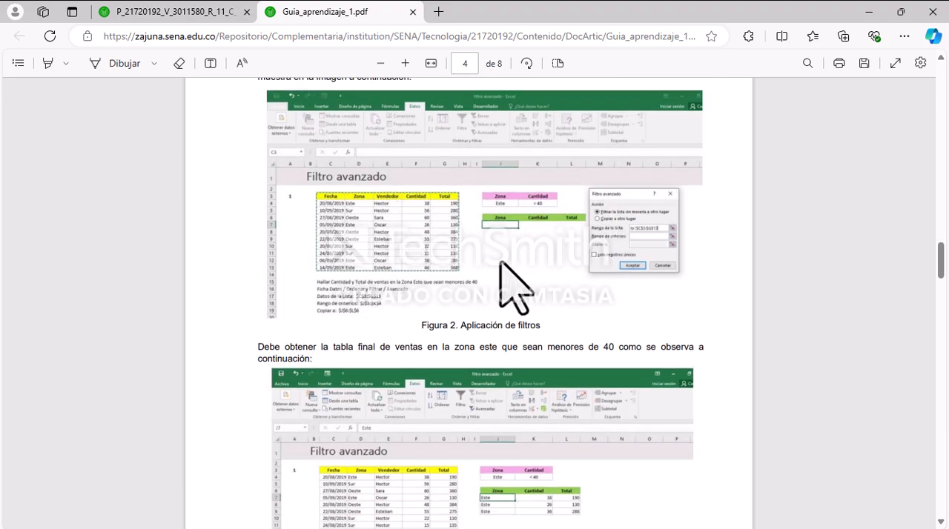
scroll(519, 244, "up", 1)
scroll(406, 258, "down", 1)
scroll(374, 253, "down", 3)
scroll(374, 223, "down", 6)
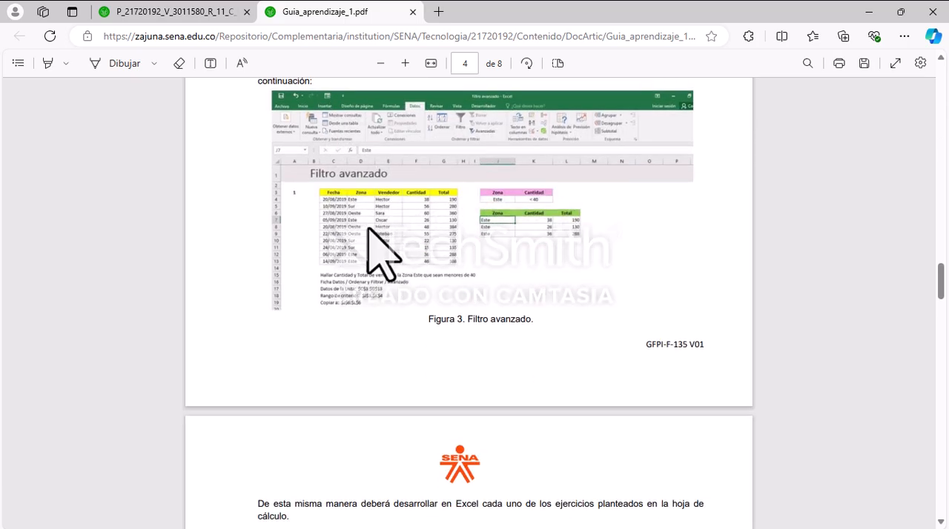
scroll(384, 222, "up", 4)
scroll(385, 223, "up", 7)
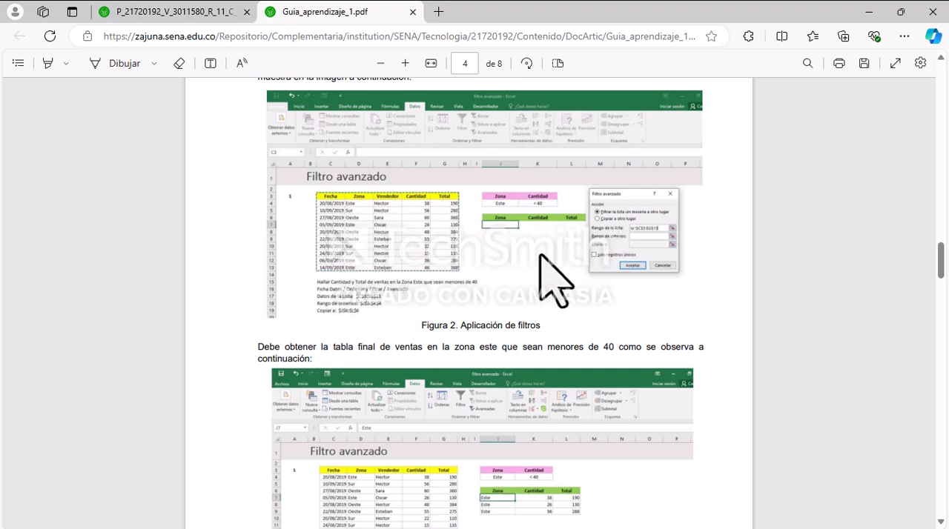
scroll(511, 249, "down", 4)
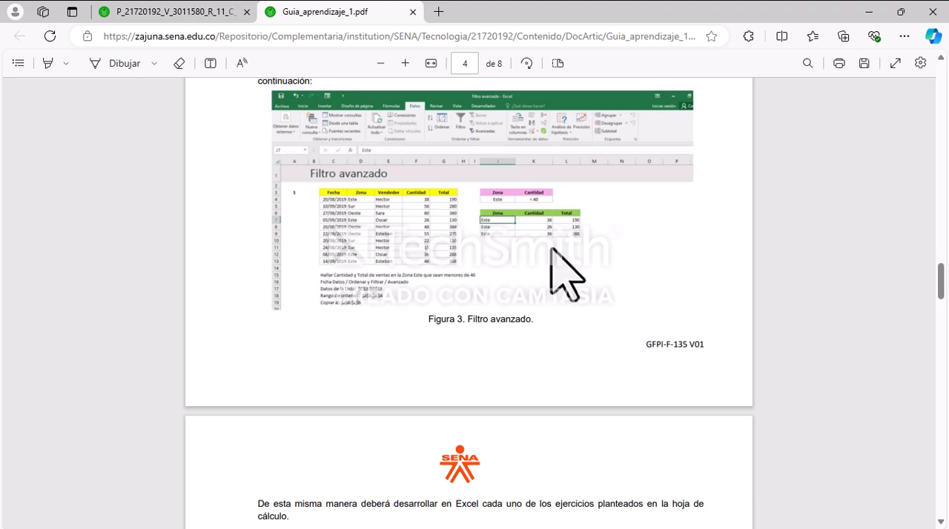
scroll(551, 248, "down", 4)
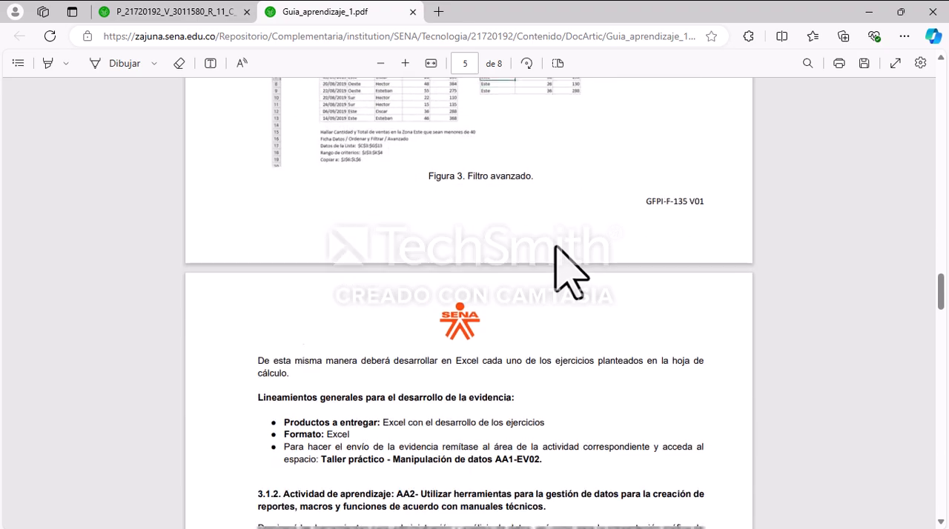
scroll(555, 246, "up", 4)
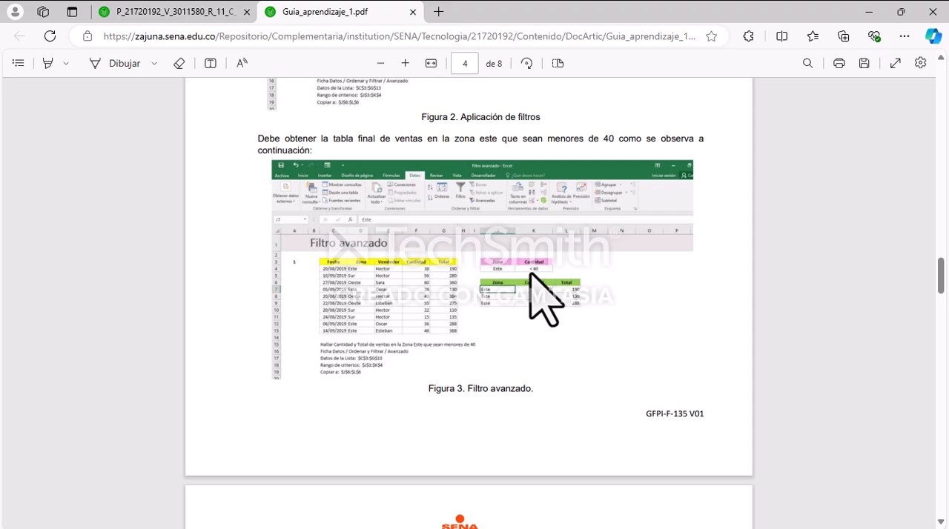
scroll(541, 297, "down", 5)
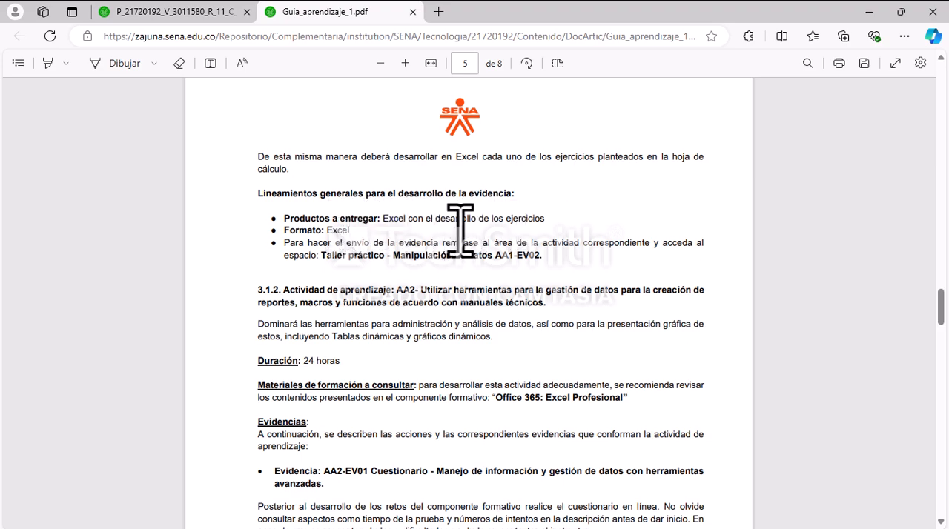
Step: Recheck the AA1-EV01 and AA1-EV02 requirements and compare them with the start of learning activity 3.1.2 (AA2)
scroll(568, 271, "up", 15)
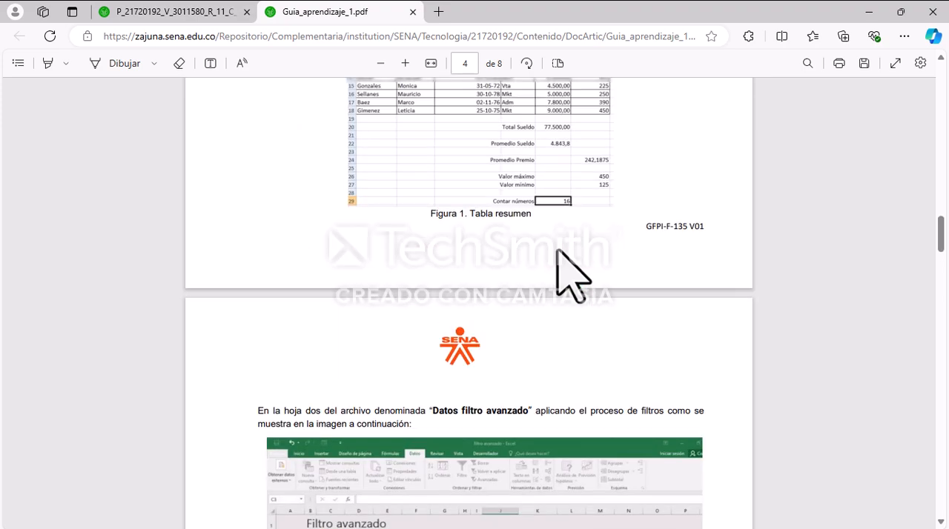
scroll(558, 255, "up", 3)
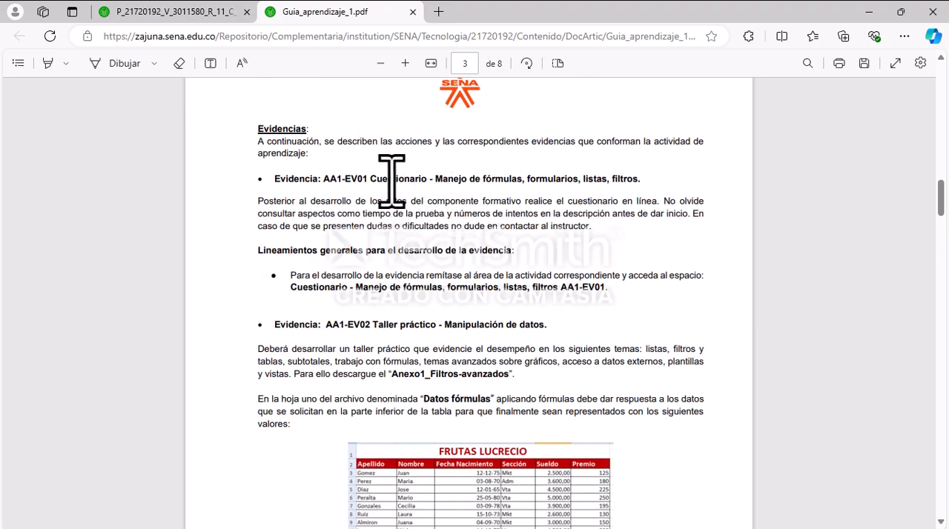
scroll(451, 214, "down", 12)
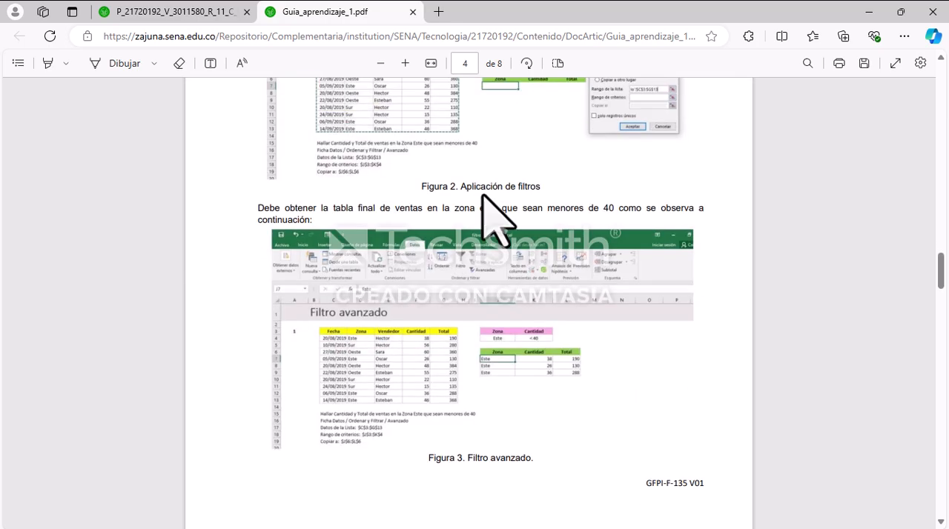
scroll(497, 291, "down", 4)
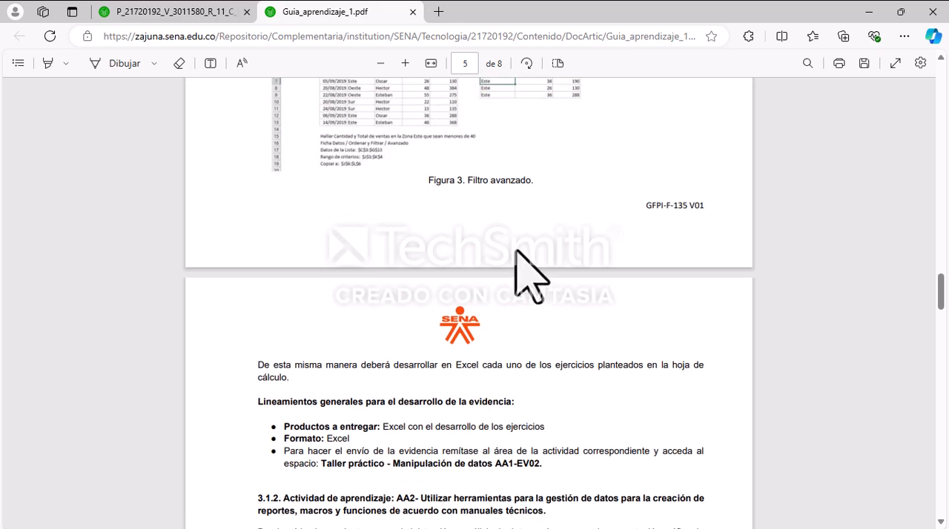
scroll(527, 250, "down", 1)
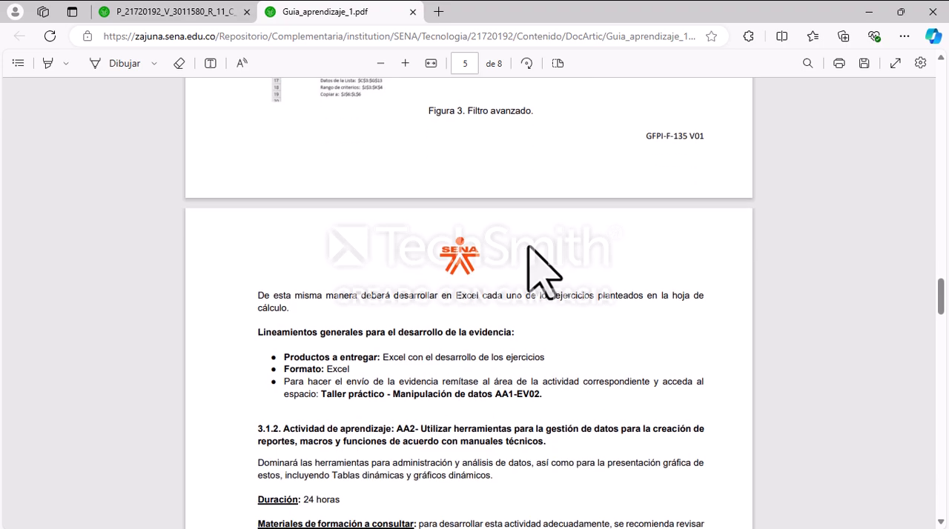
scroll(532, 245, "down", 2)
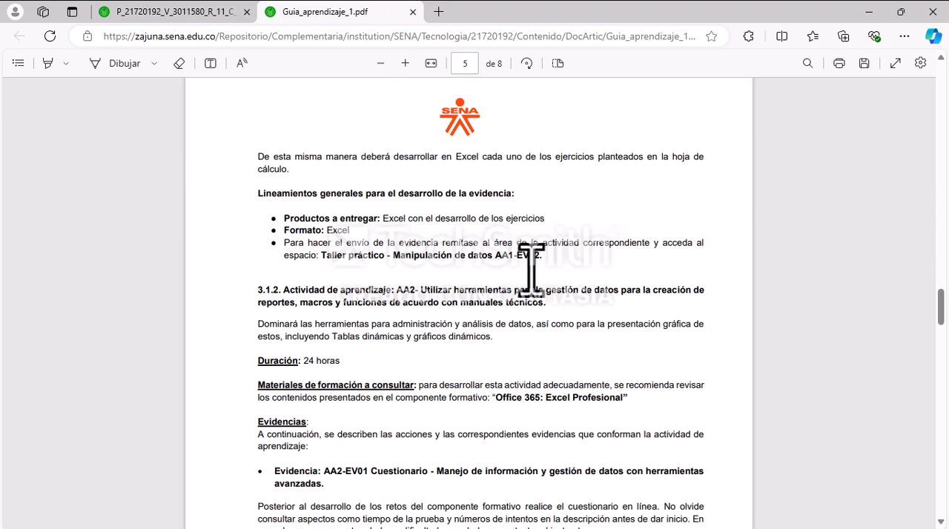
scroll(532, 270, "down", 2)
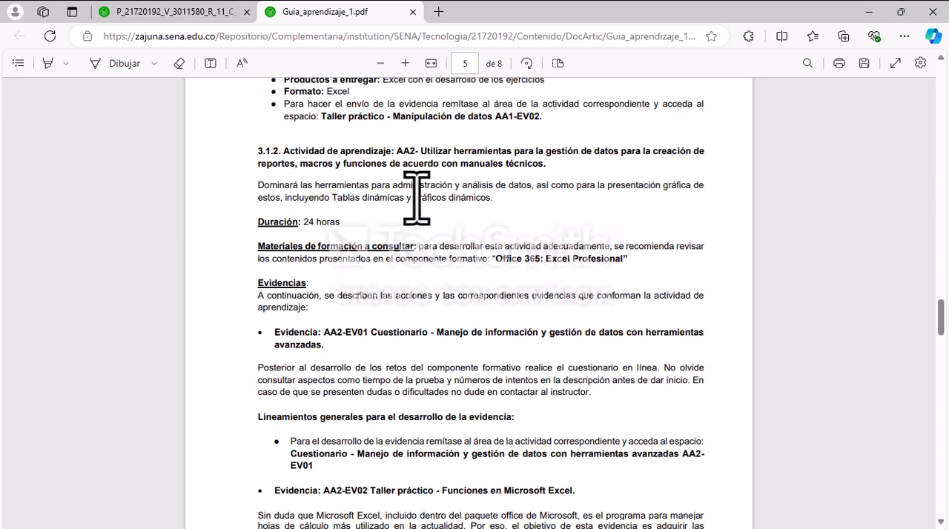
scroll(493, 256, "up", 15)
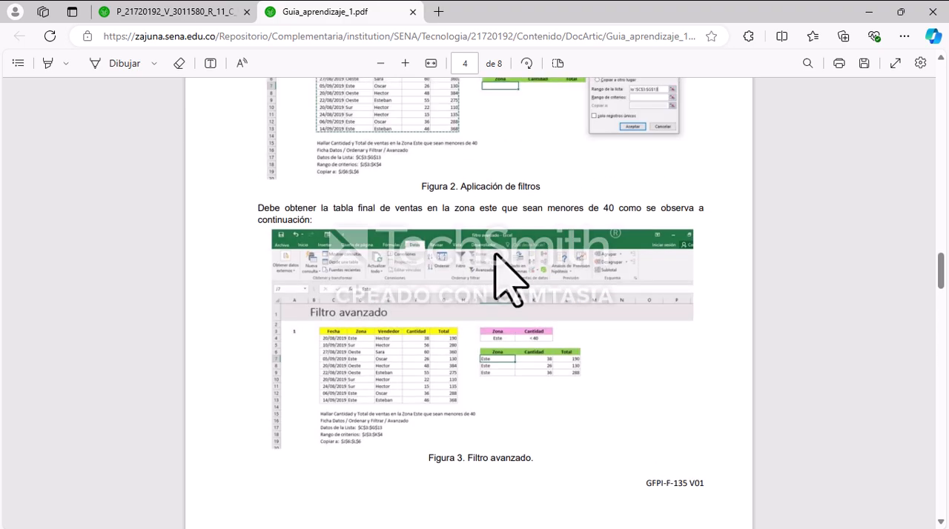
scroll(495, 256, "up", 8)
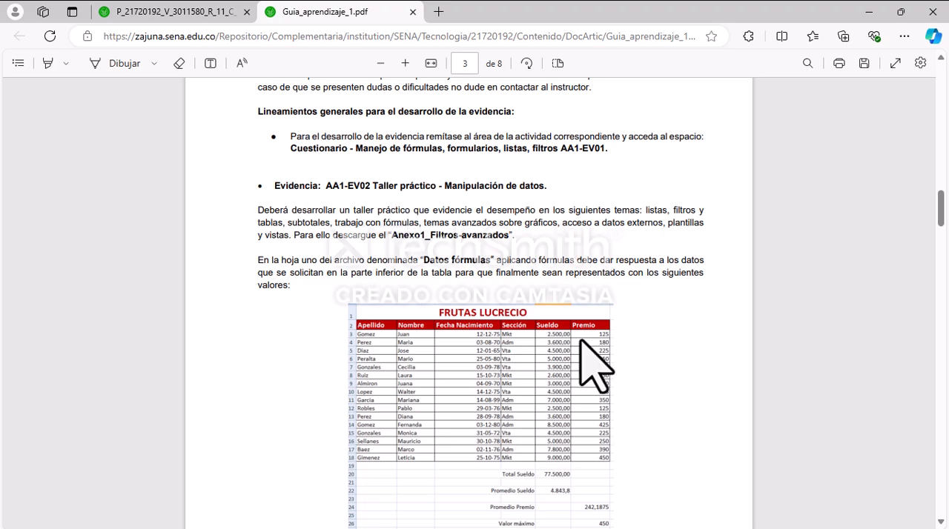
Step: Return to the Zajuna course page and open the Actividad 1 semanas 1-2 questionnaire on fórmulas, formularios, listas and filtros
left_click(182, 11)
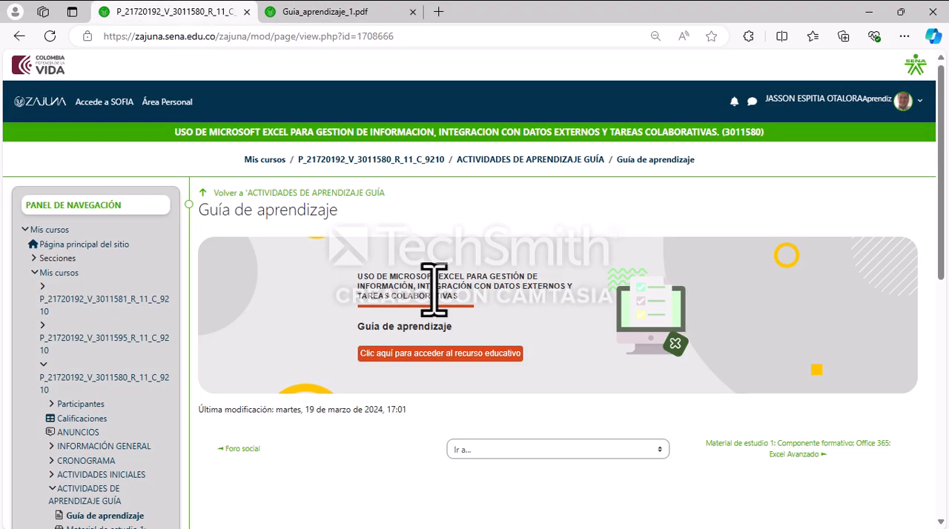
scroll(441, 249, "down", 3)
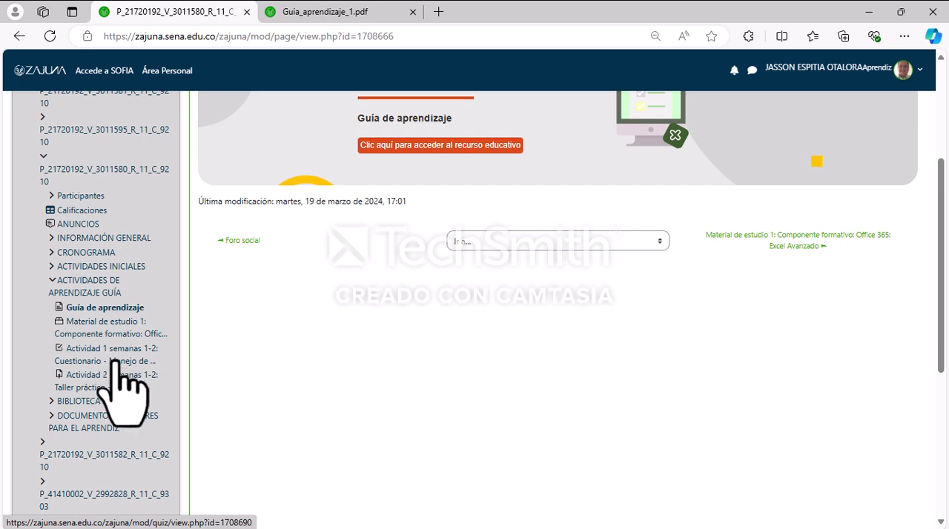
left_click(95, 348)
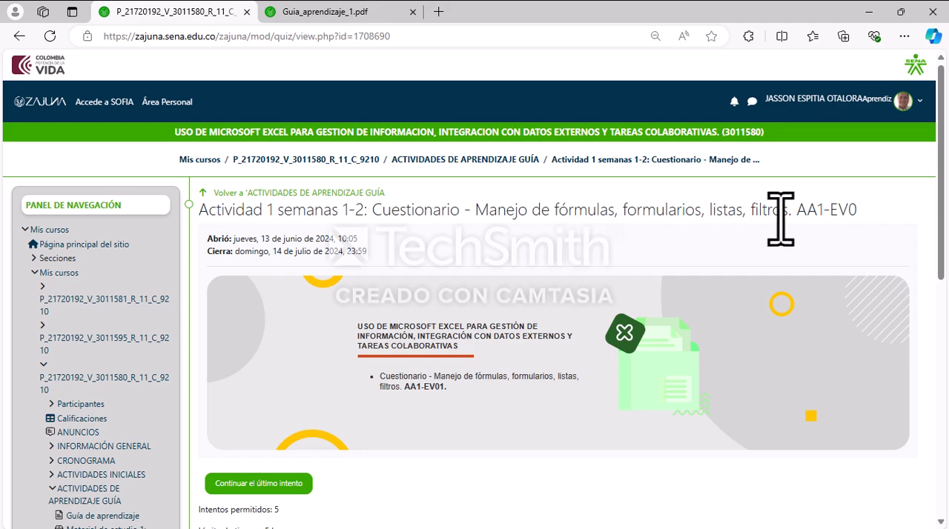
Step: Review the questionnaire's permitted attempts, time limit and grading conditions, and continue the last attempt
scroll(555, 290, "down", 2)
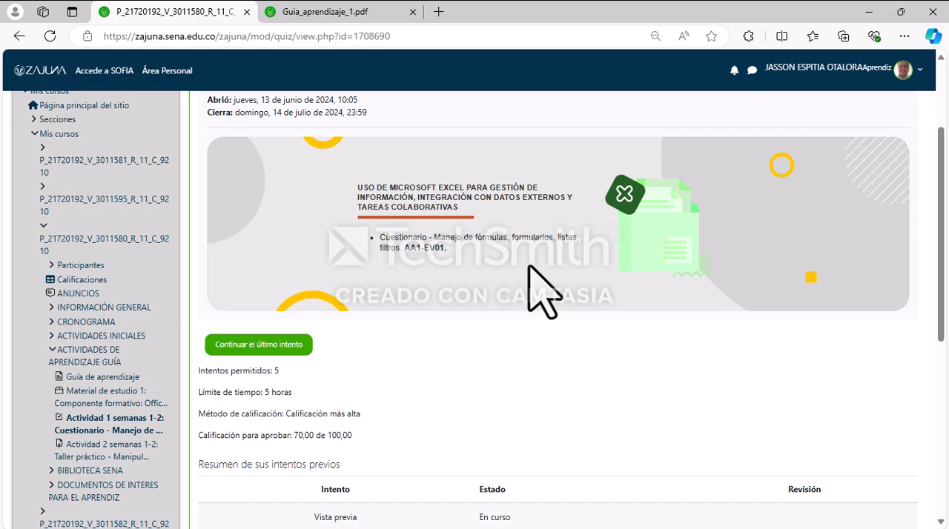
scroll(535, 269, "down", 3)
scroll(646, 286, "up", 5)
scroll(508, 307, "down", 2)
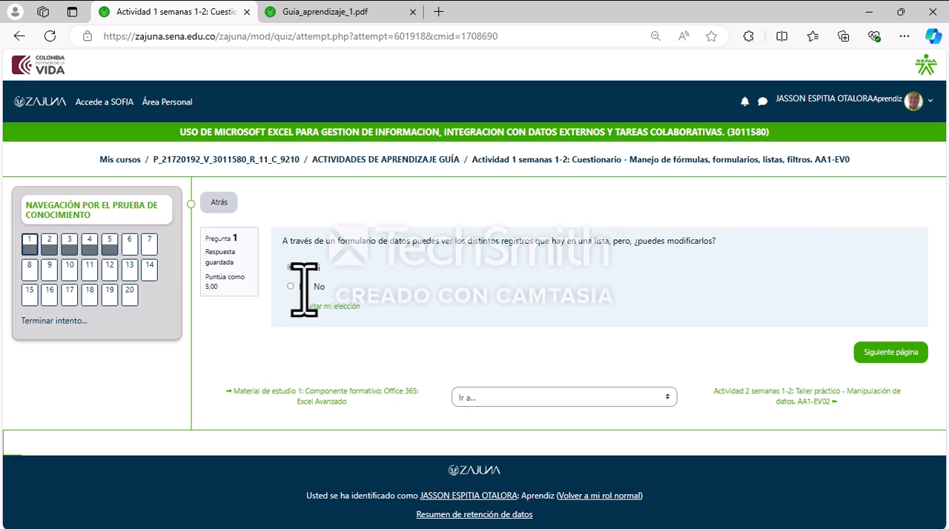
Step: Select answer Si for question 2 and abandon the attempt, returning to the questionnaire's overview page
left_click(914, 355)
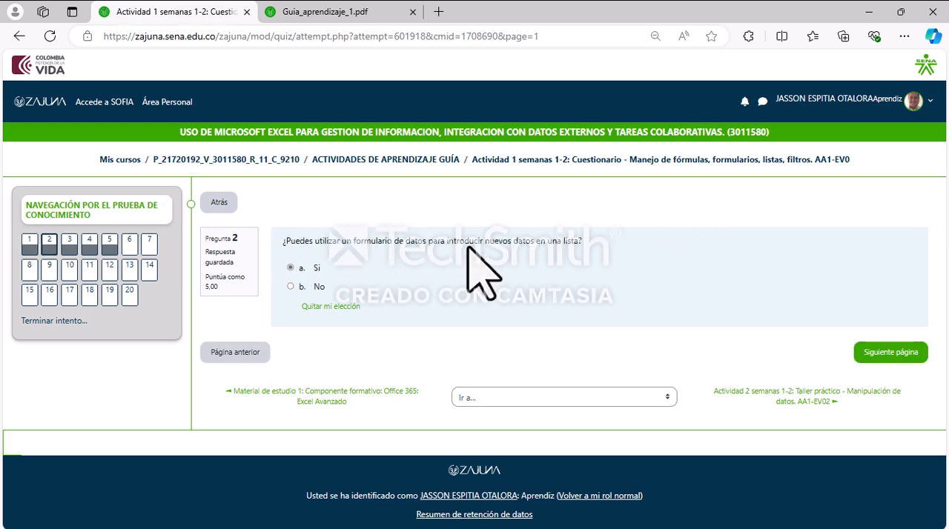
left_click(290, 267)
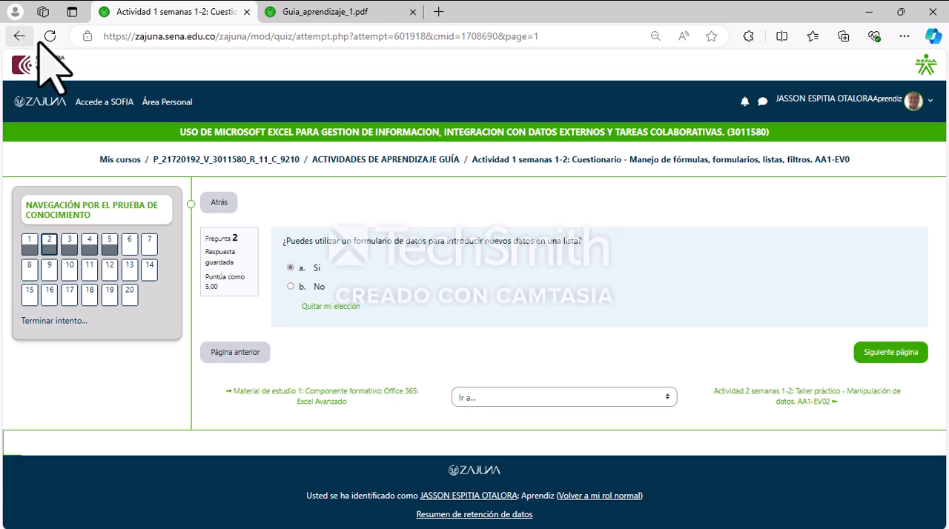
left_click(17, 35)
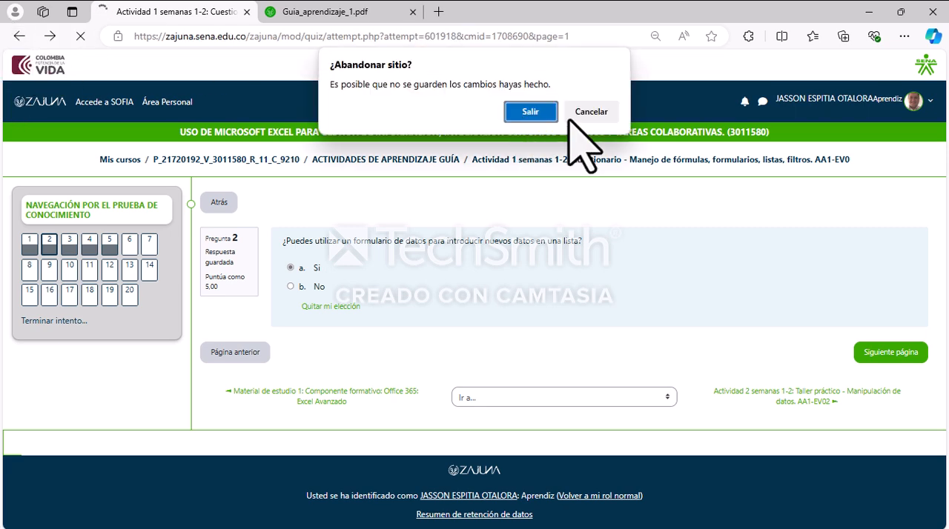
left_click(543, 112)
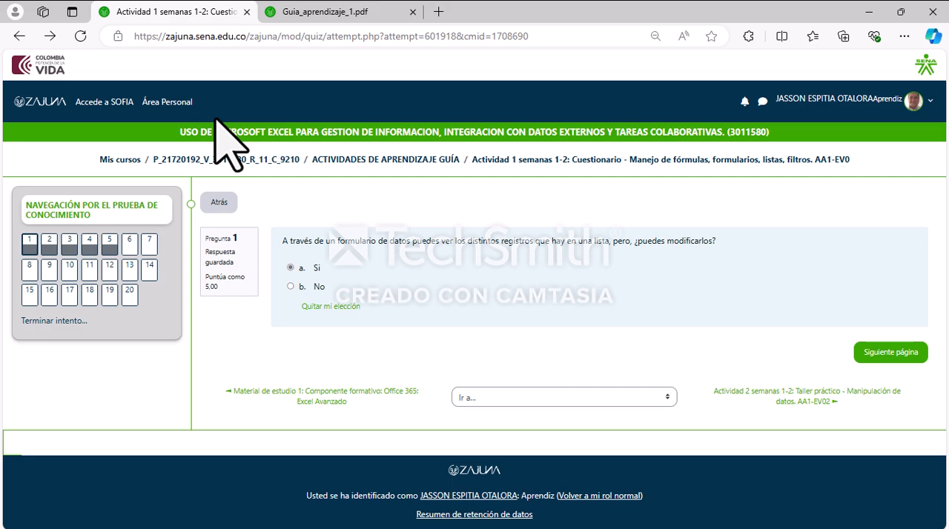
left_click(17, 36)
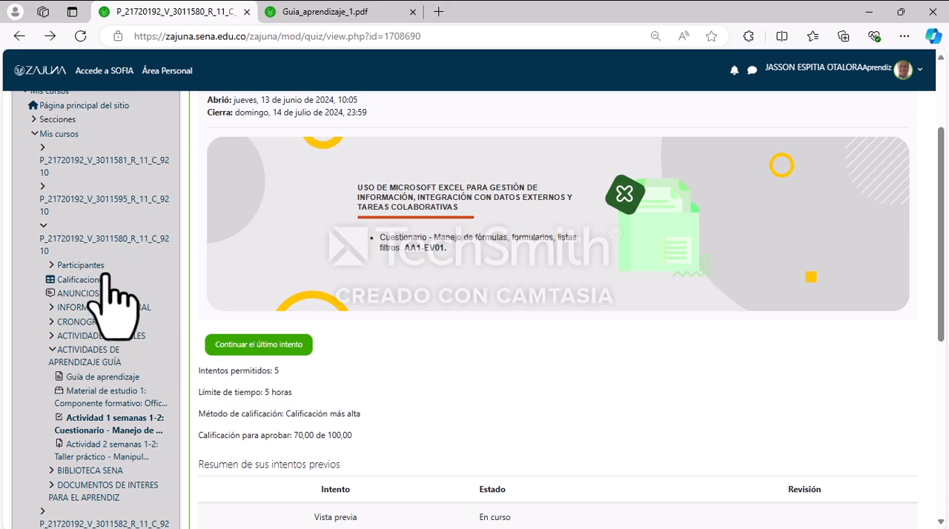
Step: Open Material de estudio 1: Componente formativo: Office 365: Excel Avanzado and review its availability dates and attempt conditions
scroll(106, 277, "down", 2)
scroll(111, 275, "up", 1)
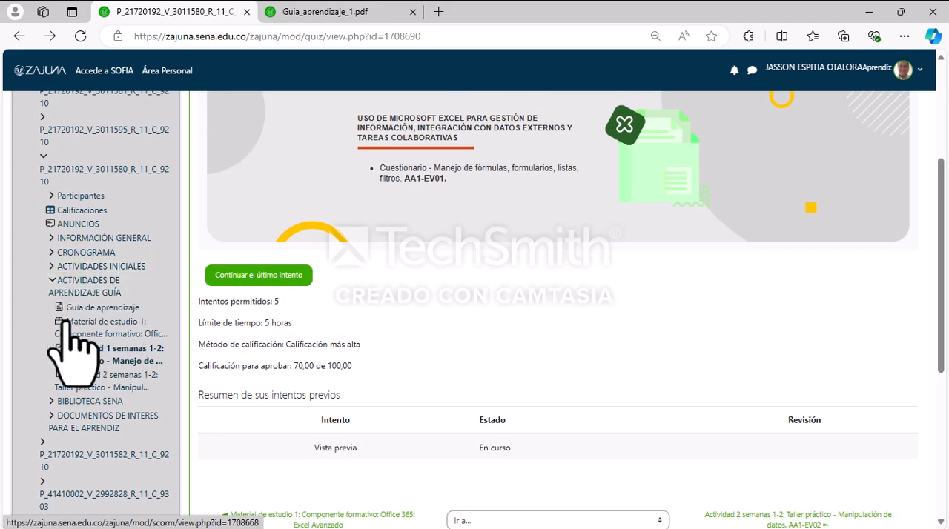
scroll(92, 311, "down", 1)
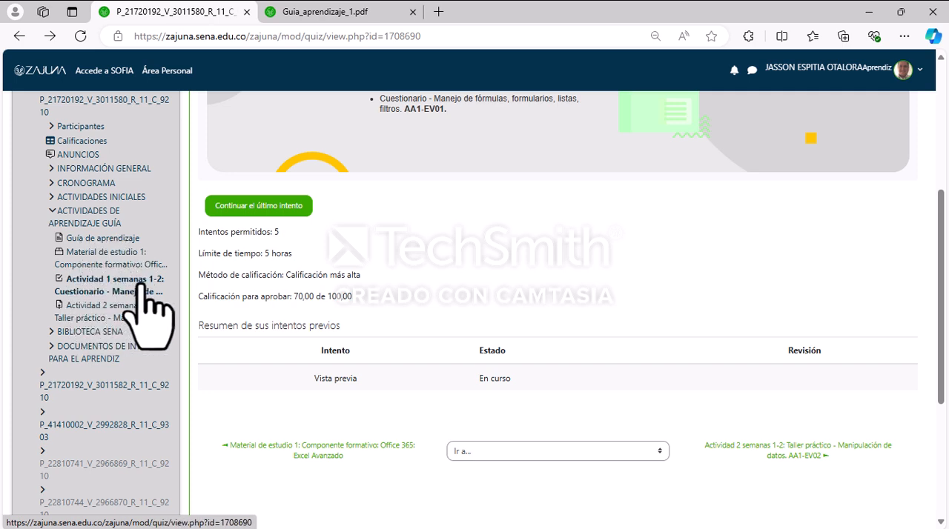
left_click(106, 255)
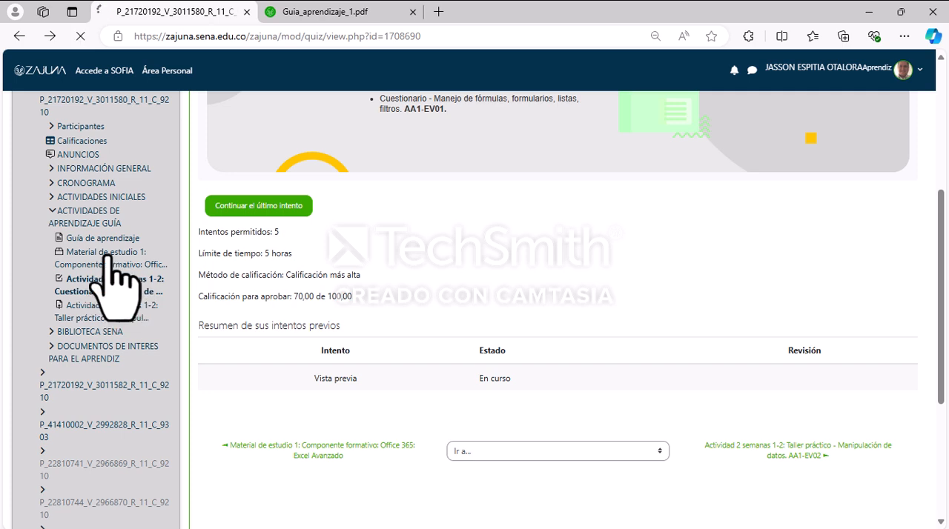
scroll(449, 294, "down", 3)
scroll(458, 293, "up", 2)
scroll(458, 293, "up", 1)
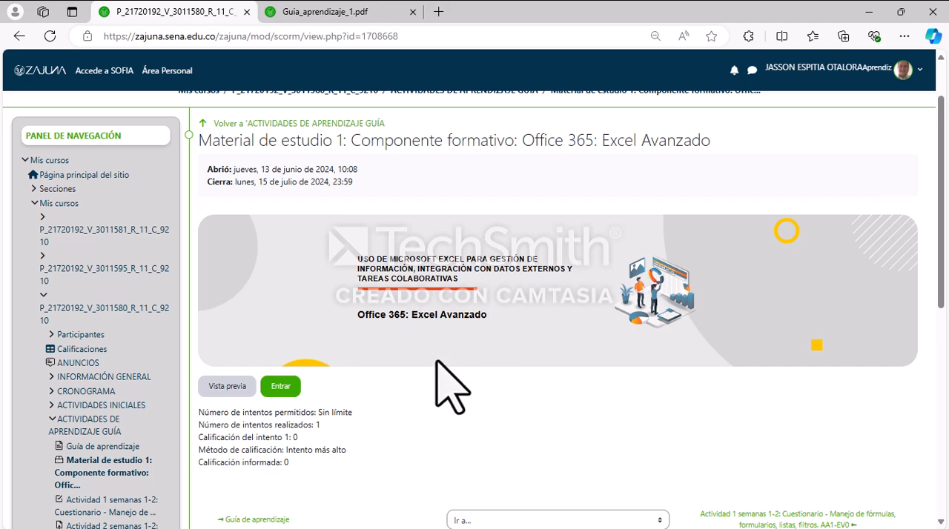
scroll(422, 382, "down", 2)
scroll(364, 289, "up", 1)
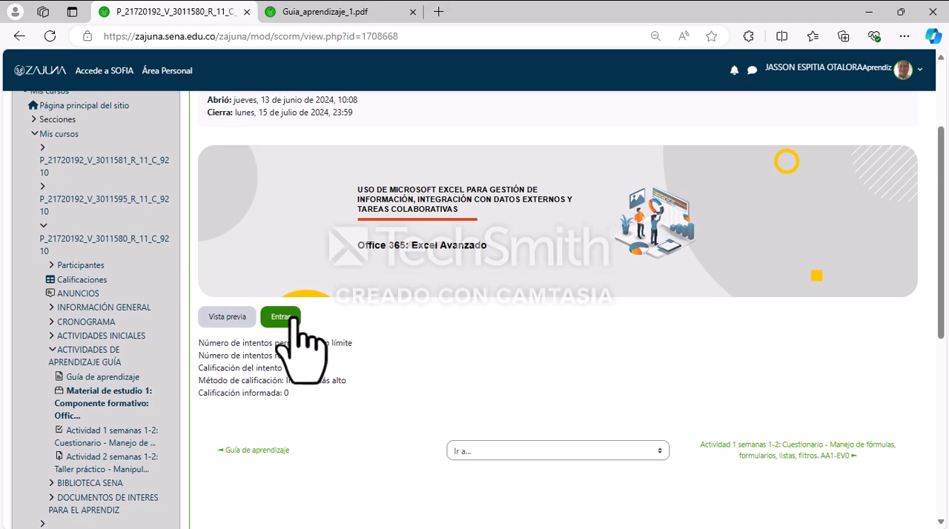
Step: Enter the Excel Avanzado study material, maximize its player window and start the web version of the Listas lesson
left_click(276, 318)
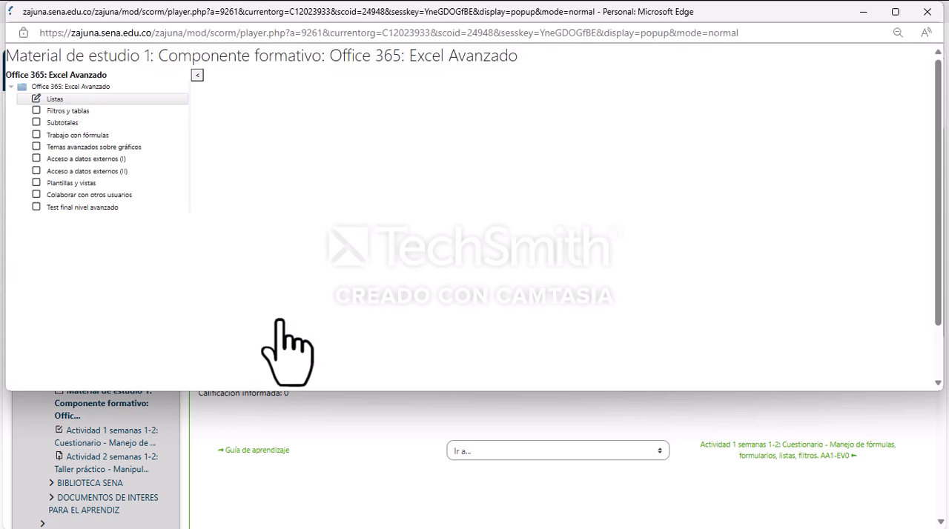
left_click(895, 11)
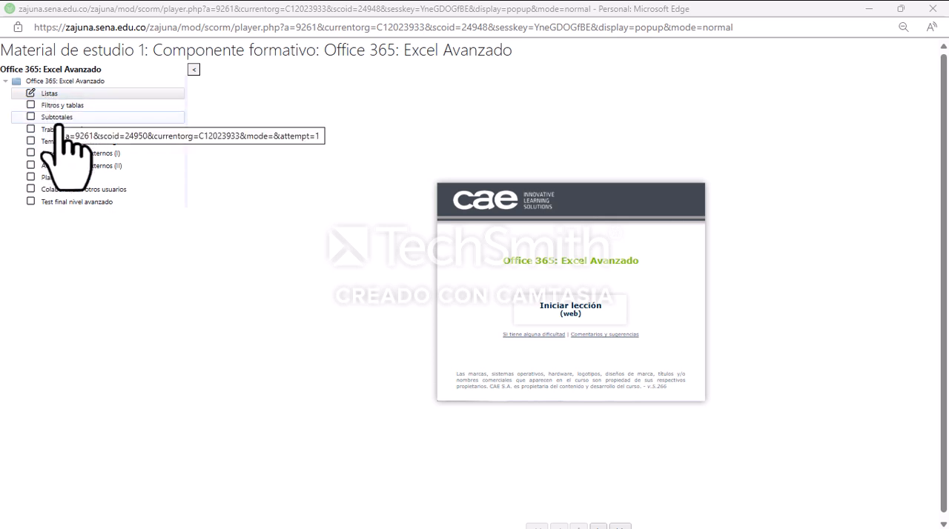
left_click(571, 316)
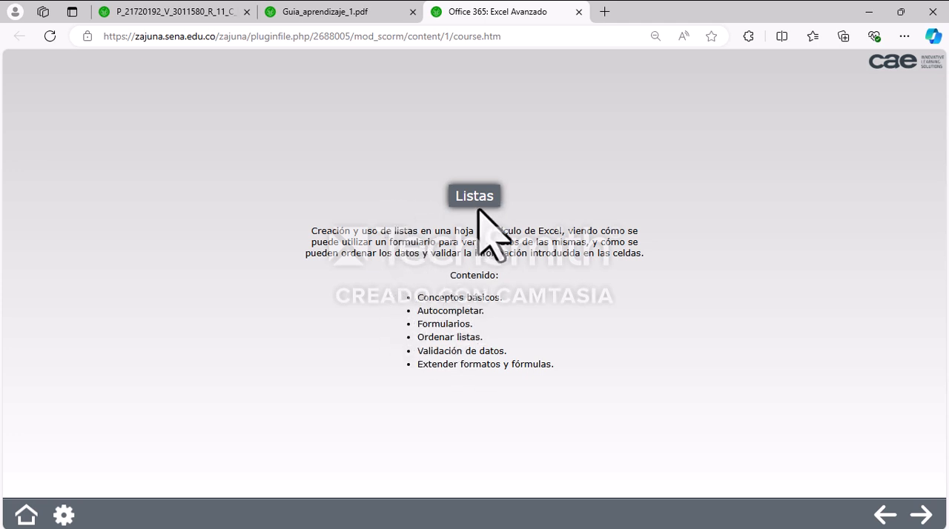
Step: Advance past the Listas introduction and review the course configuration options for voices, text boxes and text size
left_click(629, 525)
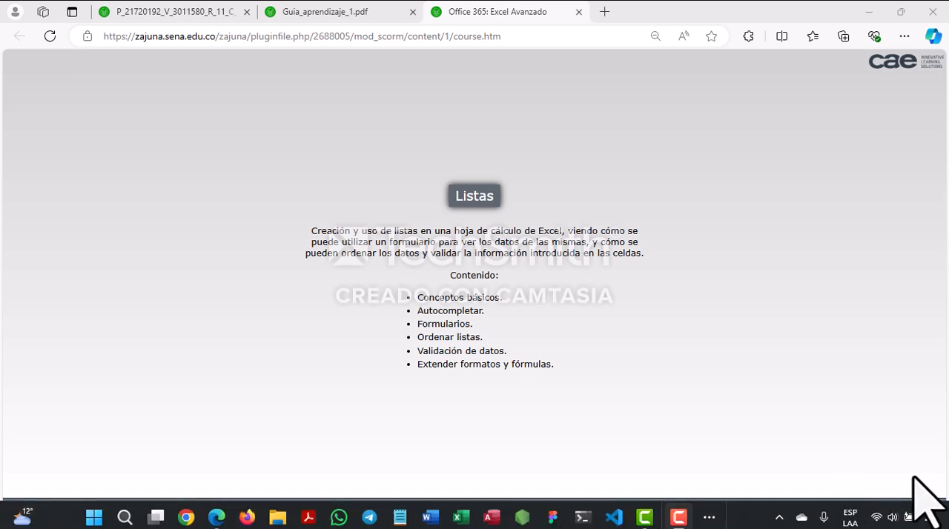
left_click(922, 517)
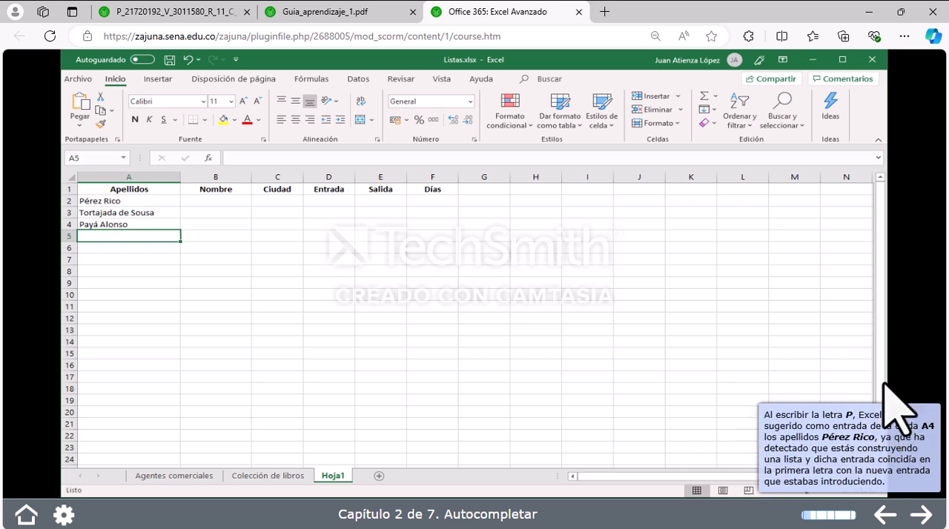
left_click(59, 518)
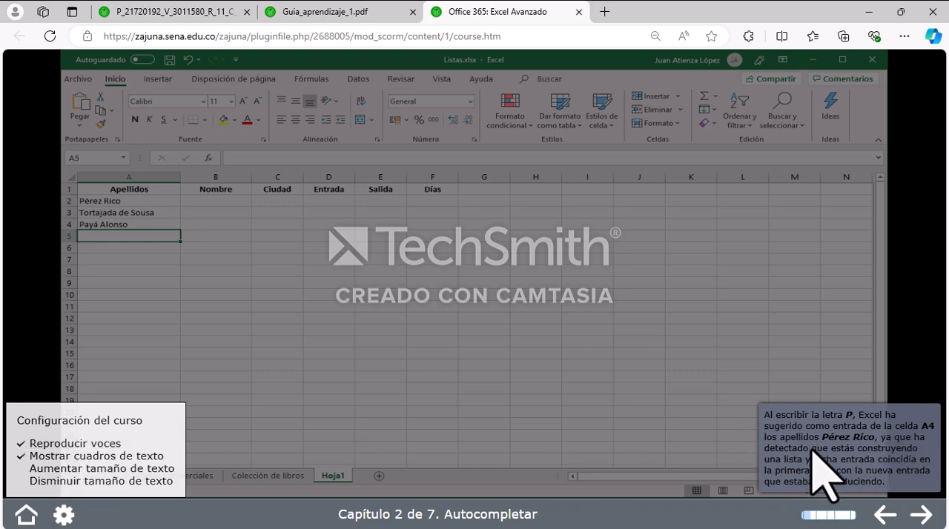
left_click(222, 360)
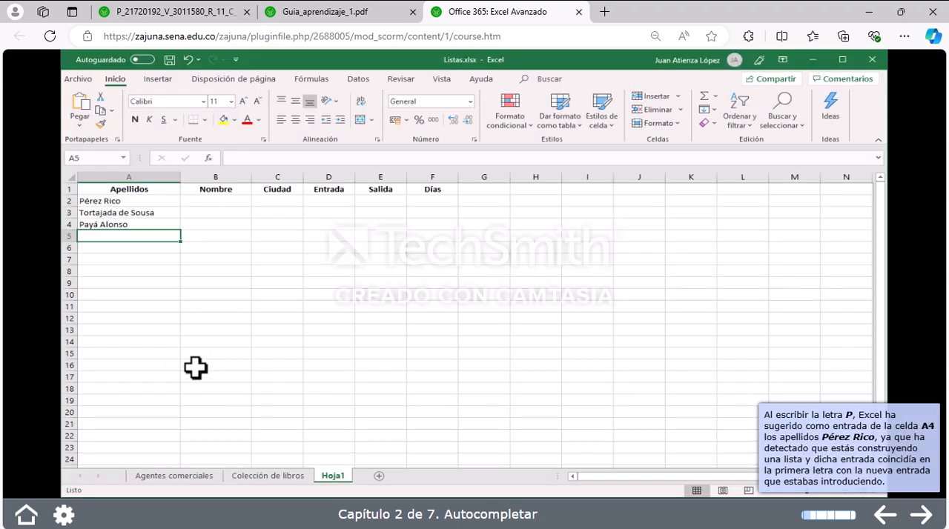
Step: Go to chapter 1, Conceptos básicos, and review the Listas lesson's index of chapters, manuals and practice documents
left_click(24, 515)
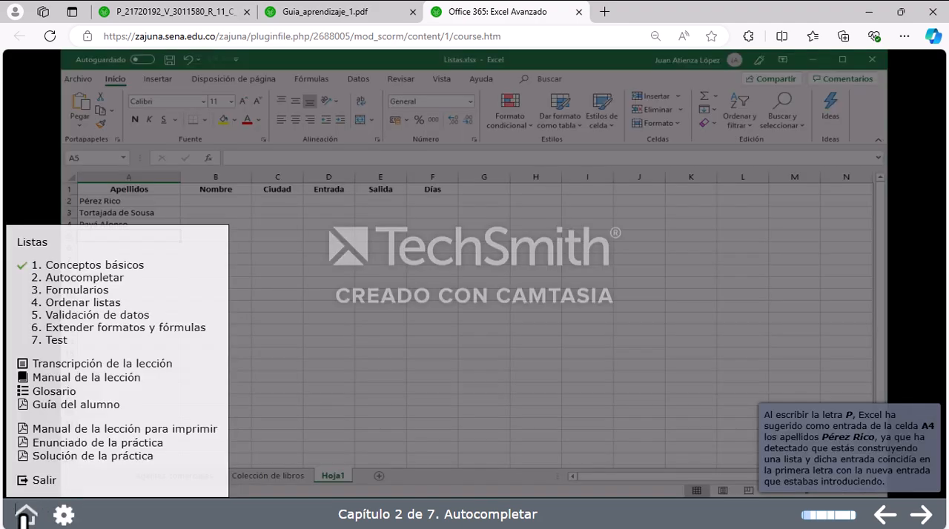
left_click(64, 267)
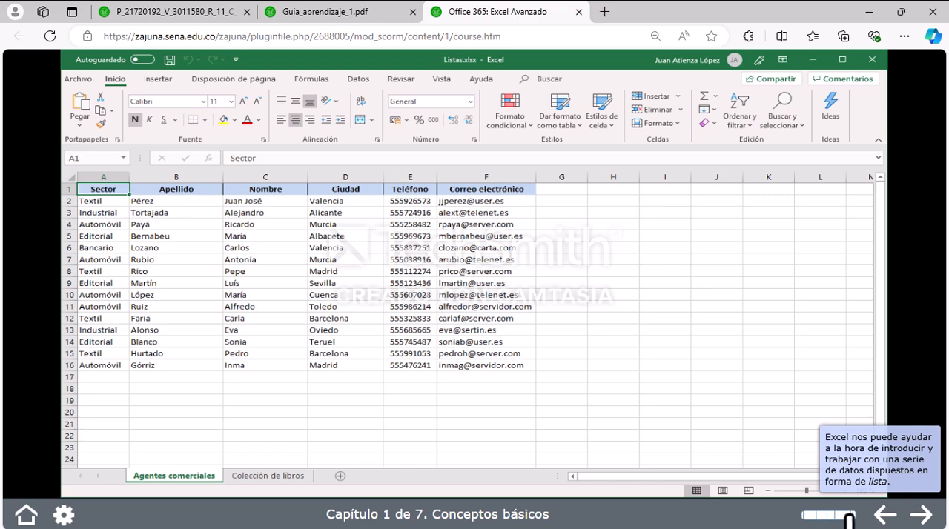
left_click(11, 515)
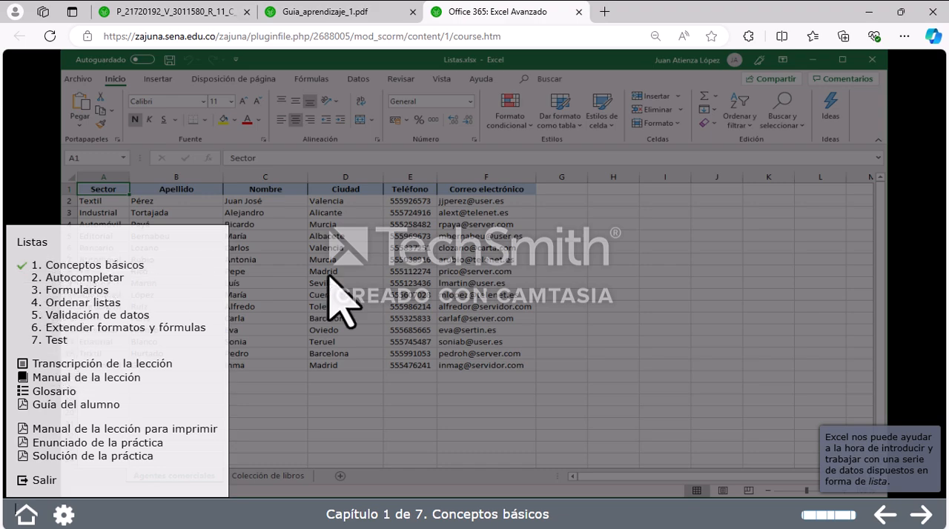
left_click(747, 314)
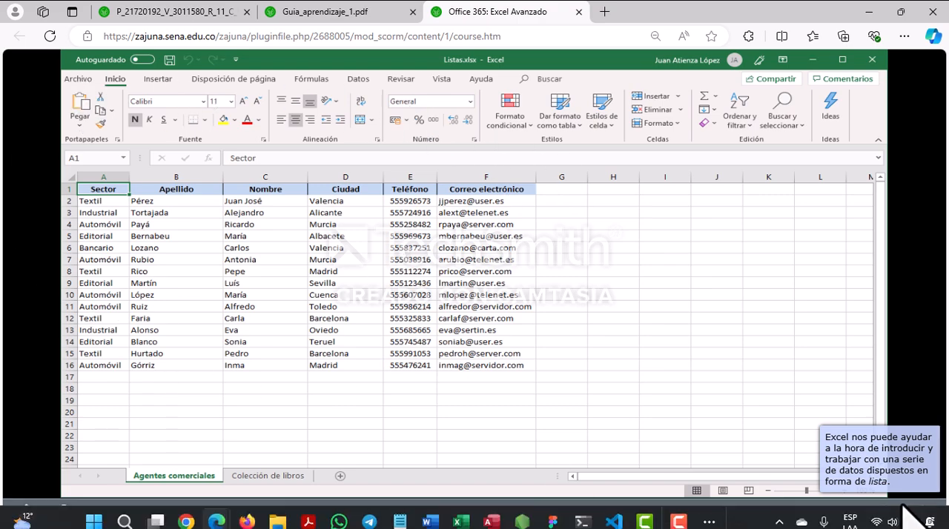
Step: Advance through the explanation of common list characteristics and display the Colección de libros sheet
left_click(922, 519)
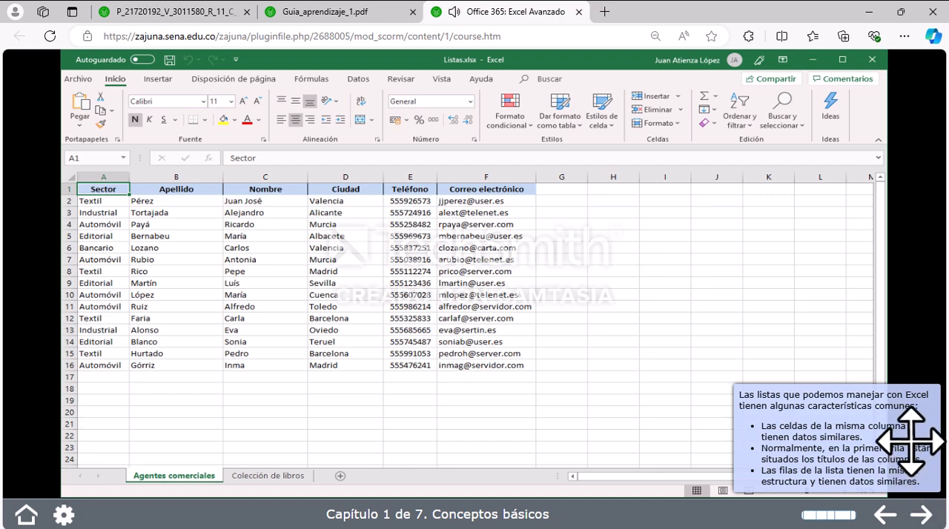
left_click(923, 519)
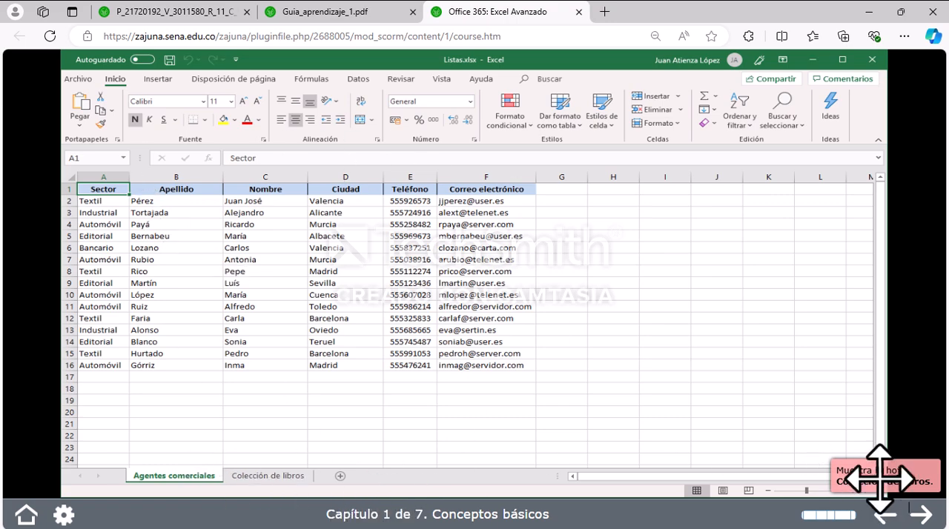
left_click(274, 478)
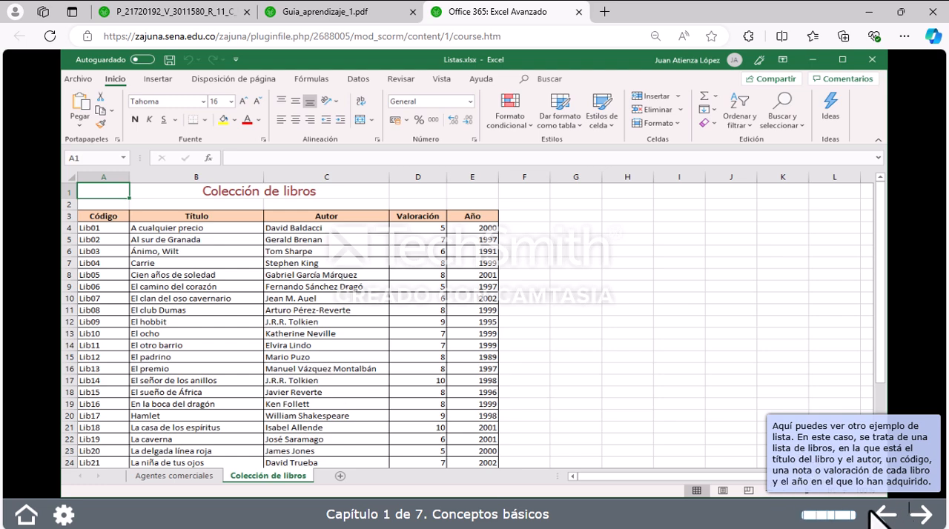
Step: Read through the Colección de libros explanations on the column title row, list operations and converting ranges to tables
left_click(926, 517)
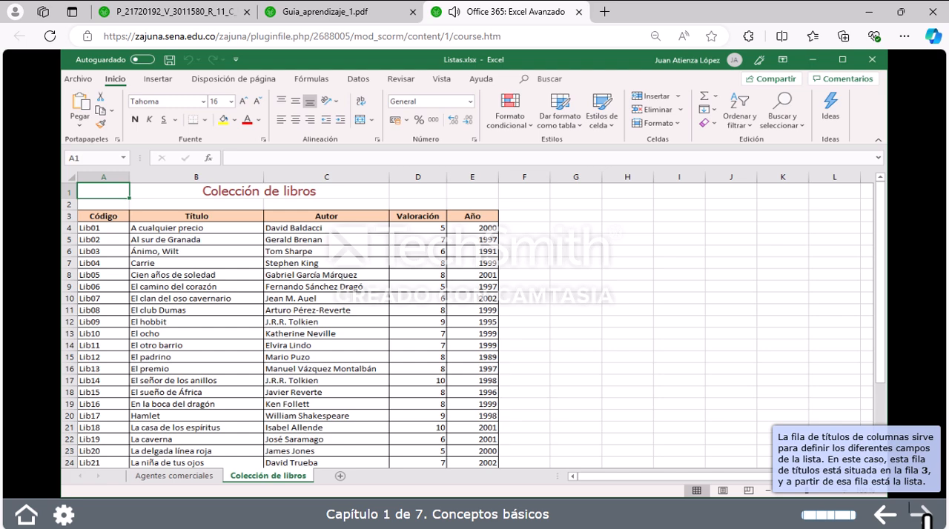
left_click(926, 517)
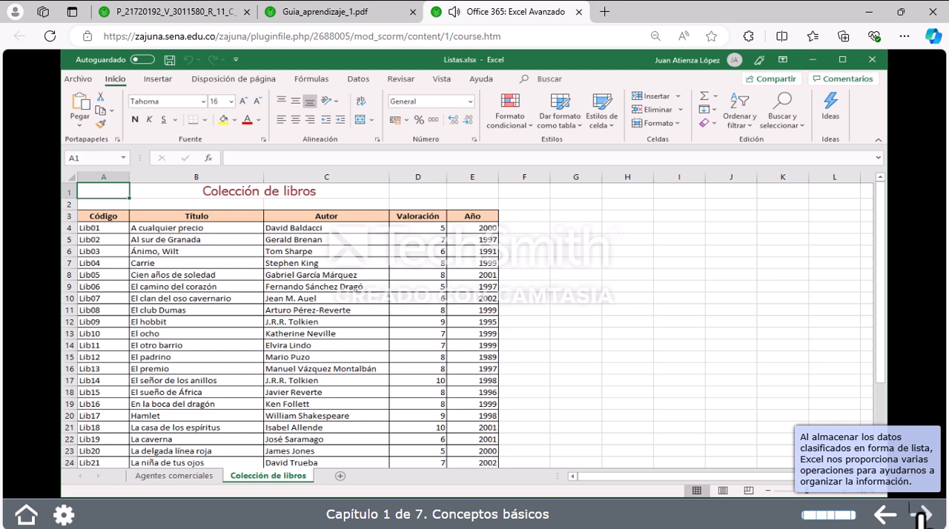
left_click(924, 519)
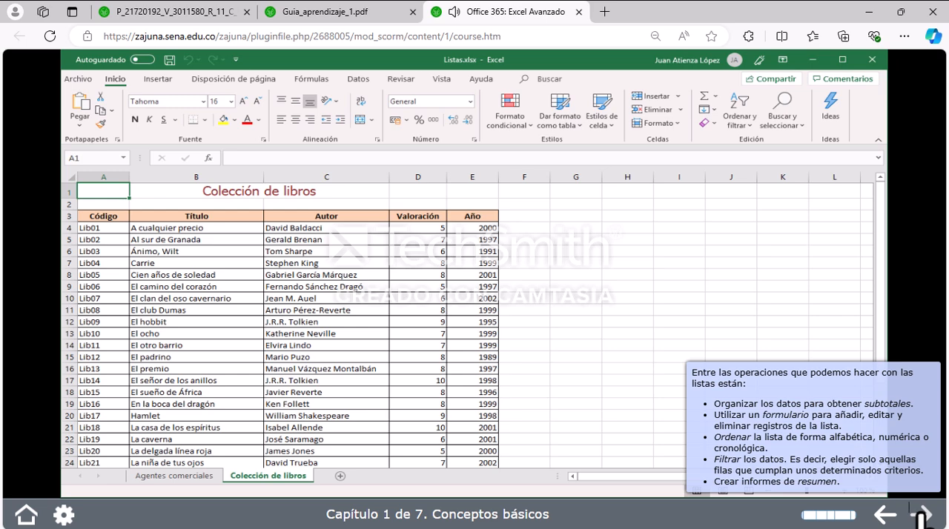
left_click(923, 519)
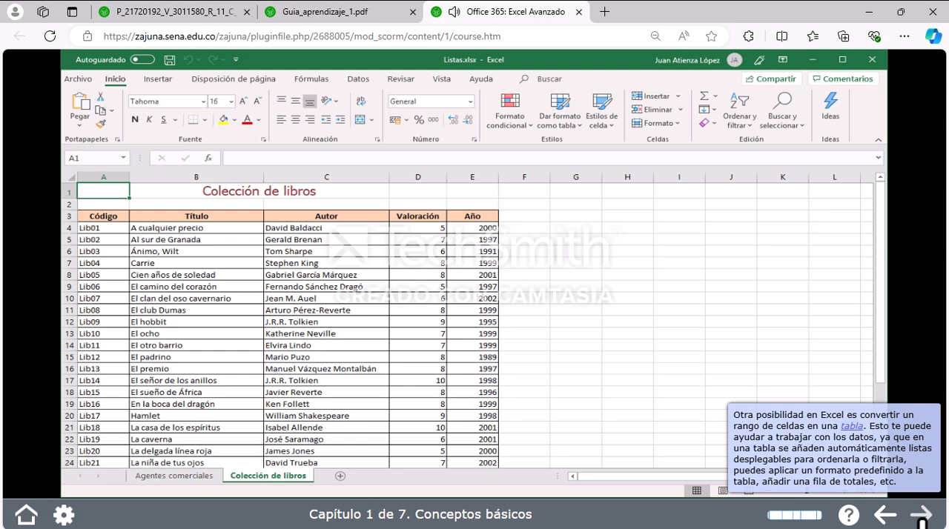
left_click(921, 519)
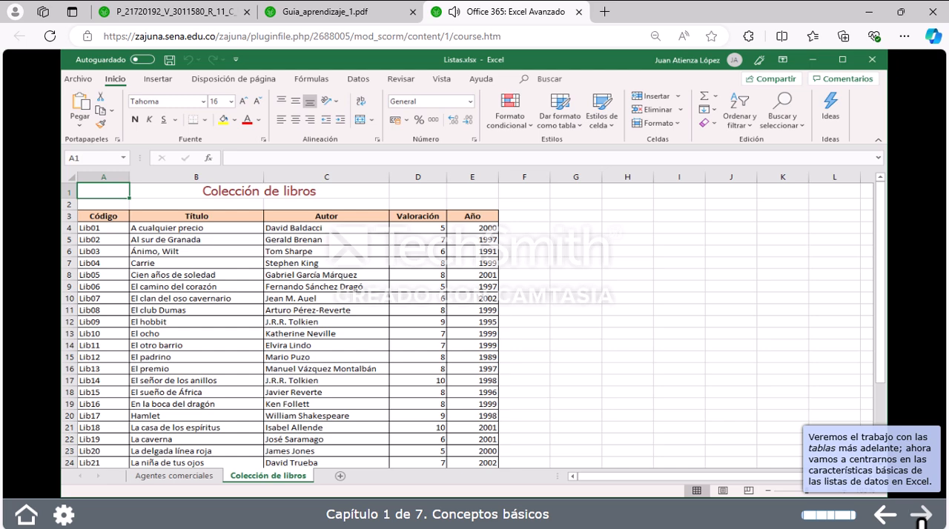
Step: Answer Sí to the question on whether data in one list column is usually disparate, and continue to the Autocompletar chapter
left_click(922, 520)
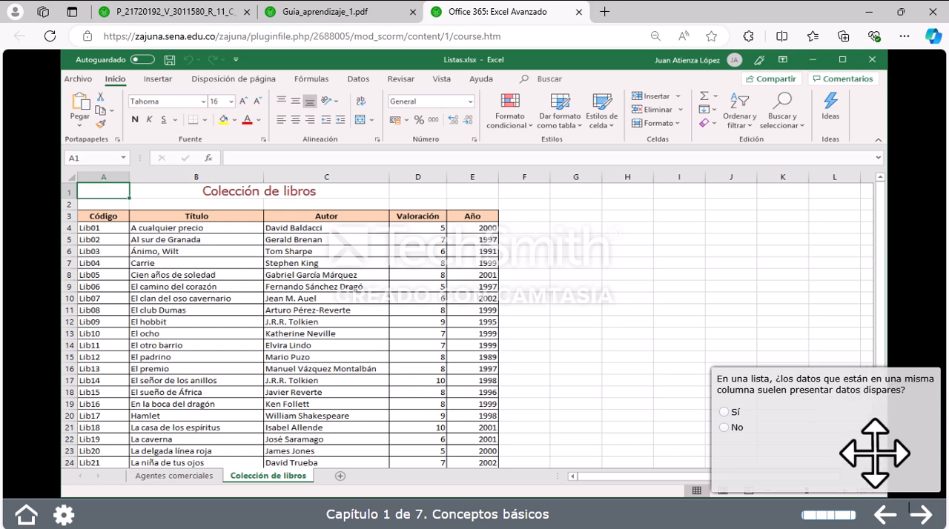
left_click(724, 412)
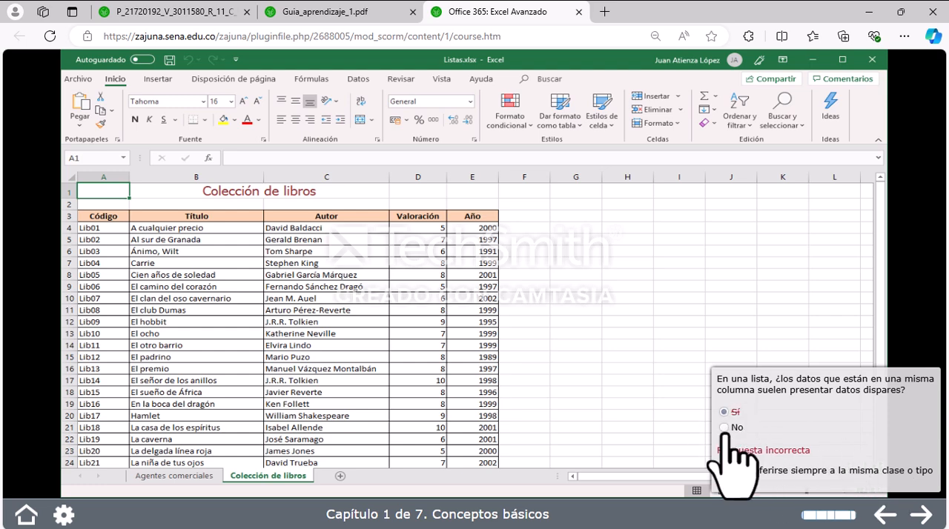
left_click(919, 516)
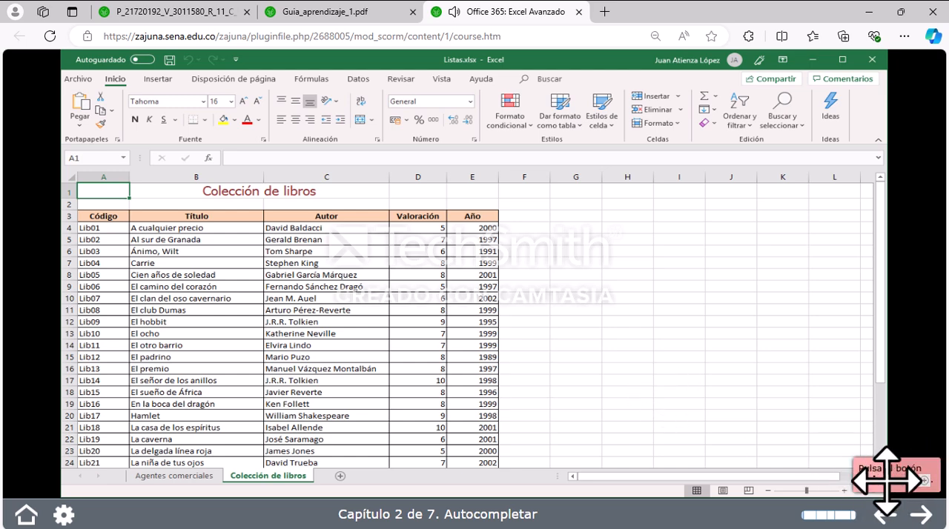
Step: Add a new sheet in the Autocompletar exercise and set the width of column A to 22
left_click(339, 477)
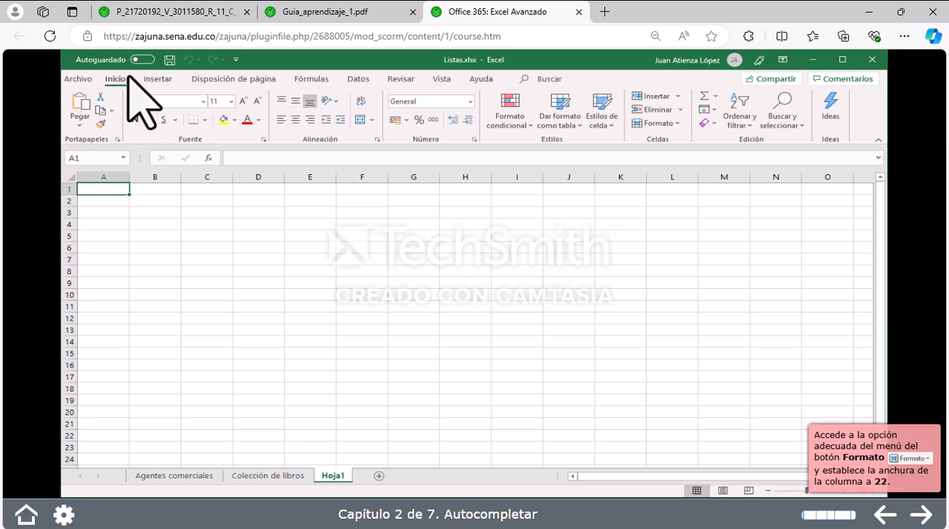
left_click(674, 124)
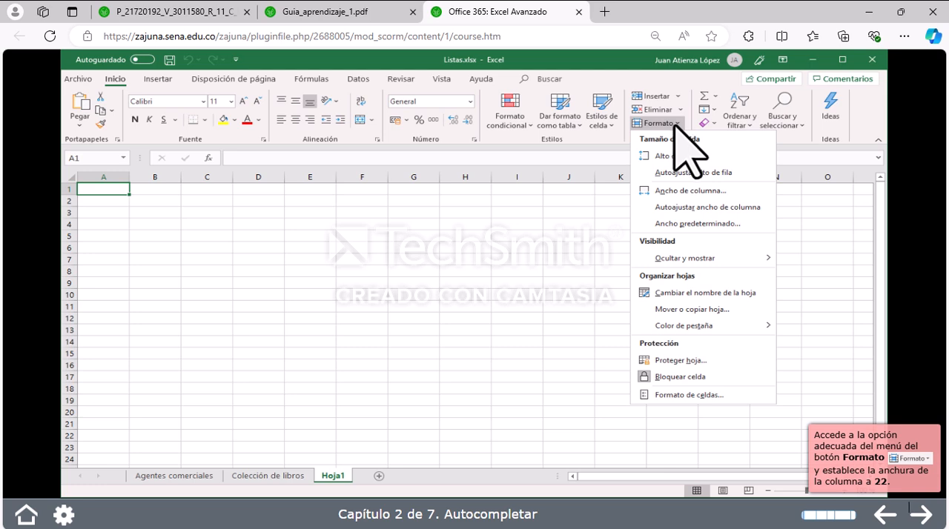
left_click(676, 194)
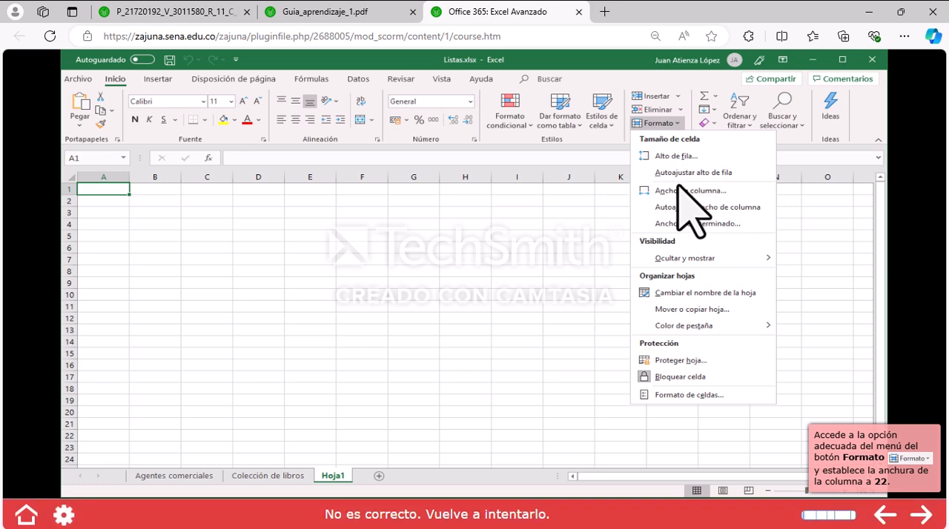
left_click(677, 194)
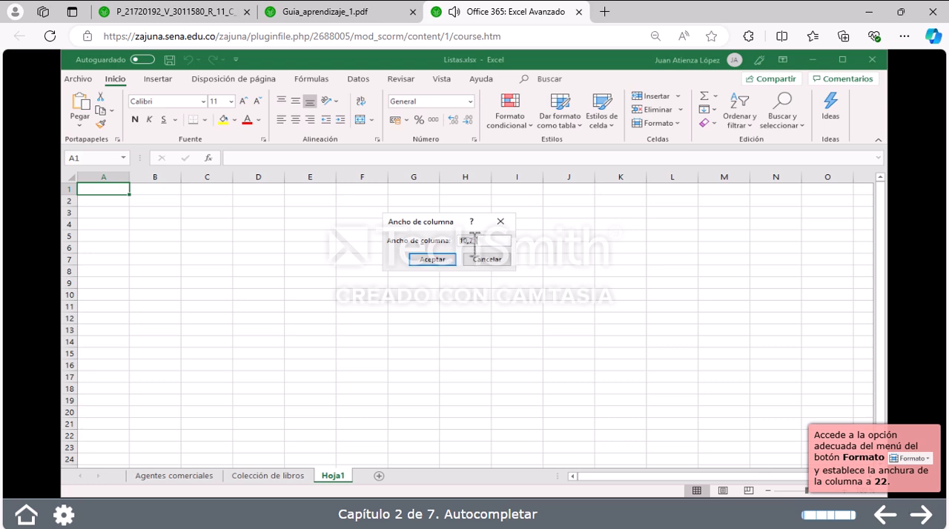
left_click(503, 356)
type("22")
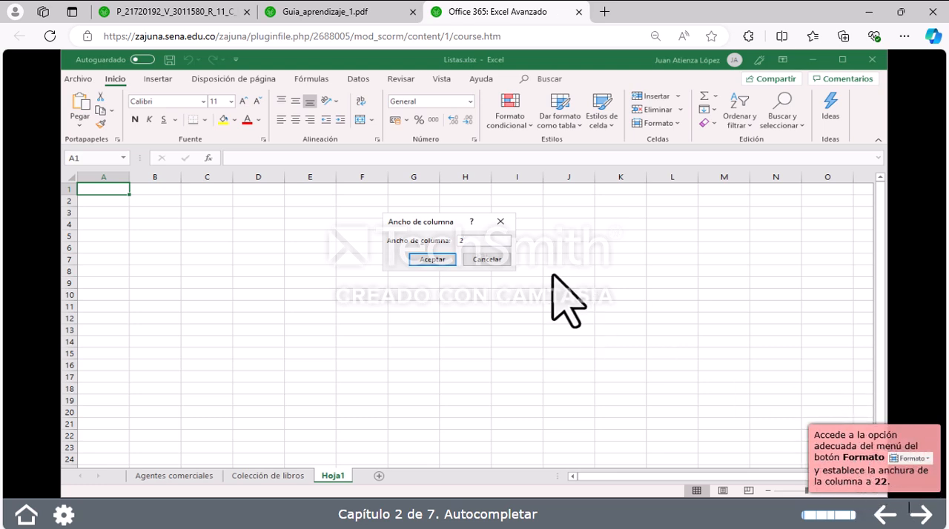
left_click(430, 259)
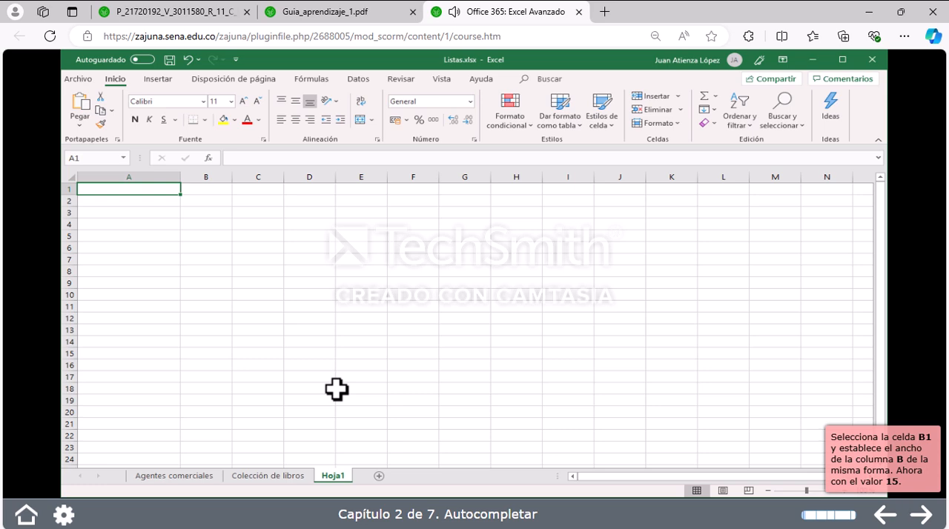
Step: Set the width of column B to 15 and select the range A1:F1
left_click(202, 189)
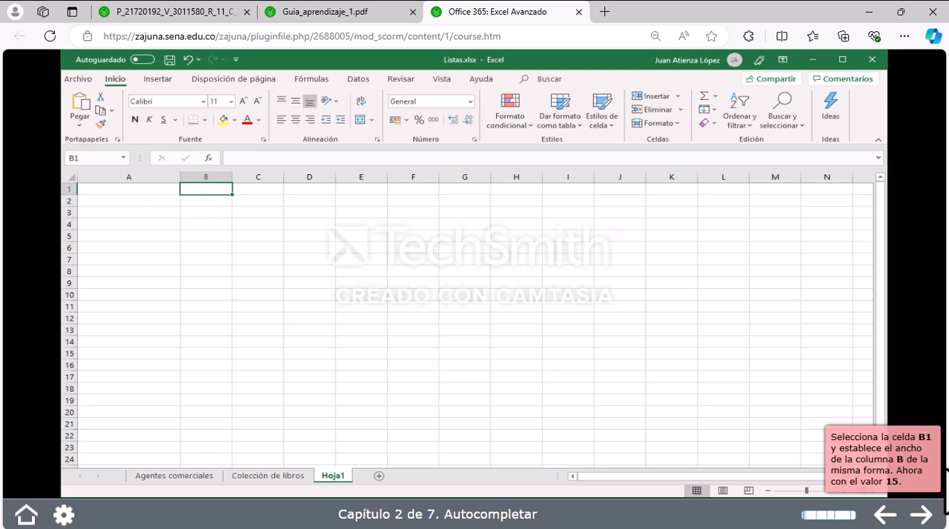
left_click(651, 127)
left_click(677, 189)
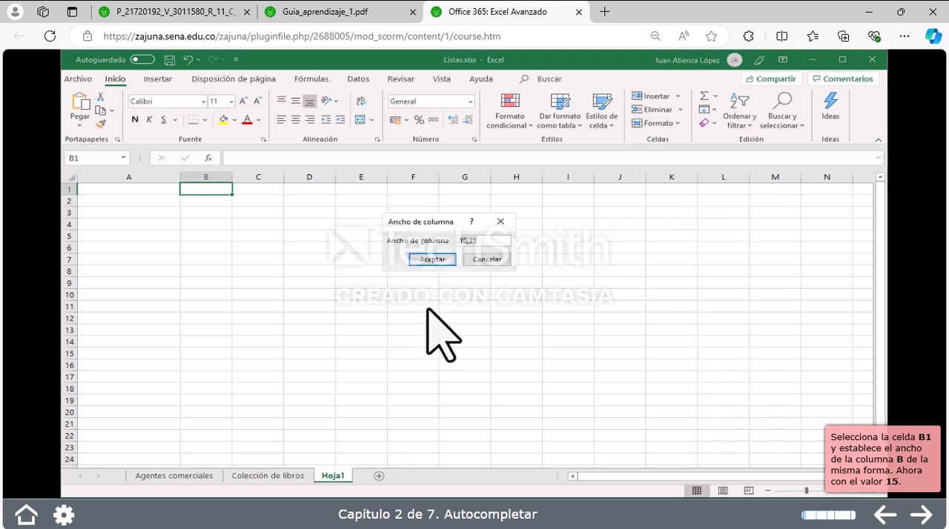
type("15")
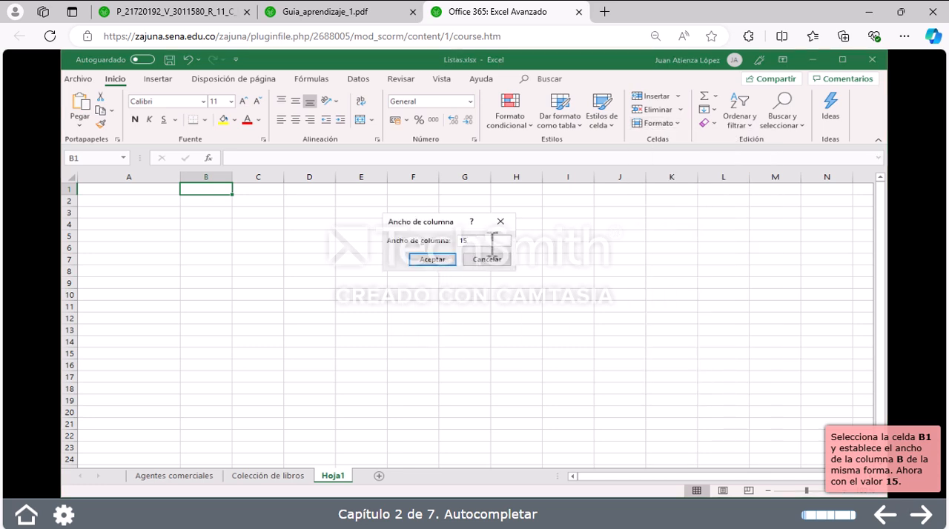
left_click(433, 259)
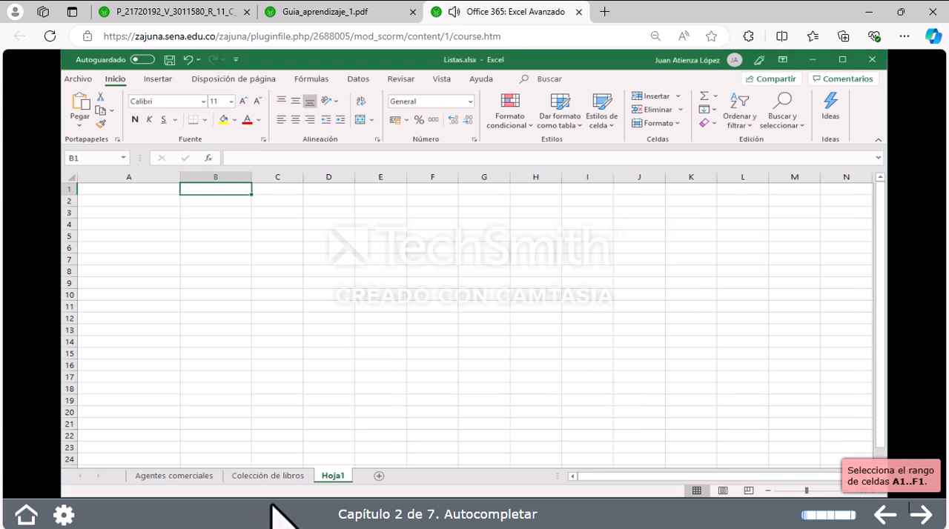
left_click_drag(141, 190, 449, 191)
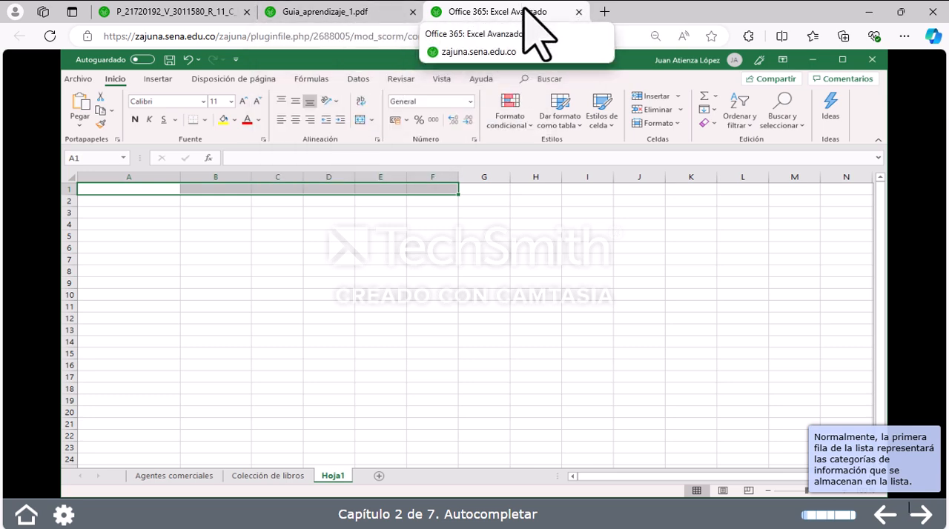
Step: Close the Office 365: Excel Avanzado lesson and confirm leaving the site
left_click(578, 12)
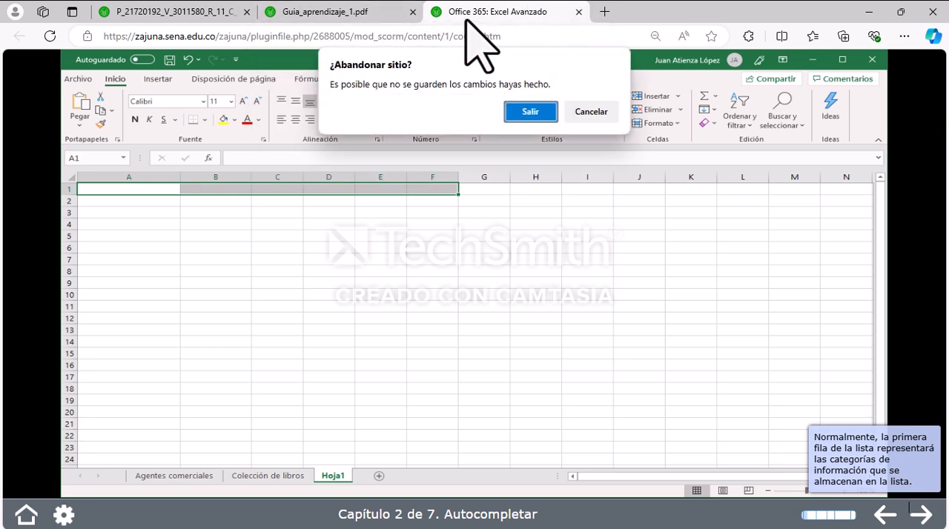
left_click(536, 116)
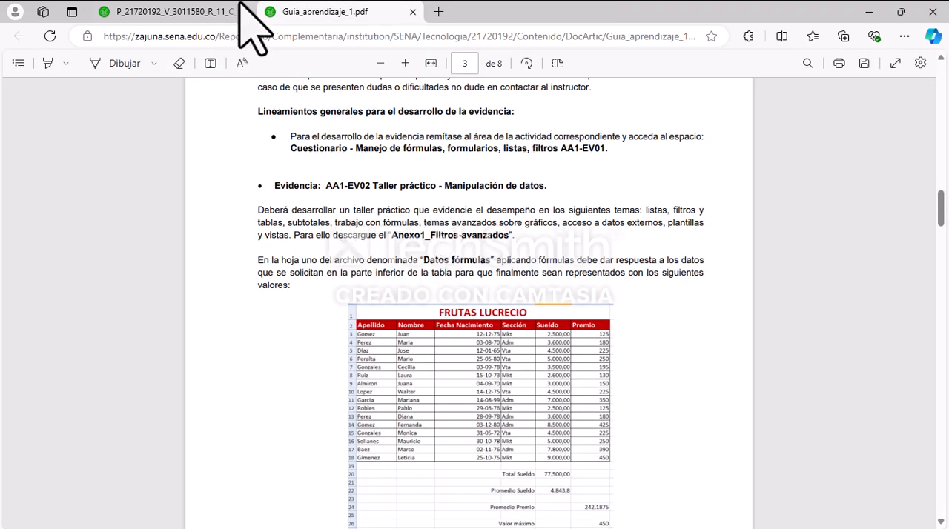
Step: Return to the Zajuna course page and open the Actividad 1 semanas 1-2 questionnaire on formulas, forms, lists and filters
left_click(195, 9)
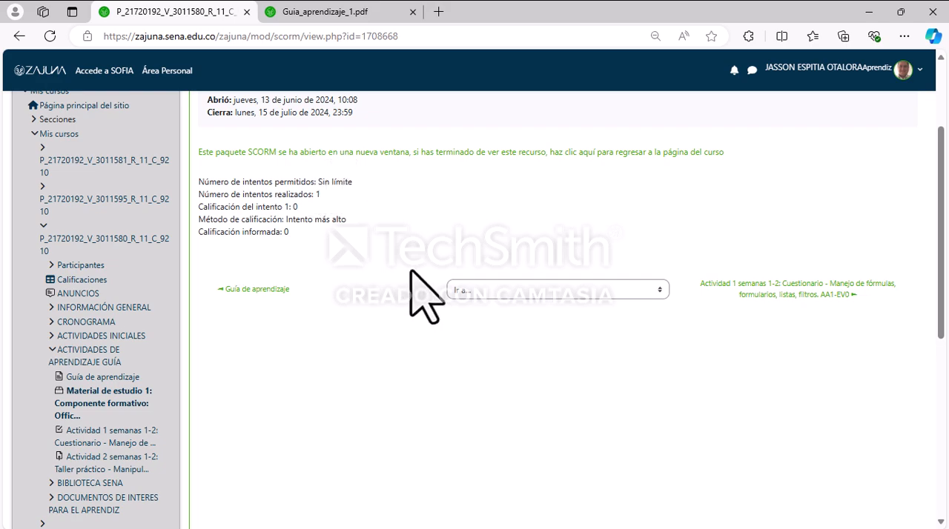
scroll(426, 297, "up", 2)
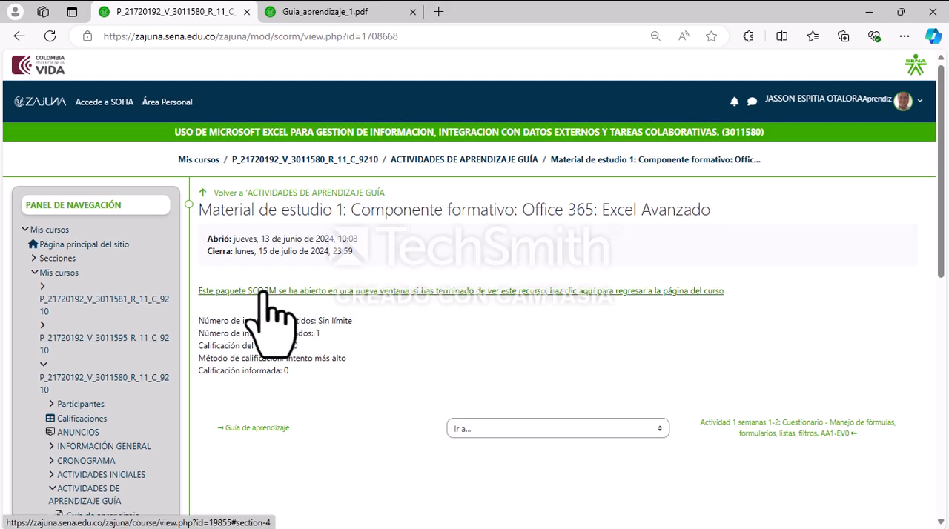
scroll(356, 371, "down", 2)
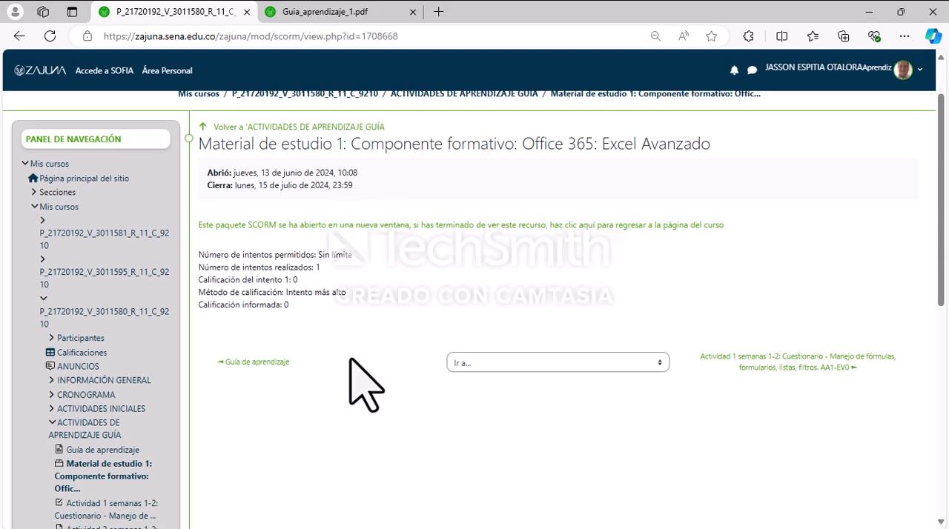
scroll(363, 381, "down", 1)
scroll(123, 389, "down", 2)
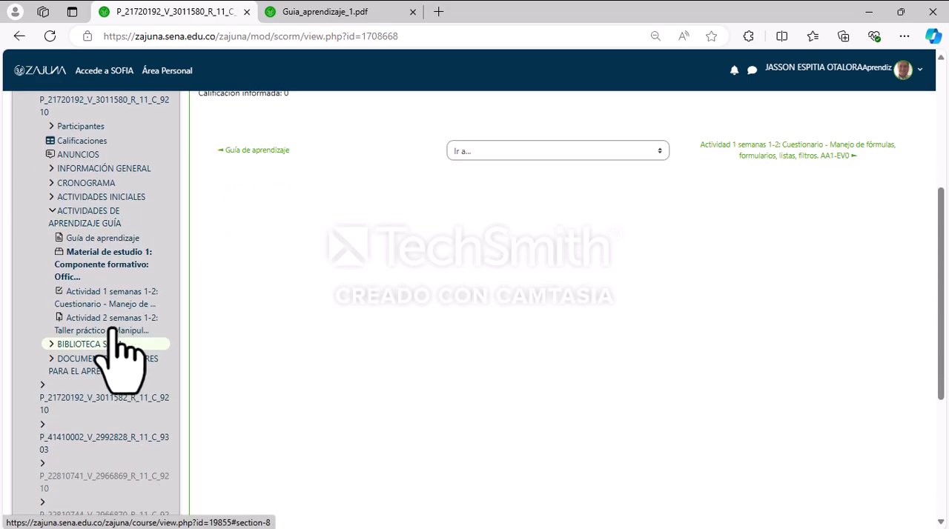
scroll(441, 292, "up", 5)
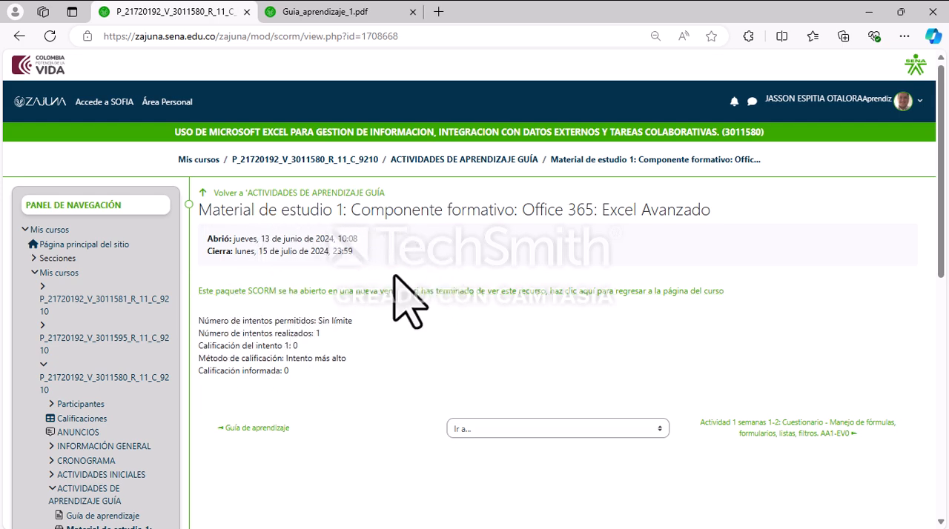
scroll(349, 282, "down", 3)
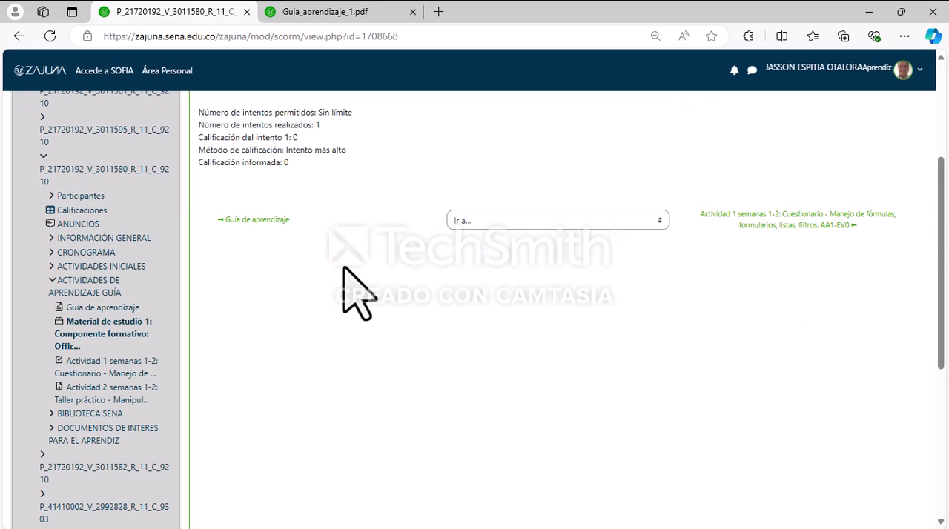
scroll(112, 296, "down", 3)
left_click(118, 252)
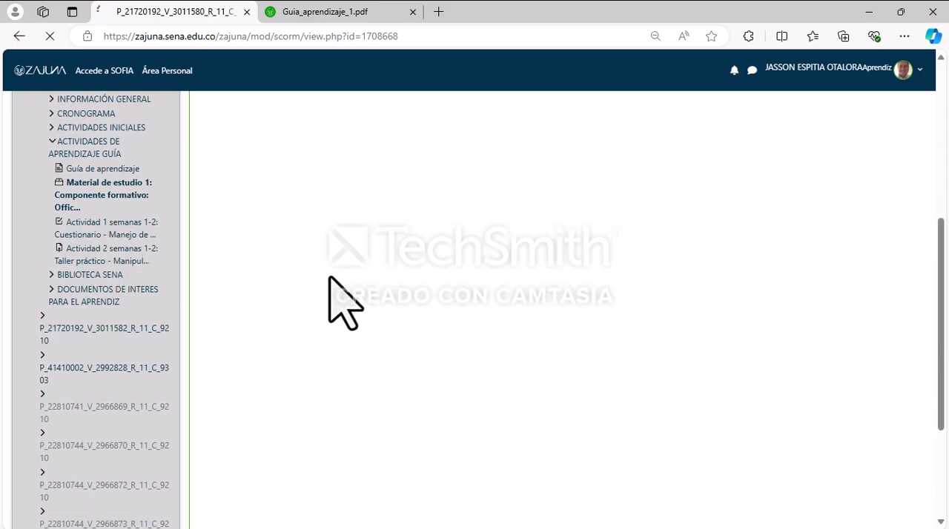
Step: Review the AA1-EV01 questionnaire's dates, allowed attempts, time limit, grading method, passing grade and summary of previous attempts
scroll(370, 313, "down", 2)
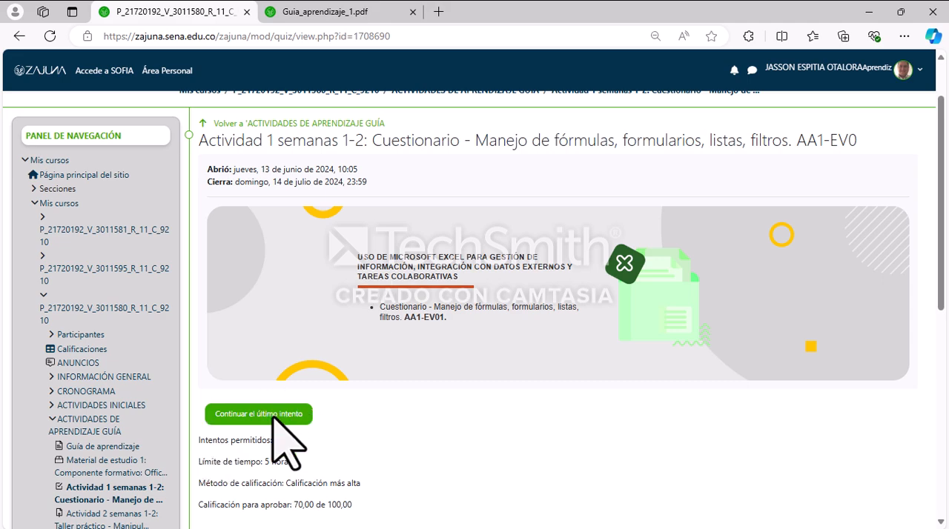
scroll(271, 348, "down", 2)
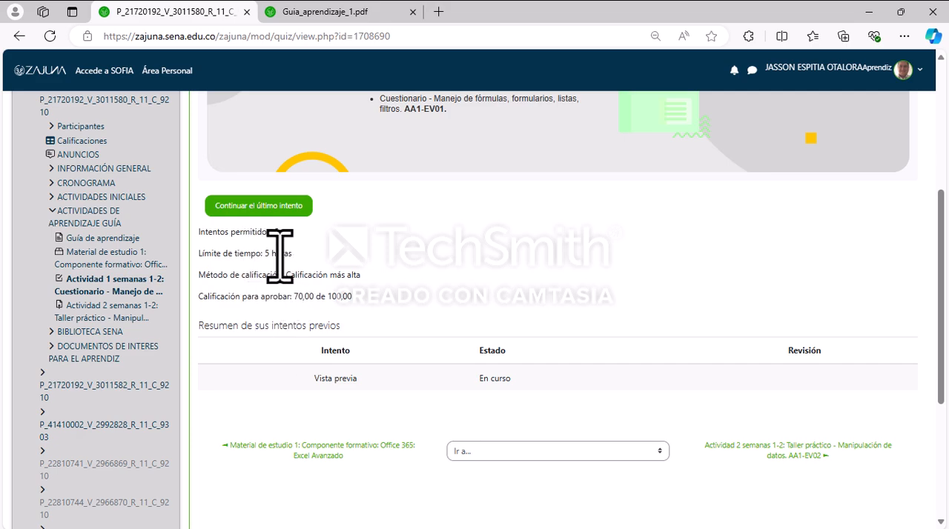
scroll(491, 265, "up", 3)
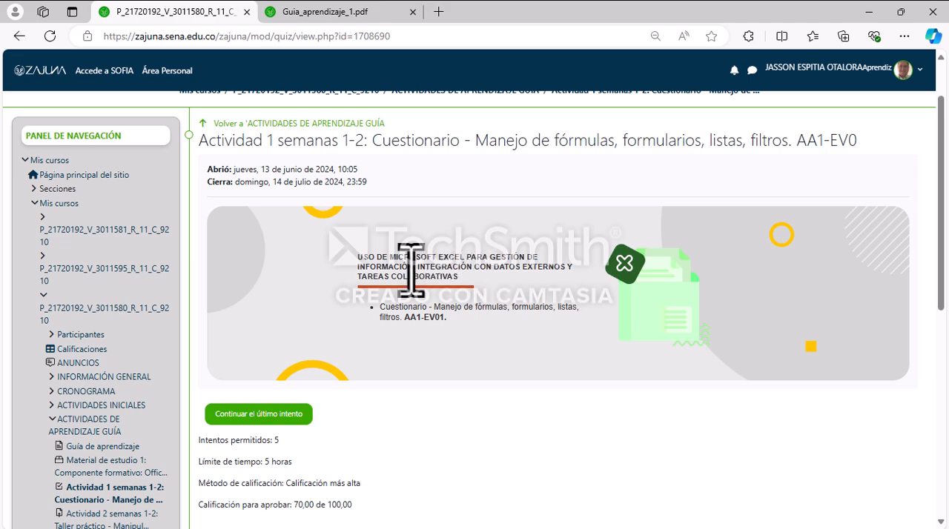
scroll(408, 273, "down", 3)
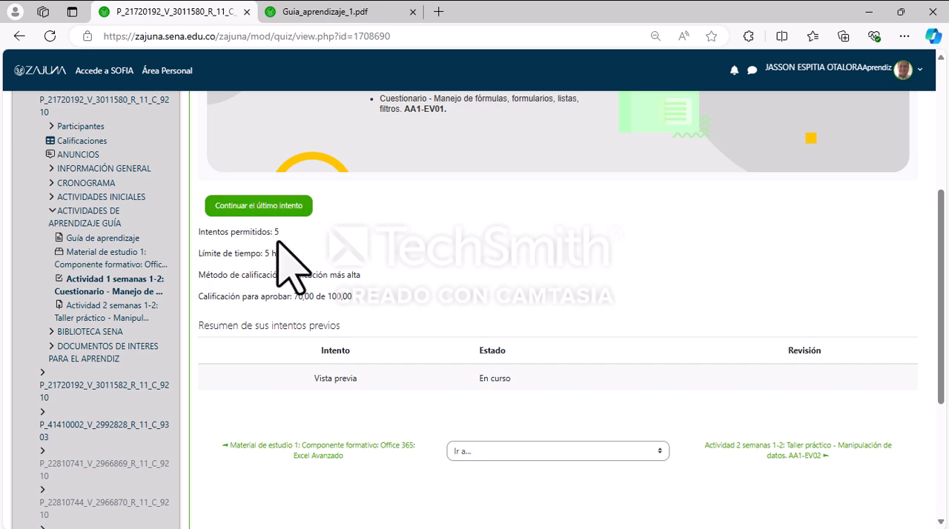
scroll(353, 255, "down", 1)
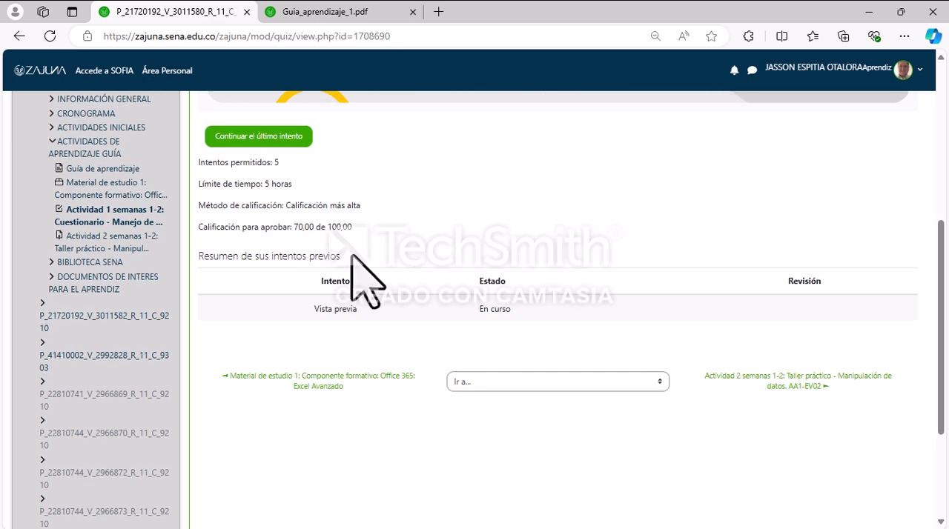
scroll(352, 255, "up", 2)
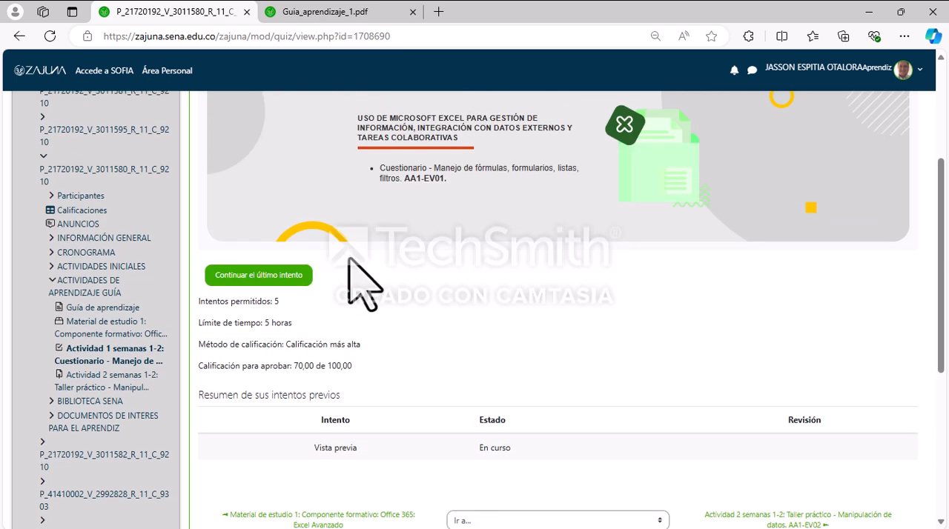
Step: Open the Actividad 2 Taller práctico AA1-EV02 page and its annex, and look over the Datos fórmulas and Datos filtro avanzado sheets
left_click(104, 378)
scroll(504, 370, "down", 2)
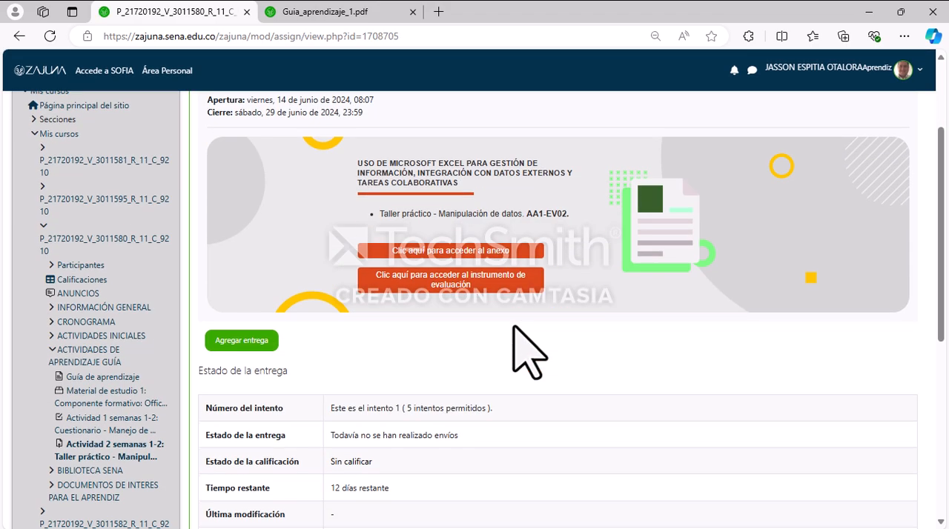
scroll(463, 404, "up", 1)
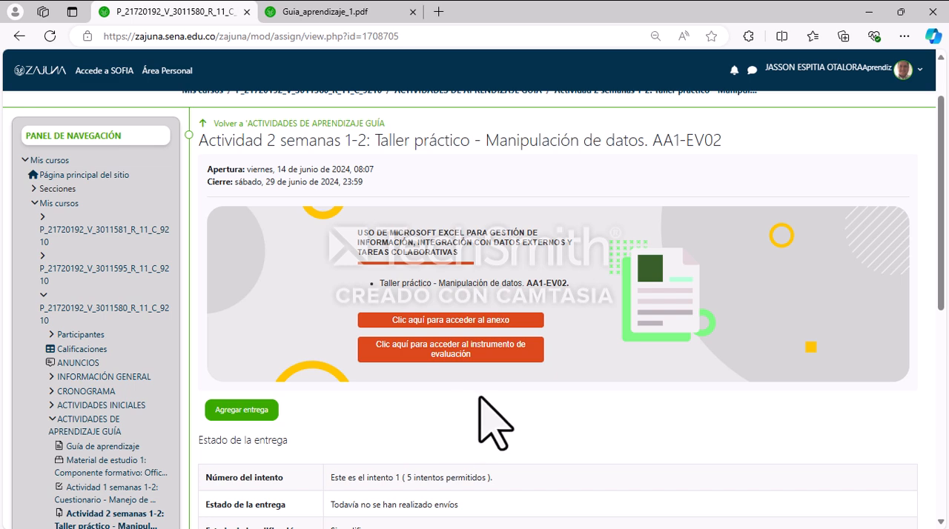
left_click(442, 321)
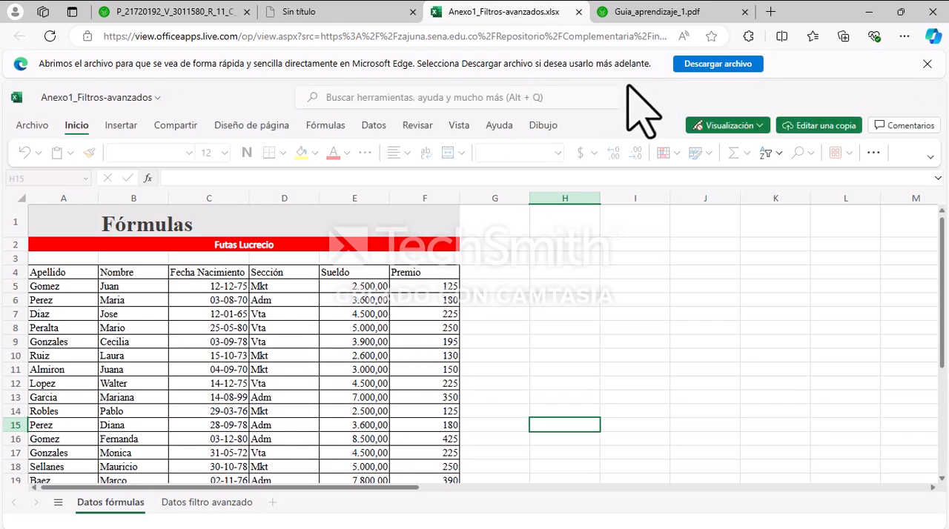
scroll(319, 300, "down", 3)
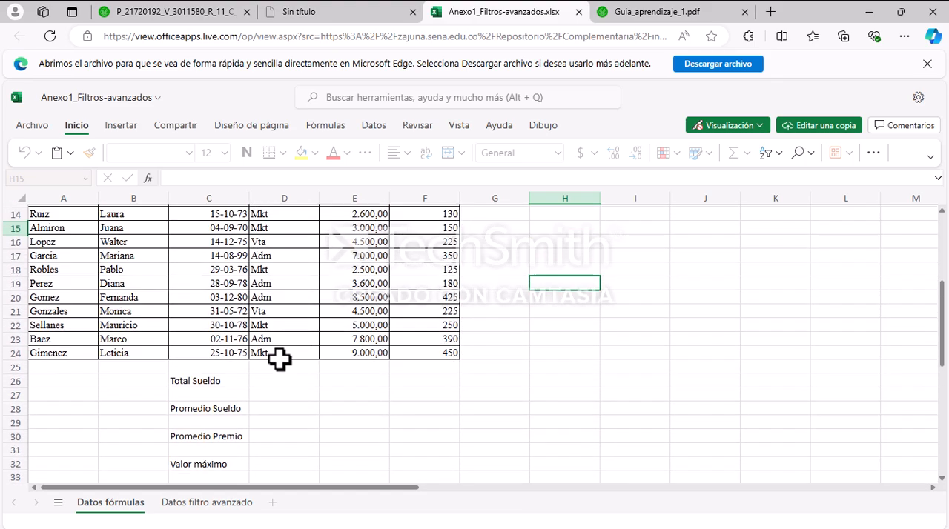
left_click(207, 503)
left_click(112, 503)
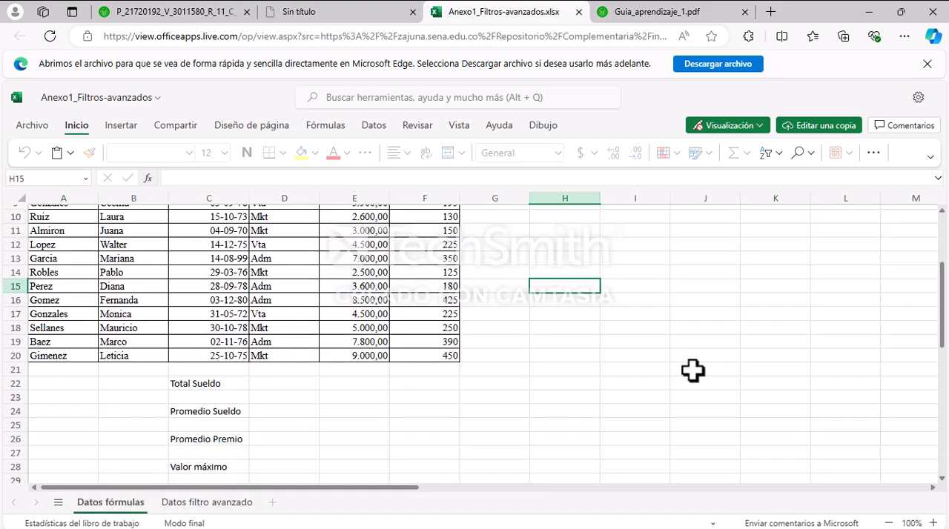
scroll(667, 364, "up", 3)
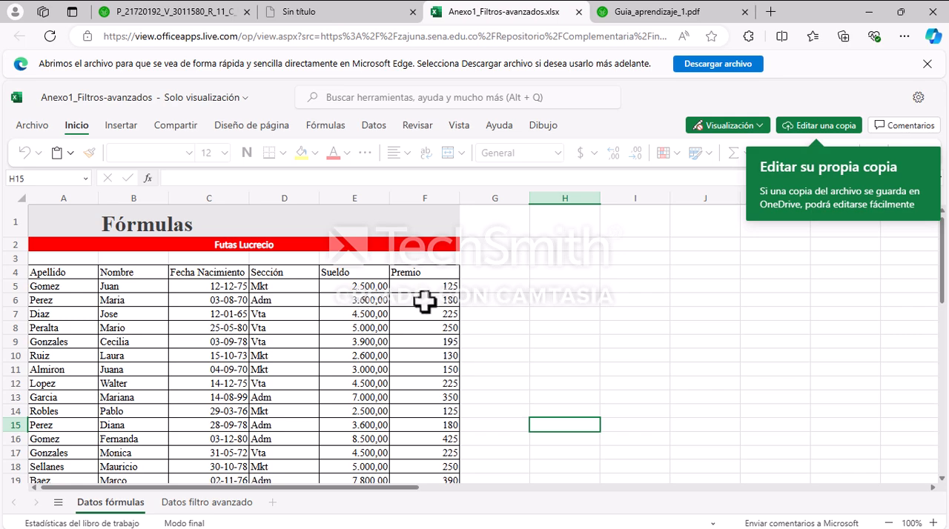
Step: Download the Anexo1_Filtros-avanzados workbook, open the downloaded file in Excel and enable editing
left_click(715, 64)
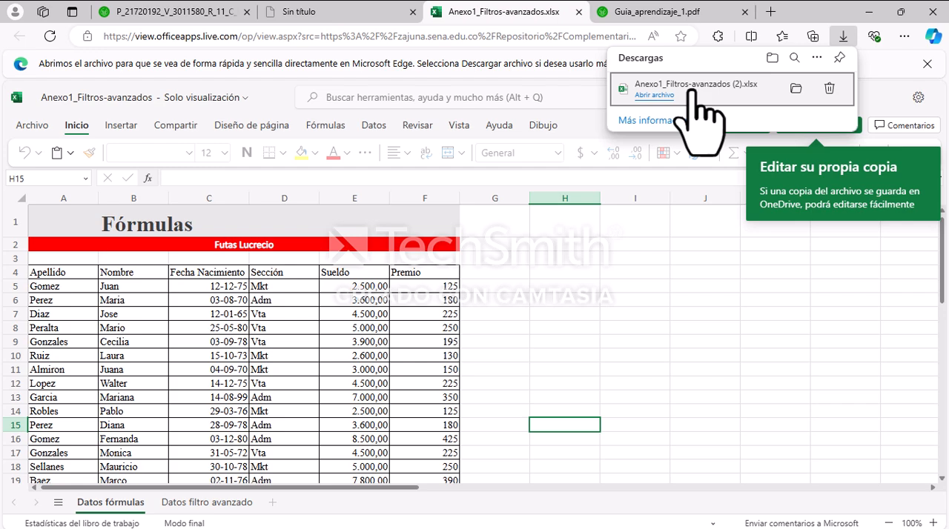
left_click(690, 91)
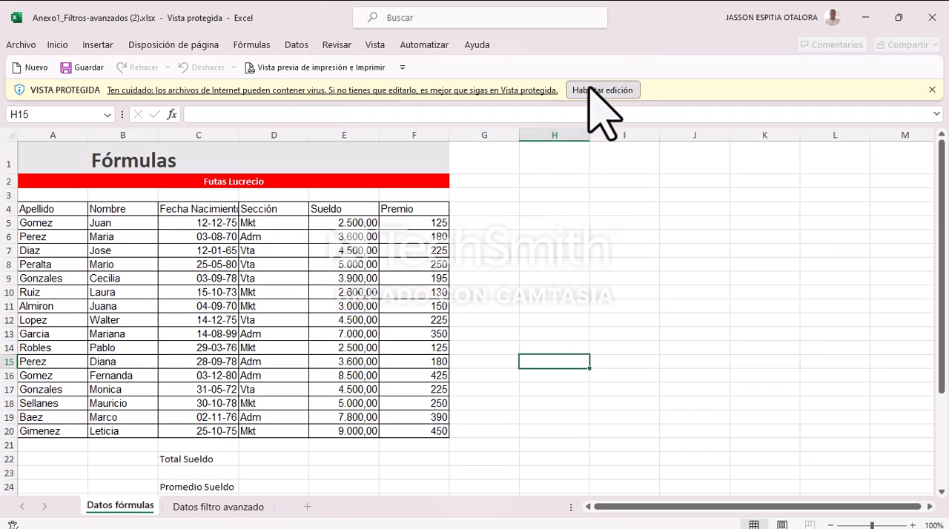
left_click(593, 89)
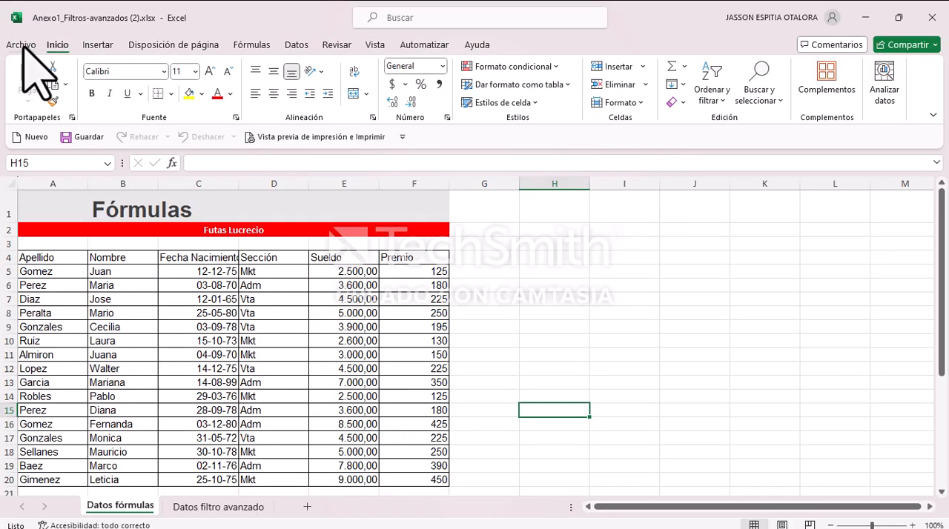
Step: Save the workbook as Anexo1_Filtros-avanzados (2).xlsx in the Act 2 sem 1 folder on the Escritorio
left_click(22, 46)
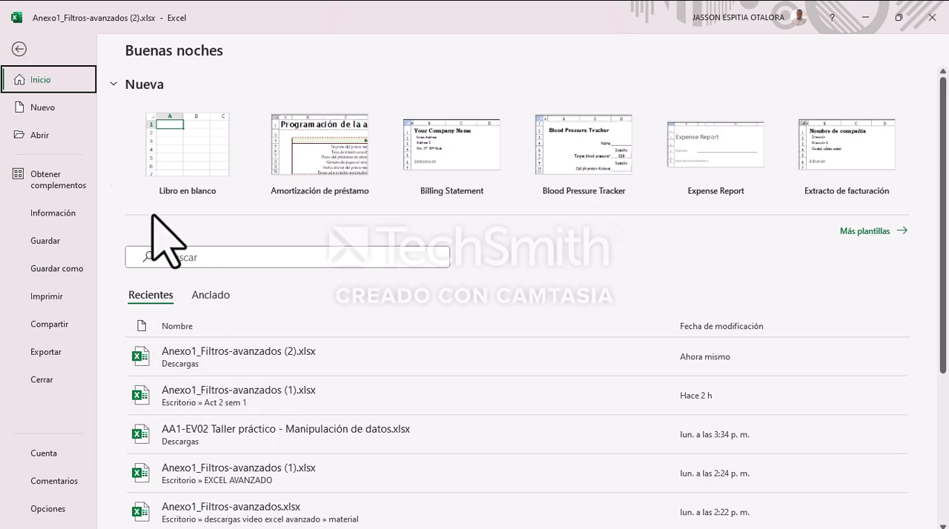
left_click(19, 49)
left_click(21, 45)
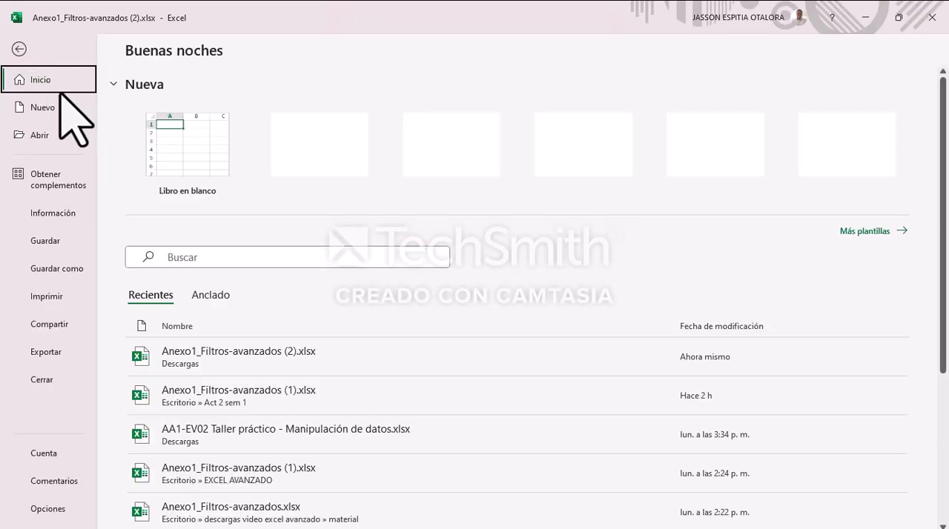
left_click(49, 268)
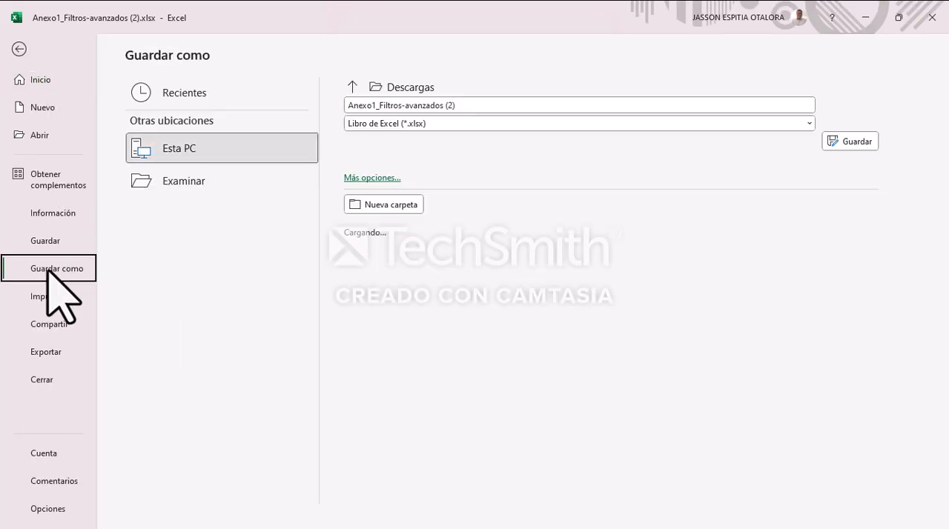
left_click(230, 176)
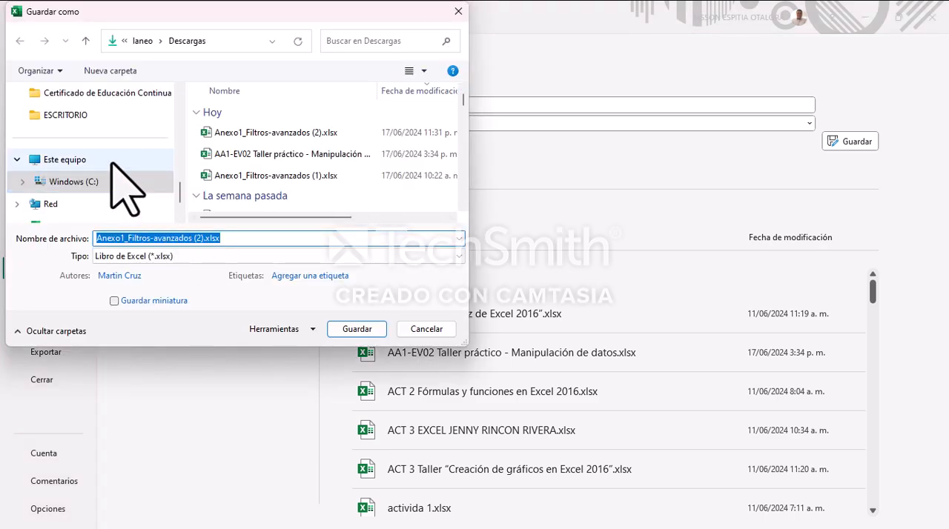
scroll(95, 141, "down", 2)
scroll(80, 178, "up", 6)
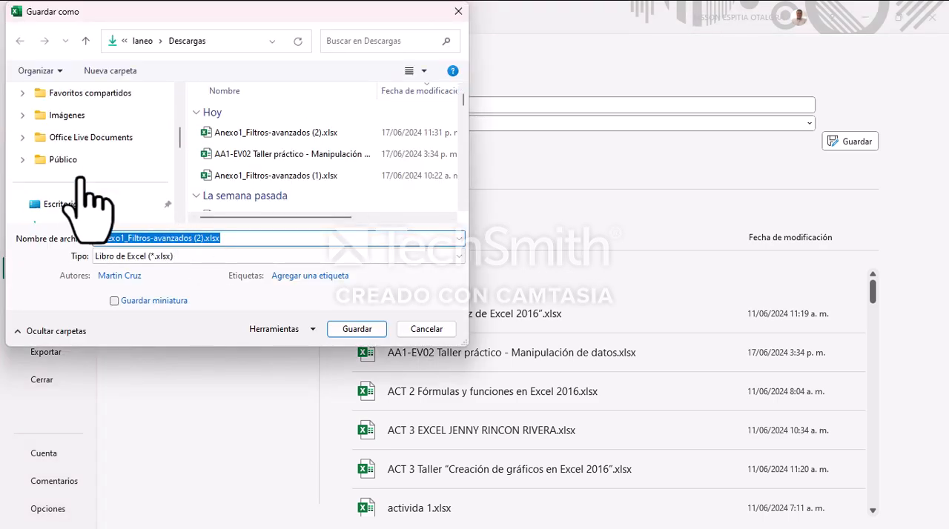
left_click(30, 205)
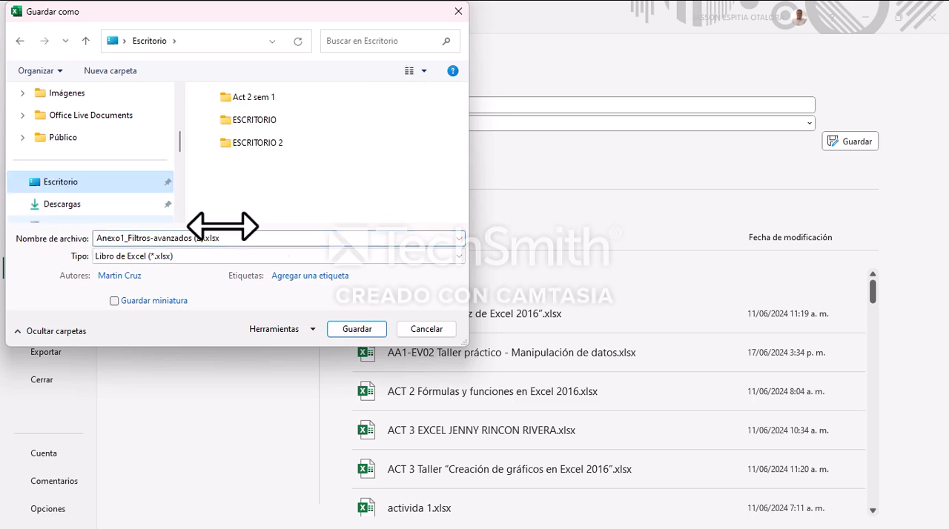
left_click(252, 97)
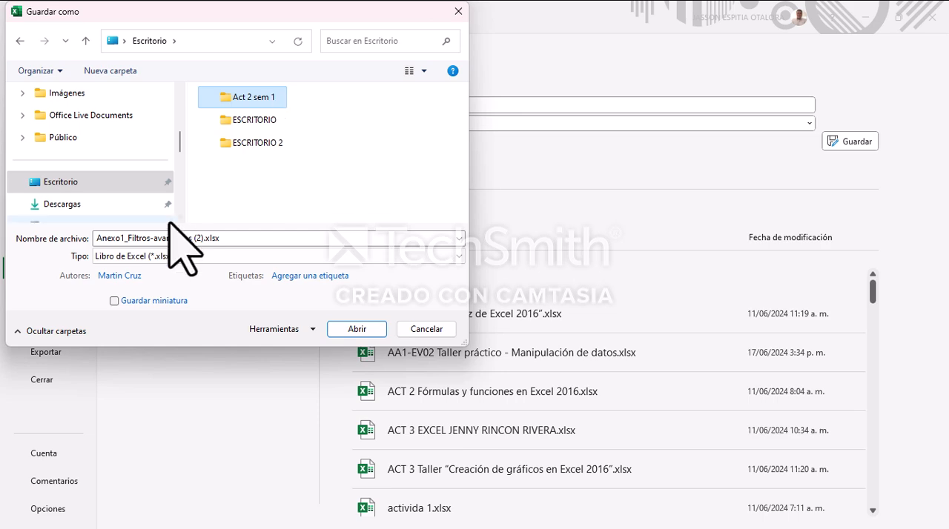
left_click(356, 328)
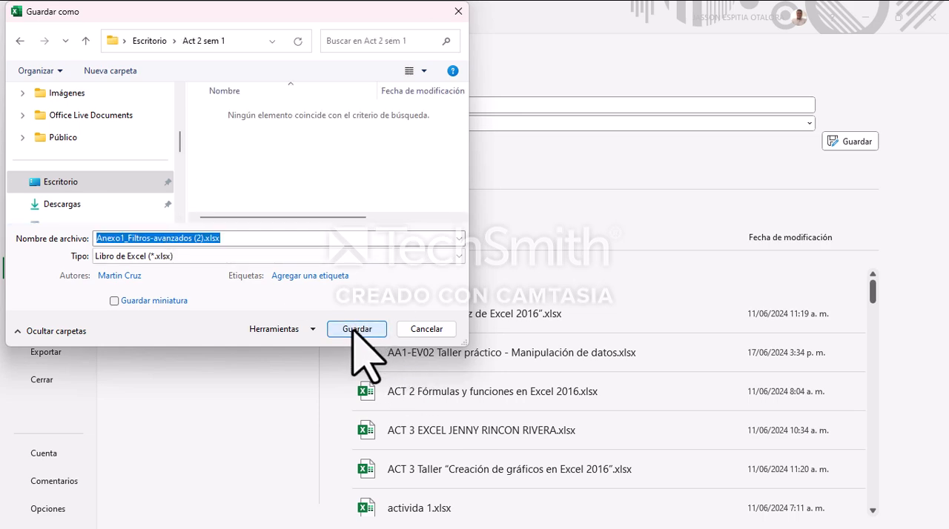
left_click(357, 328)
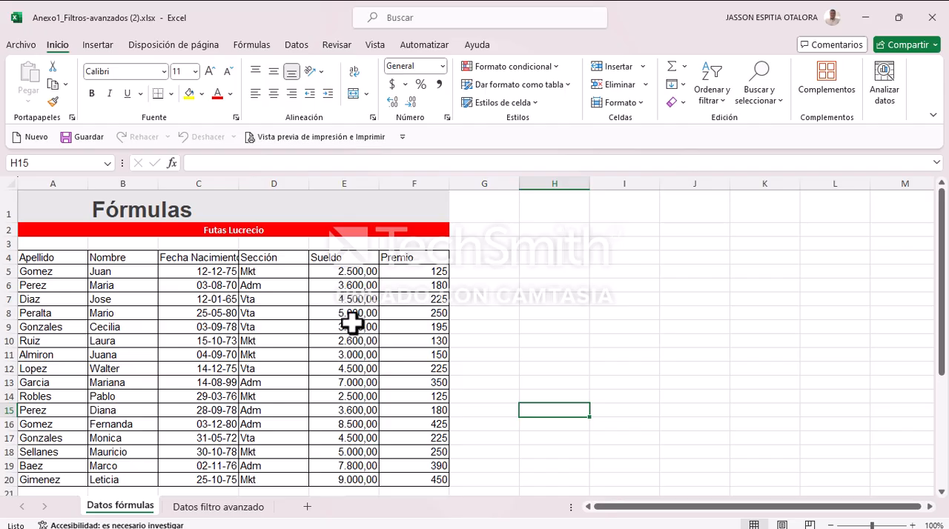
Step: Switch to the desktop, open the Act 2 sem 1 folder in a maximized window and select the saved Anexo1_Filtros-avanzados (2).xlsx file
key("super+d")
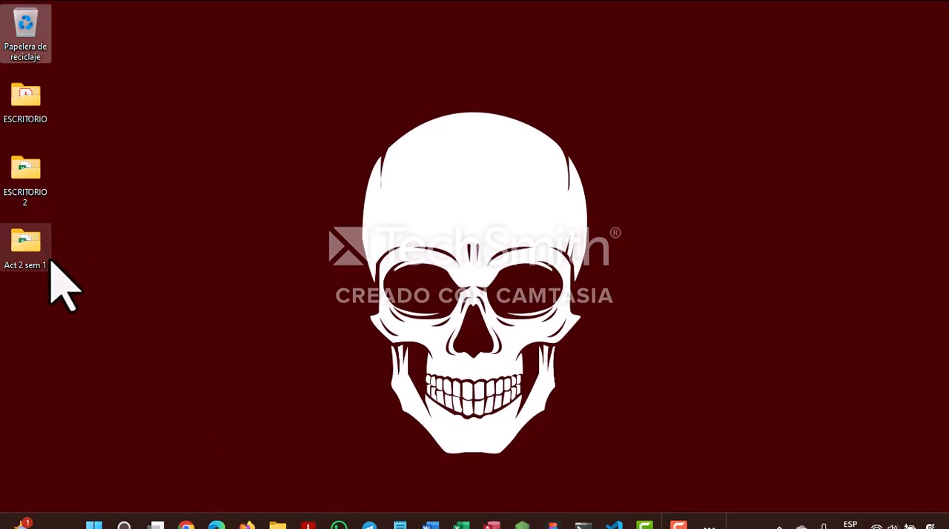
double_click(35, 253)
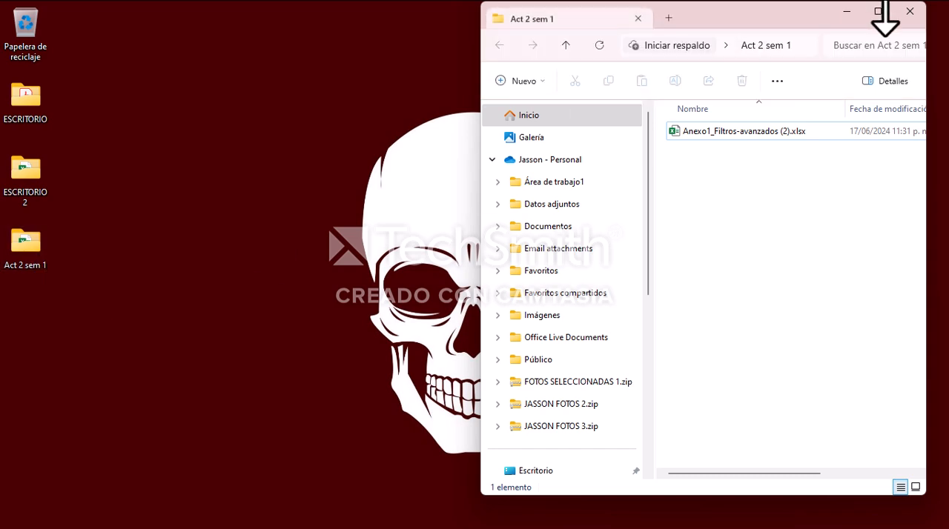
left_click(879, 10)
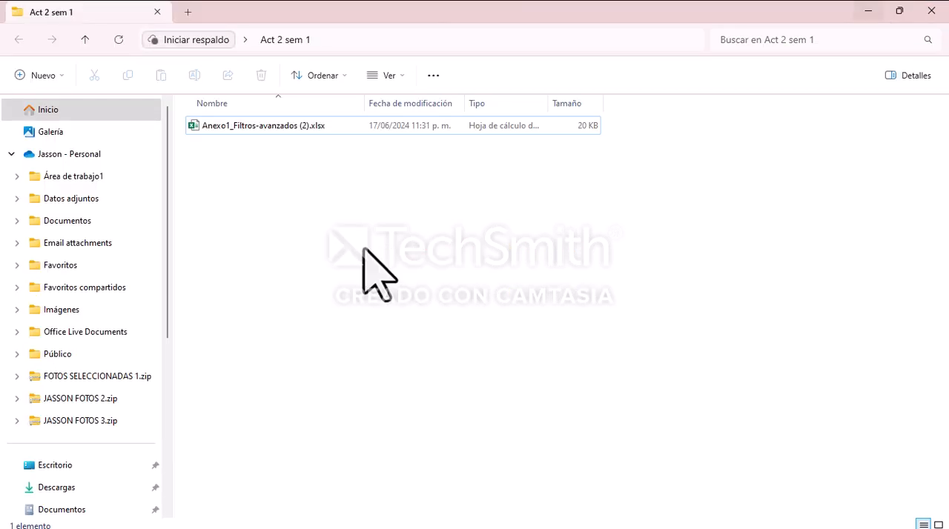
left_click(233, 126)
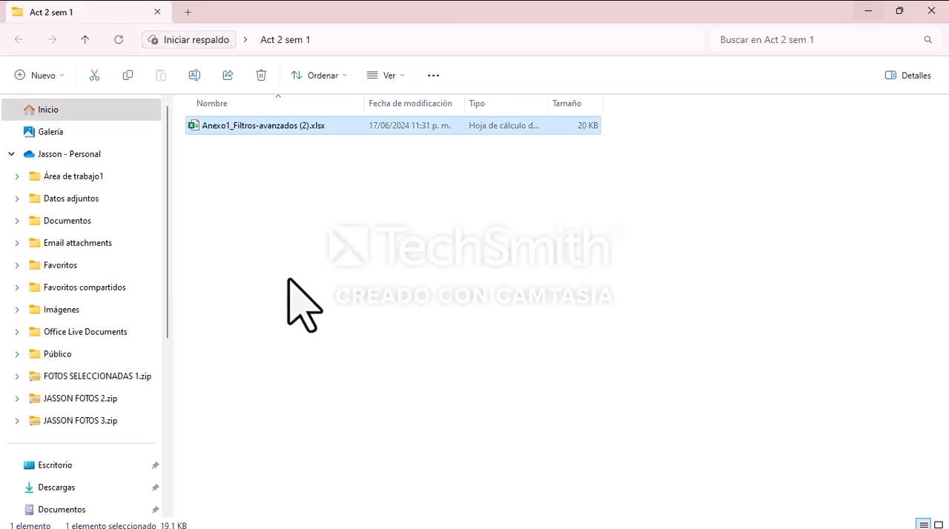
Step: Switch to the Anexo1_Filtros-avanzados (2).xlsx workbook in Excel and look over its Datos fórmulas and Datos filtro avanzado sheets
mouse_move(490, 525)
left_click(459, 519)
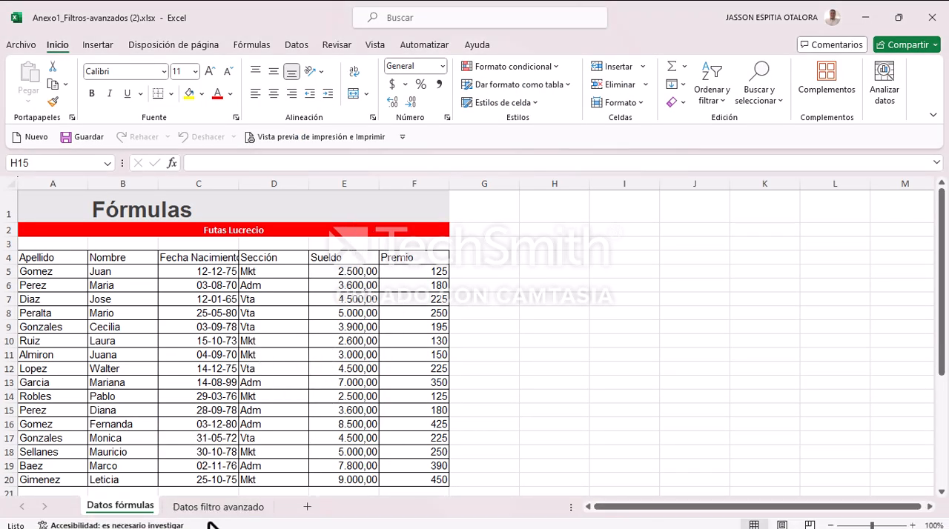
left_click(207, 504)
left_click(122, 505)
left_click(201, 507)
left_click(131, 506)
left_click(195, 506)
left_click(120, 507)
left_click(211, 506)
left_click(122, 507)
scroll(248, 297, "down", 2)
scroll(263, 297, "up", 2)
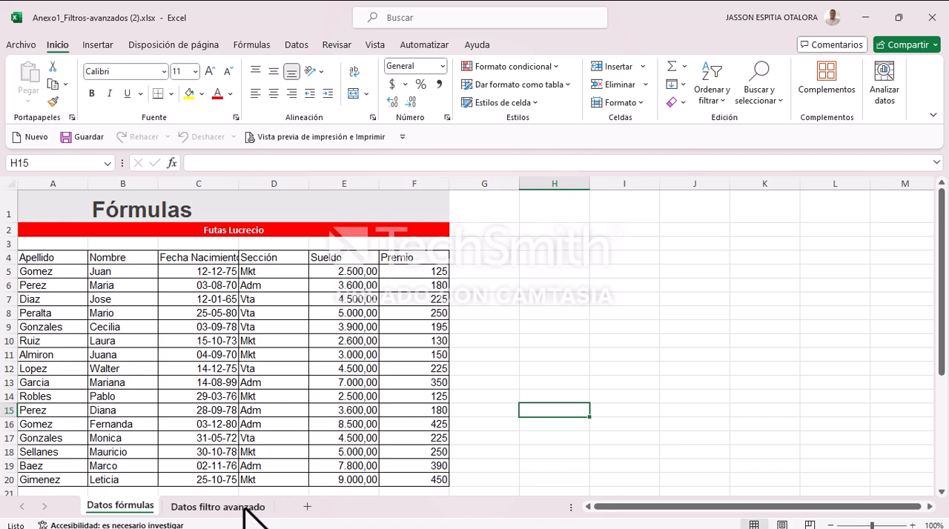
Step: Look through the exercises on the Datos filtro avanzado sheet, and return to Datos fórmulas with its zoom set to 90%
left_click(212, 506)
scroll(282, 274, "down", 10)
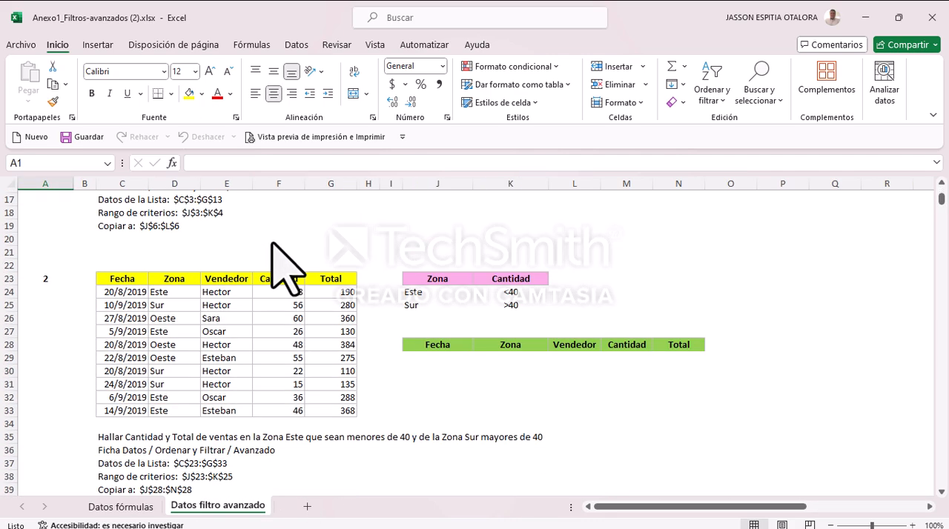
scroll(293, 264, "up", 10)
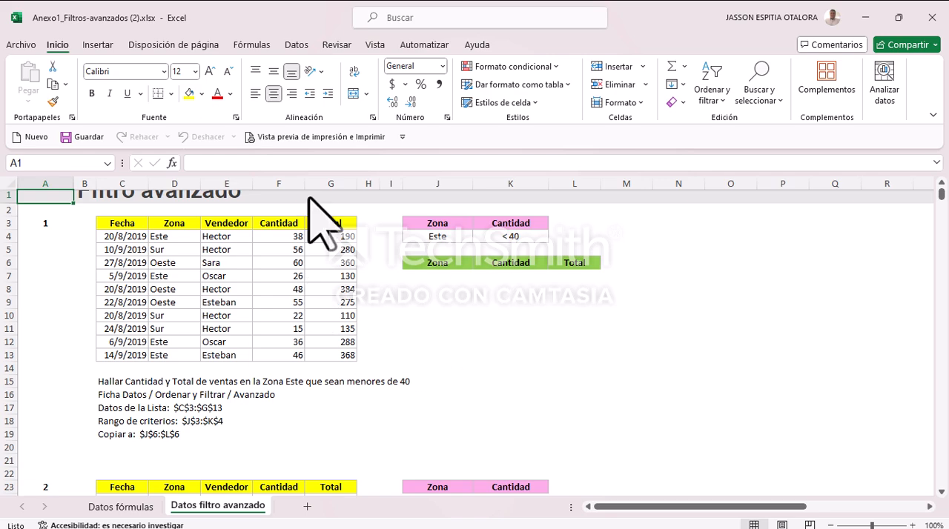
left_click(120, 506)
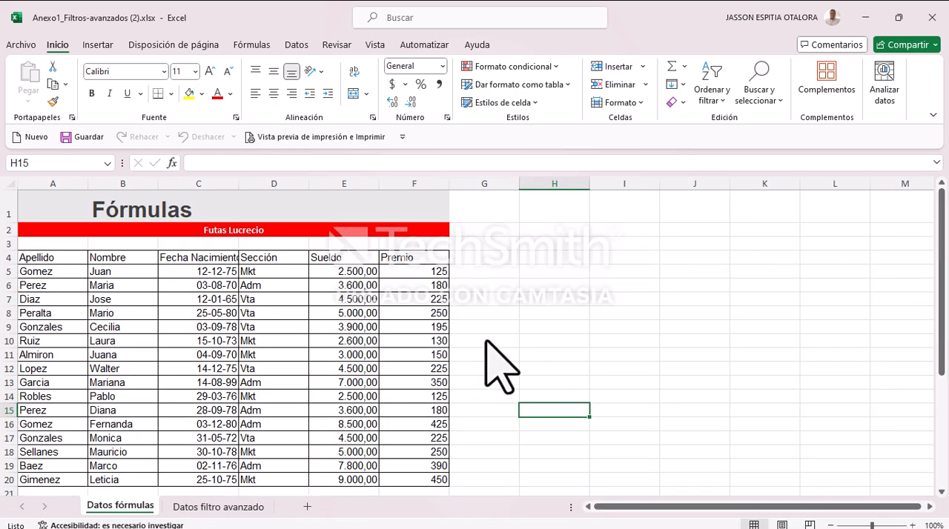
left_click(830, 525)
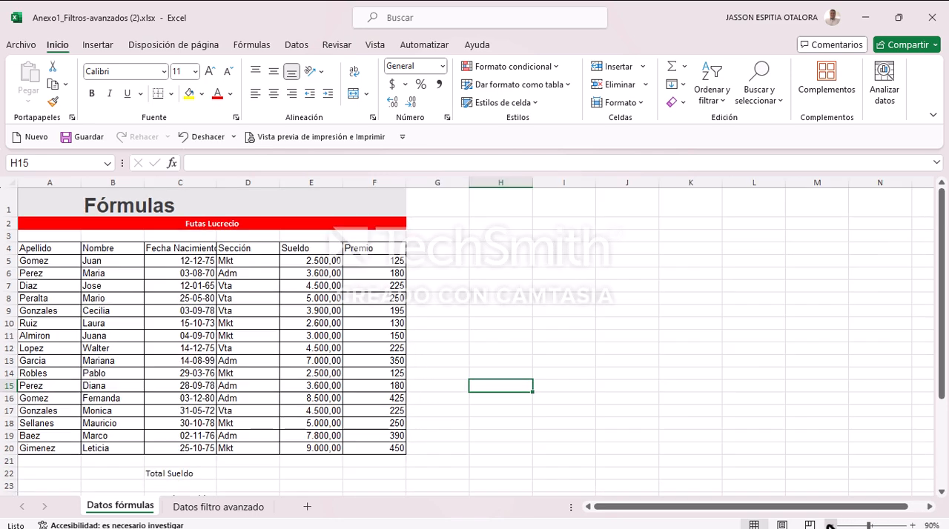
left_click(829, 525)
scroll(511, 300, "down", 1)
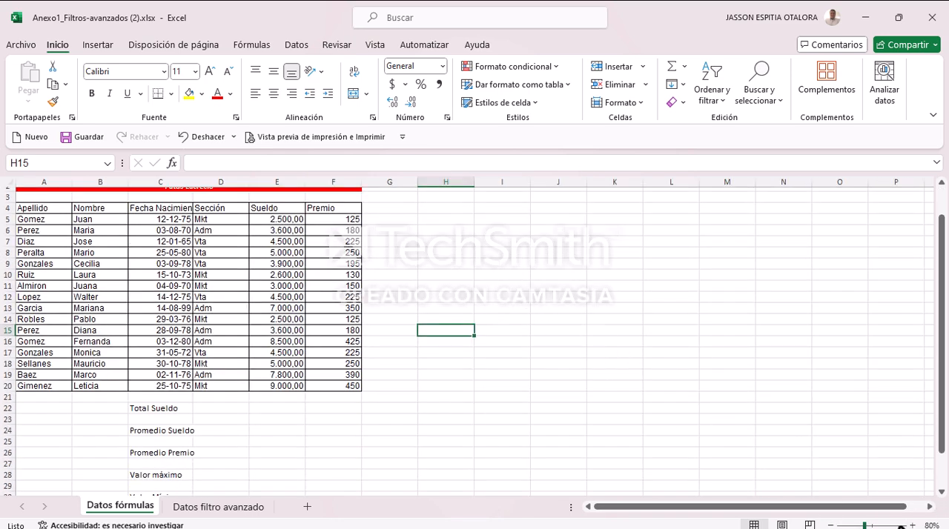
left_click(911, 525)
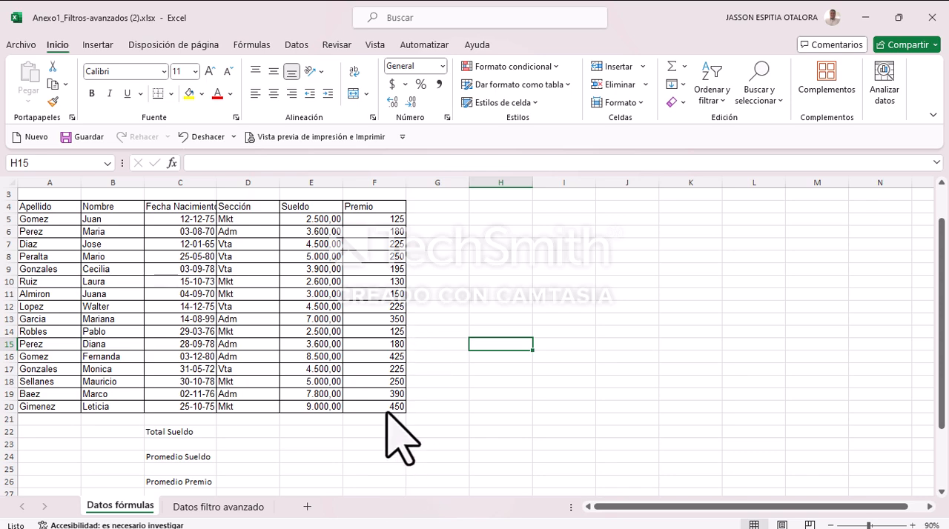
Step: Switch to Microsoft Edge and close the online preview of Anexo1_Filtros-avanzados.xlsx
mouse_move(471, 510)
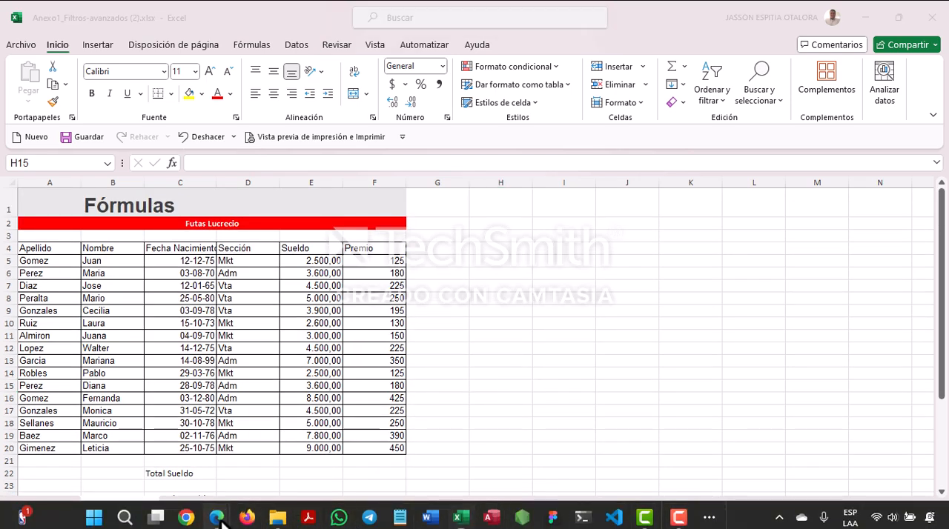
mouse_move(221, 523)
mouse_move(261, 453)
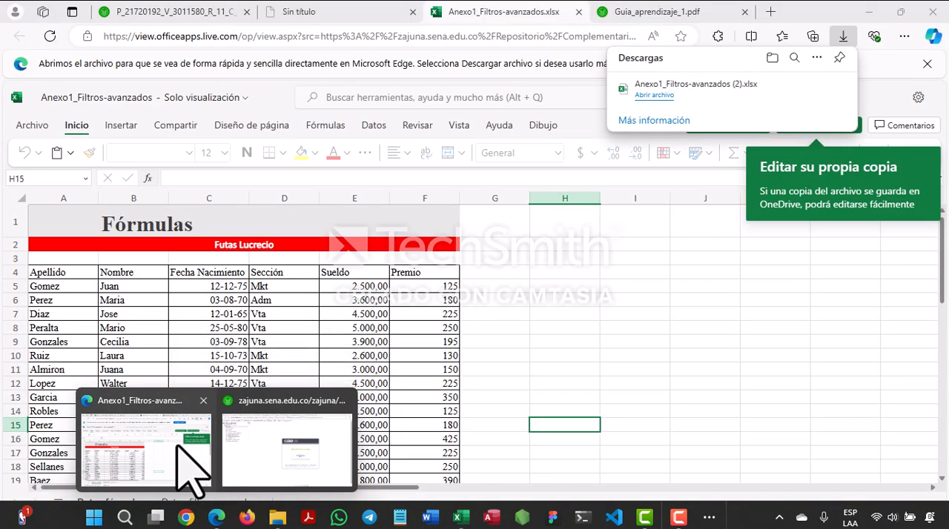
left_click(182, 454)
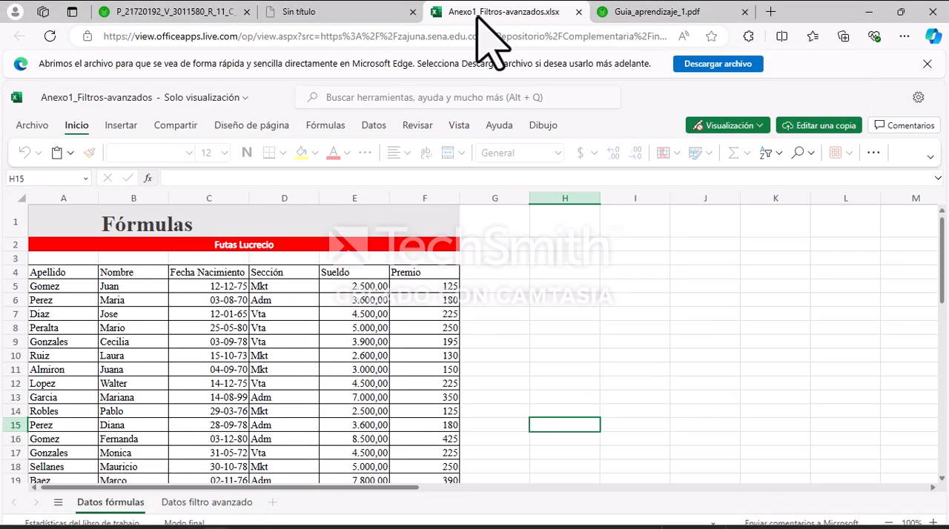
left_click(579, 12)
Step: Read the AA1-EV02 workshop instructions and the Figura 1 summary table in Guia_aprendizaje_1.pdf, and return to the Excel workbook
scroll(486, 215, "down", 1)
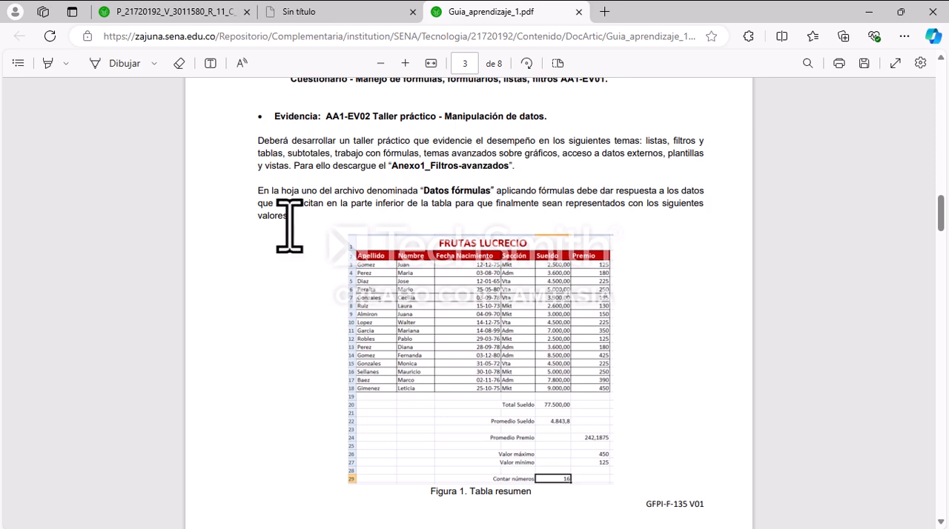
scroll(381, 211, "down", 1)
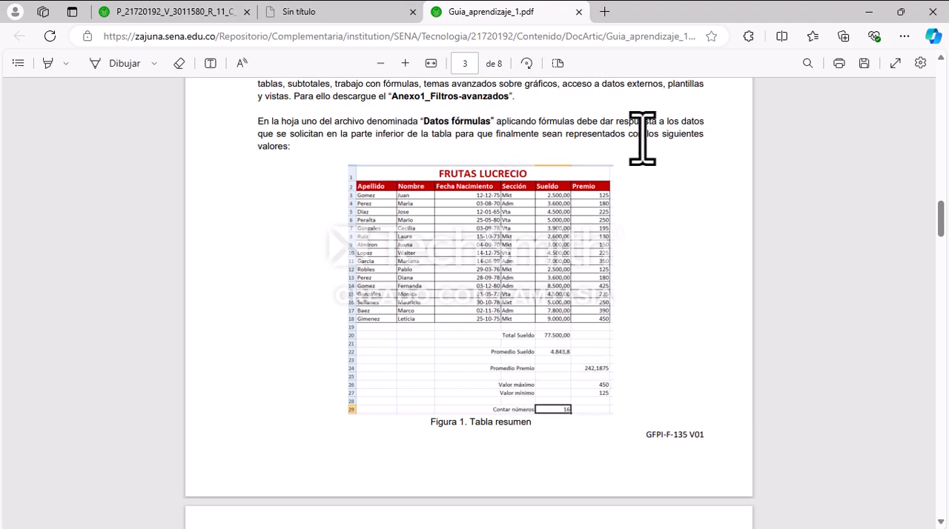
scroll(661, 381, "down", 1)
scroll(578, 326, "down", 4)
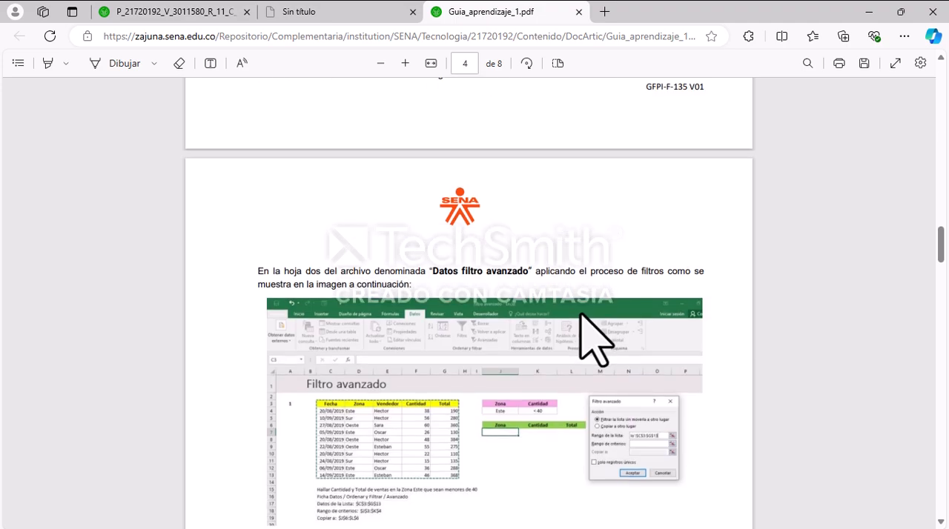
scroll(580, 314, "down", 1)
scroll(581, 311, "up", 6)
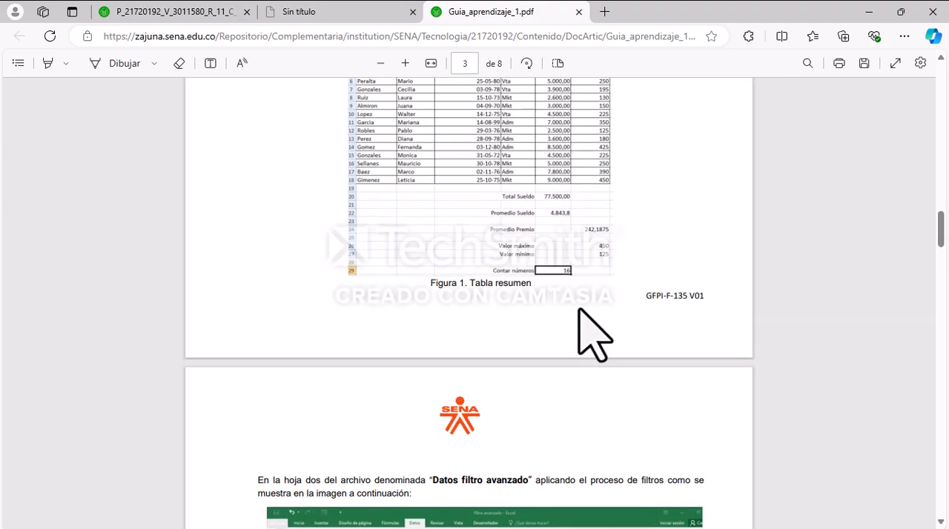
left_click(868, 10)
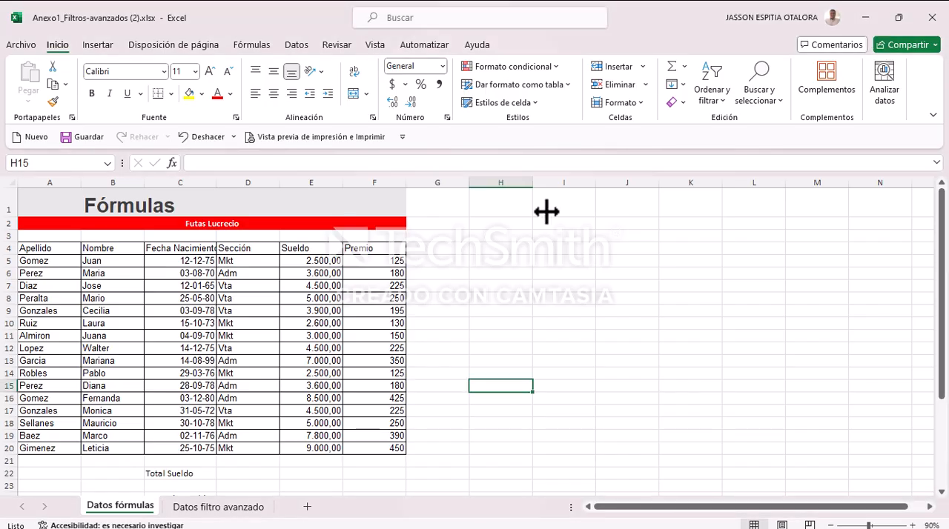
Step: Examine the results requested below the Datos fórmulas table, from Total Sueldo to Contar números, against the Sueldo and Premio columns
scroll(378, 380, "down", 4)
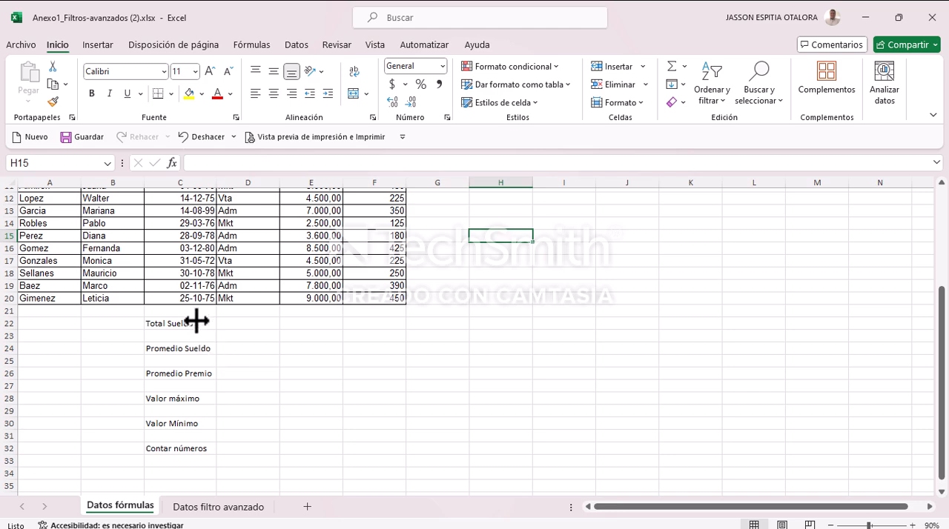
scroll(252, 319, "up", 4)
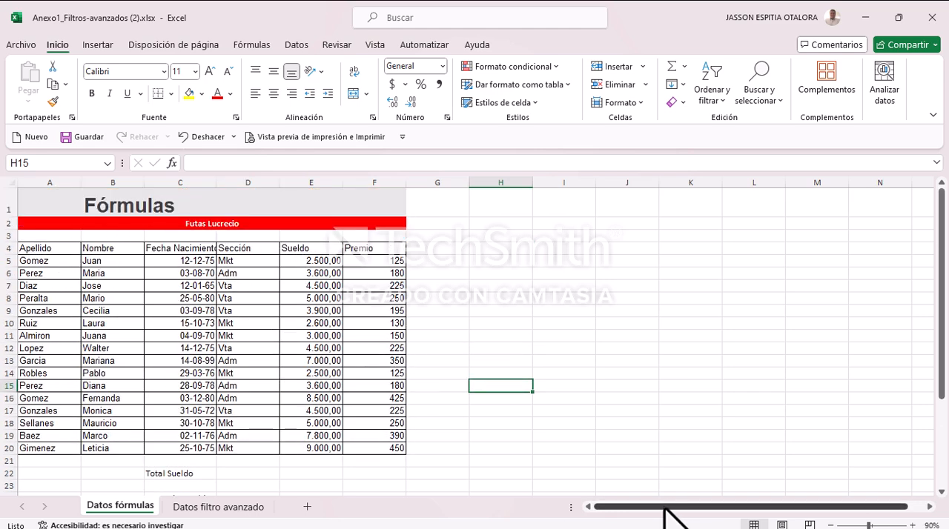
scroll(218, 413, "down", 4)
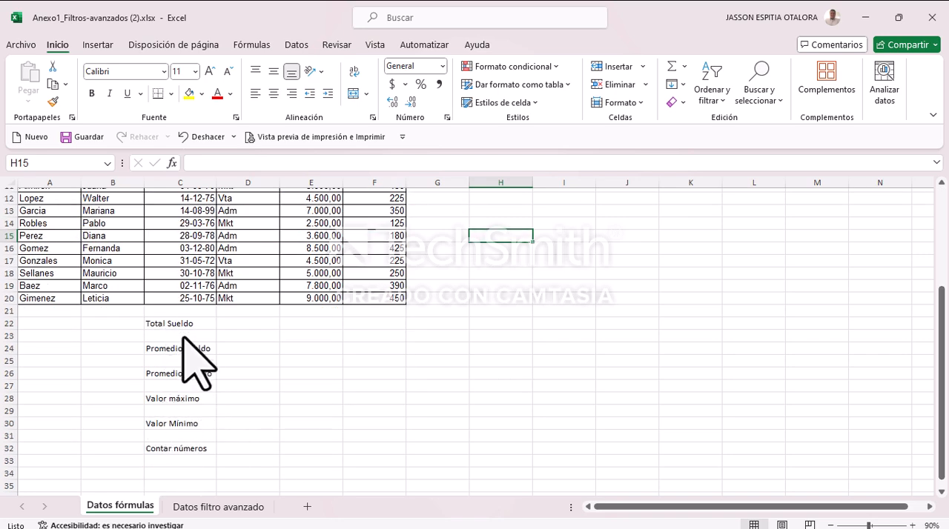
scroll(322, 370, "up", 4)
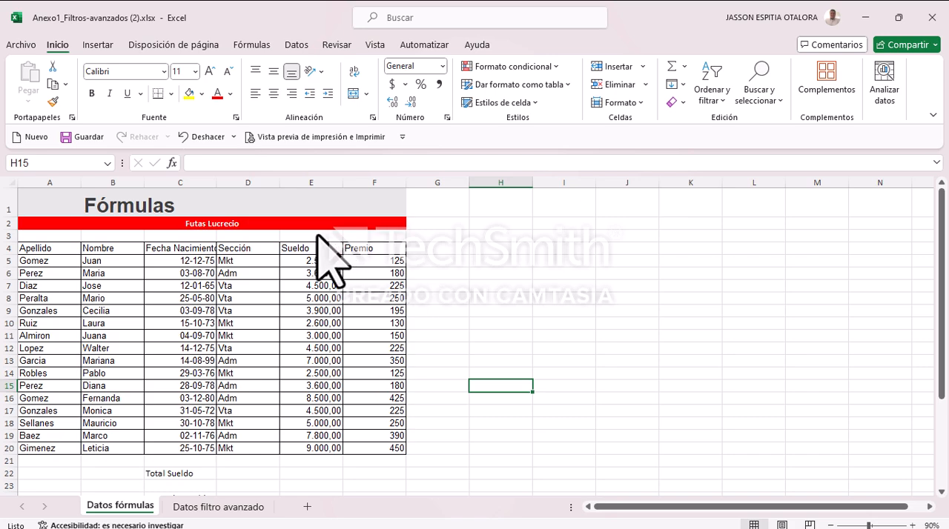
scroll(356, 318, "down", 3)
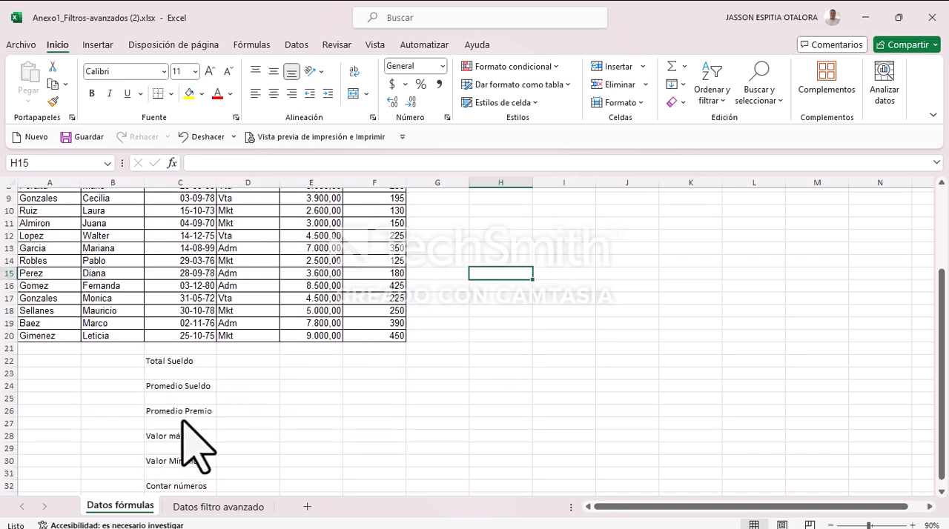
scroll(197, 396, "up", 2)
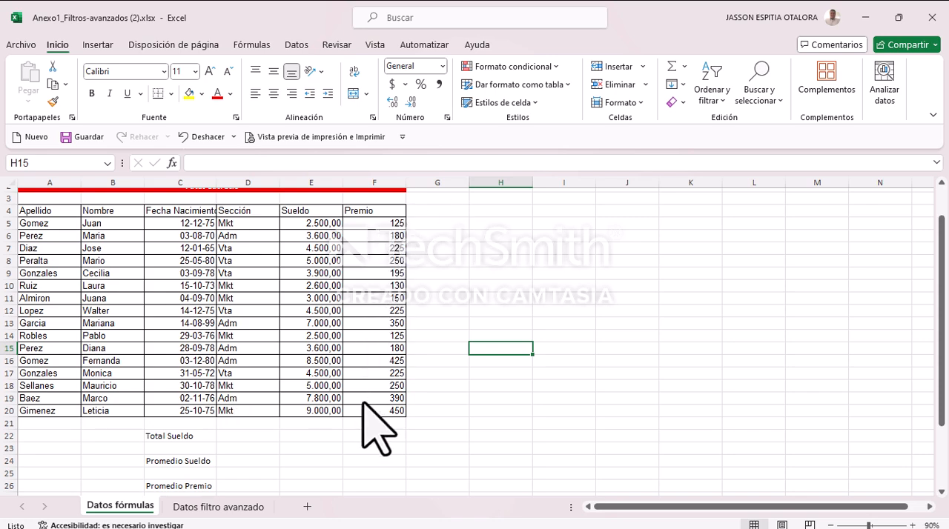
scroll(363, 408, "down", 2)
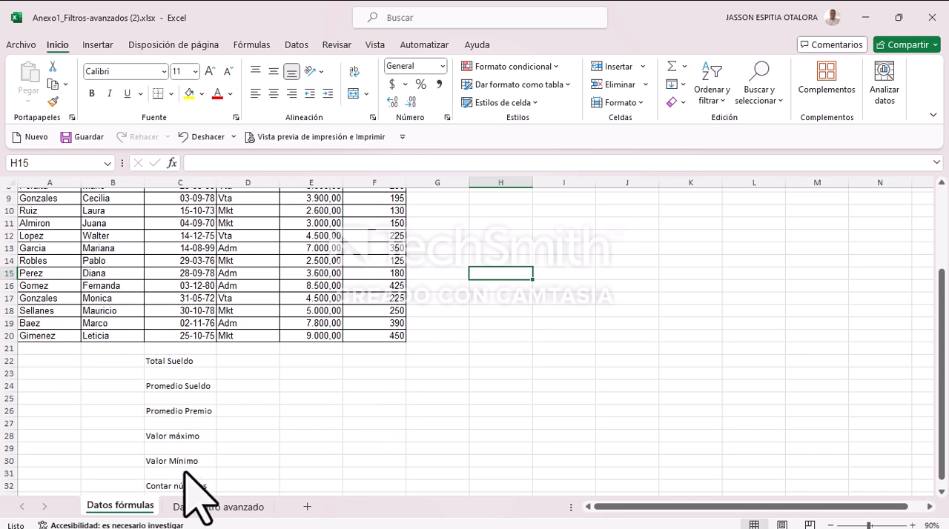
scroll(327, 378, "up", 2)
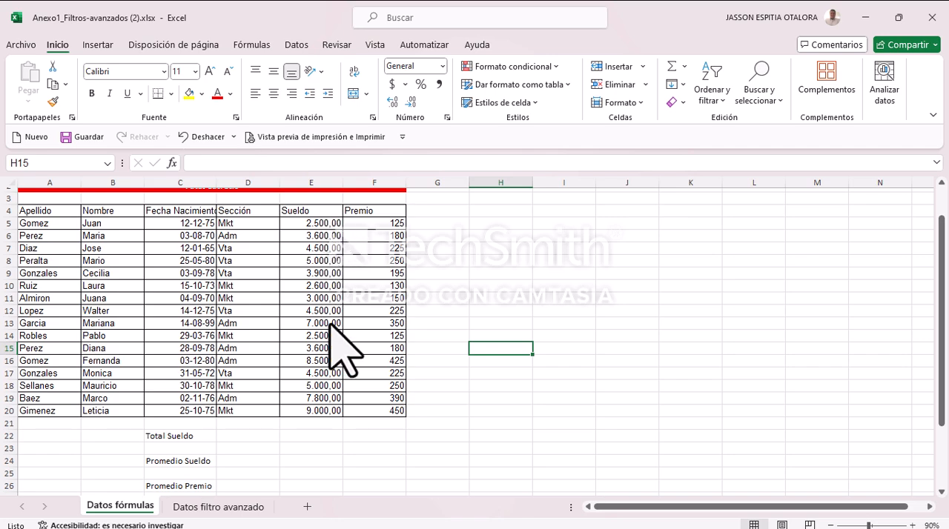
scroll(329, 374, "down", 1)
scroll(337, 393, "down", 2)
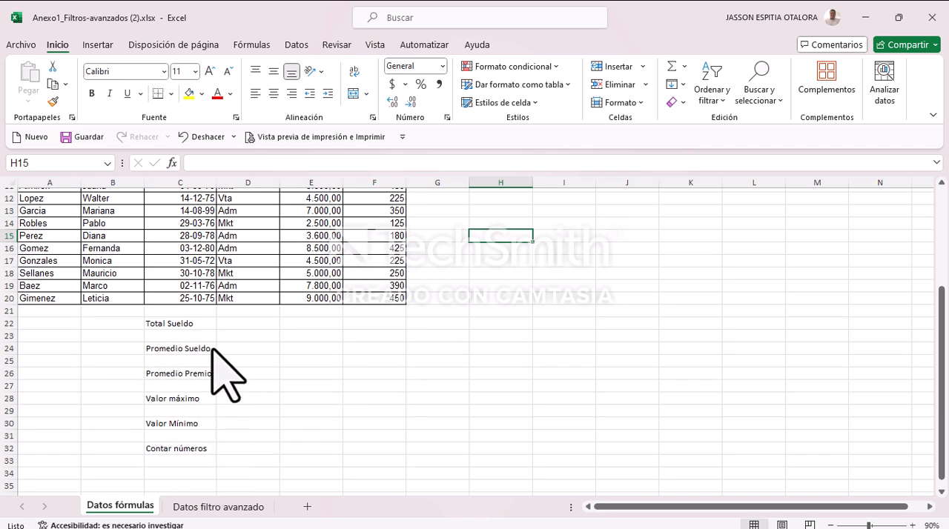
scroll(579, 285, "up", 3)
scroll(577, 284, "down", 2)
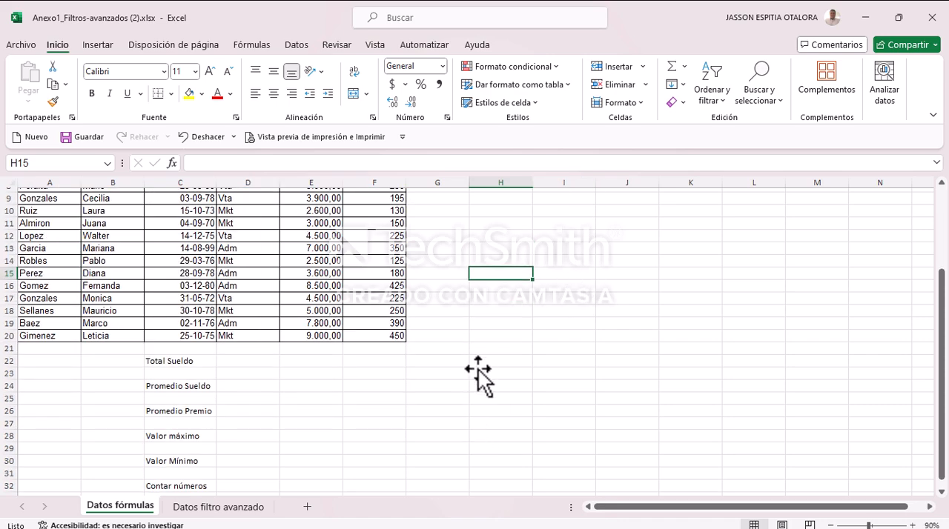
Step: Move the block of result labels in C22:C32, Total Sueldo to Contar números, beside the data table to H3:H13
scroll(478, 376, "down", 2)
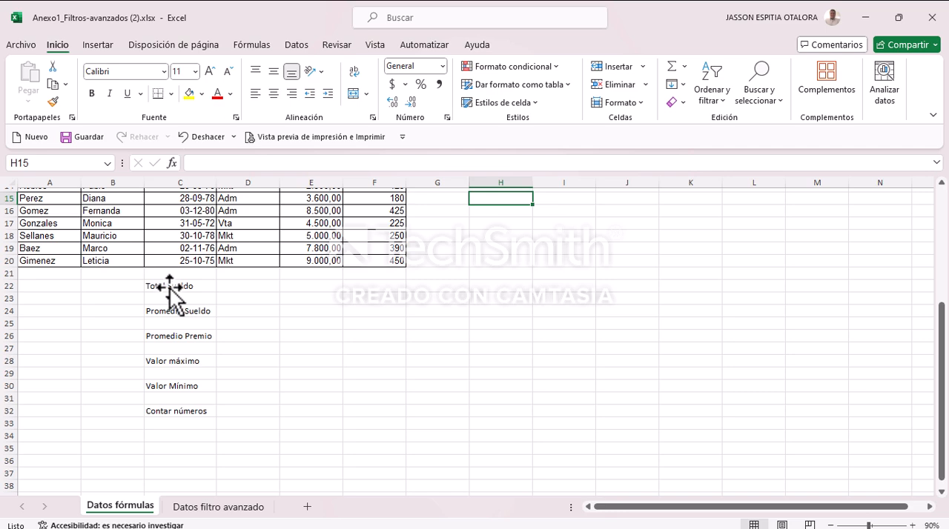
left_click_drag(172, 288, 169, 412)
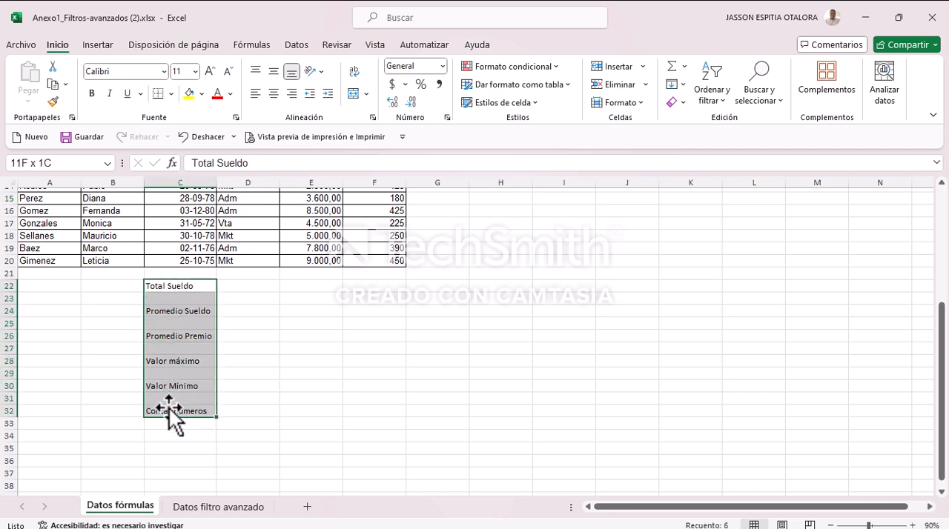
scroll(338, 326, "up", 2)
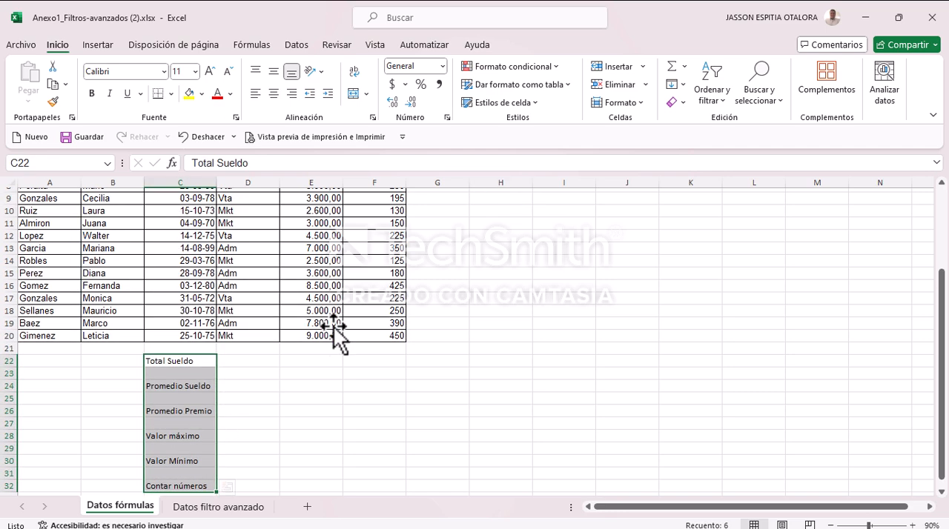
left_click_drag(178, 364, 594, 363)
scroll(616, 344, "up", 3)
Step: Apply all borders to H3:I13 and widen columns H and I equally so the labels fit
left_click(591, 313)
left_click(171, 93)
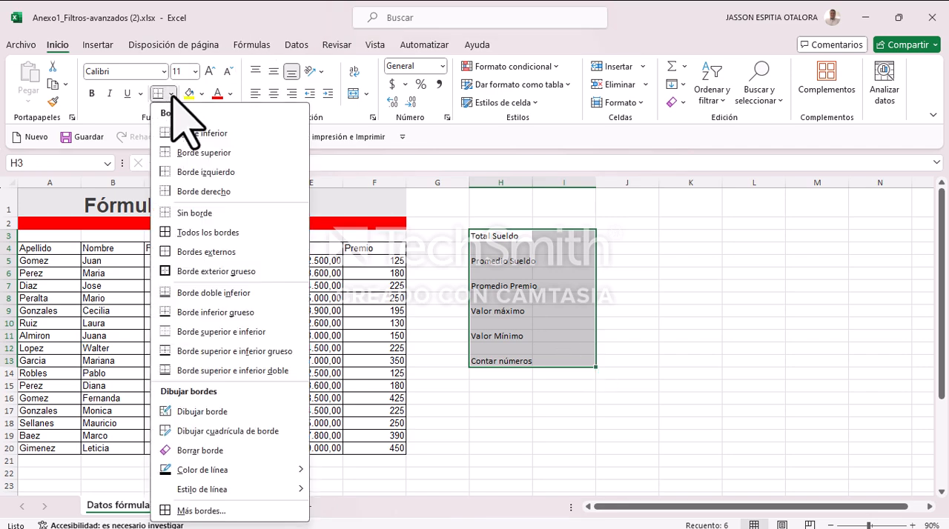
left_click(199, 233)
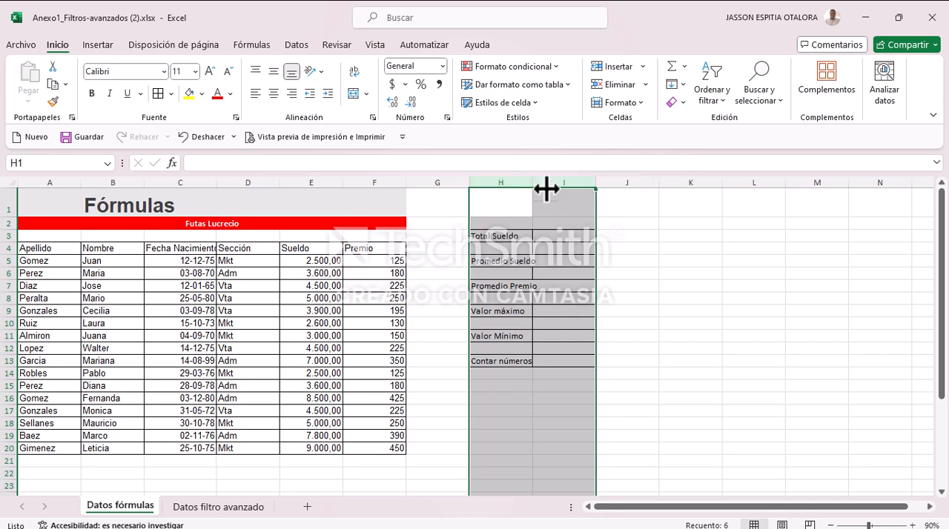
left_click_drag(533, 183, 566, 184)
left_click(710, 299)
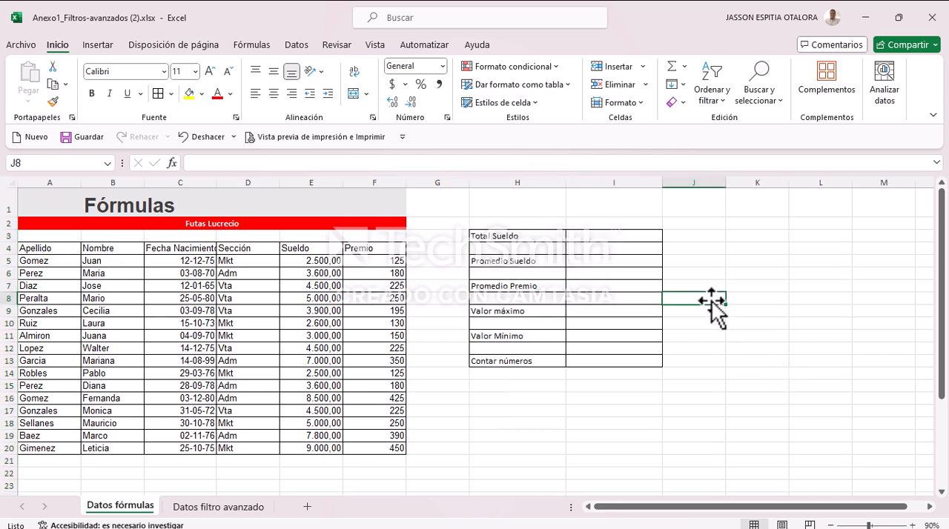
left_click_drag(515, 233, 591, 240)
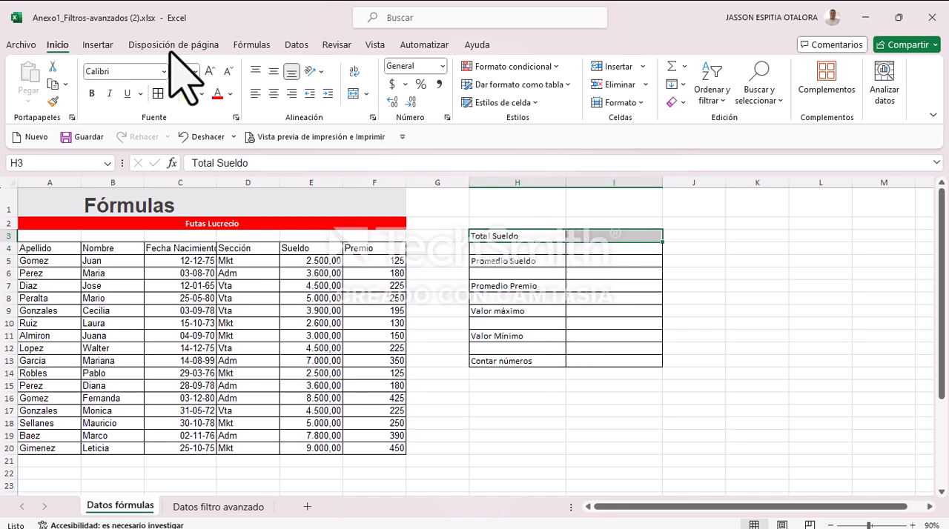
left_click(201, 94)
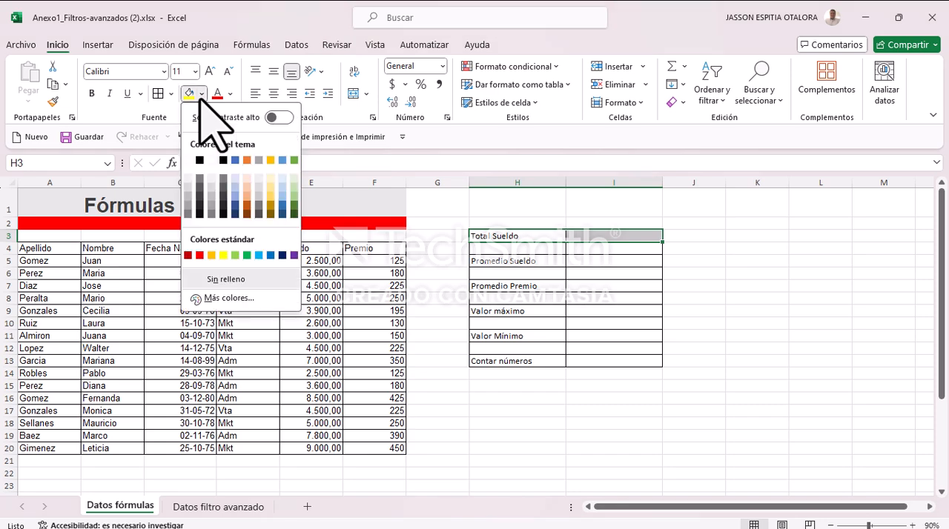
left_click(504, 240)
Step: Fill the label rows H3:I3, H5:I5, H7:I7, H9:I9, H11:I11 and H13:I13 with light gray
left_click_drag(504, 241, 606, 235)
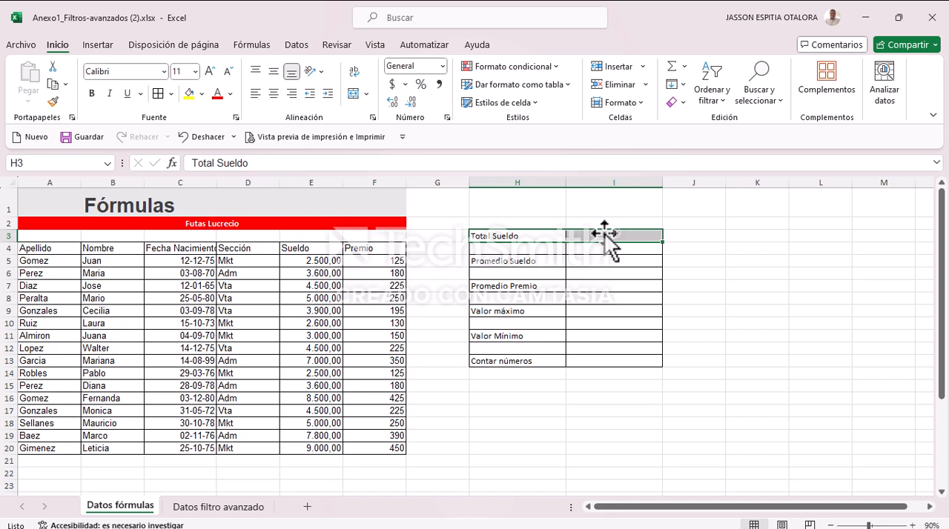
left_click_drag(541, 261, 593, 264, "ctrl")
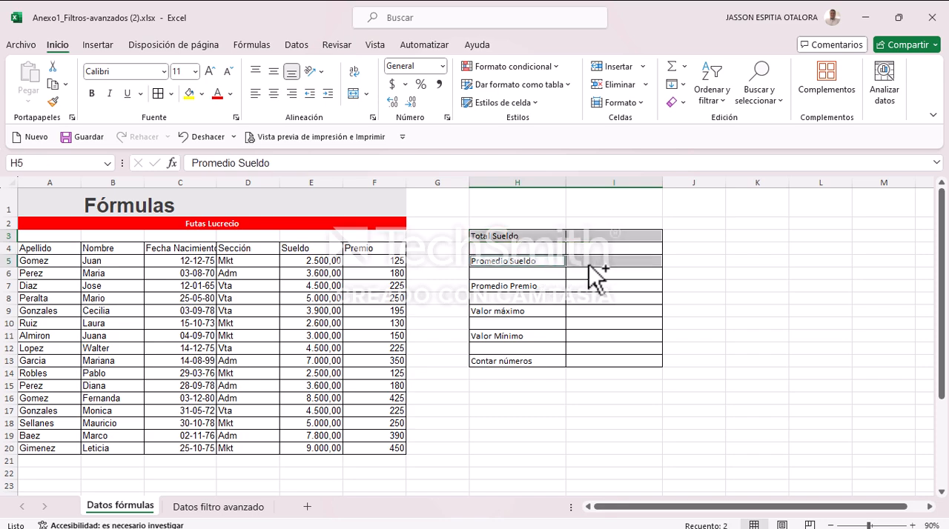
left_click_drag(540, 290, 602, 292, "ctrl")
left_click_drag(528, 311, 586, 310, "ctrl")
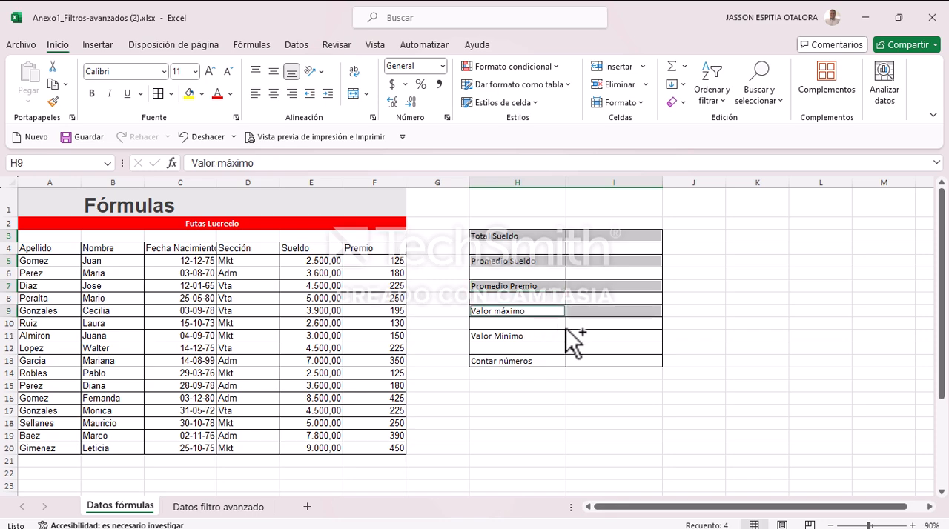
left_click_drag(538, 338, 605, 337, "ctrl")
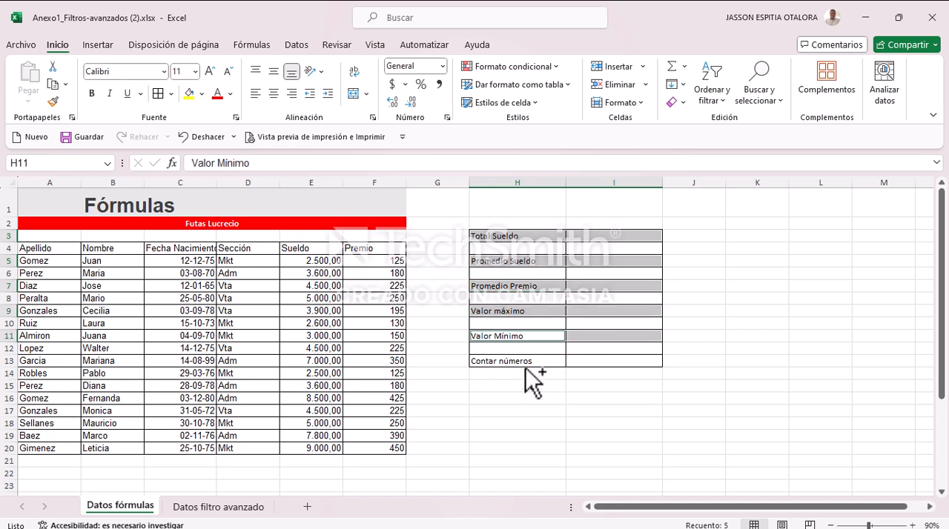
left_click_drag(540, 361, 567, 364, "ctrl")
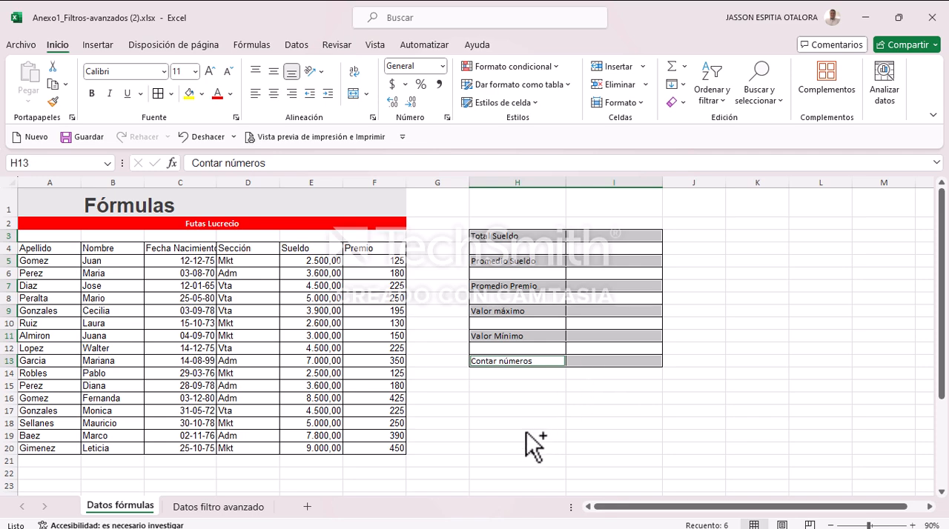
left_click(202, 93)
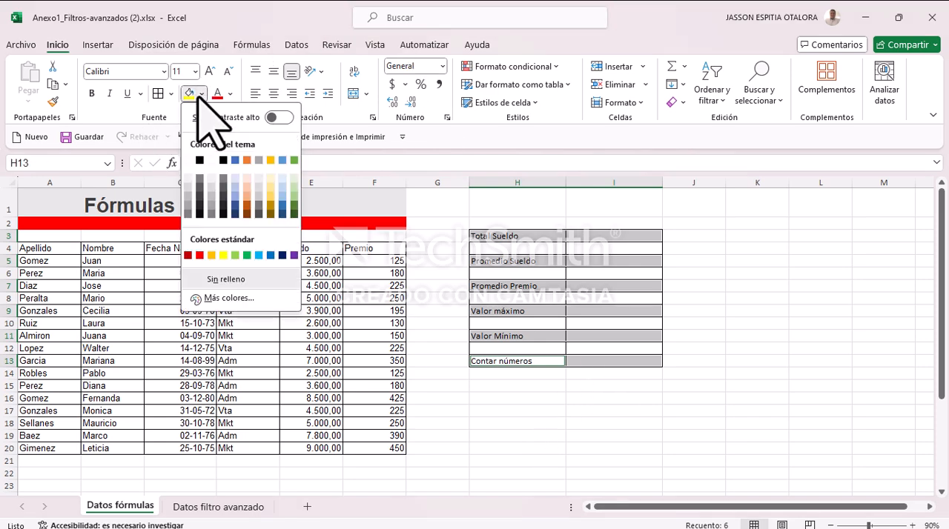
left_click(190, 189)
left_click(733, 348)
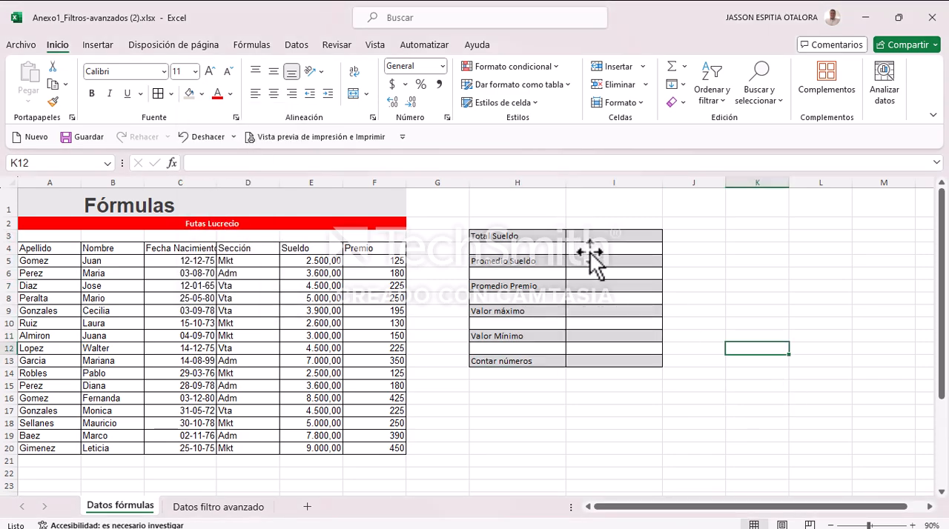
Step: Make the result cells I3, I5, I7, I9, I11 and I13 bold and widen column I
left_click(591, 235)
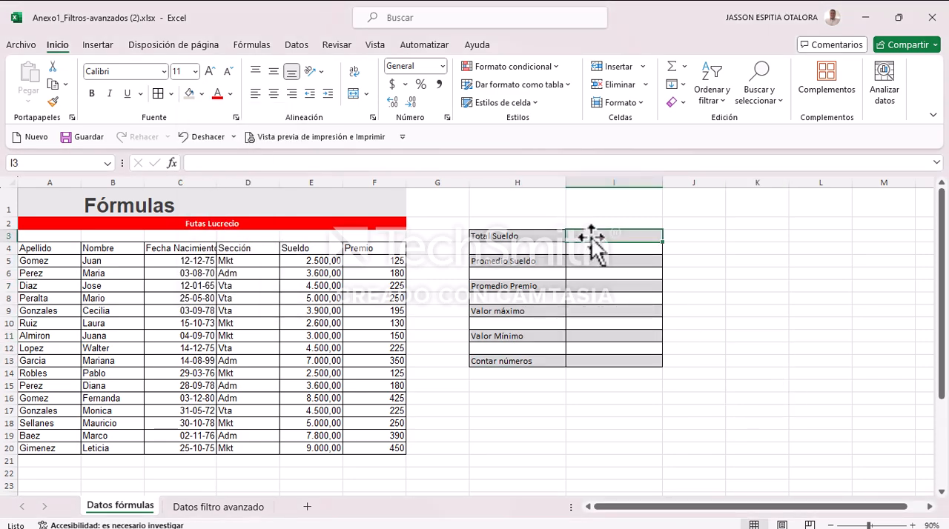
left_click(604, 261, "ctrl")
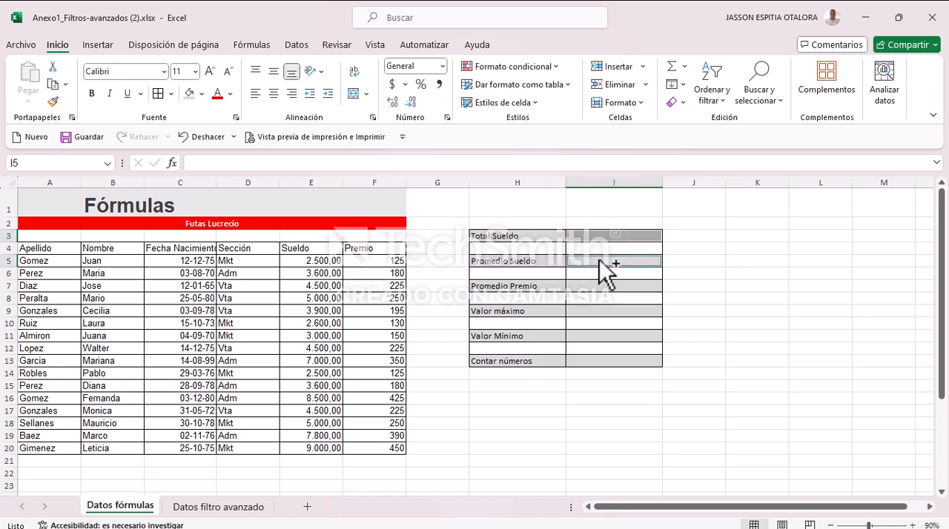
left_click(606, 288, "ctrl")
left_click(604, 312, "ctrl")
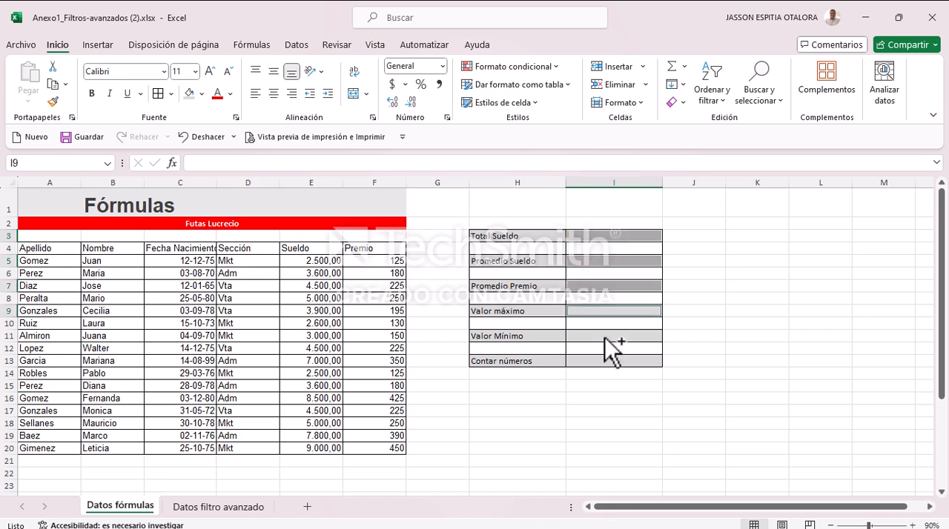
left_click(605, 336, "ctrl")
left_click(605, 359, "ctrl")
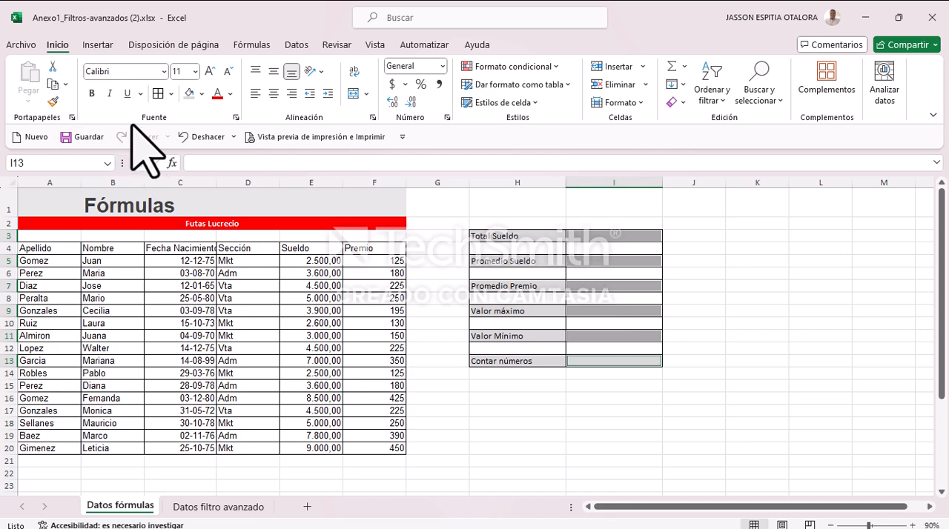
left_click(92, 93)
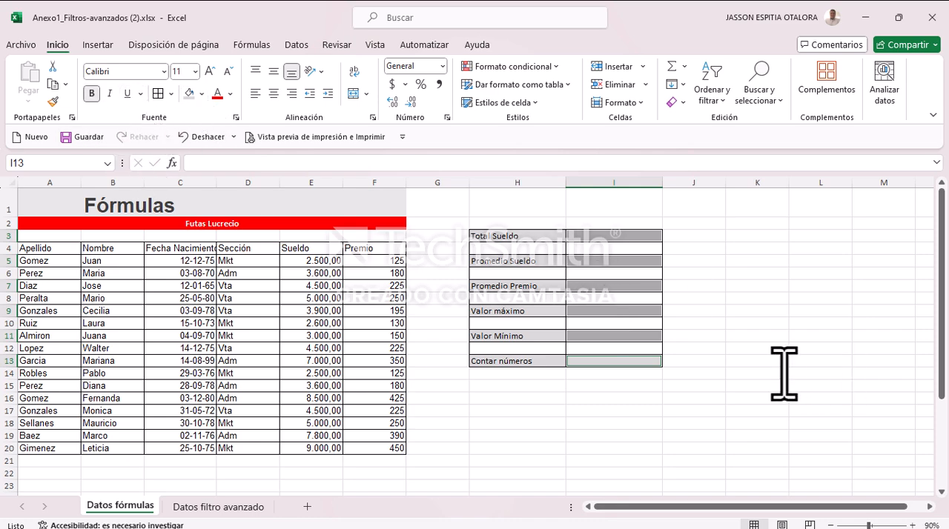
left_click(592, 236)
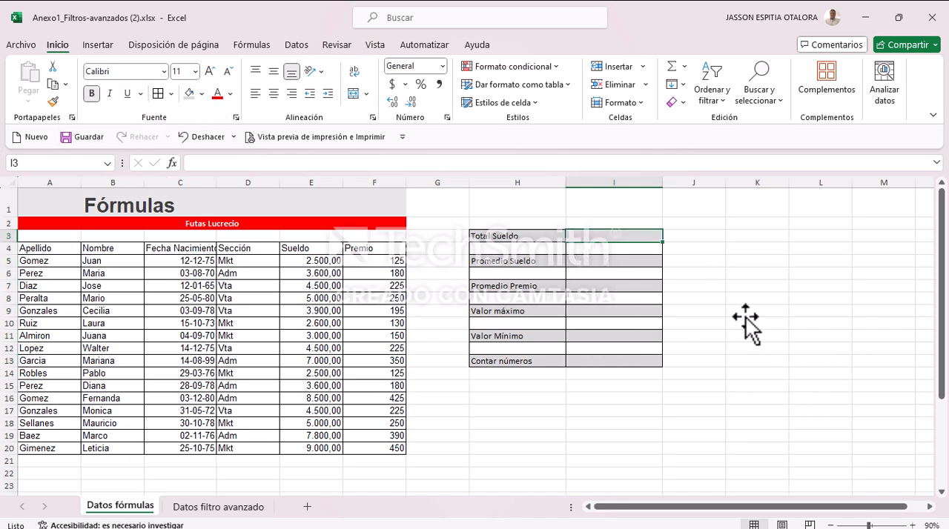
left_click_drag(662, 185, 730, 186)
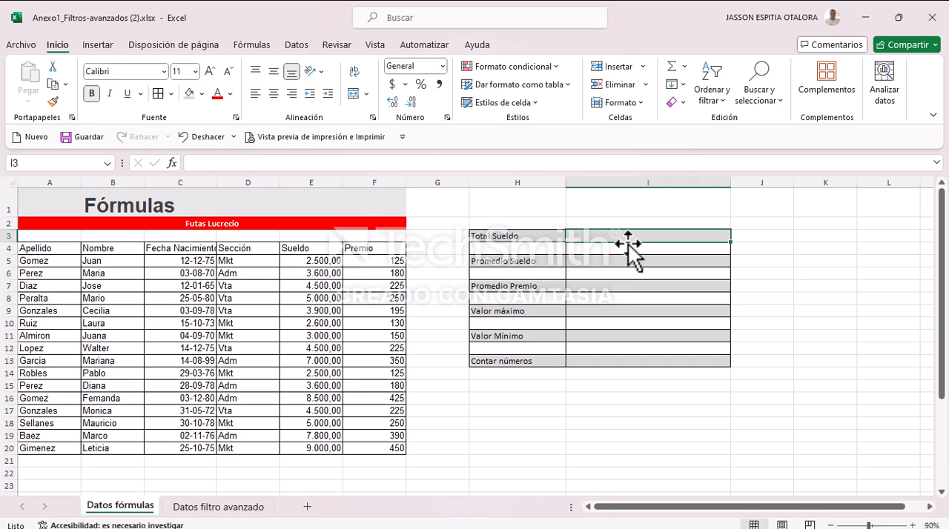
Step: Try to build the Total Sueldo formula in I3 by searching for suma with Insertar función
mouse_move(659, 507)
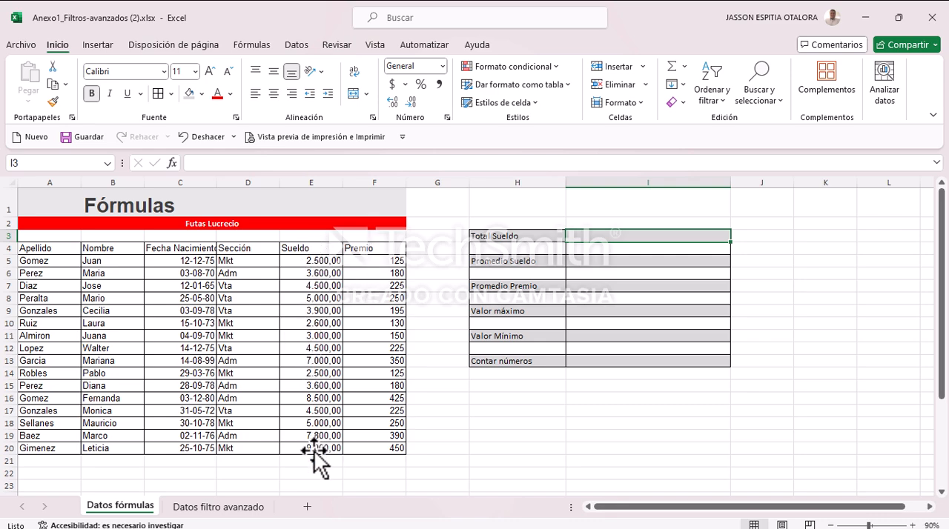
left_click_drag(310, 261, 315, 449)
left_click(614, 237)
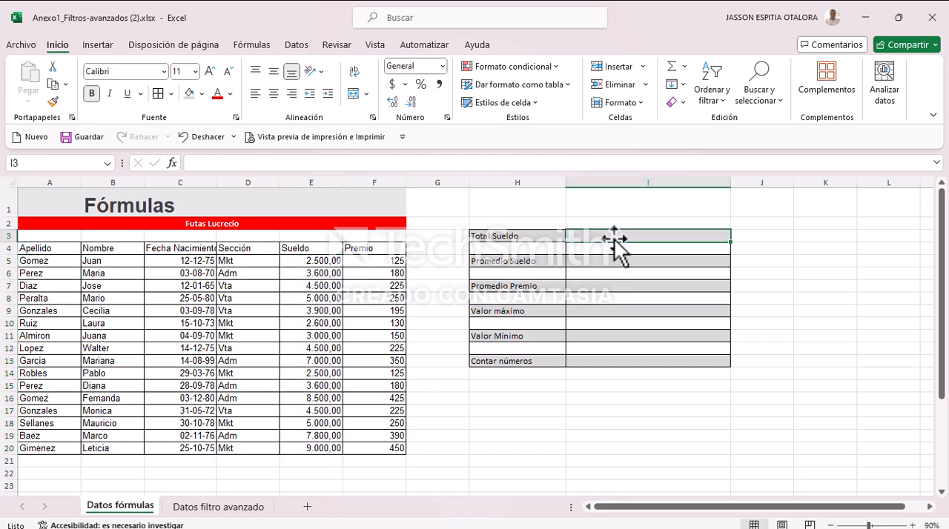
type("=")
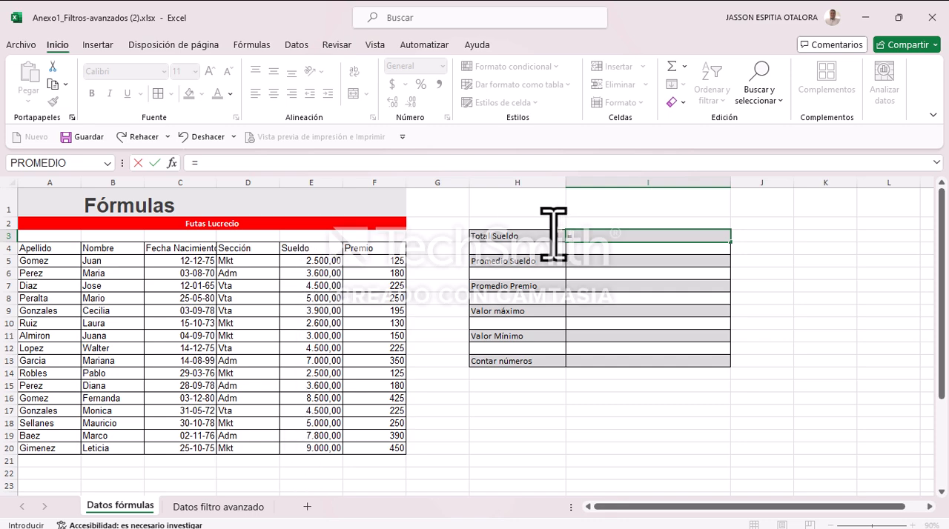
type("um")
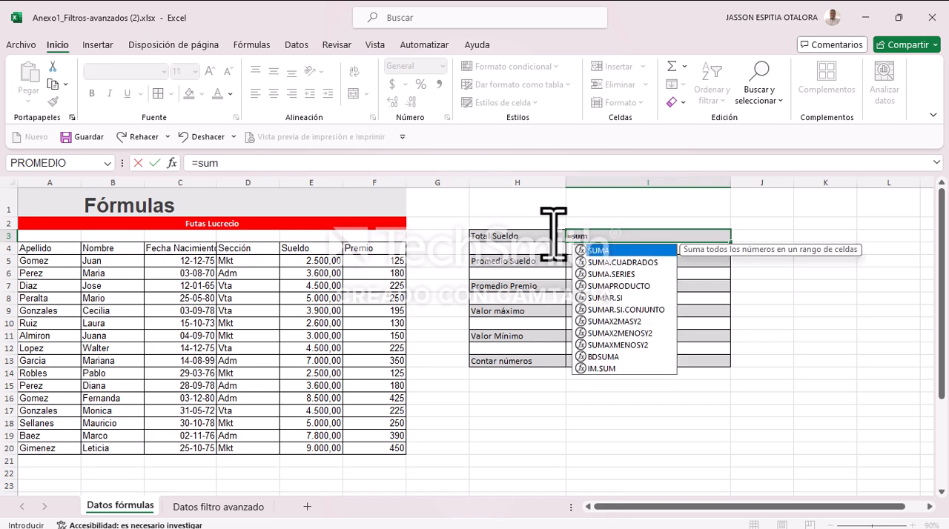
key("BackSpace")
key("BackSpace")
key("BackSpace")
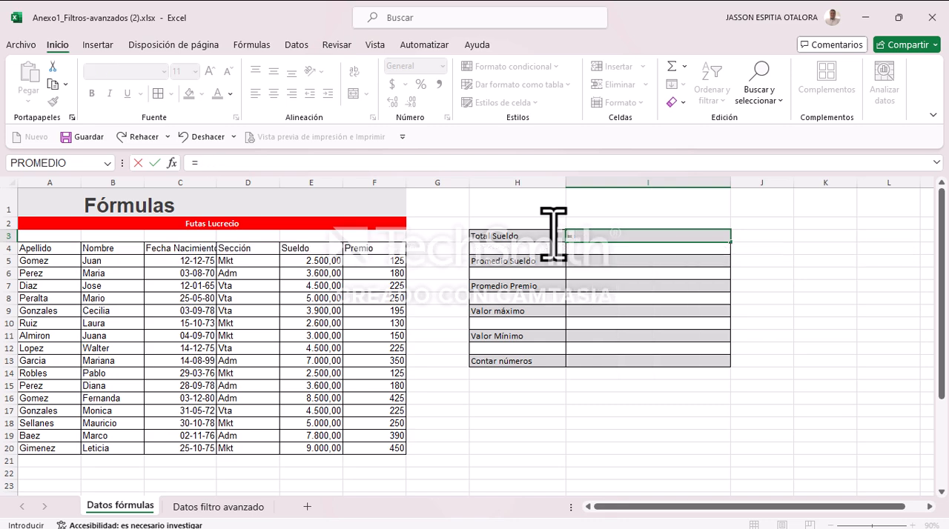
left_click(173, 164)
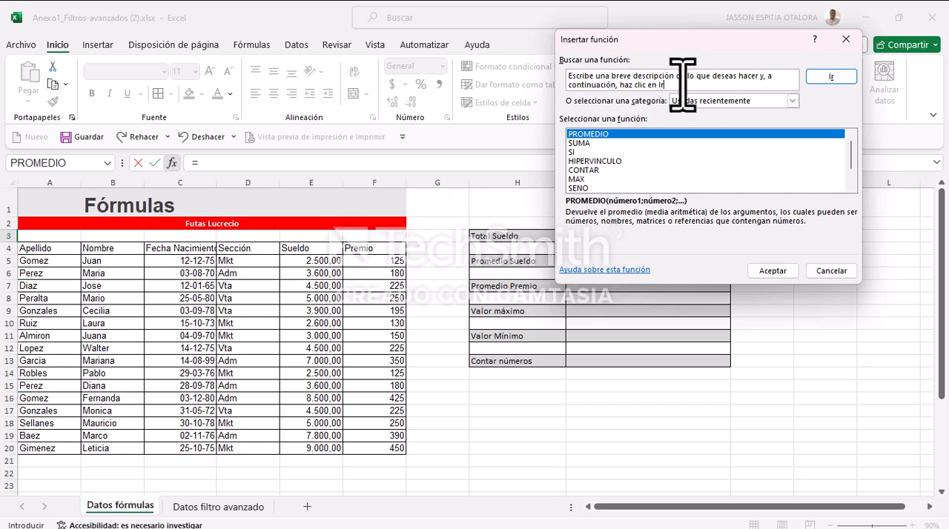
type("su")
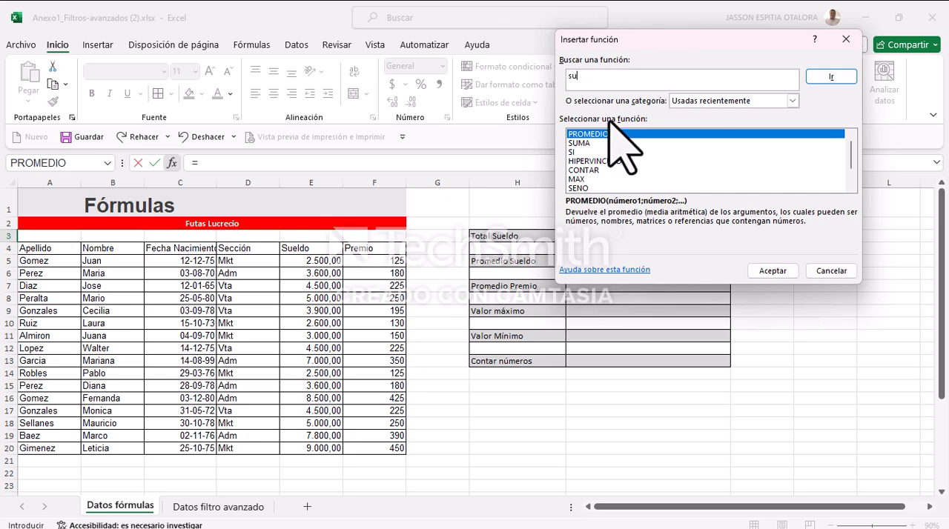
type("ma")
left_click(831, 77)
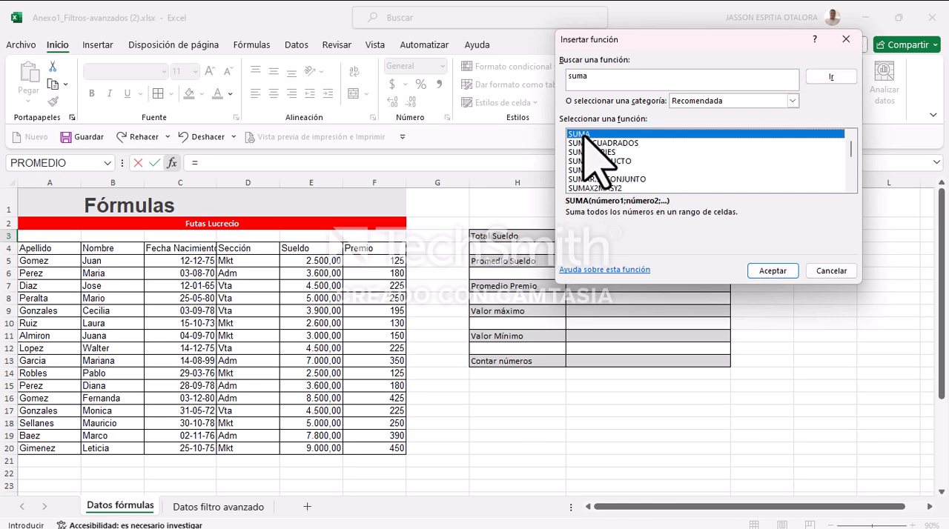
left_click(771, 270)
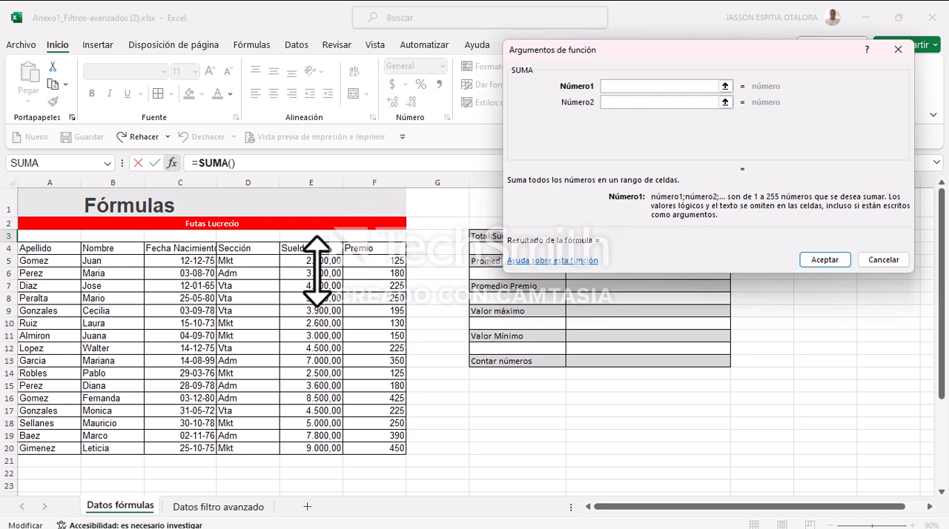
left_click(884, 259)
Step: Calculate Total Sueldo in I3 with the formula =SUMA(E5:E20)
double_click(599, 236)
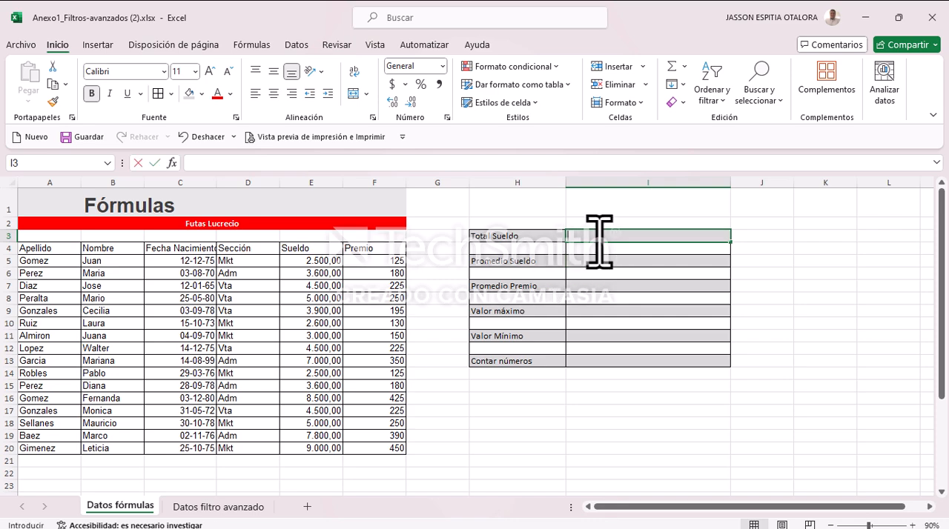
type("=sum")
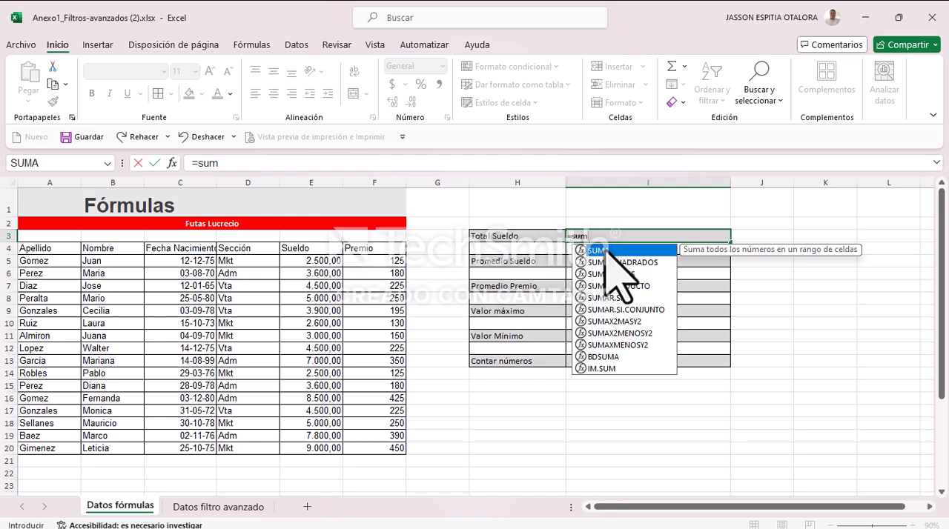
double_click(608, 250)
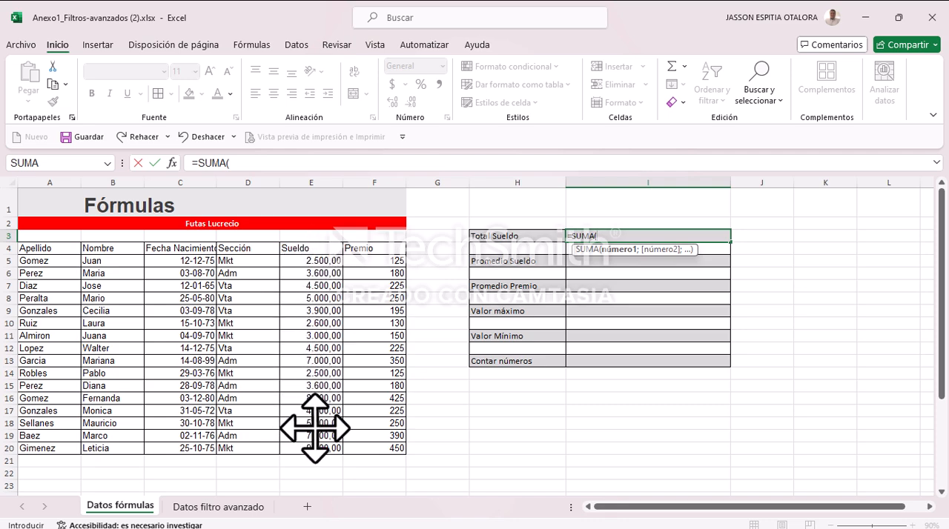
left_click_drag(307, 261, 300, 448)
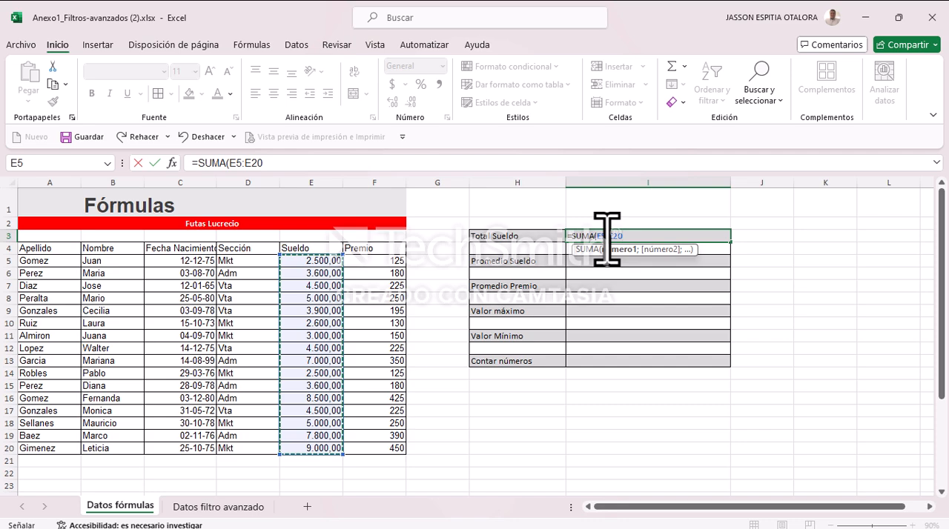
type(")")
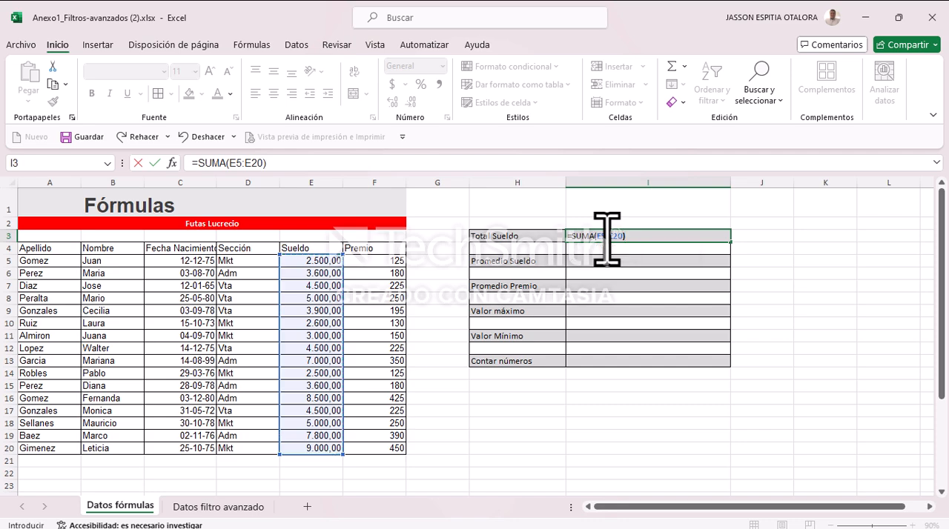
key("Return")
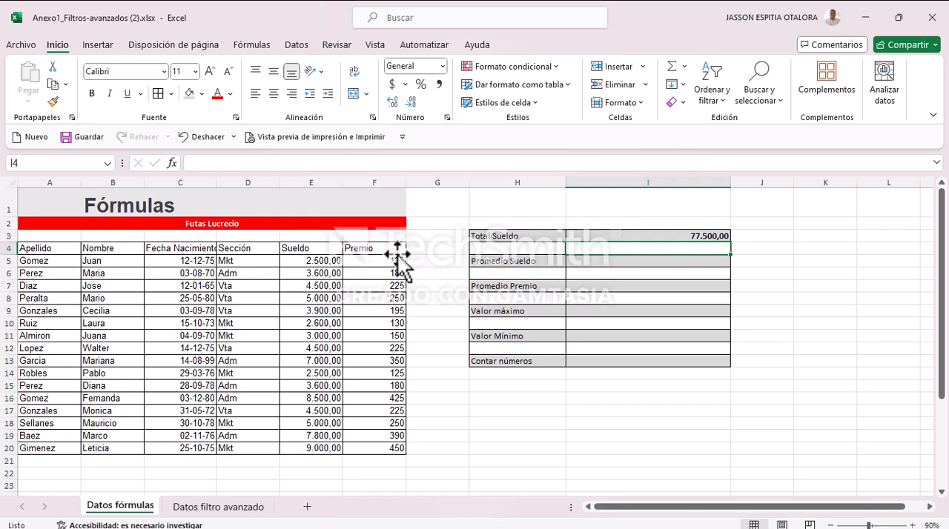
left_click_drag(319, 261, 315, 449)
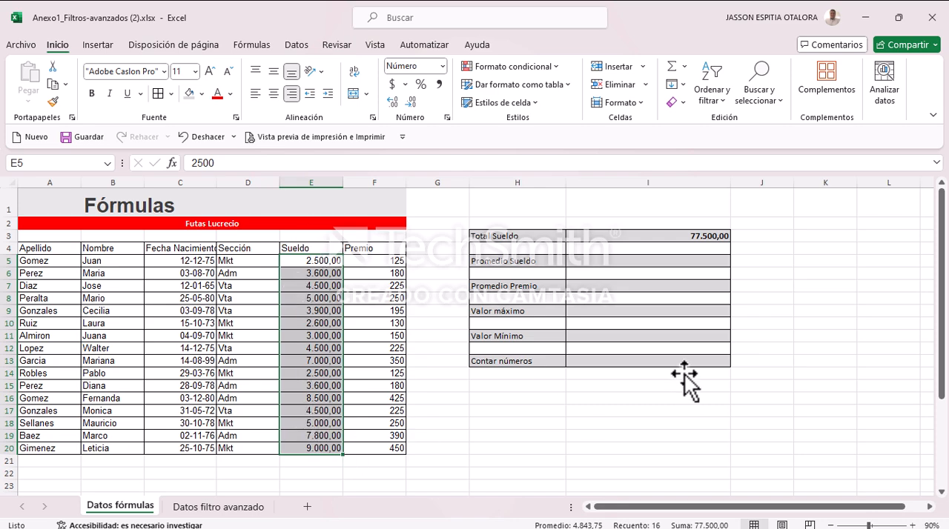
Step: Apply the $ Español (Colombia) accounting format to the Total Sueldo result in I3
left_click(665, 237)
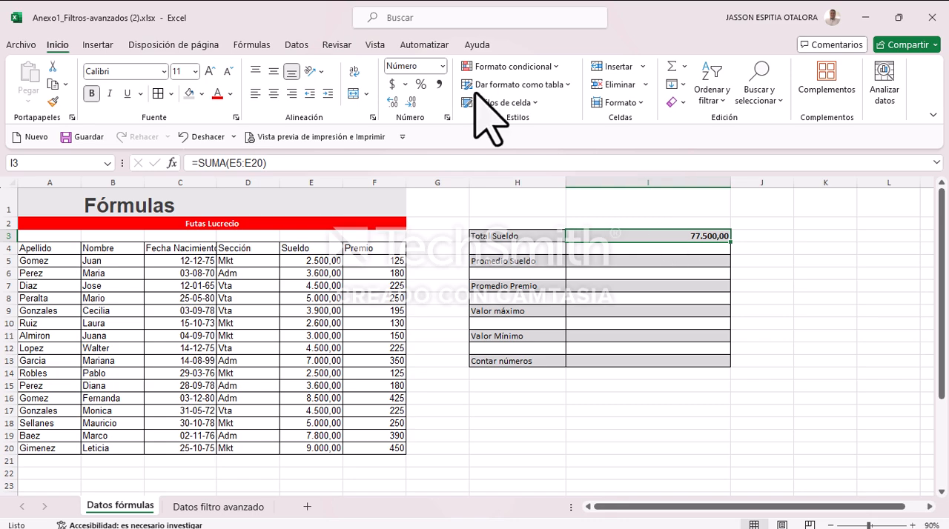
left_click(404, 84)
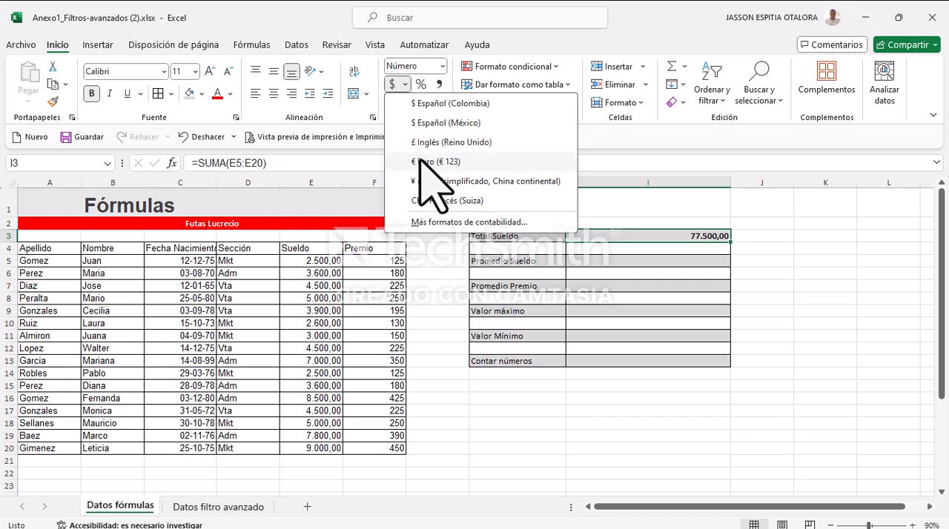
left_click(437, 104)
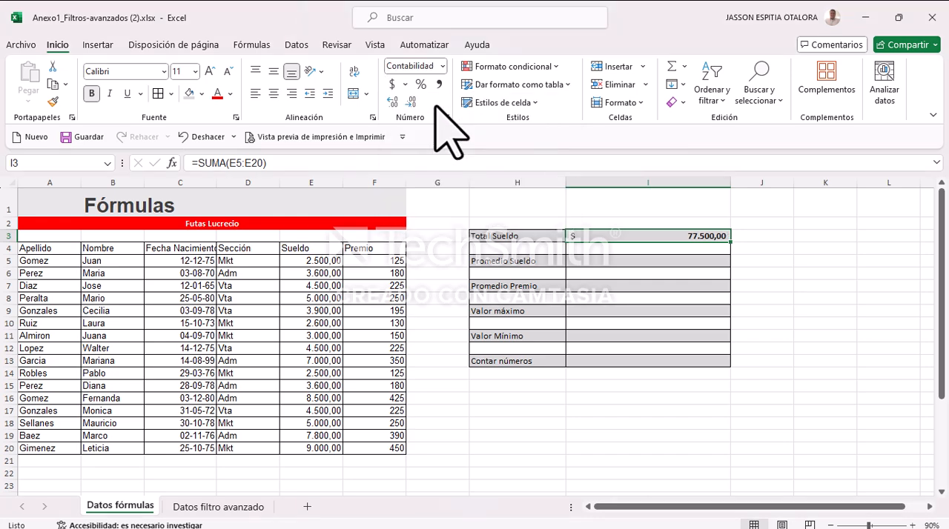
Step: Show the Total Sueldo result in I3 with two decimals and make column I slightly narrower
left_click(394, 102)
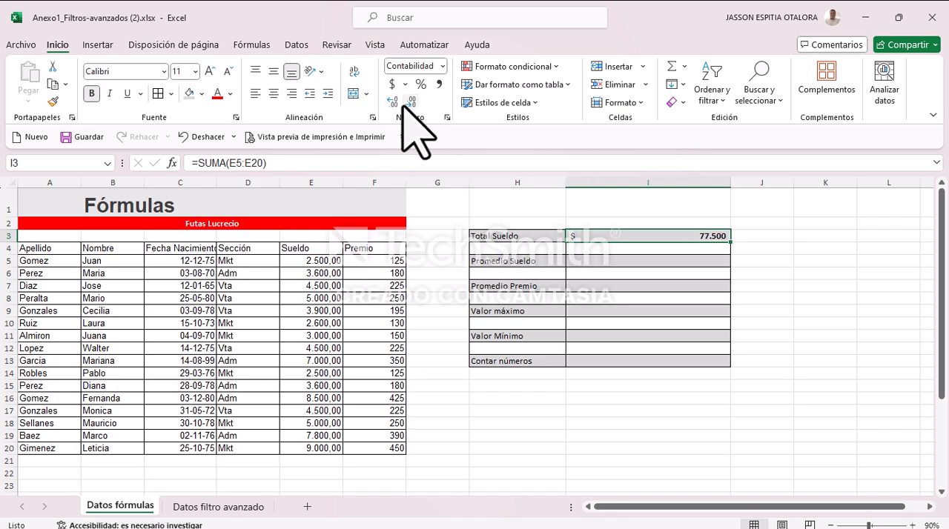
left_click(630, 311)
left_click(642, 239)
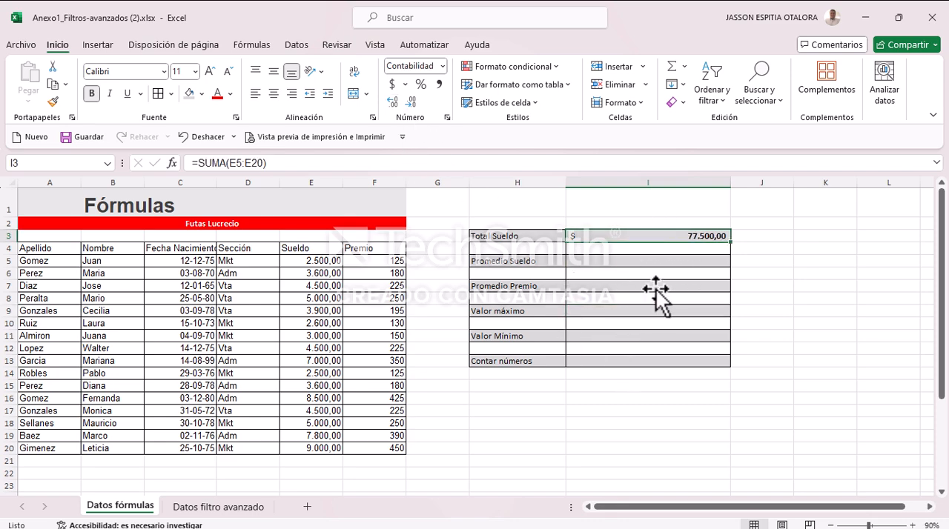
left_click_drag(731, 184, 700, 182)
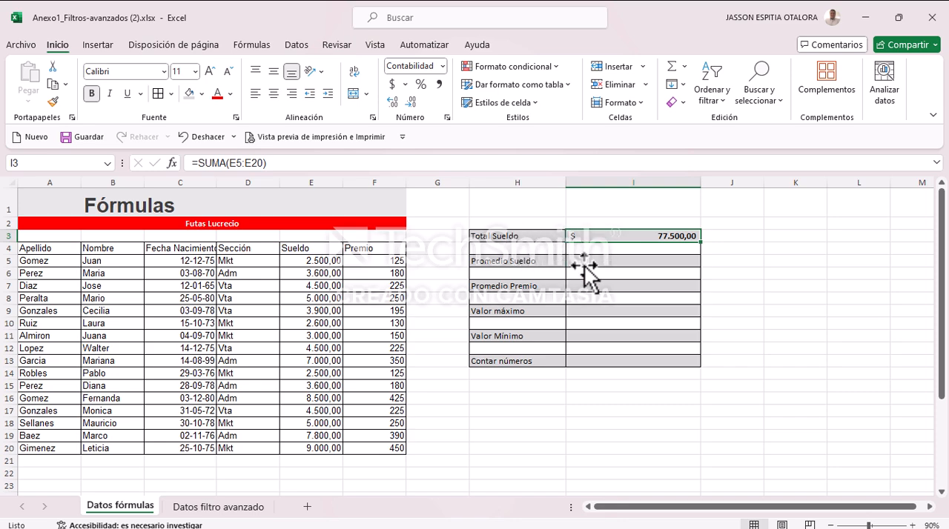
Step: Calculate Promedio Sueldo in I5 with the formula =PROMEDIO(E5:E20)
left_click(586, 261)
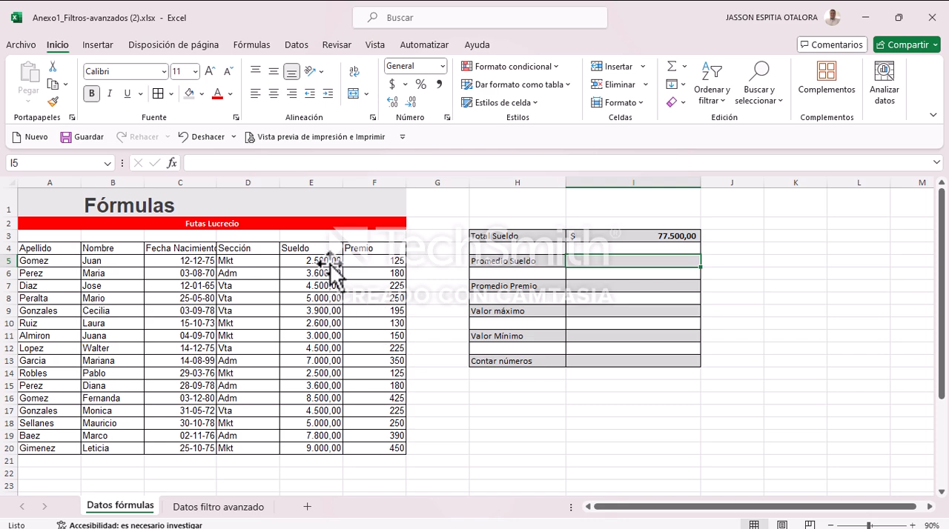
left_click_drag(330, 264, 312, 442)
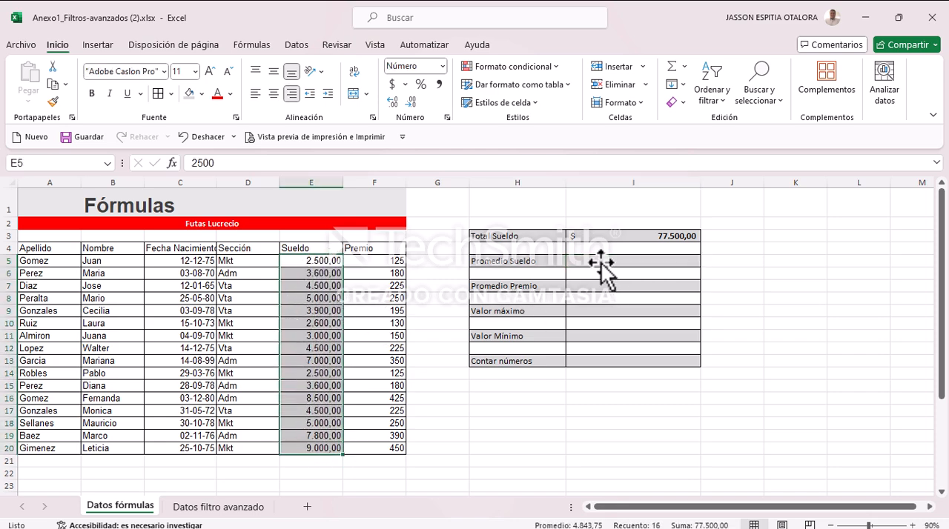
left_click(602, 263)
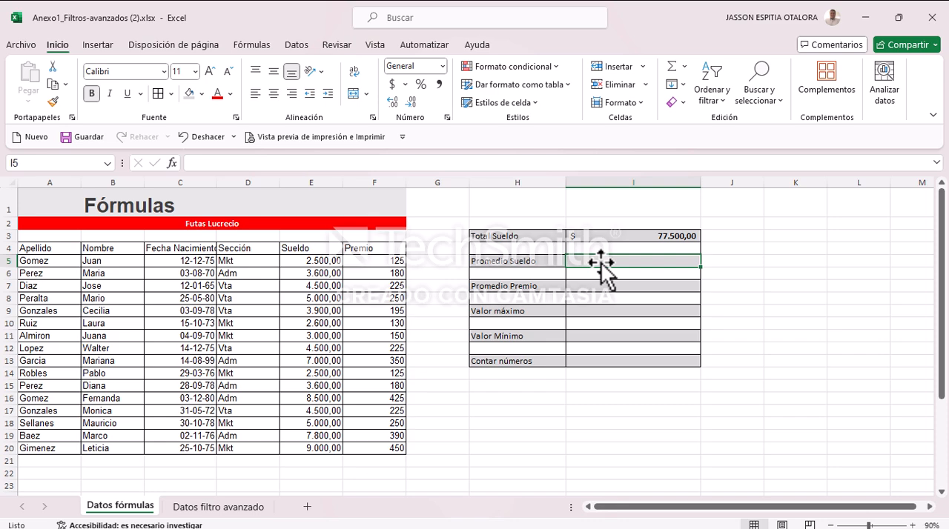
type("=pro")
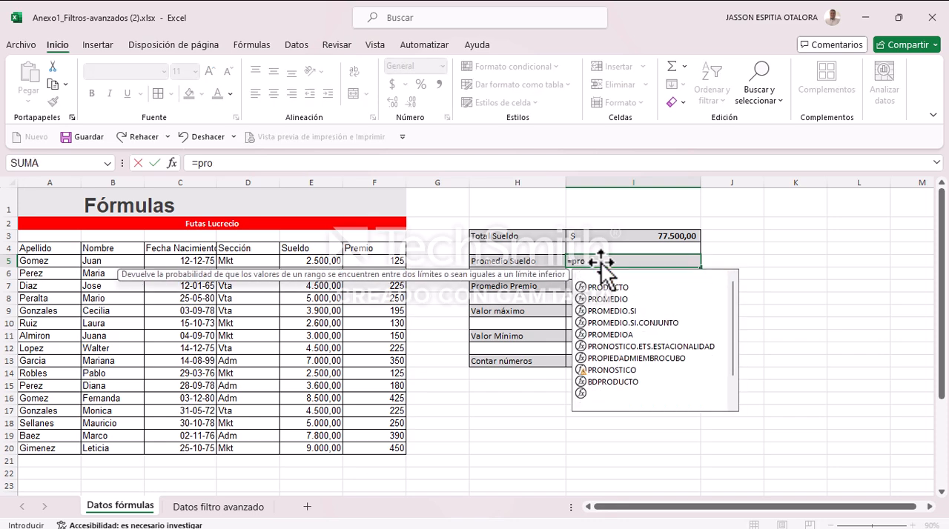
type("m")
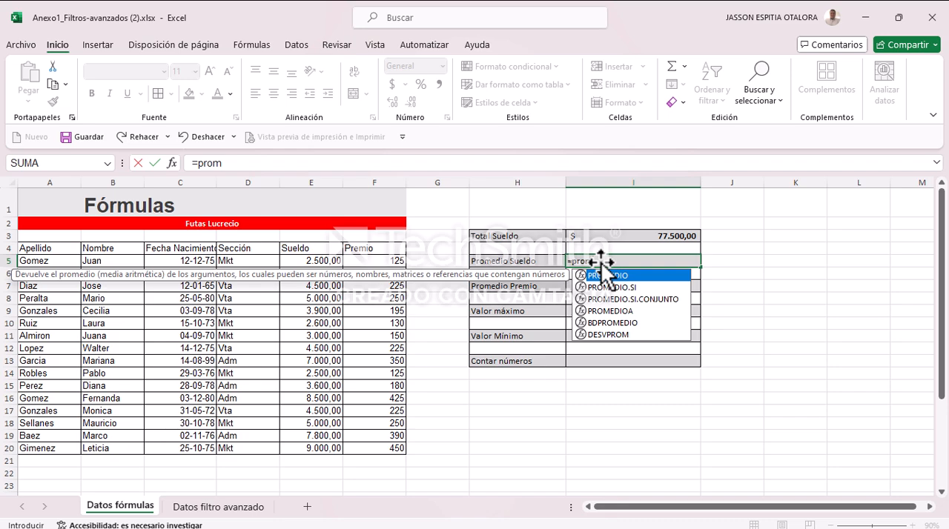
double_click(611, 276)
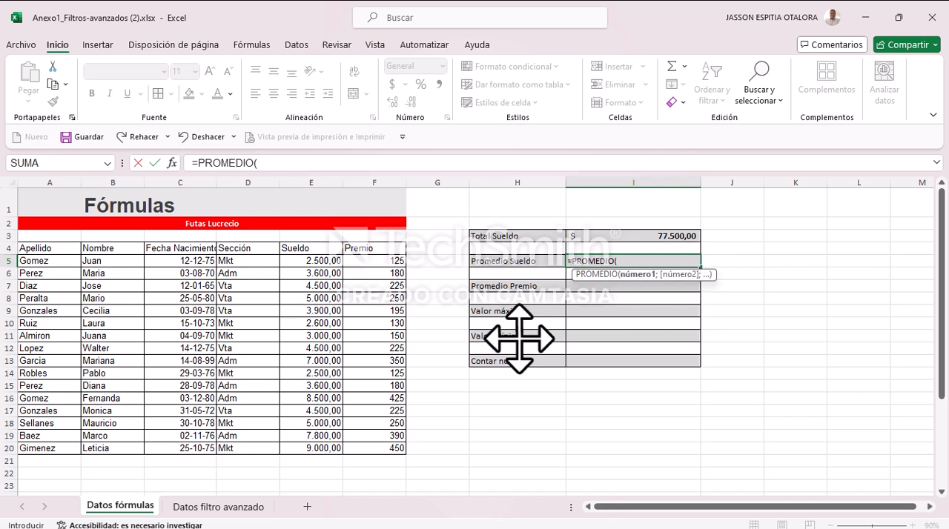
left_click_drag(321, 260, 315, 452)
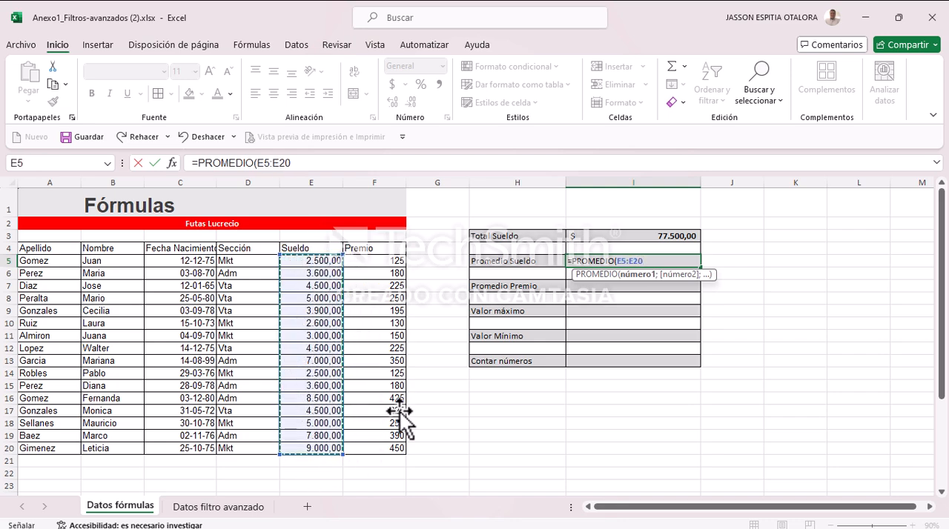
type(")")
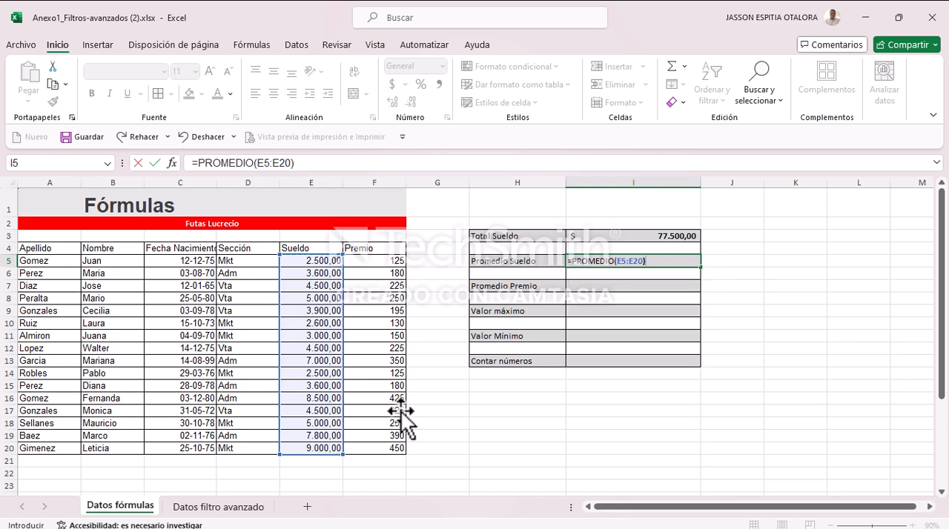
key("Return")
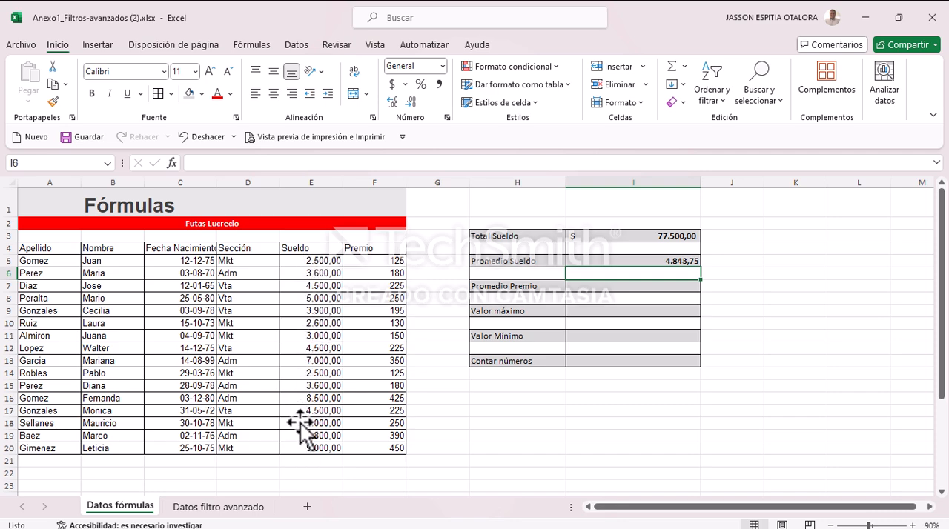
Step: Apply the $ accounting format with two decimals to the Promedio Sueldo result in I5
left_click(627, 260)
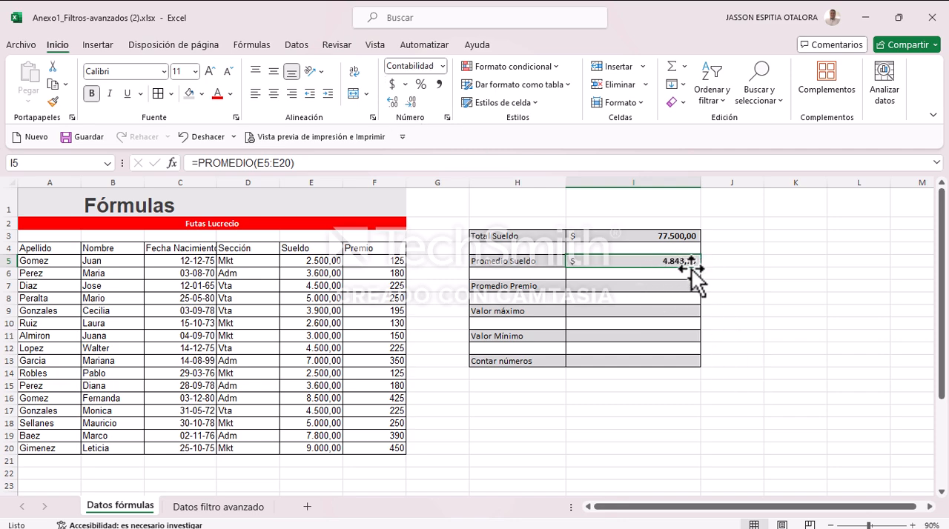
left_click(410, 101)
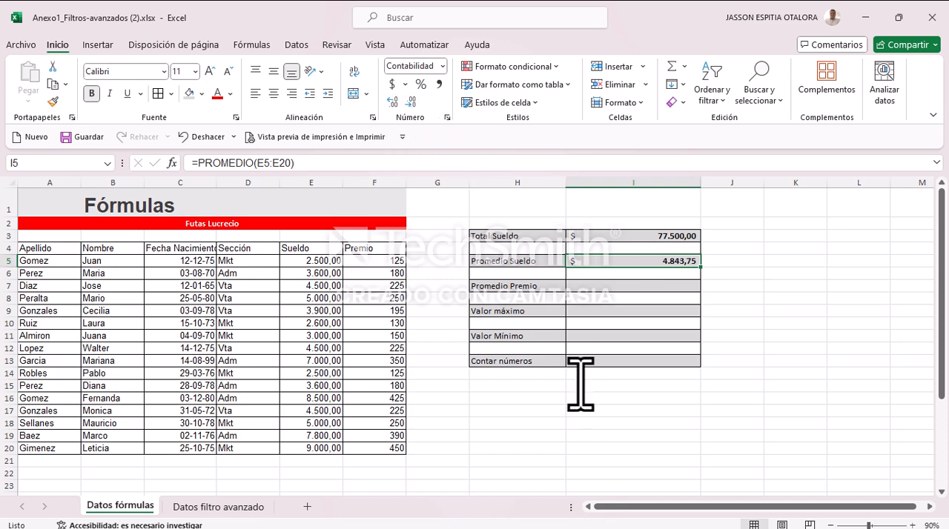
left_click(409, 101)
key("ctrl+z")
Step: Calculate Promedio Premio in I7 with the formula =PROMEDIO(F5:F20)
left_click(612, 286)
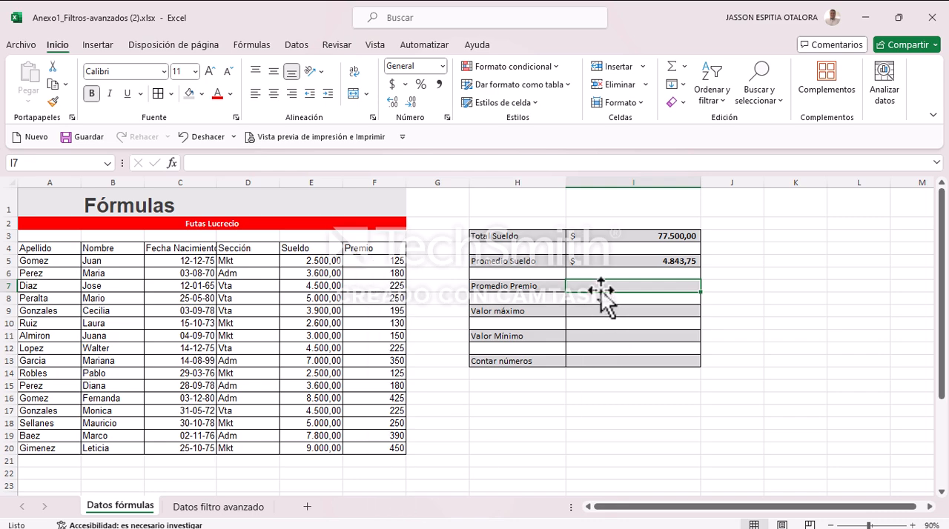
type("=prom")
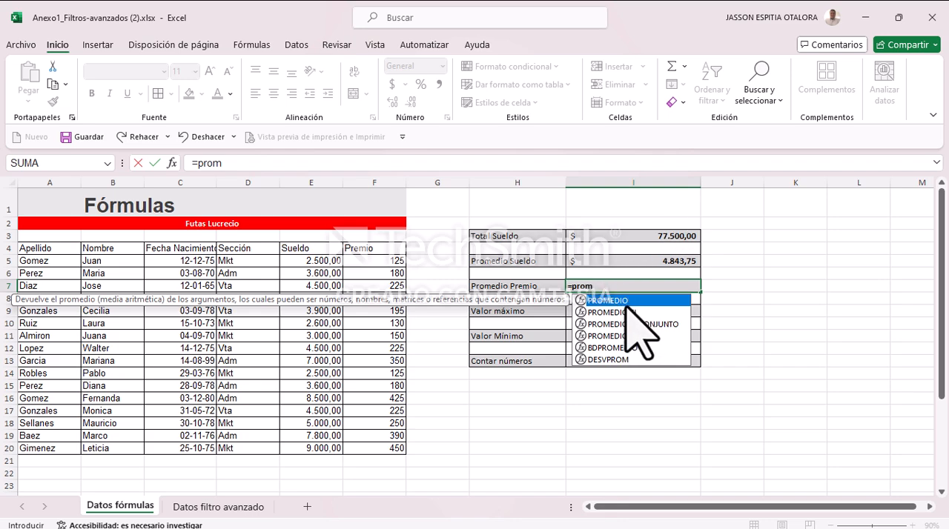
double_click(627, 300)
left_click_drag(372, 260, 372, 447)
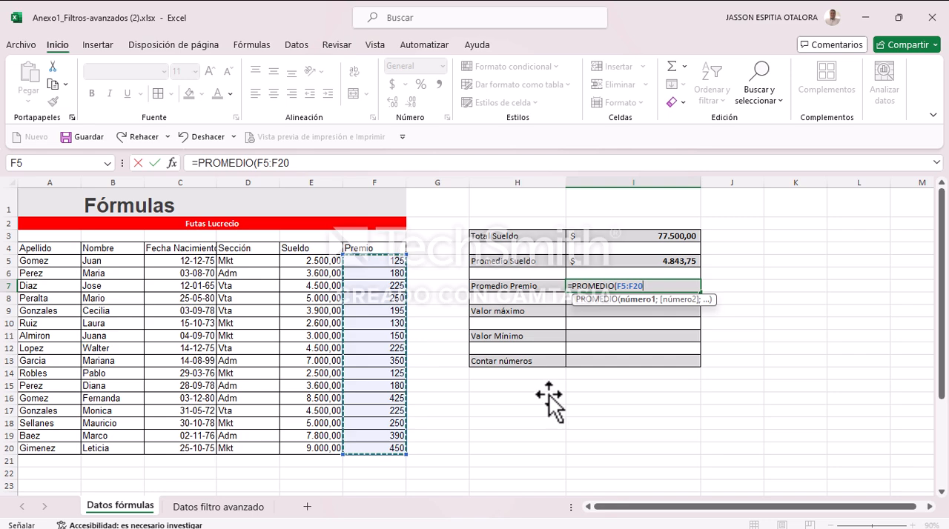
key("Return")
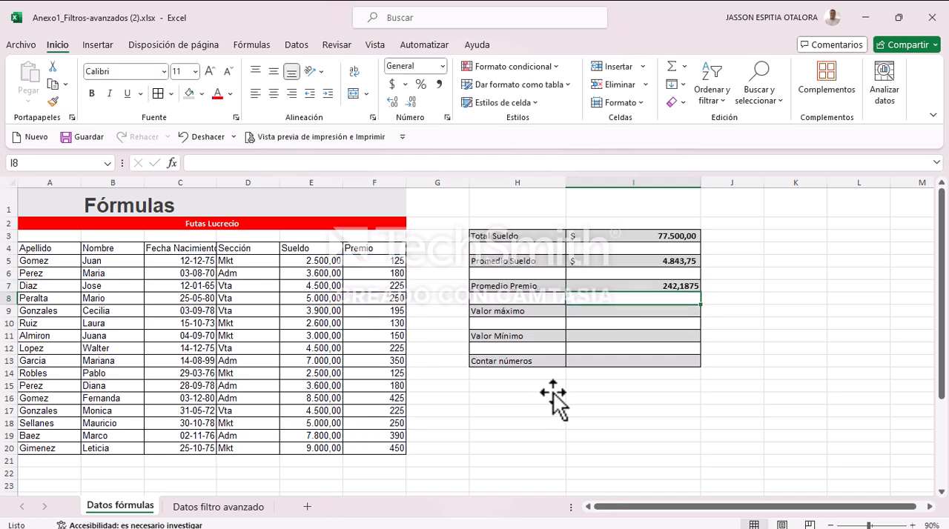
Step: Apply the $ accounting format to the Promedio Premio result in I7 and select the Valor máximo result cell I9
left_click(583, 285)
left_click(392, 83)
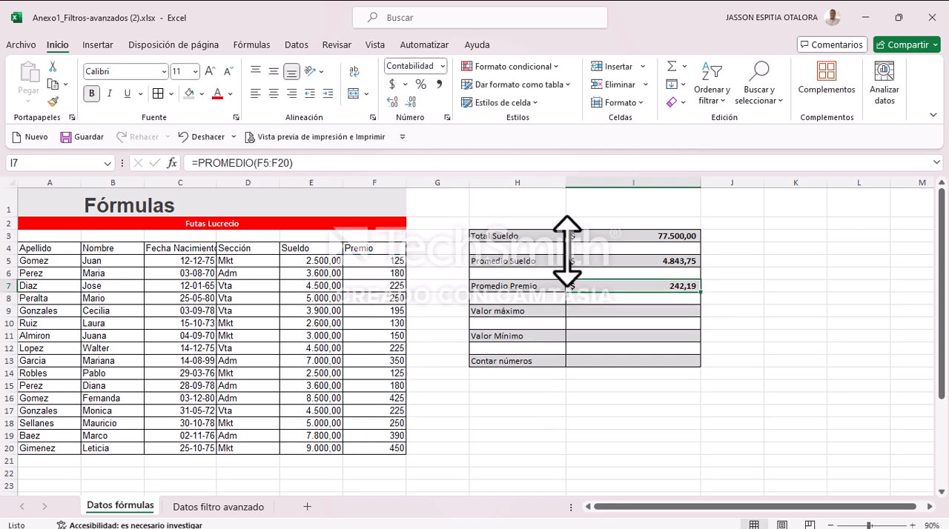
left_click(590, 312)
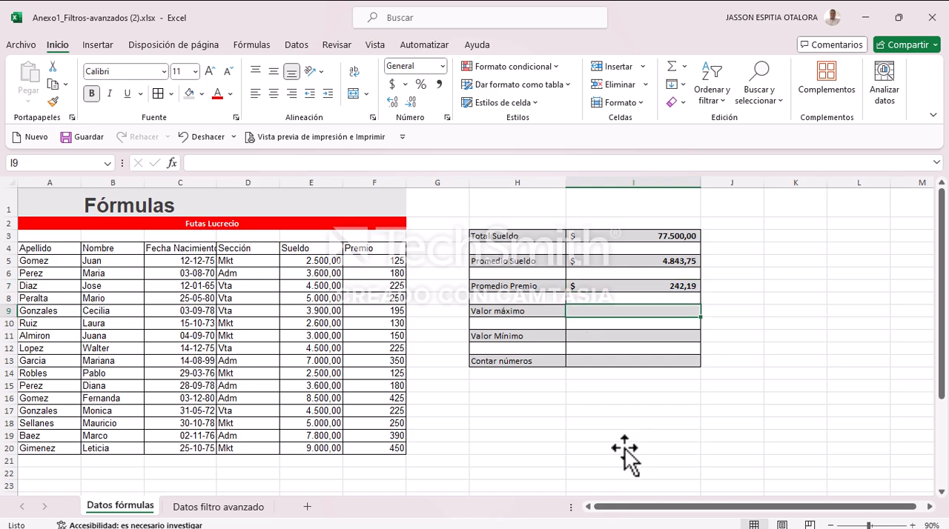
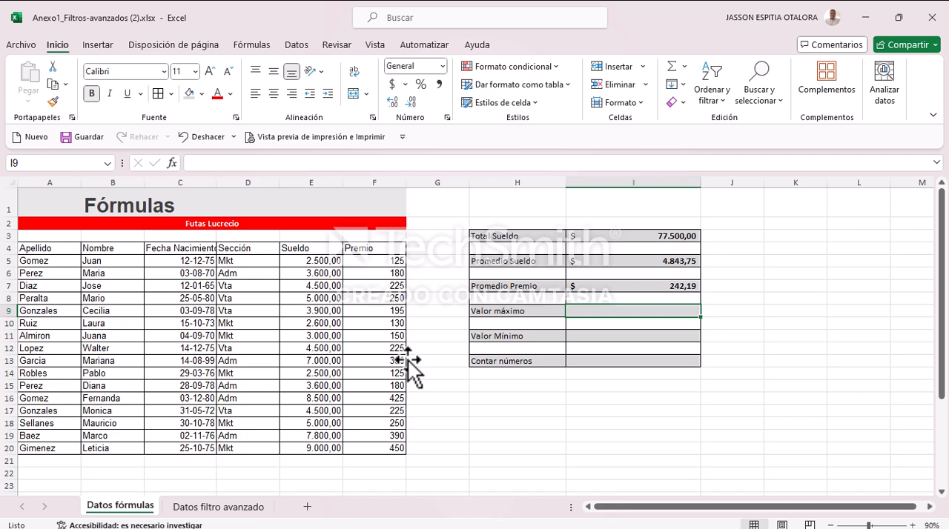
Step: Calculate Valor máximo in I9 with the formula =MAX(E5:E20) and apply the $ accounting format to the result
type("=")
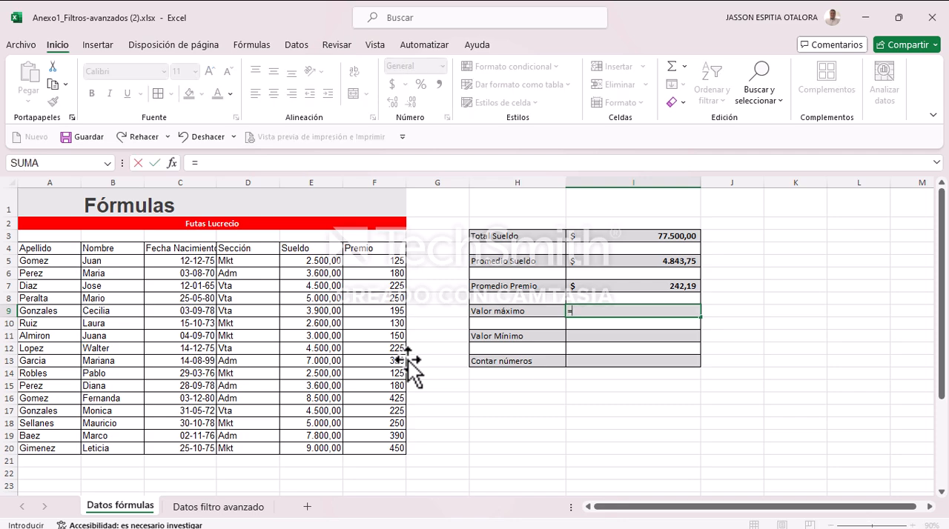
type("max")
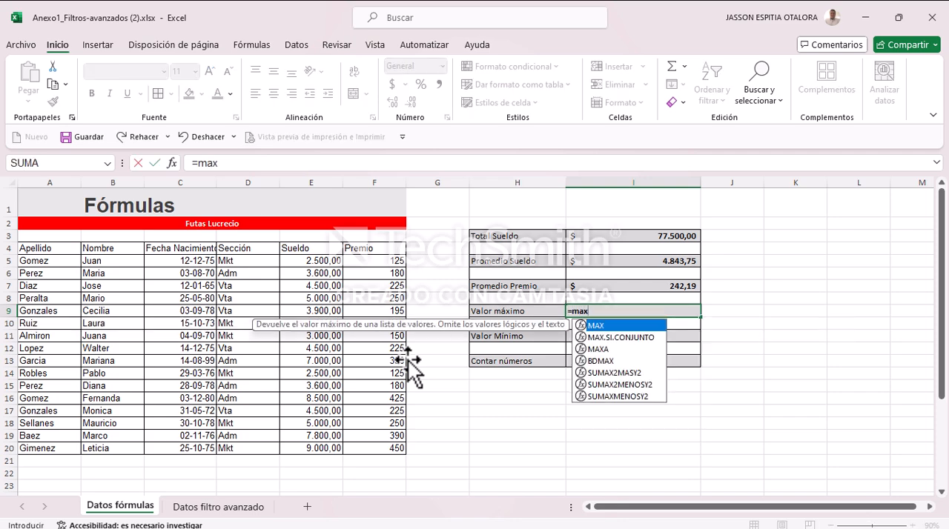
double_click(595, 325)
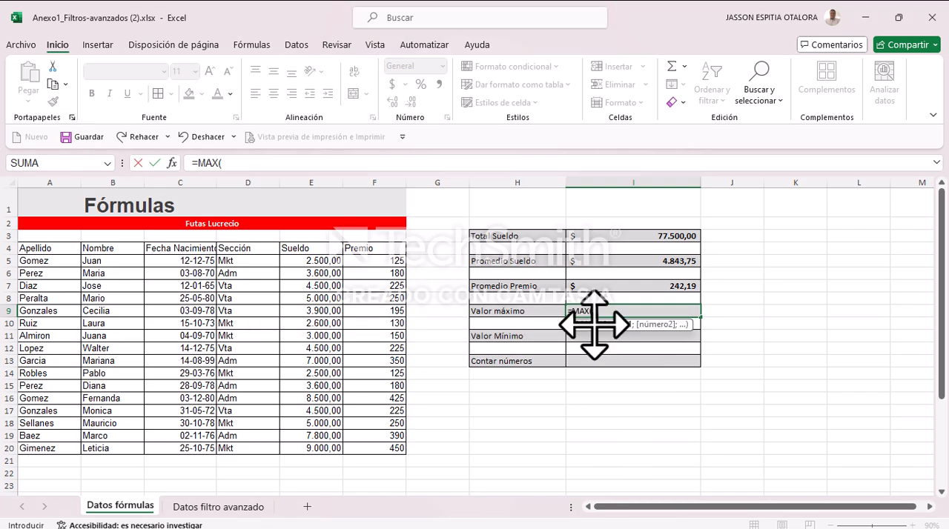
left_click_drag(312, 261, 307, 447)
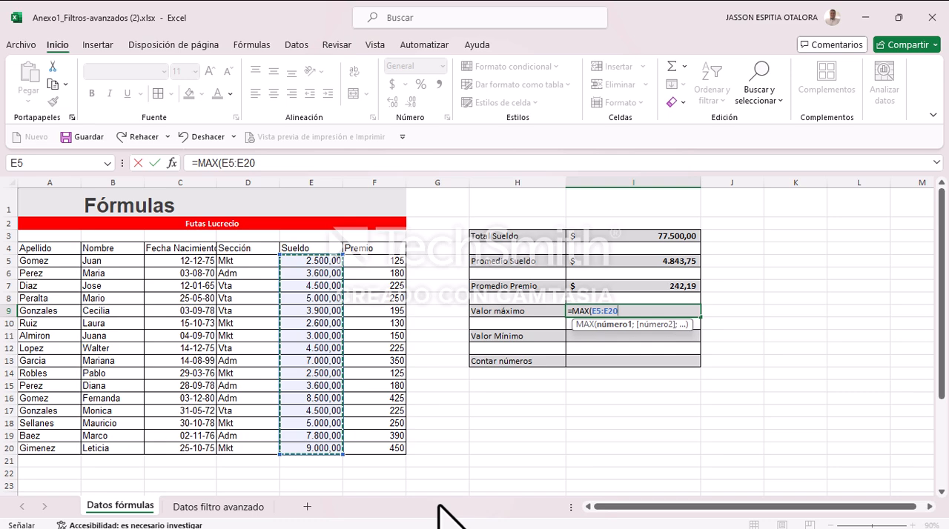
key("Return")
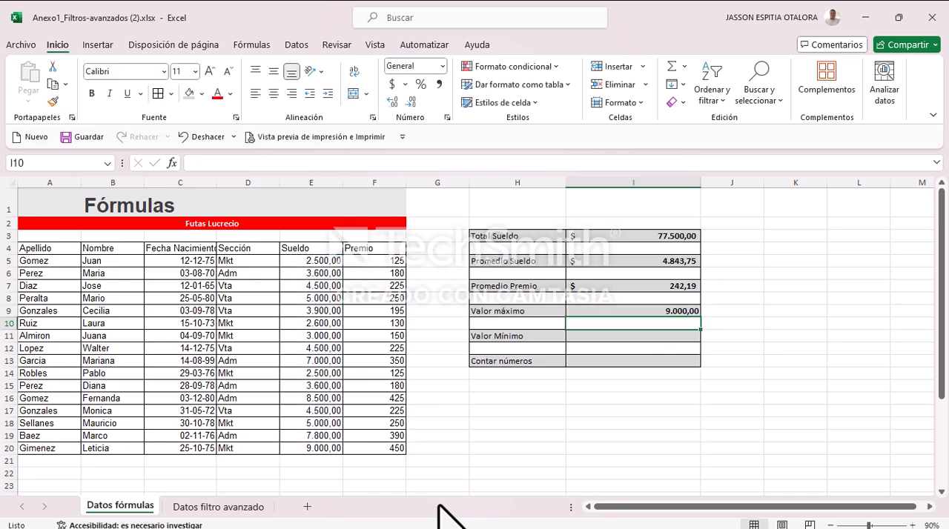
left_click(606, 312)
left_click(392, 84)
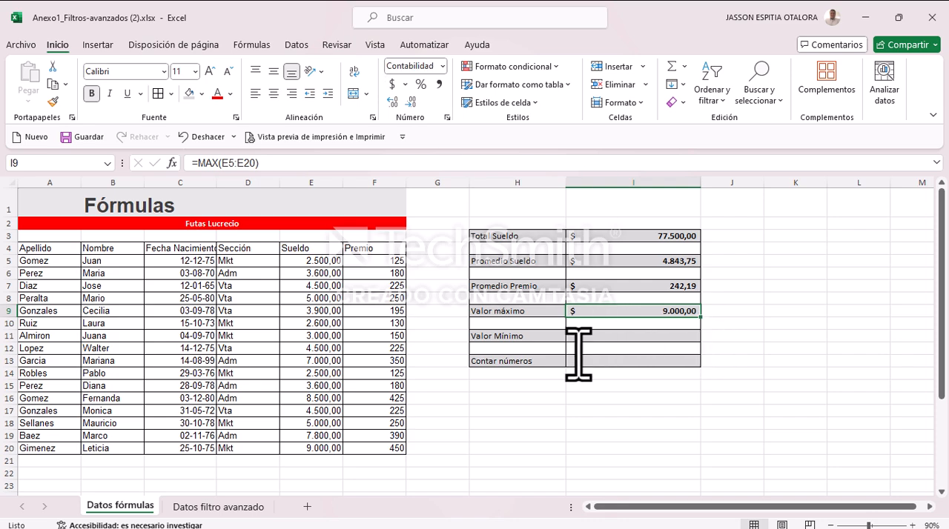
Step: Calculate Valor Mínimo in I11 with the formula =MIN(E5:E20) and apply the $ accounting format to the result
left_click(591, 335)
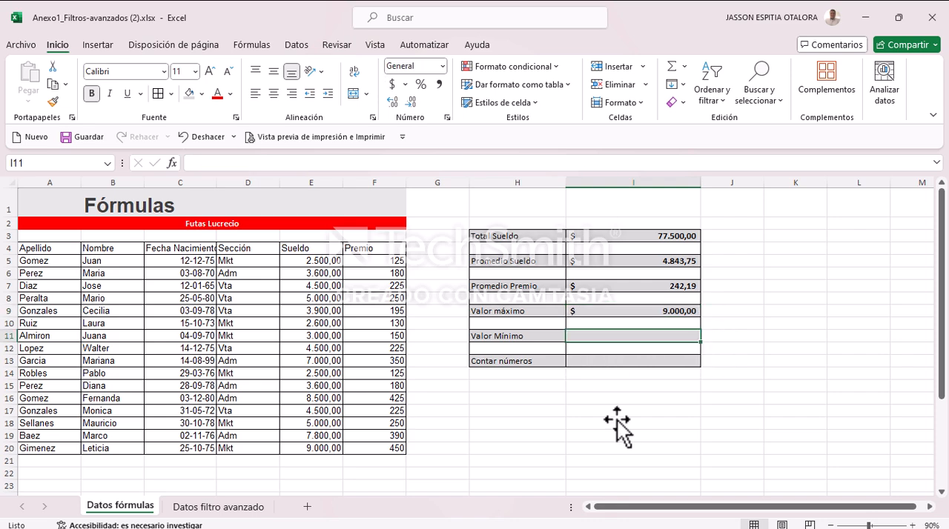
type("=")
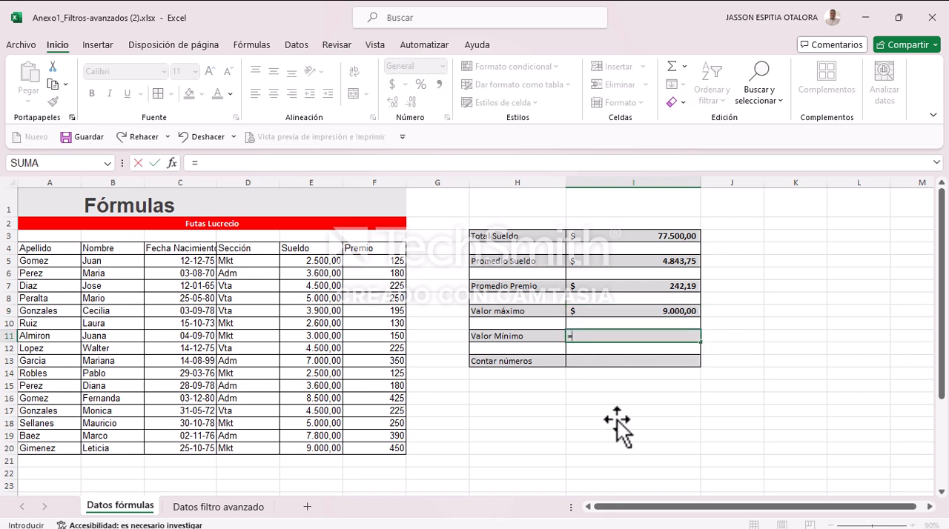
type("min")
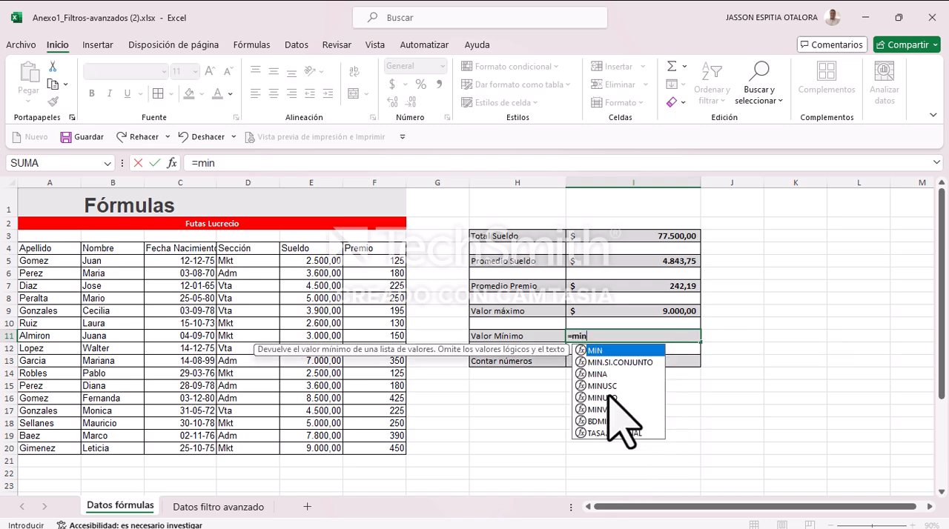
double_click(593, 350)
left_click(317, 263)
left_click_drag(317, 263, 314, 452)
type(")")
key("Return")
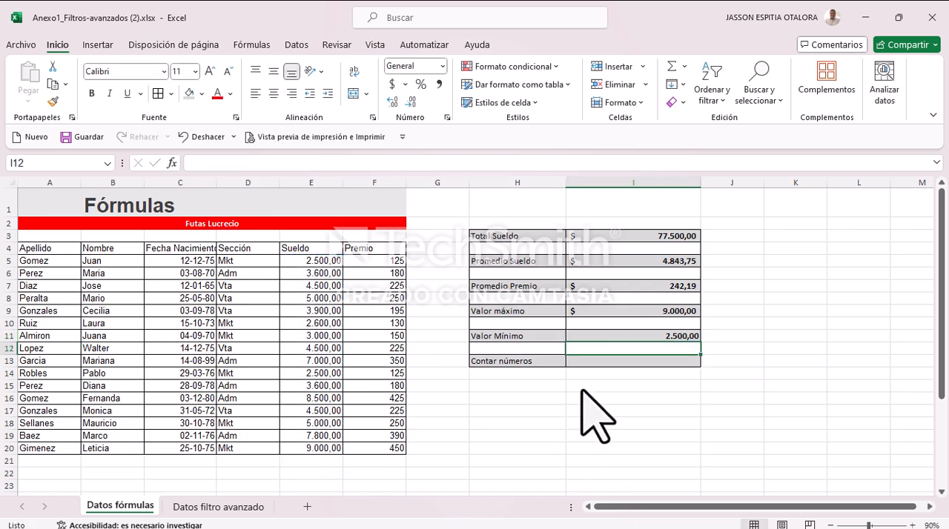
left_click(590, 336)
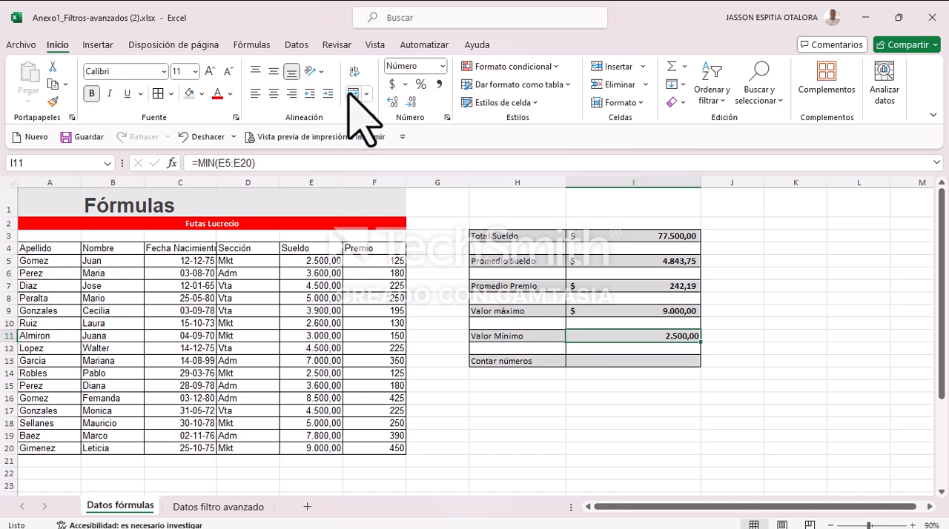
left_click(391, 84)
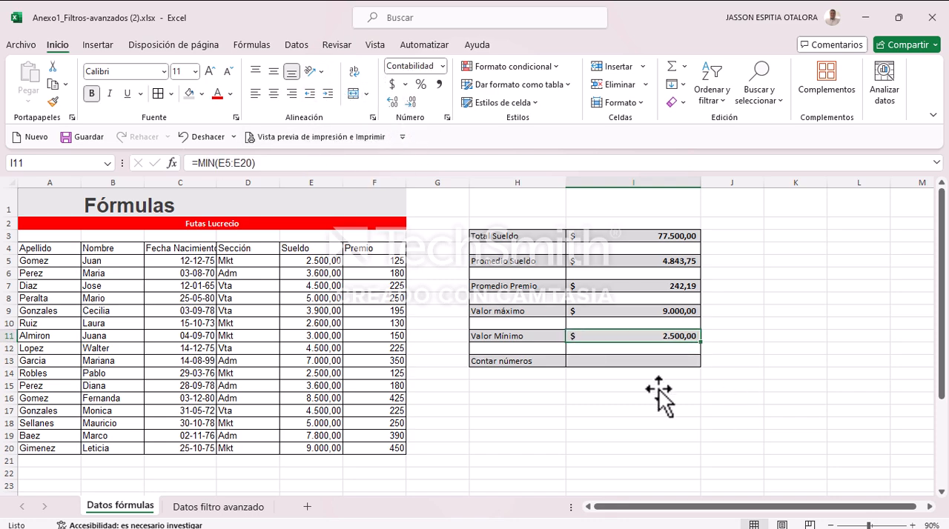
left_click(597, 361)
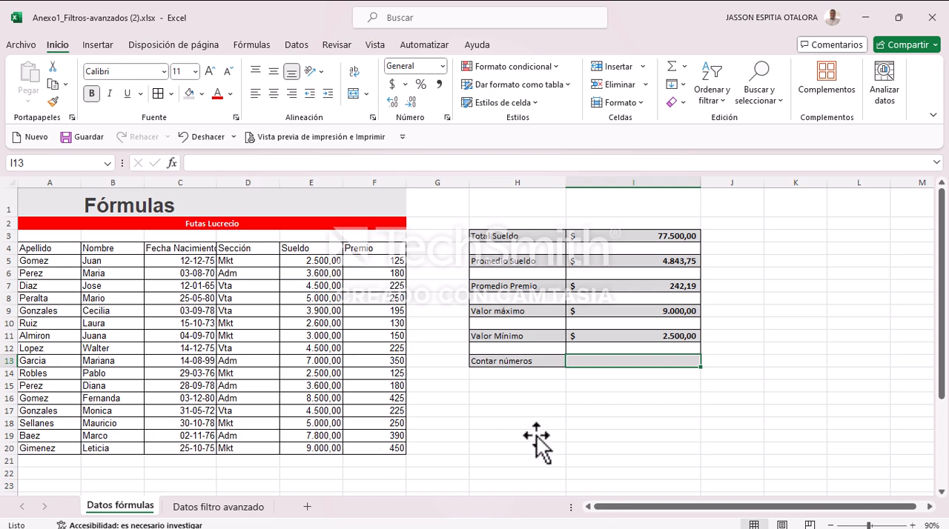
left_click(328, 261)
left_click(325, 274)
left_click(324, 287)
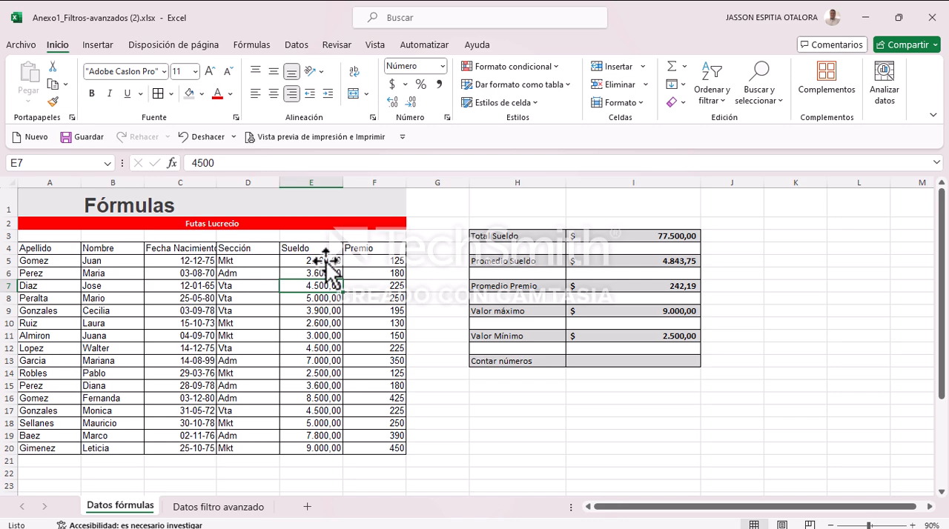
Step: Count the numeric Sueldo entries in the Contar números result cell I13 with the formula =CONTAR(E5:E20)
left_click(597, 362)
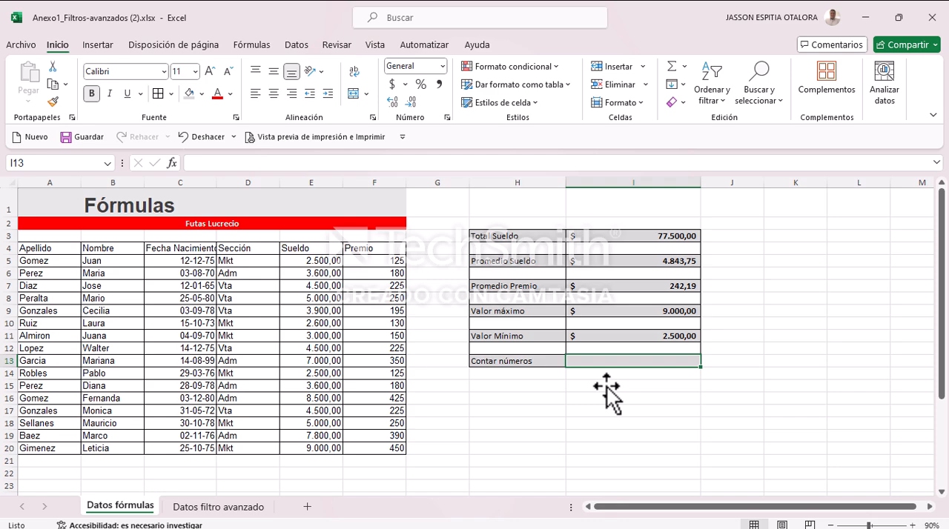
type("=con")
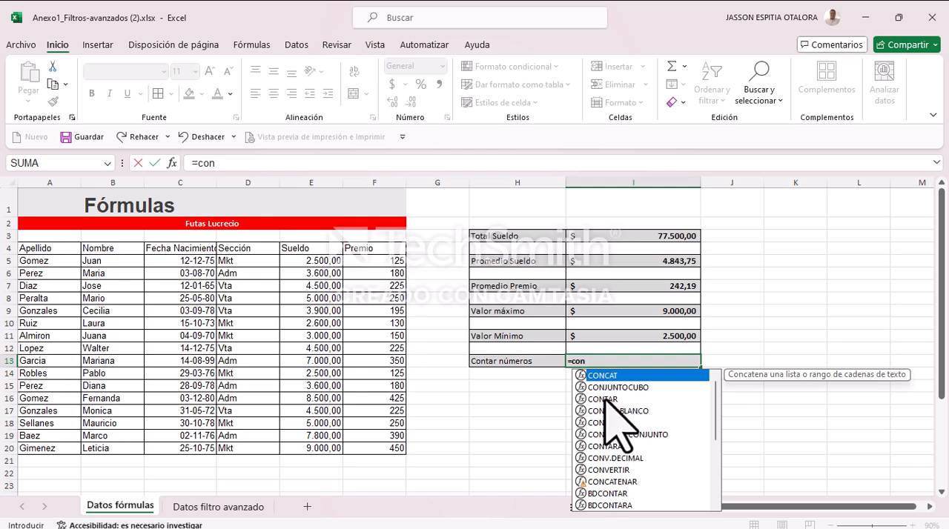
left_click(605, 400)
double_click(605, 400)
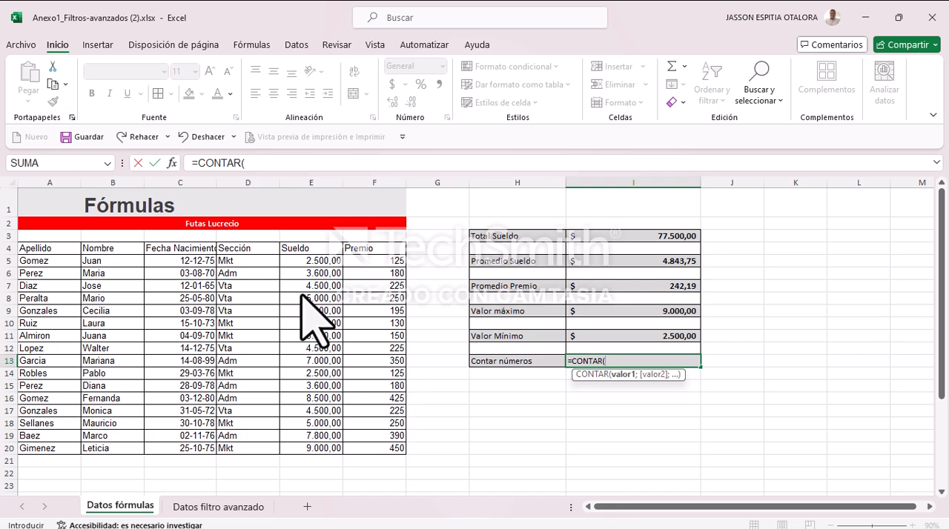
left_click(306, 265)
left_click_drag(306, 265, 307, 449)
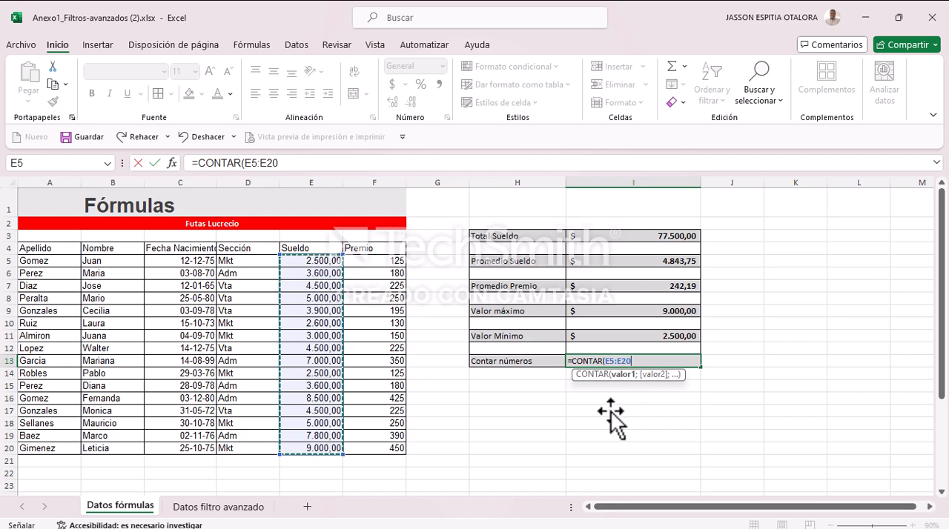
type(")")
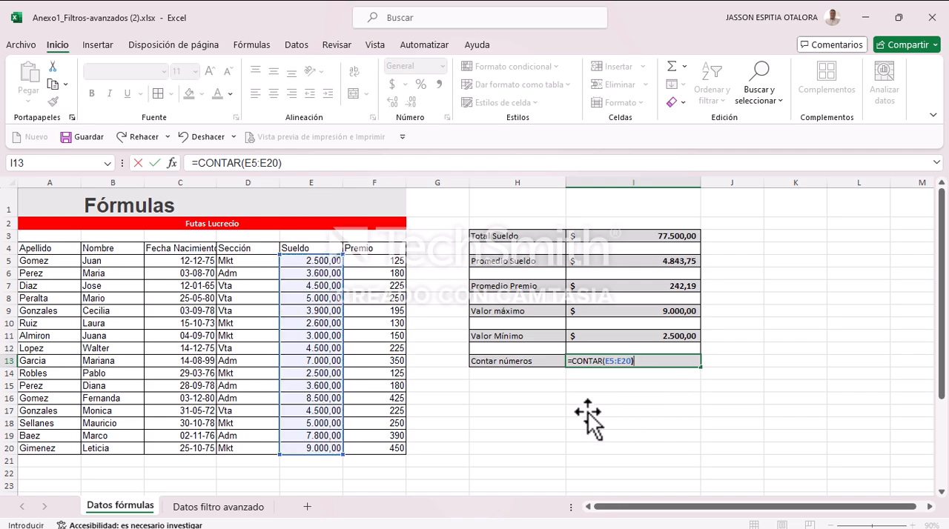
key("Return")
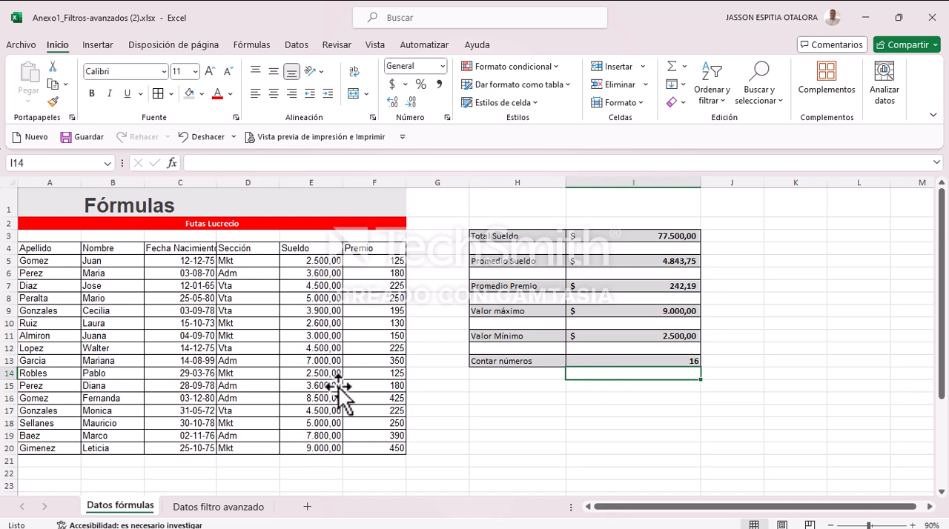
left_click(745, 362)
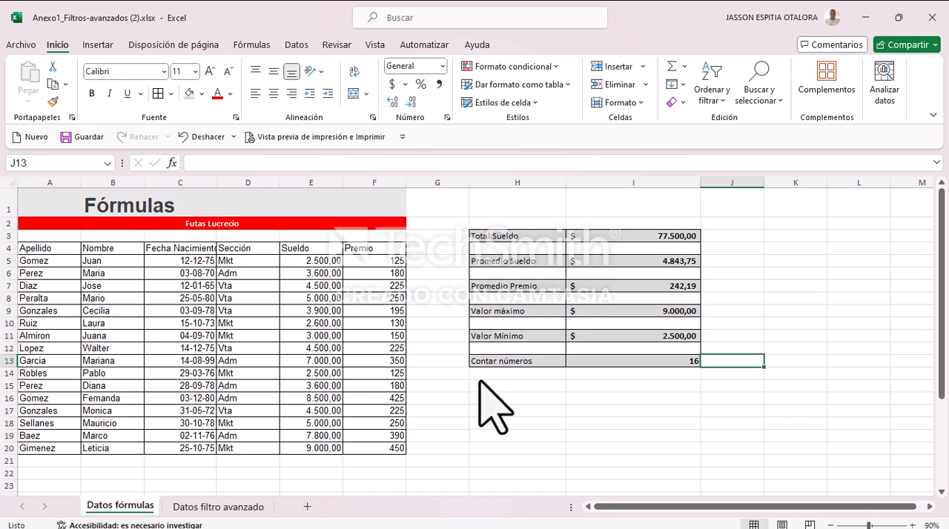
Step: Enter the labels Nombres Apellidos, Ficha and Fecha in cells H16, H17 and H18 below the results block
scroll(474, 386, "down", 3)
scroll(381, 381, "up", 3)
scroll(423, 311, "down", 2)
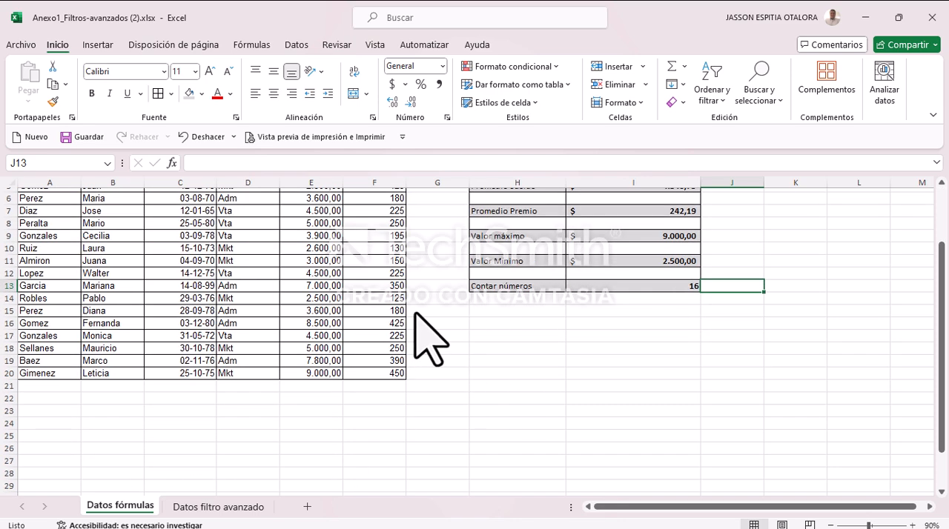
scroll(459, 371, "up", 1)
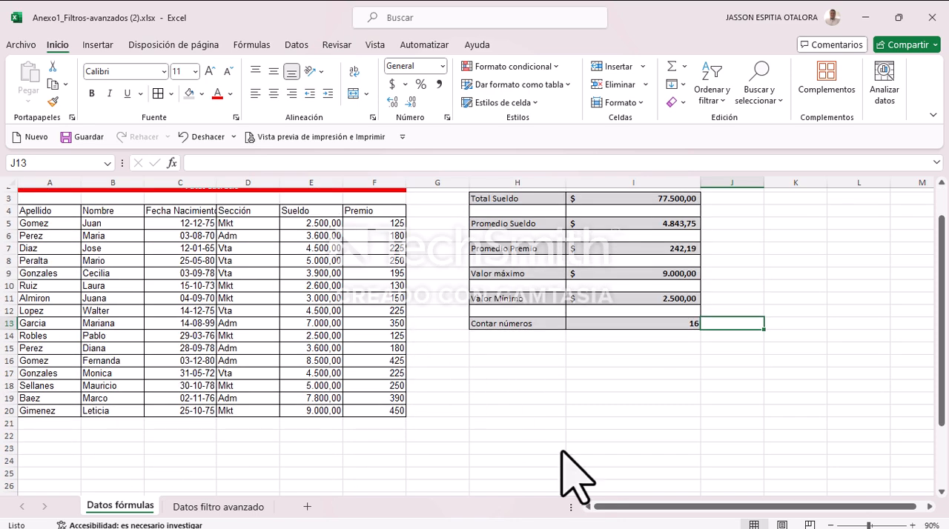
left_click(492, 361)
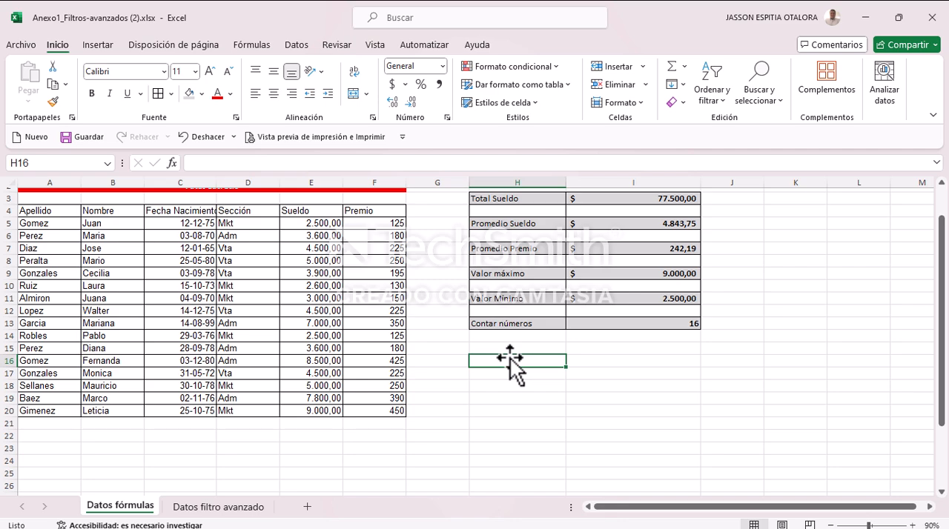
type("Nombre")
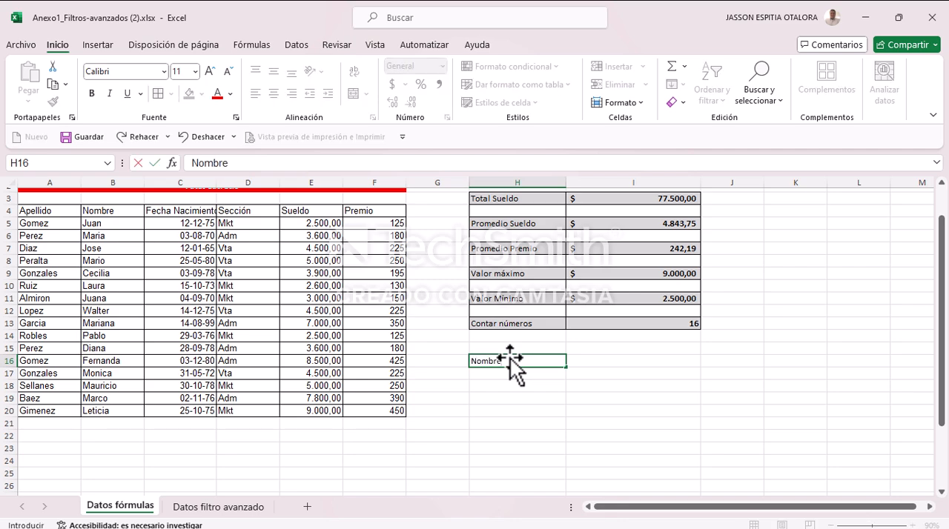
type("s Apellidos")
key("Return")
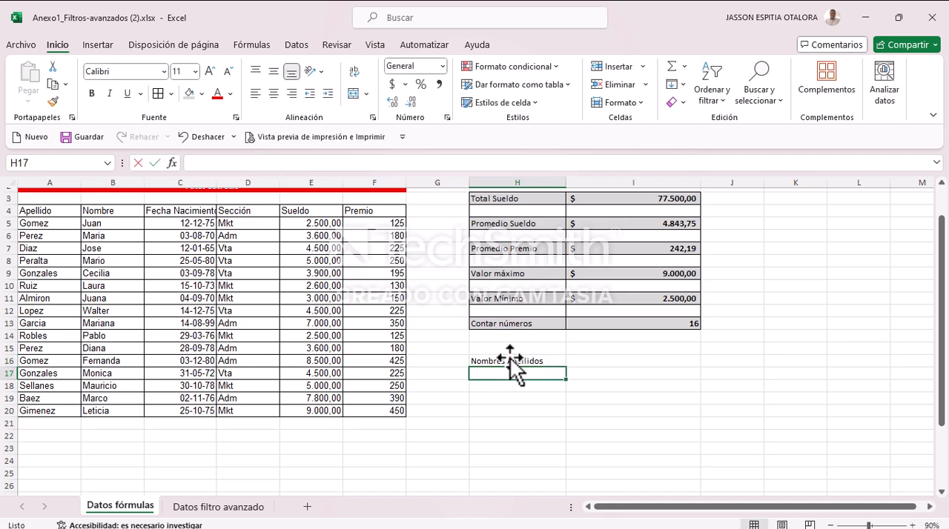
type("Ficha")
key("Return")
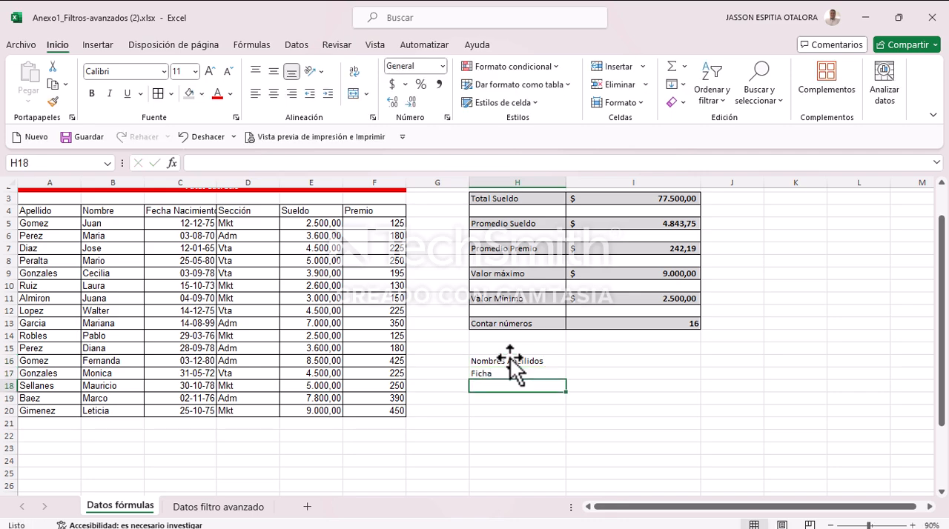
type("Fecha")
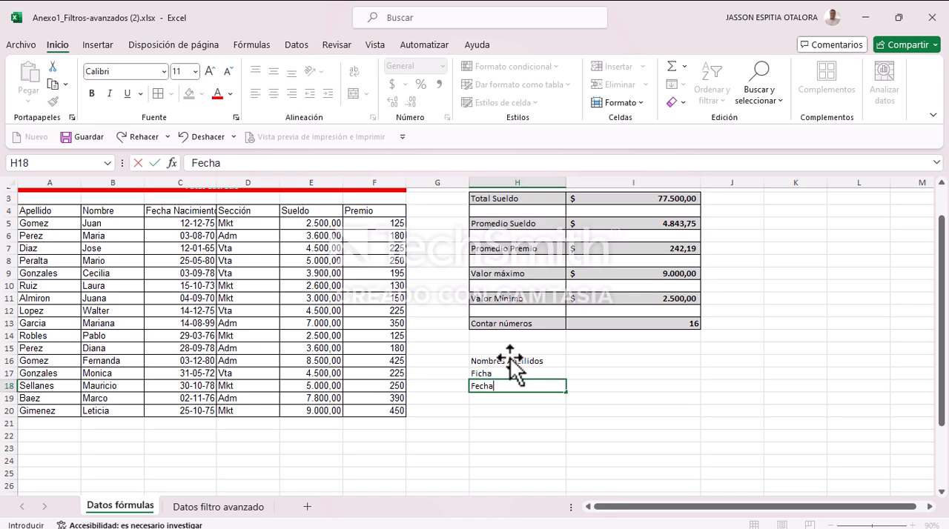
key("Return")
Step: Apply all borders to the identification block H16:I18
left_click_drag(510, 359, 615, 385)
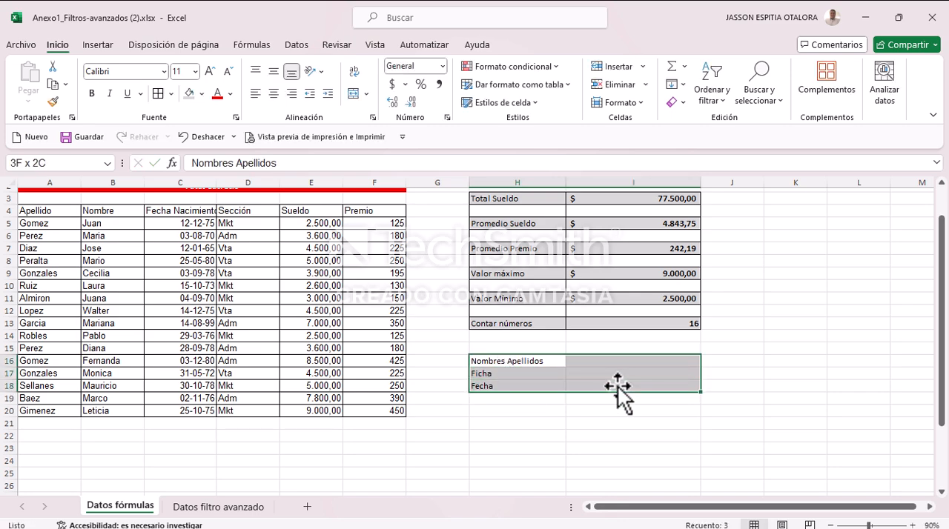
left_click(158, 93)
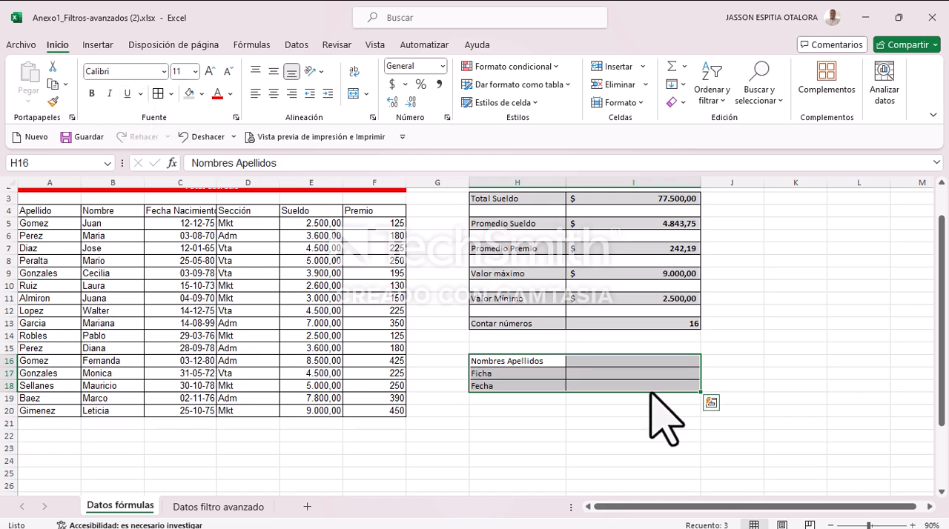
left_click(571, 375)
Step: Make the labels in H16:H18 bold and give their cells a light grey fill
left_click_drag(491, 361, 494, 386)
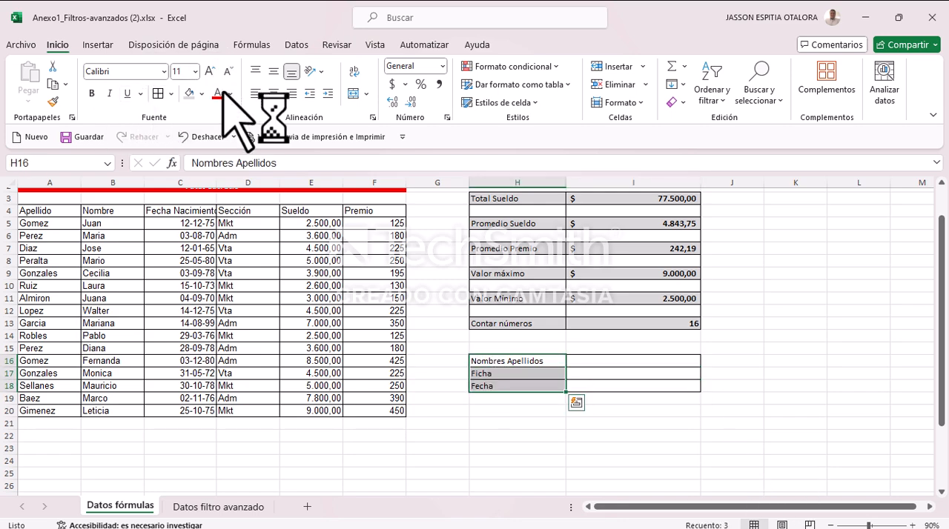
left_click(91, 93)
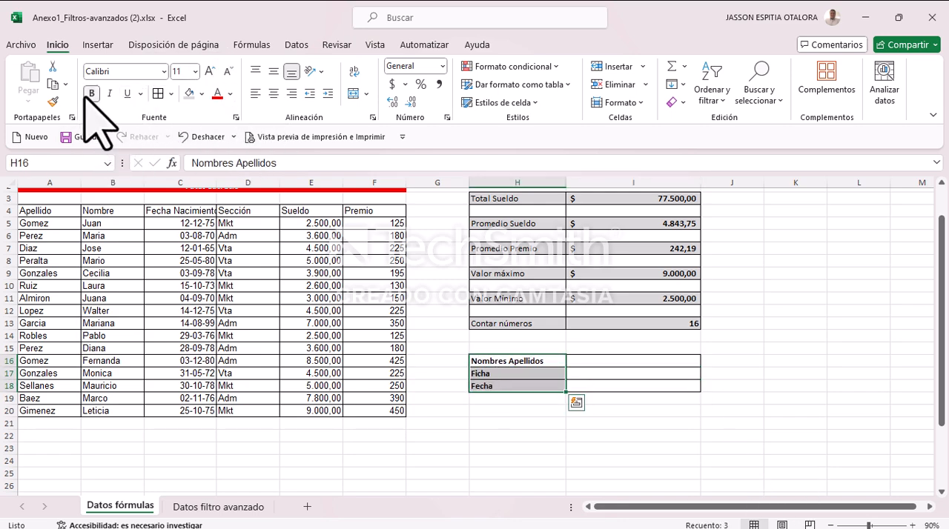
left_click(189, 93)
left_click_drag(579, 361, 578, 384)
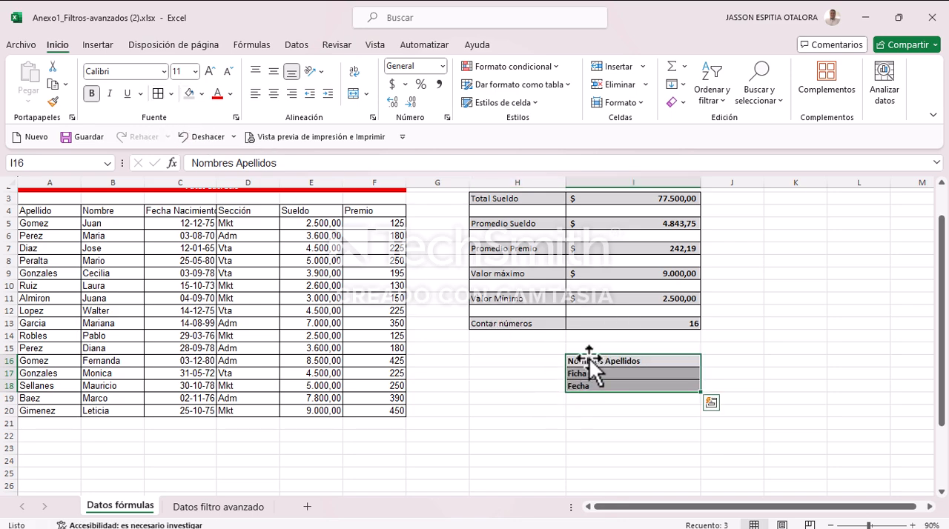
key("ctrl+z")
left_click(621, 375)
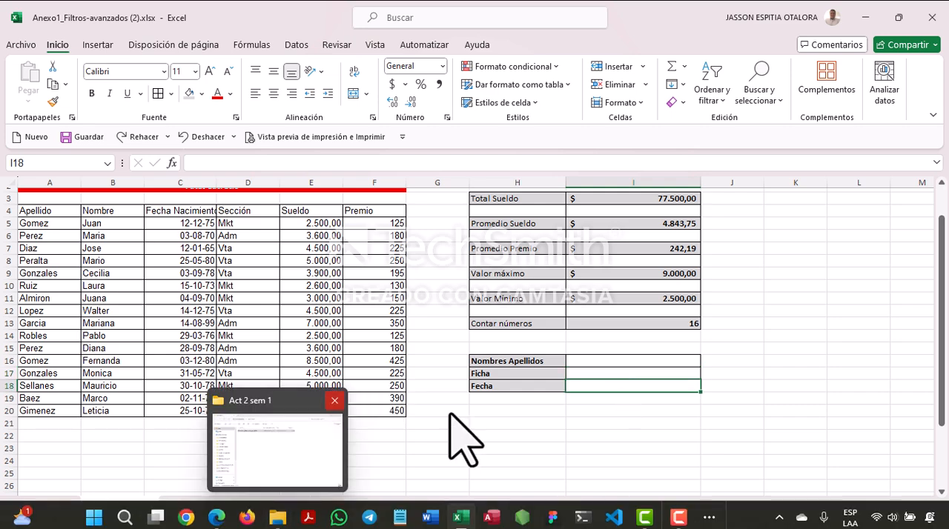
left_click(507, 441)
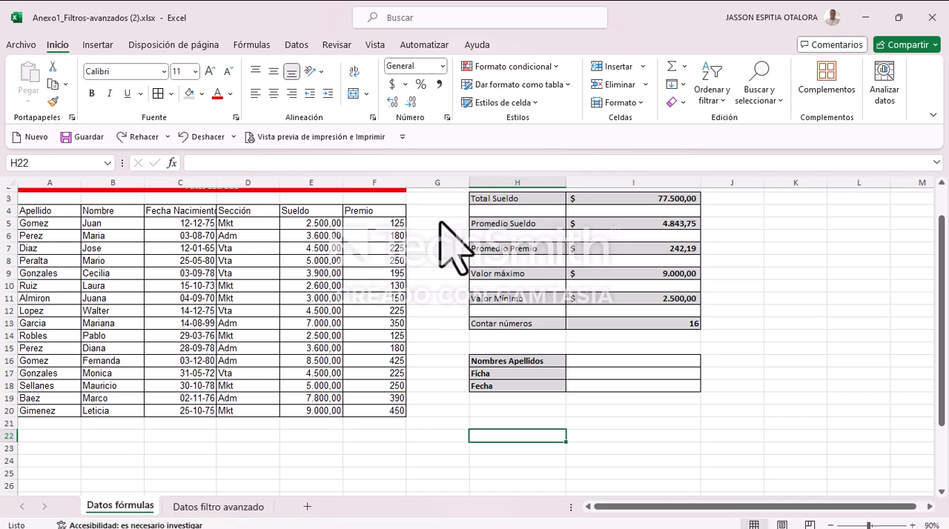
Step: Open the Datos filtro avanzado sheet and increase the height of row 1 to fit the Filtro avanzado title
left_click(222, 510)
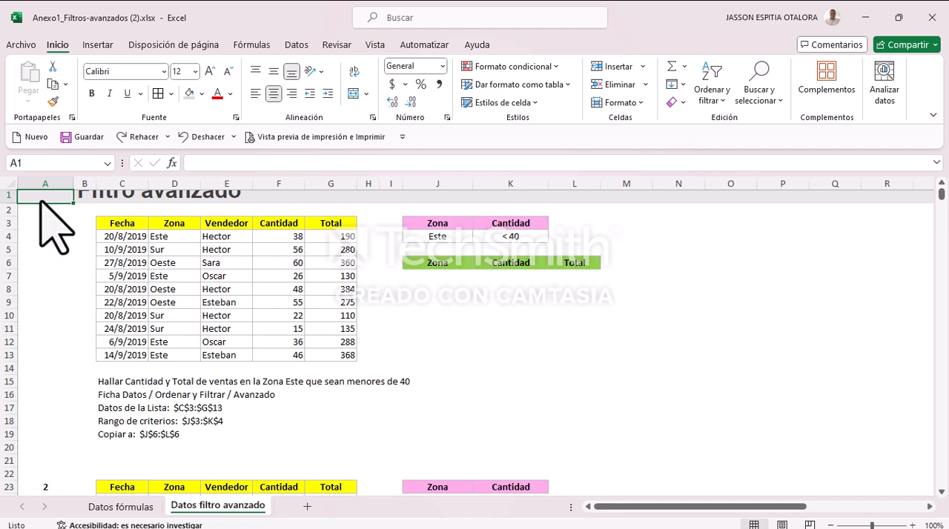
left_click_drag(11, 202, 8, 217)
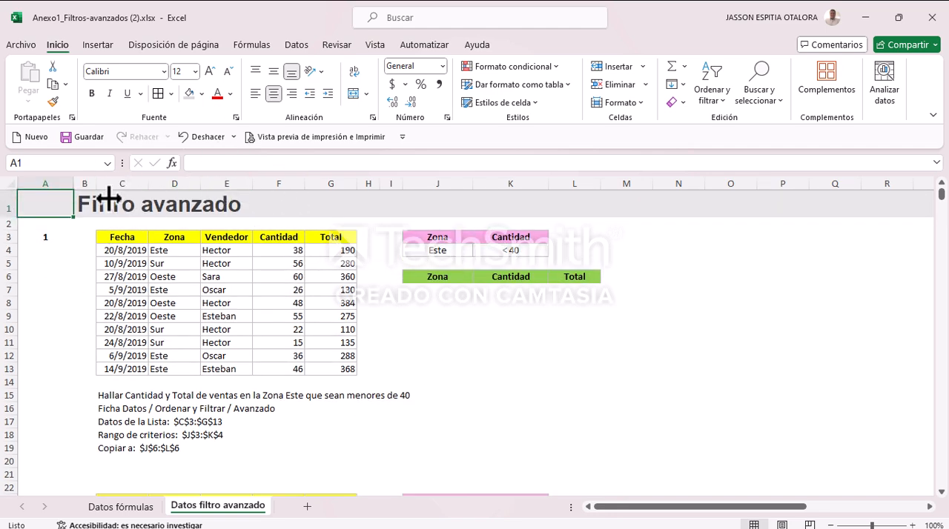
left_click(113, 200)
left_click_drag(195, 200, 227, 205)
left_click(89, 193)
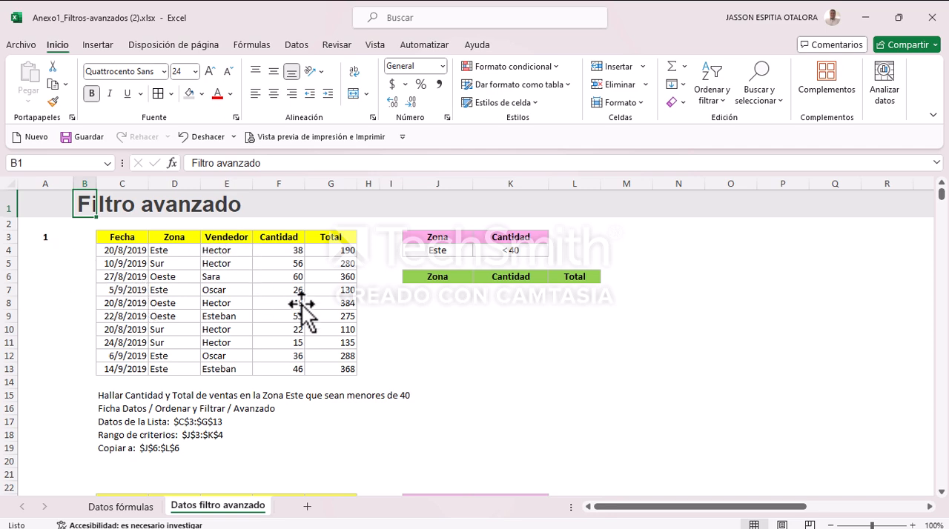
Step: Review the data tables, criteria ranges and instructions of exercises 1 to 5 on the Datos filtro avanzado sheet
scroll(131, 272, "down", 4)
scroll(40, 348, "down", 16)
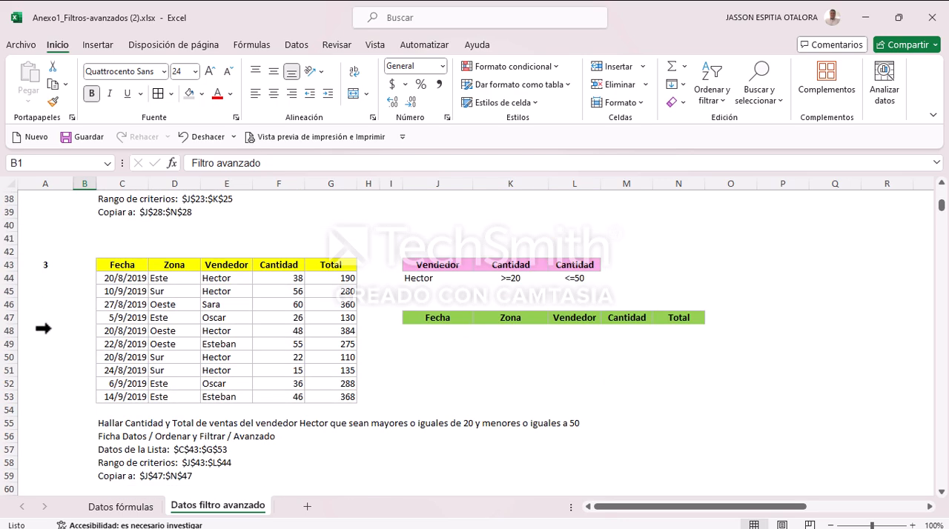
scroll(92, 281, "down", 8)
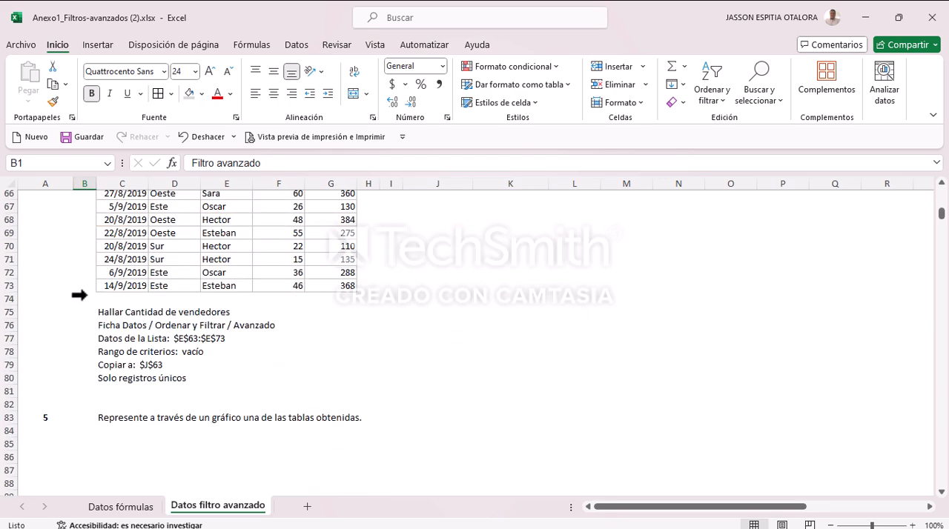
scroll(87, 293, "up", 3)
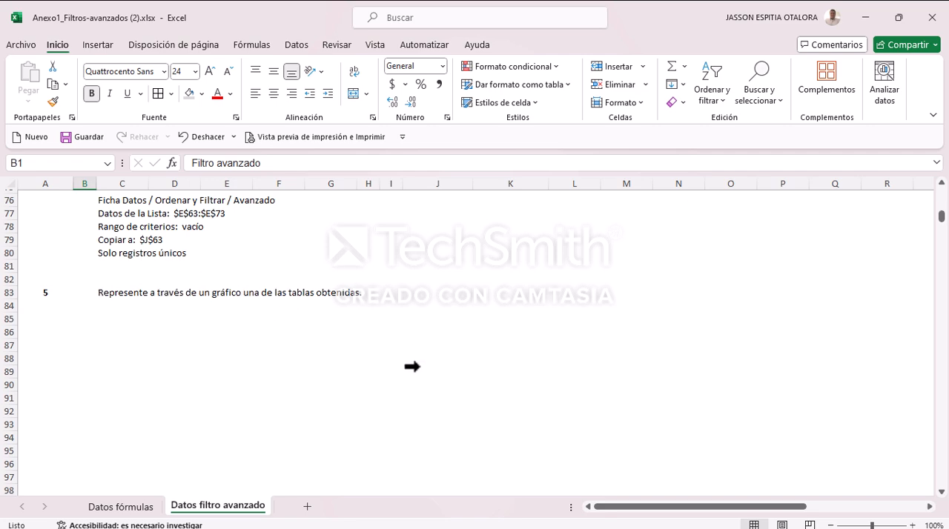
scroll(412, 367, "up", 20)
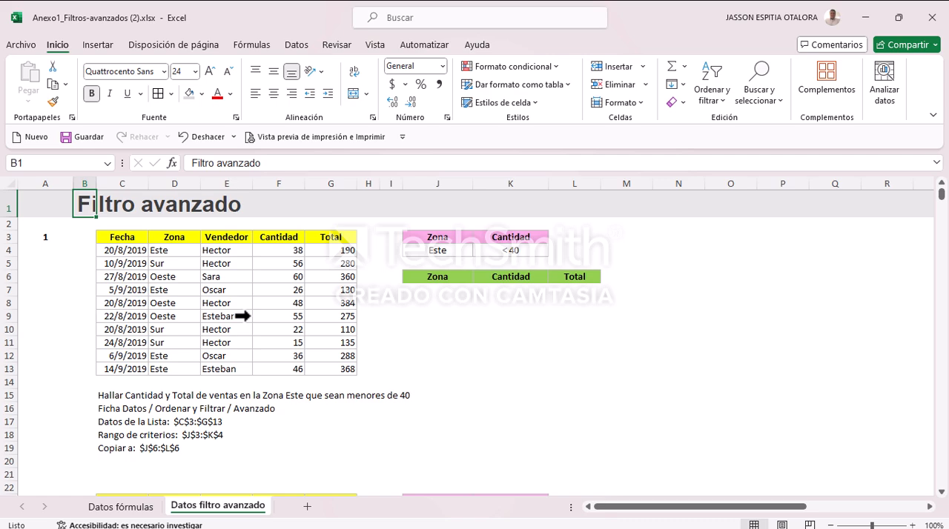
scroll(242, 316, "down", 16)
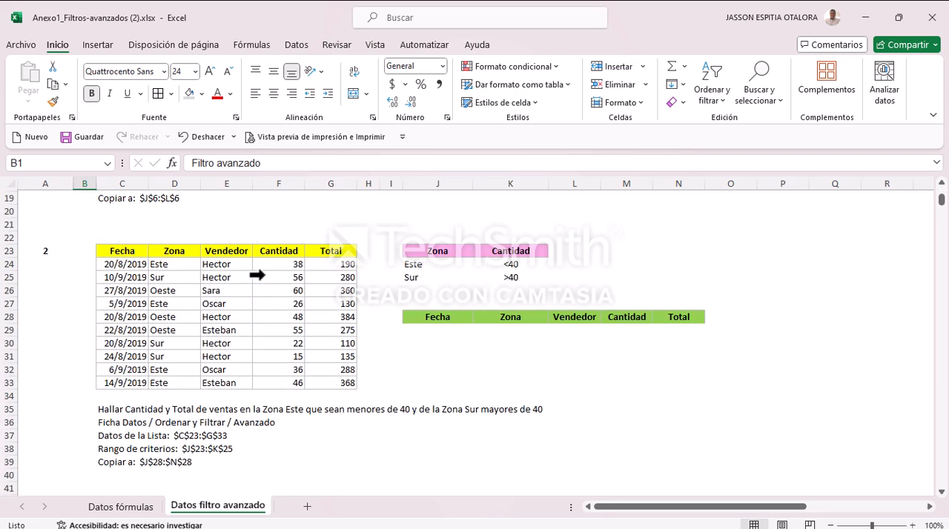
scroll(137, 379, "down", 4)
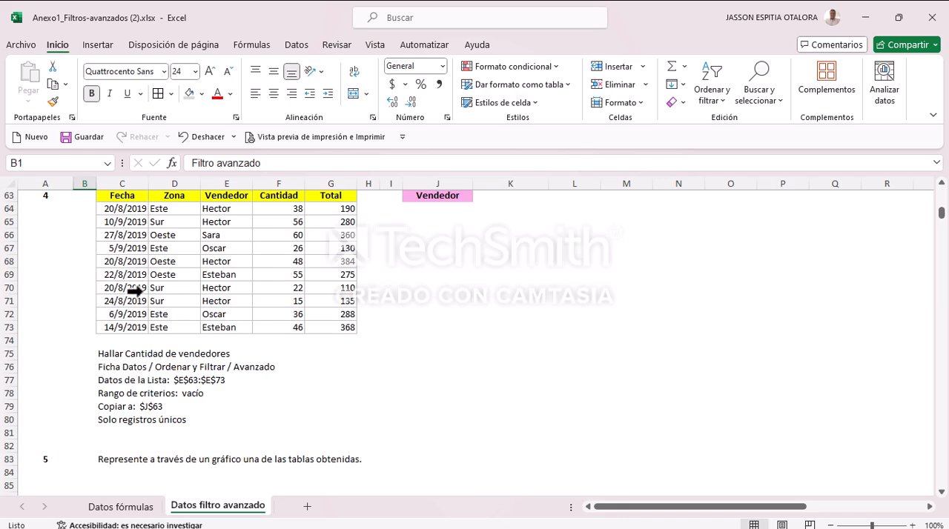
scroll(149, 326, "down", 3)
scroll(213, 370, "up", 20)
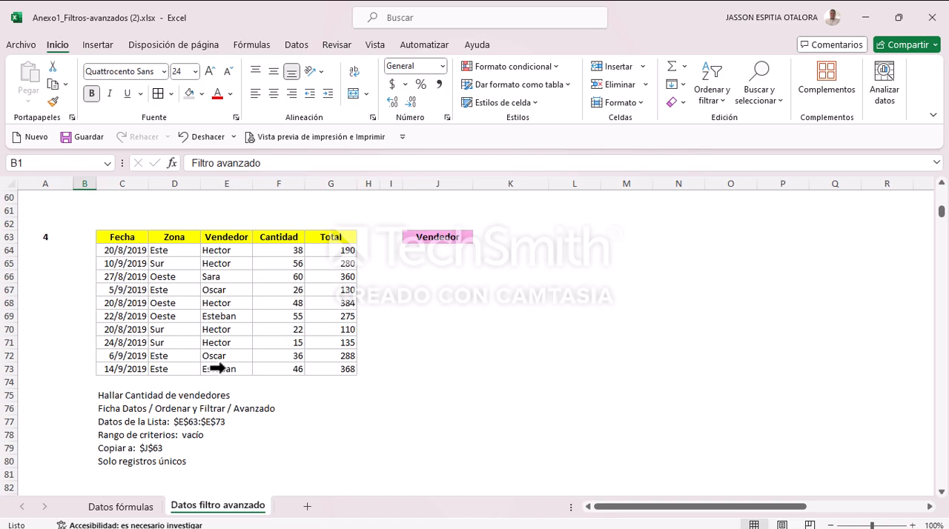
scroll(204, 345, "up", 4)
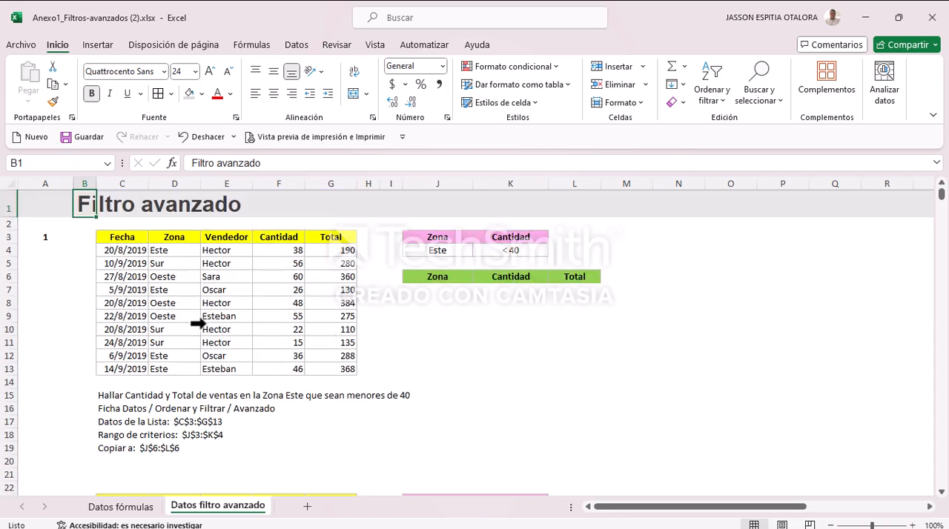
scroll(175, 286, "down", 20)
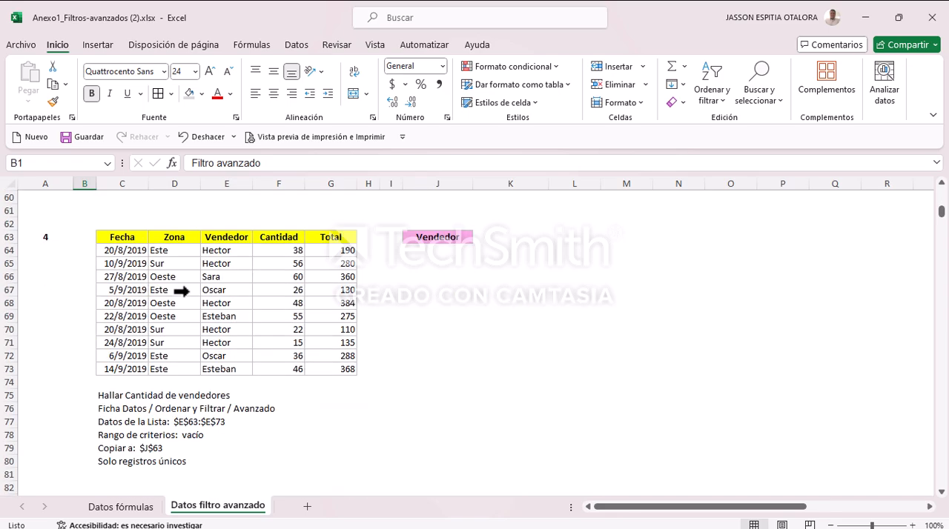
scroll(200, 366, "up", 20)
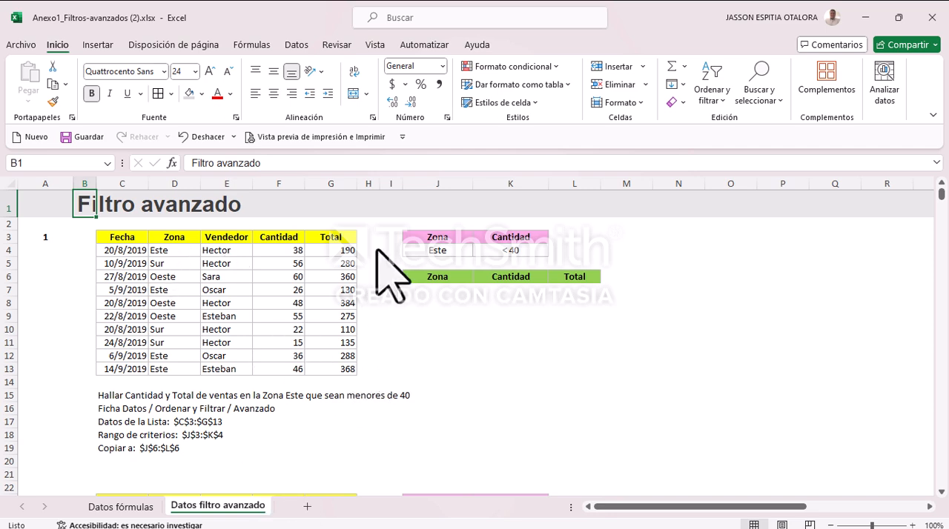
scroll(360, 329, "down", 8)
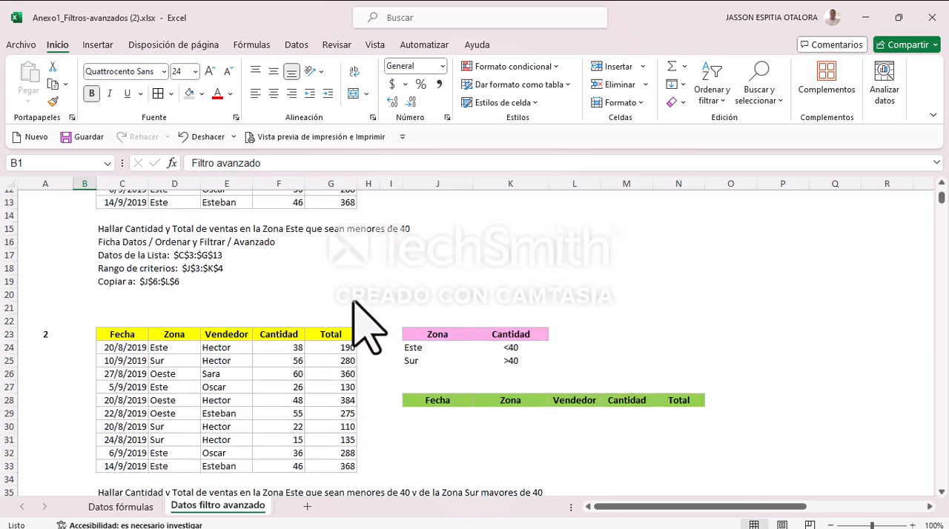
scroll(374, 329, "down", 13)
scroll(436, 395, "up", 9)
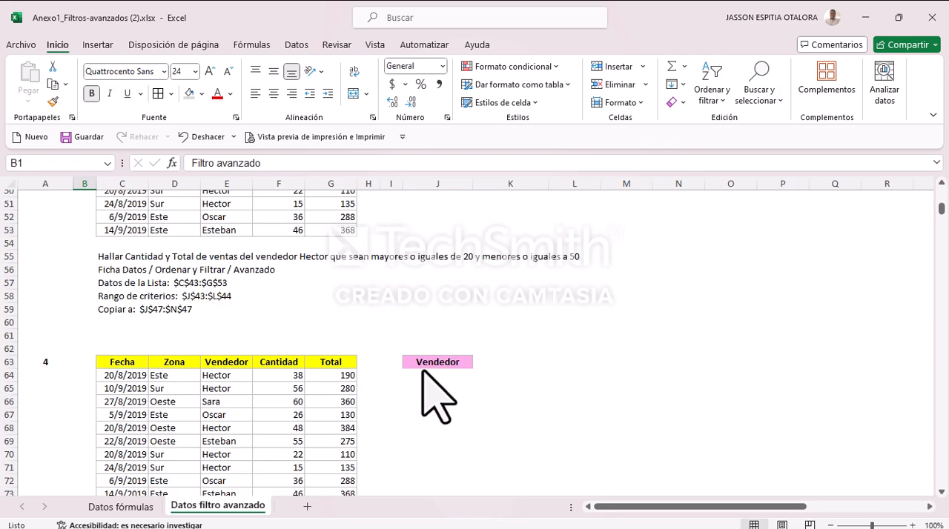
scroll(427, 356, "up", 2)
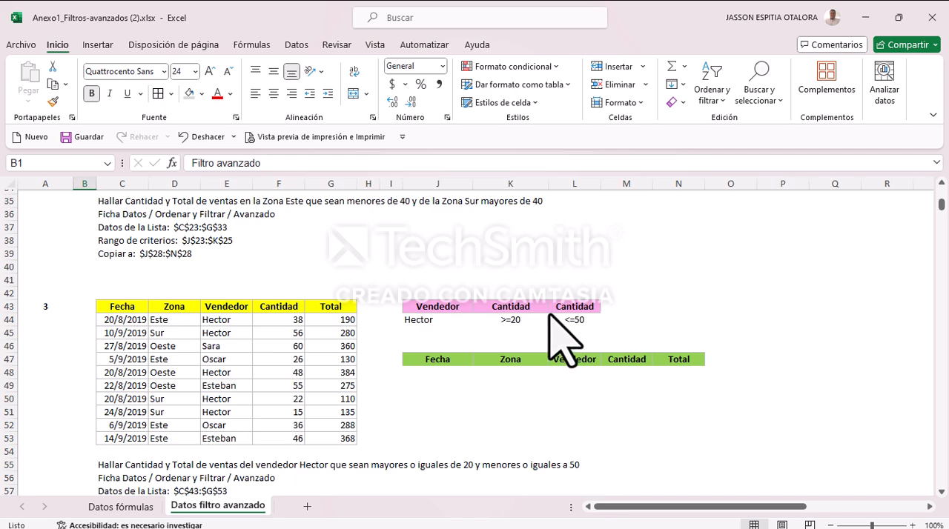
scroll(552, 317, "up", 4)
scroll(420, 398, "up", 3)
scroll(491, 350, "up", 4)
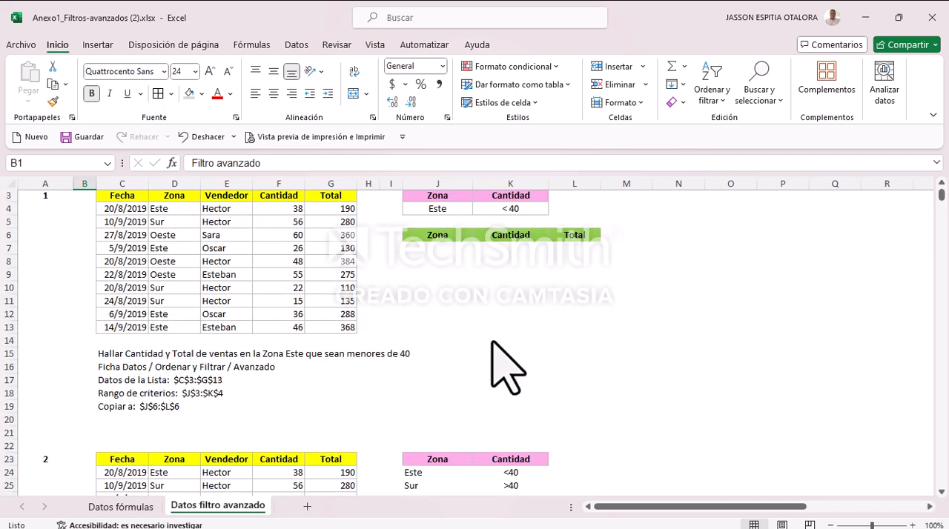
scroll(541, 278, "down", 5)
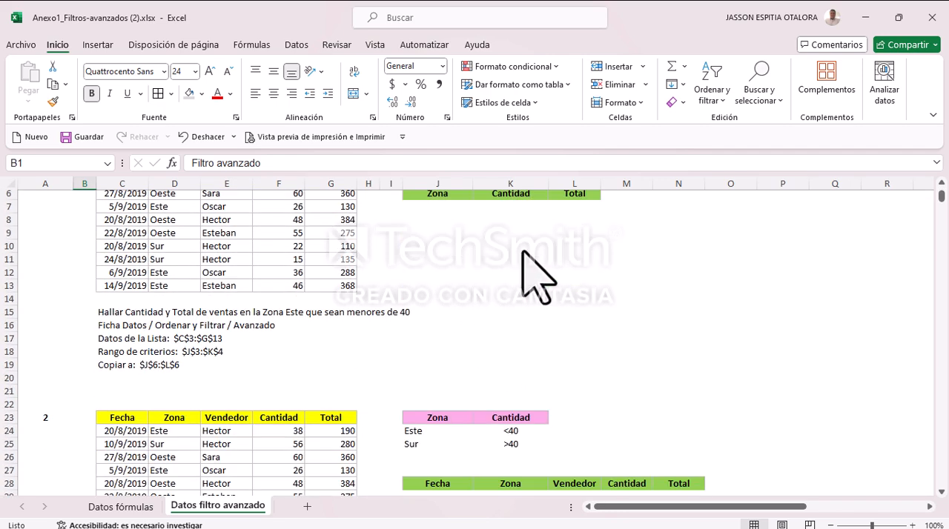
scroll(523, 308, "down", 7)
scroll(521, 317, "up", 9)
scroll(528, 329, "up", 3)
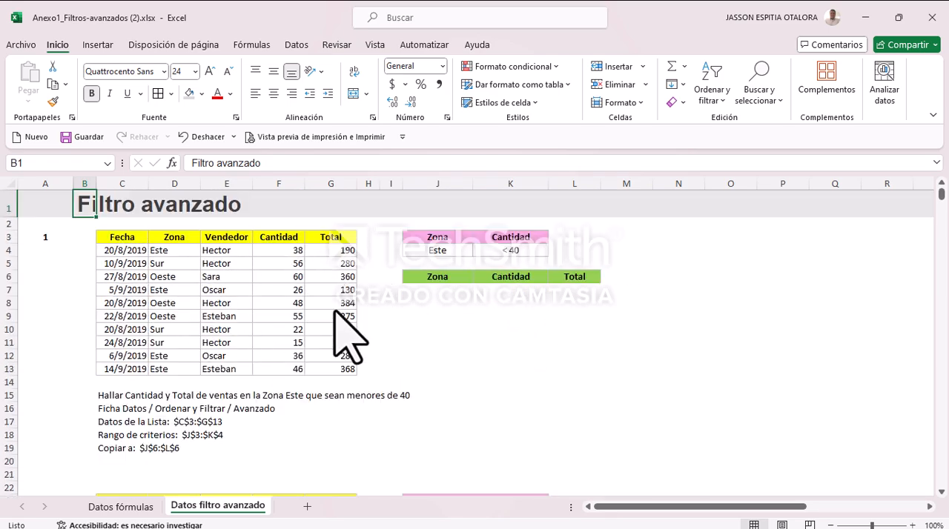
scroll(318, 289, "down", 7)
scroll(409, 312, "down", 5)
scroll(403, 307, "up", 12)
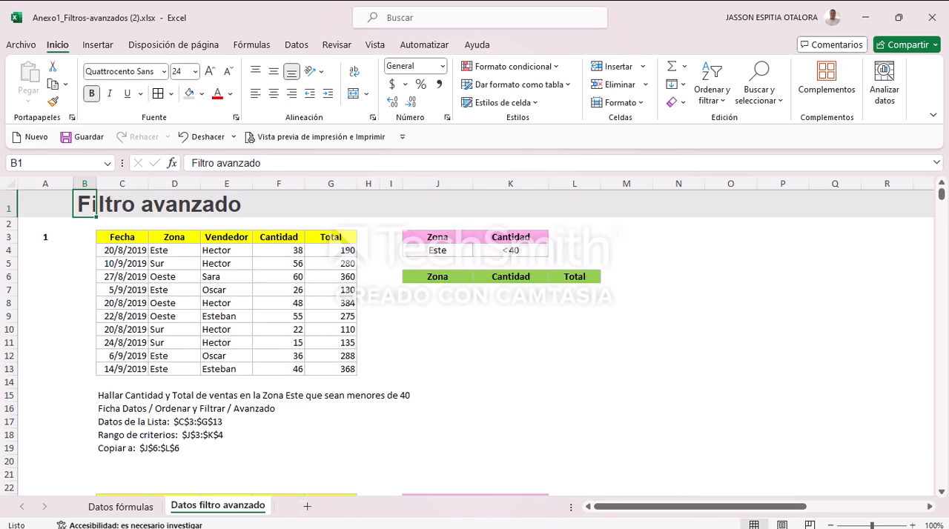
Step: Create a copy of the Datos filtro avanzado sheet at the end of the workbook
right_click(220, 506)
left_click(217, 510)
right_click(219, 502)
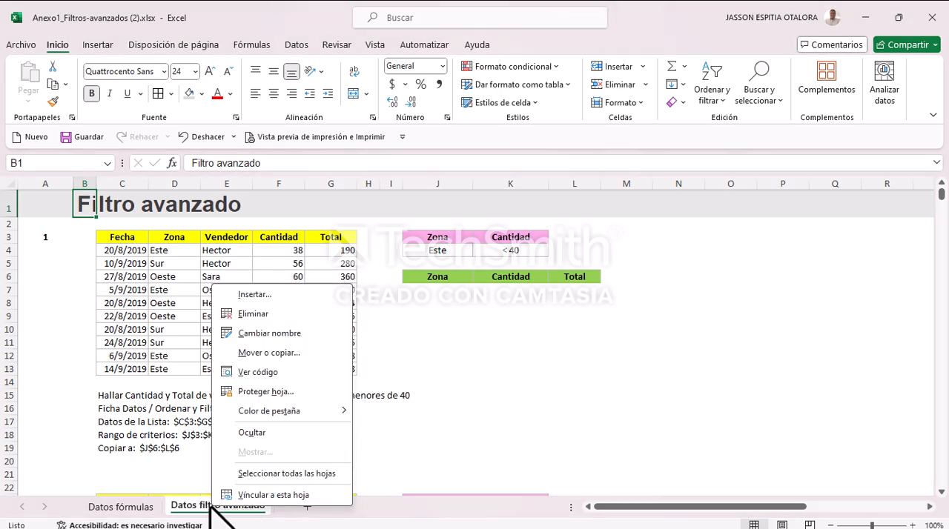
left_click(267, 353)
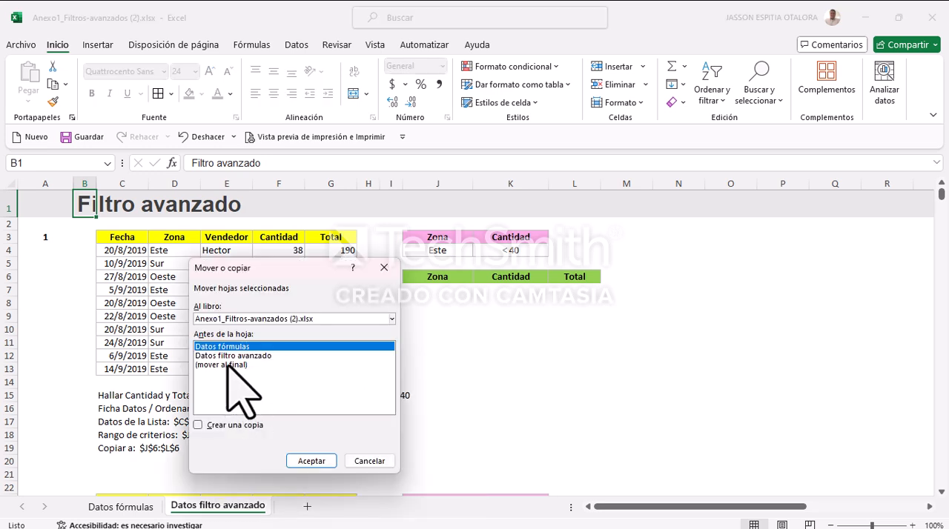
left_click(198, 424)
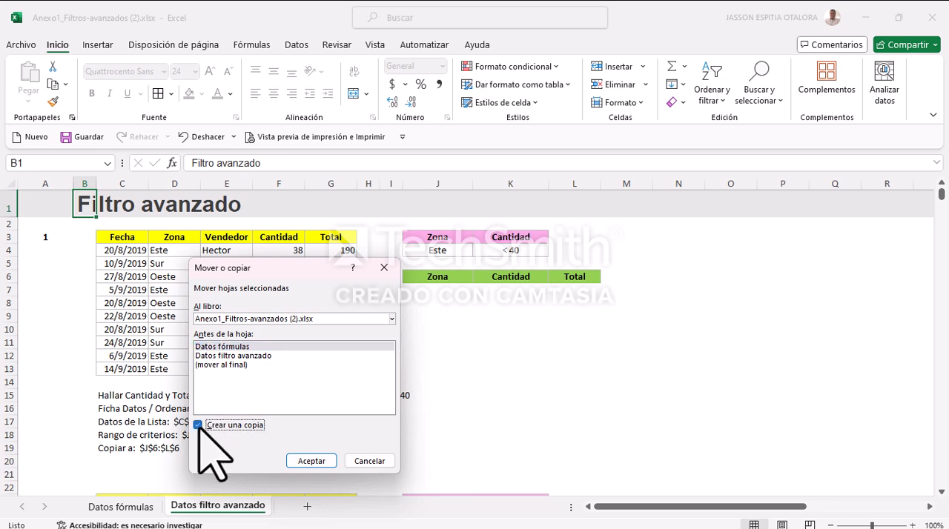
left_click(225, 365)
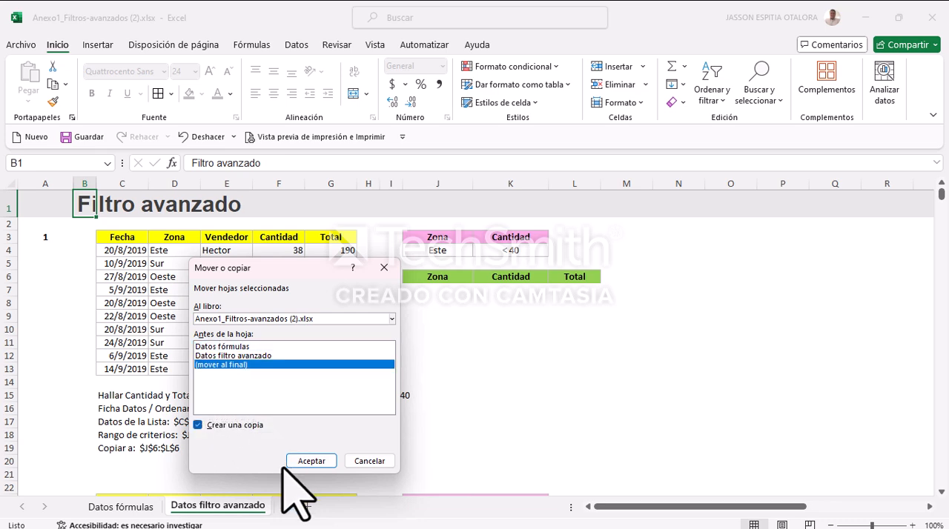
left_click(305, 463)
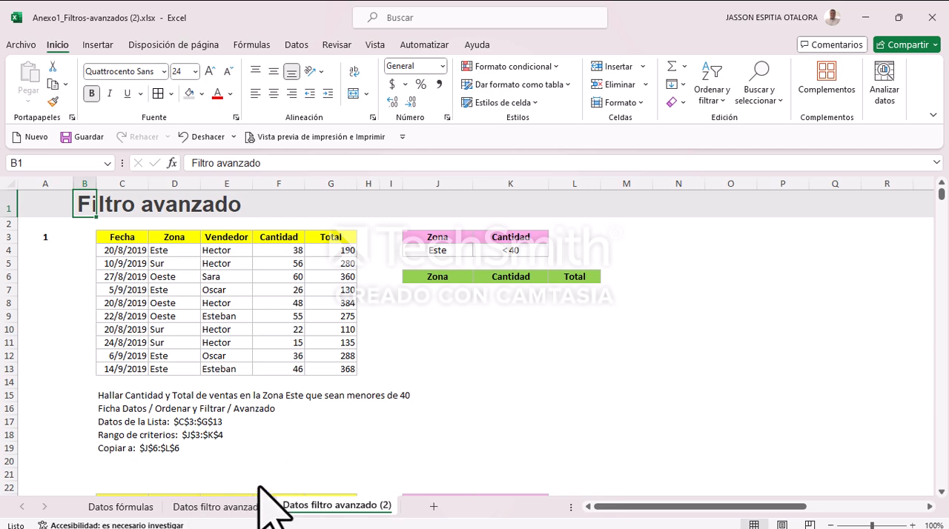
mouse_move(437, 512)
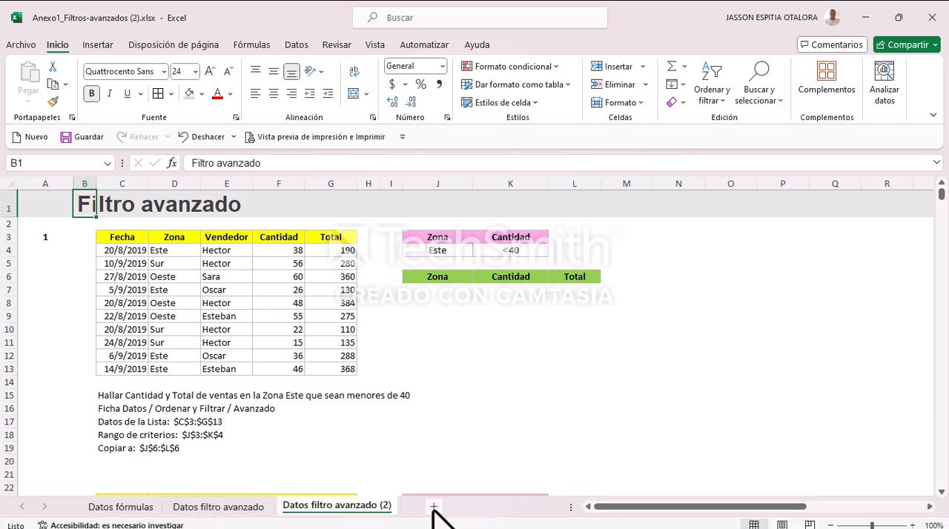
left_click(433, 507)
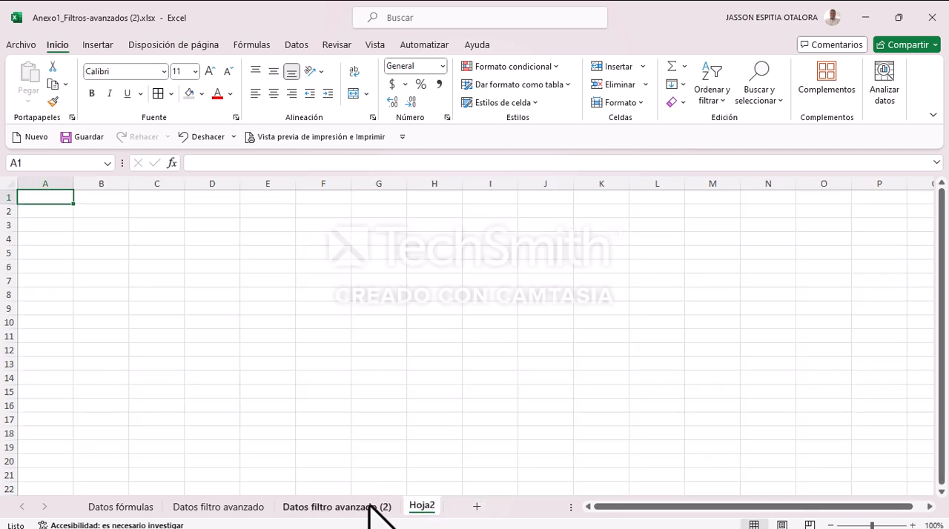
right_click(422, 507)
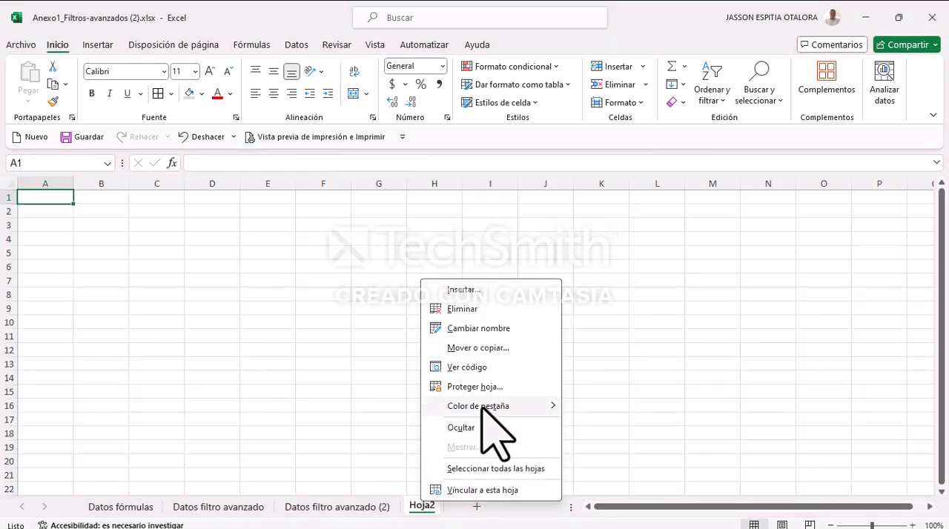
left_click(463, 309)
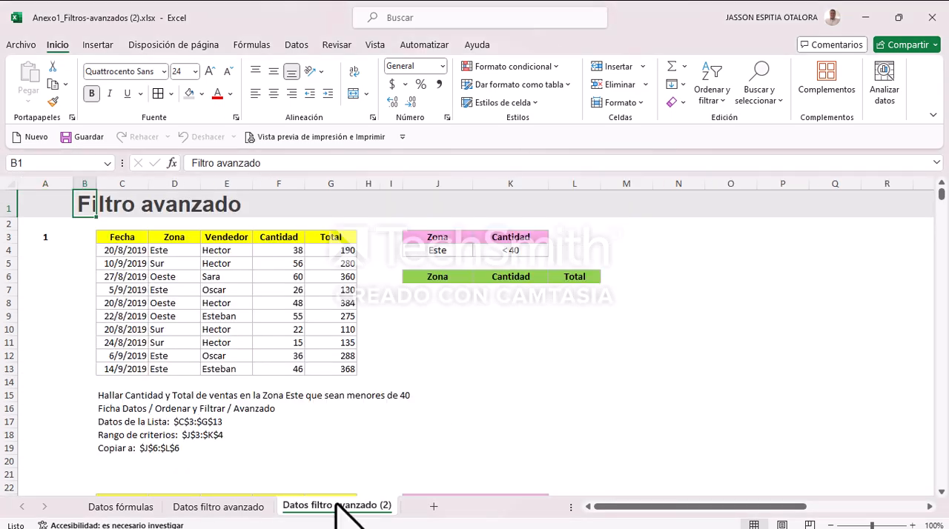
Step: Create a copy of the Datos filtro avanzado (2) sheet and place it at the end of the workbook
right_click(338, 506)
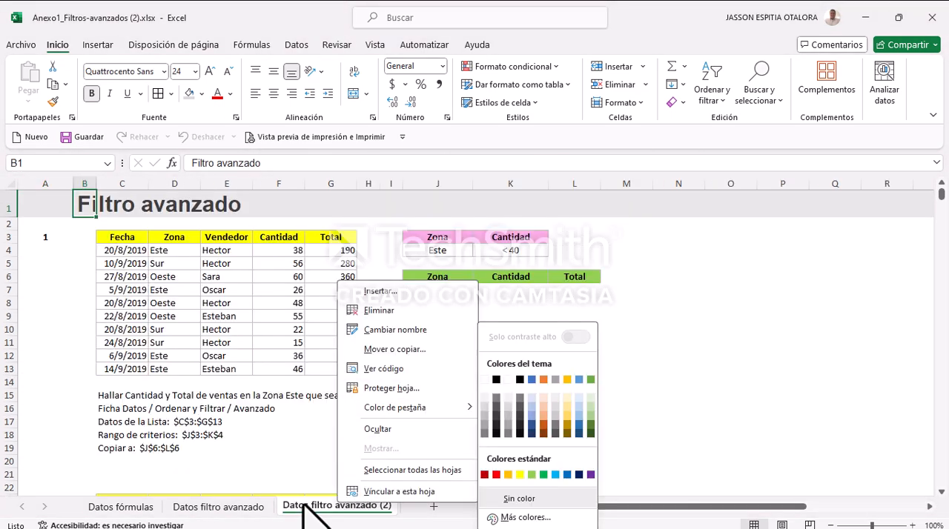
left_click(398, 351)
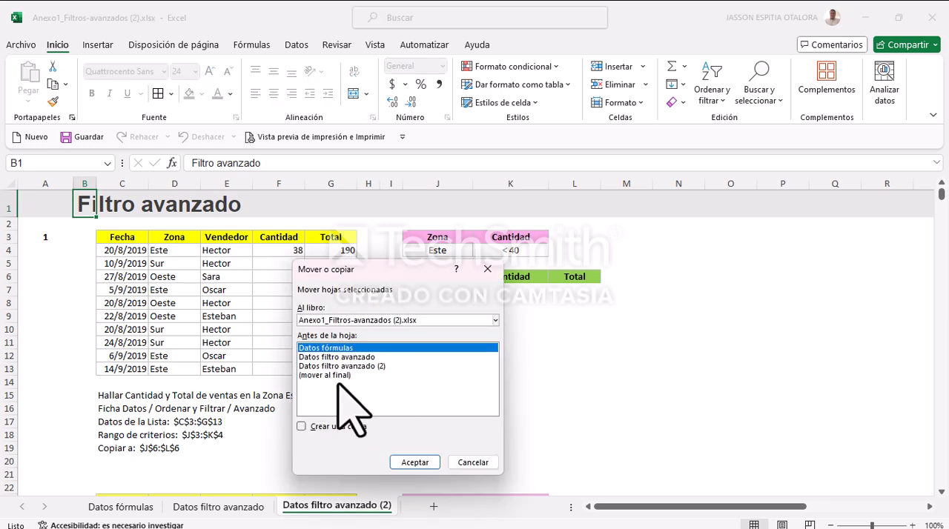
left_click(313, 426)
left_click(325, 375)
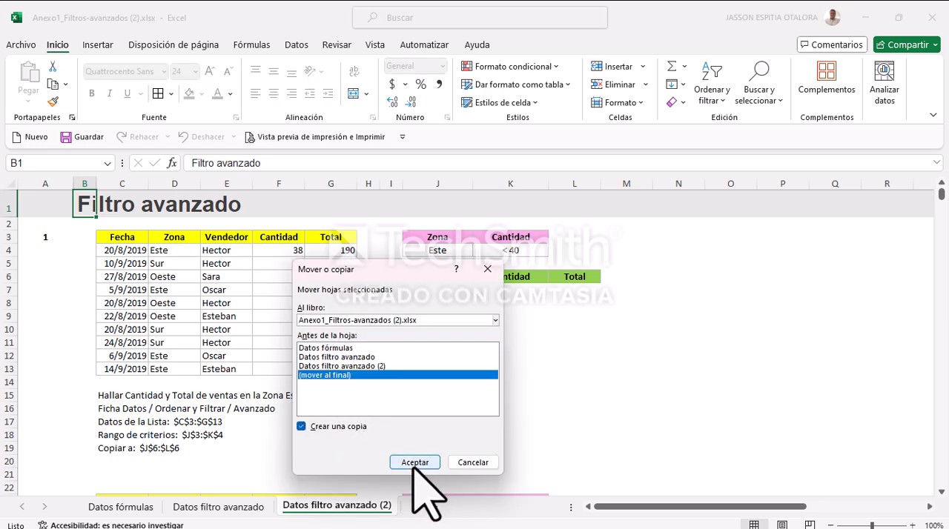
left_click(415, 462)
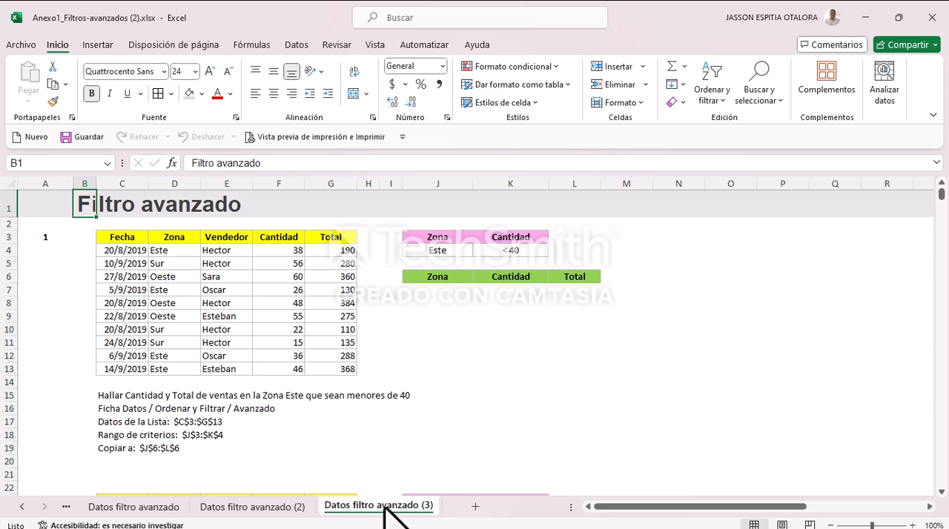
Step: Create a copy of the Datos filtro avanzado (3) sheet and place it at the end of the workbook
right_click(384, 510)
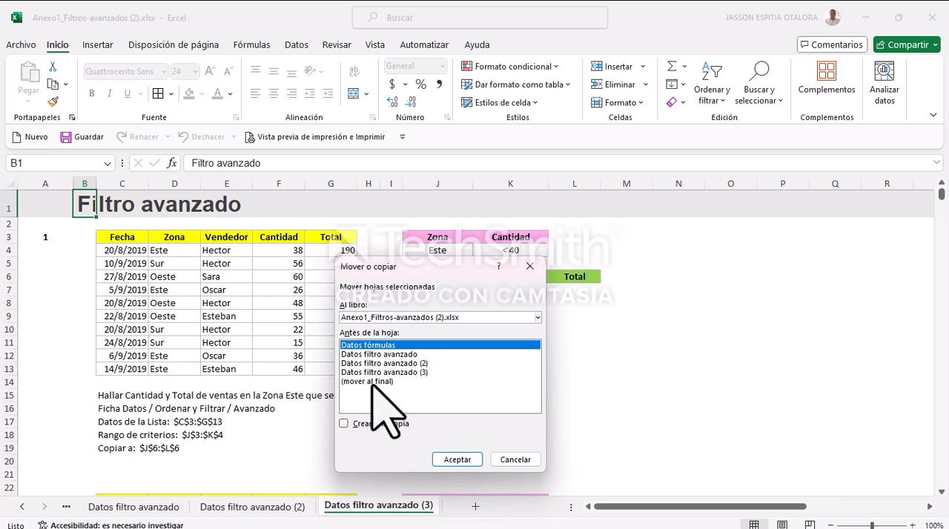
left_click(344, 423)
left_click(367, 381)
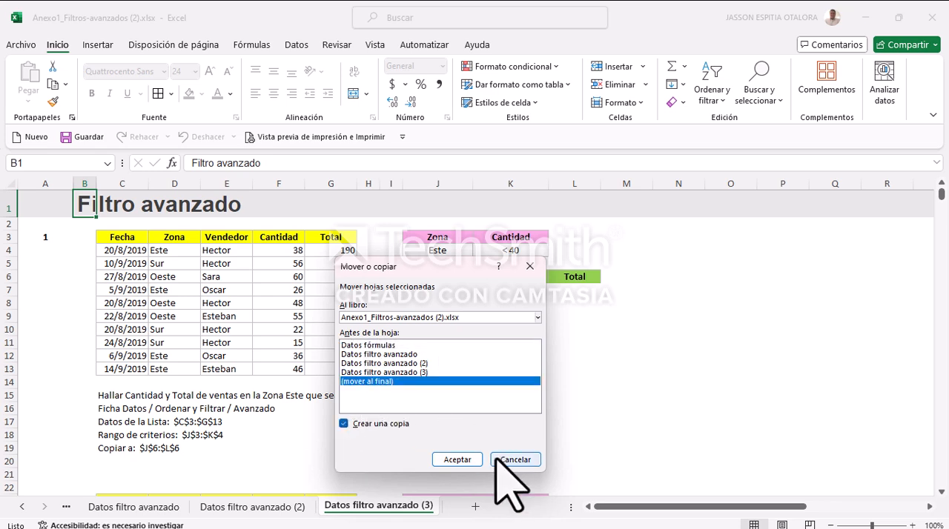
left_click(453, 459)
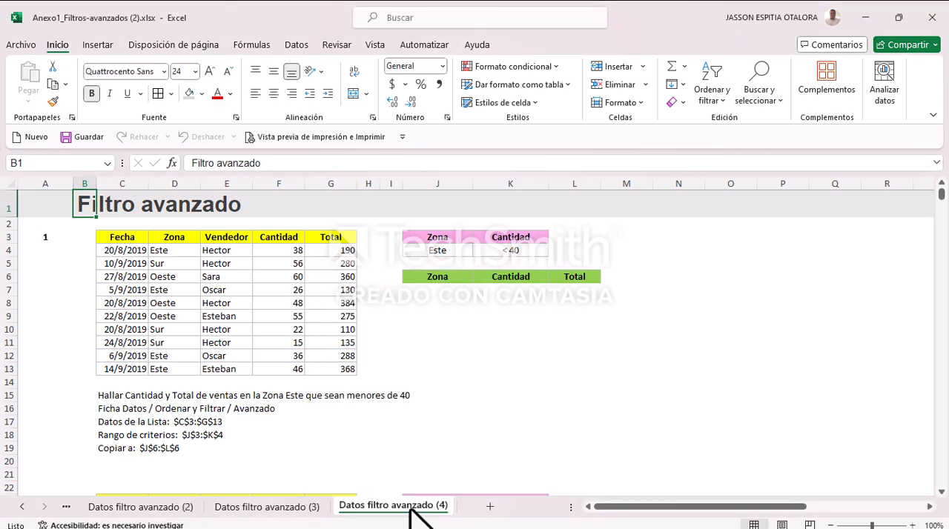
Step: On the Datos filtro avanzado sheet, delete the rows of exercises 2 to 5, down to row 165, keeping only exercise 1
left_click(23, 506)
left_click(23, 506)
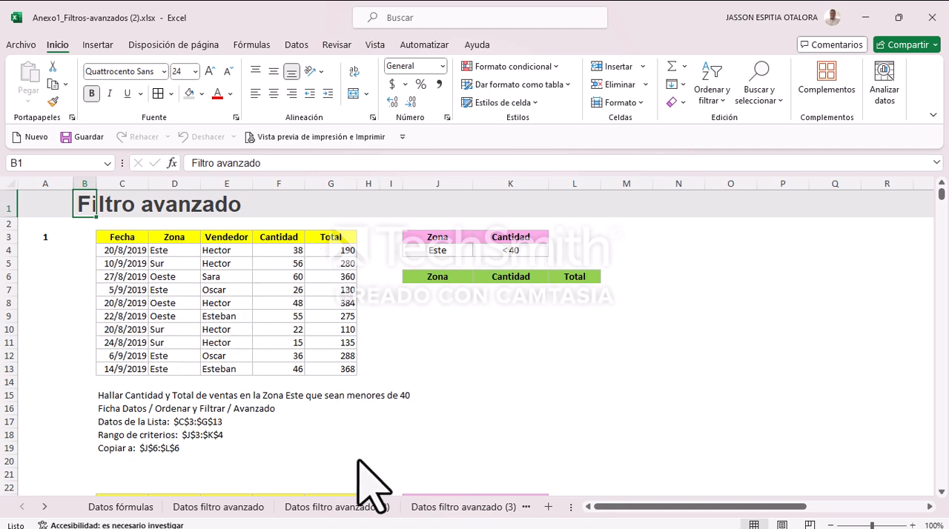
left_click(219, 507)
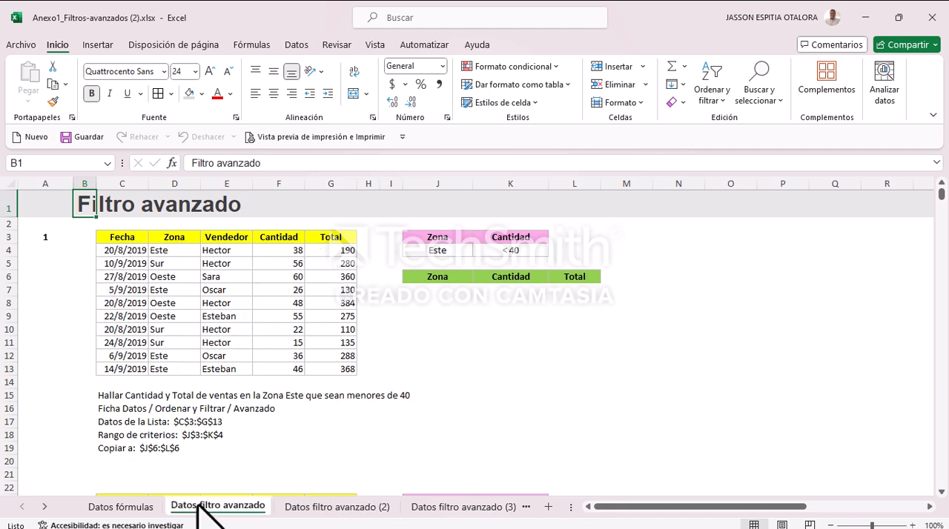
scroll(70, 326, "down", 5)
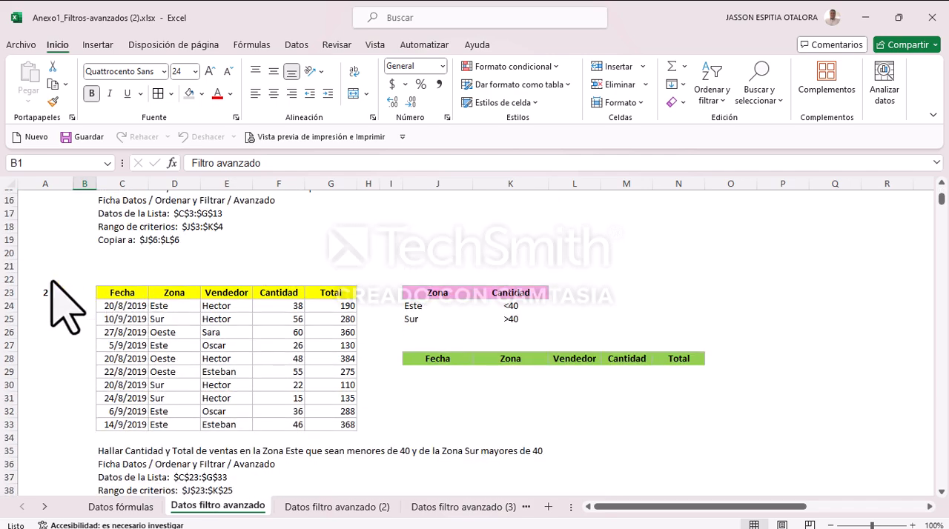
left_click_drag(9, 284, 13, 414)
right_click(3, 289)
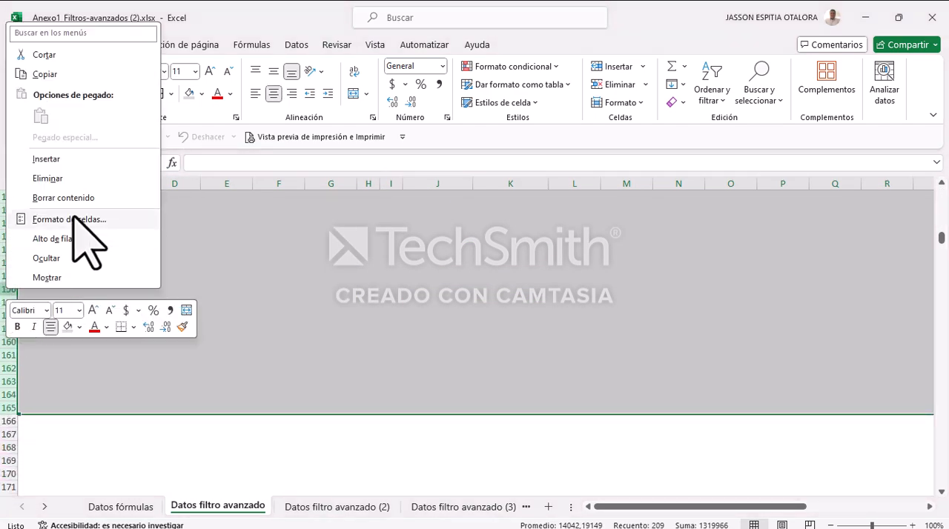
left_click(64, 178)
scroll(304, 360, "up", 2)
left_click(528, 332)
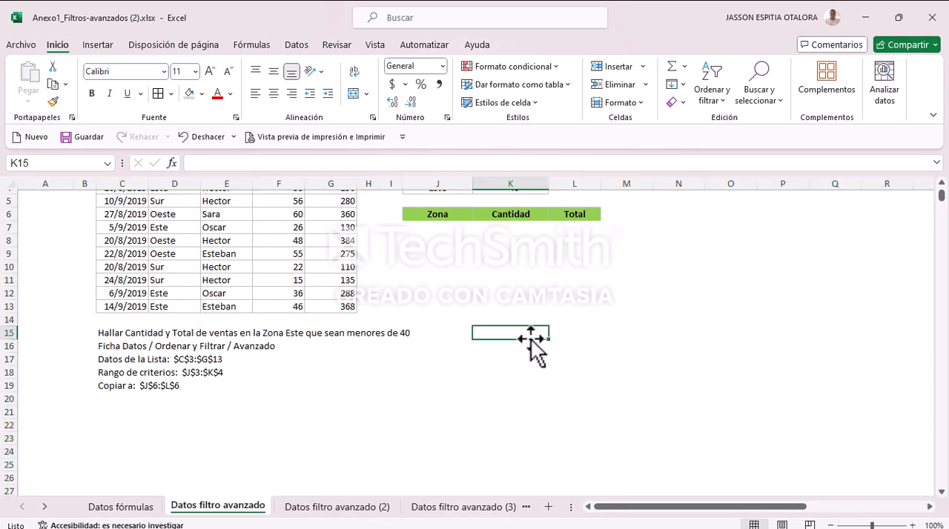
scroll(531, 334, "up", 2)
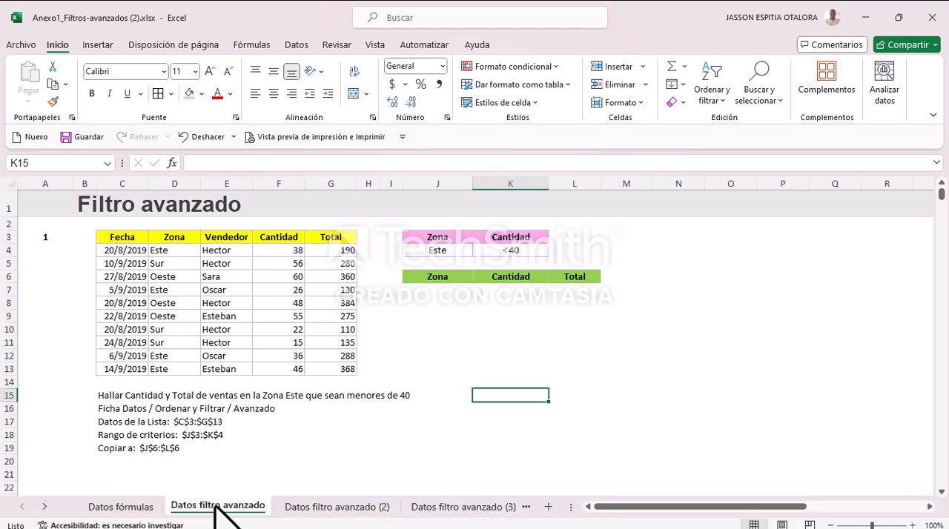
Step: On the Datos filtro avanzado (2) sheet, delete exercise 1 in rows 3 to 20 and one spare blank row above exercise 2
left_click(341, 507)
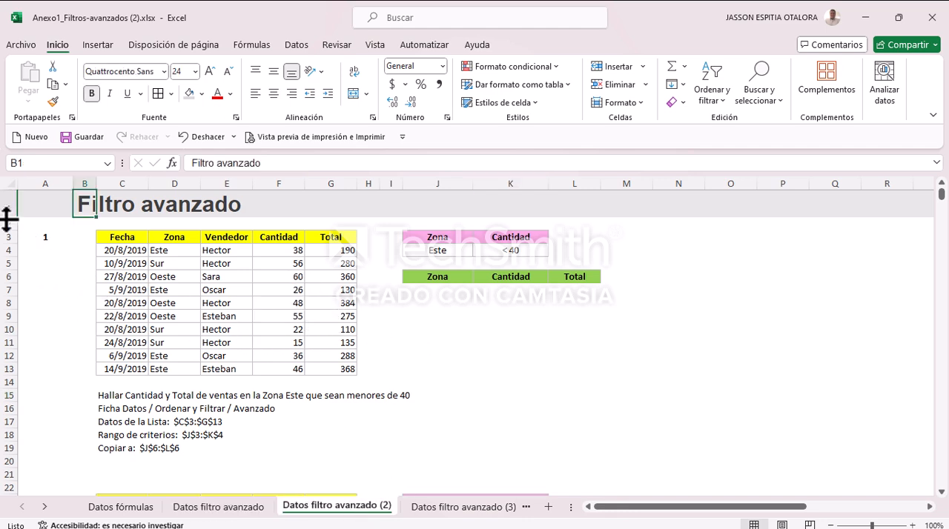
left_click_drag(4, 236, 4, 467)
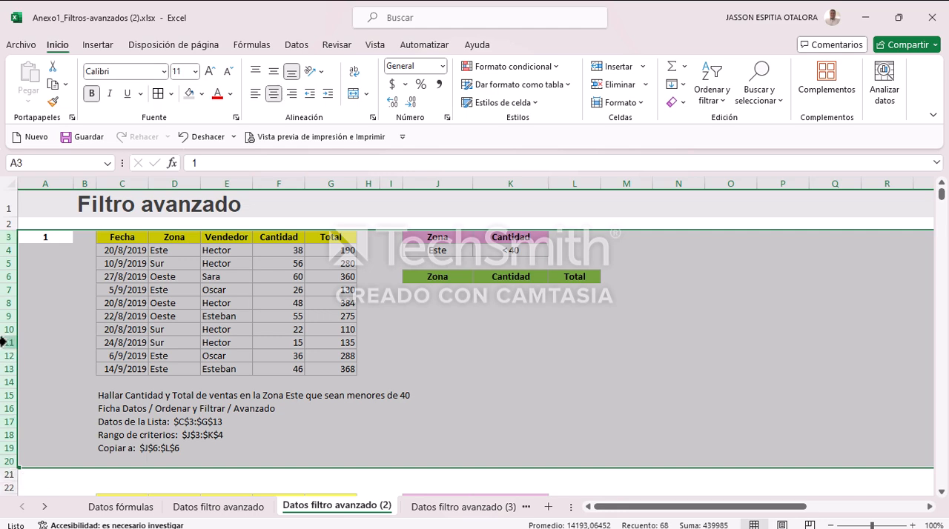
right_click(4, 341)
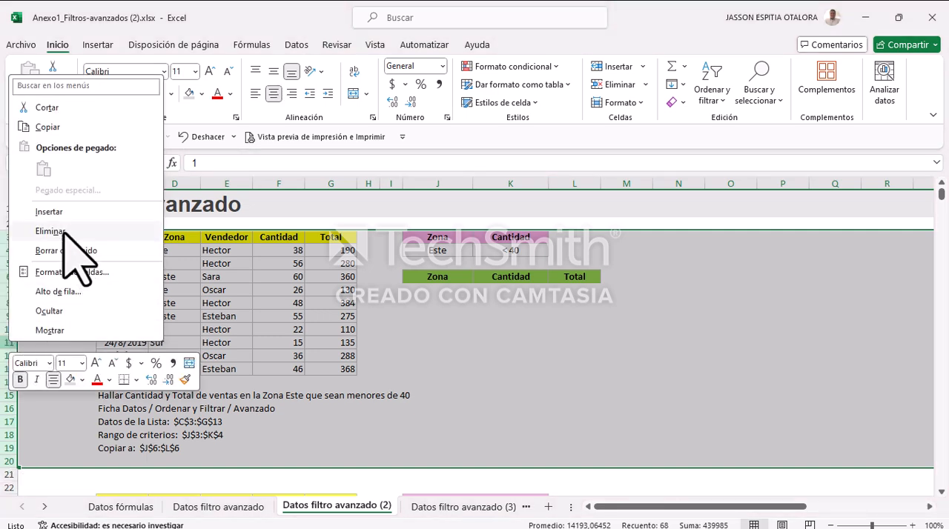
left_click(30, 230)
left_click(7, 238)
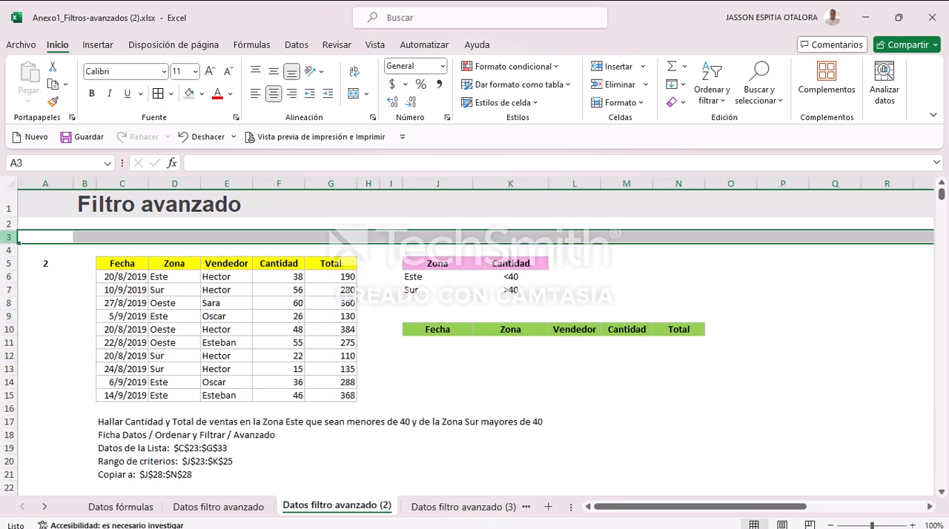
right_click(8, 238)
left_click(58, 398)
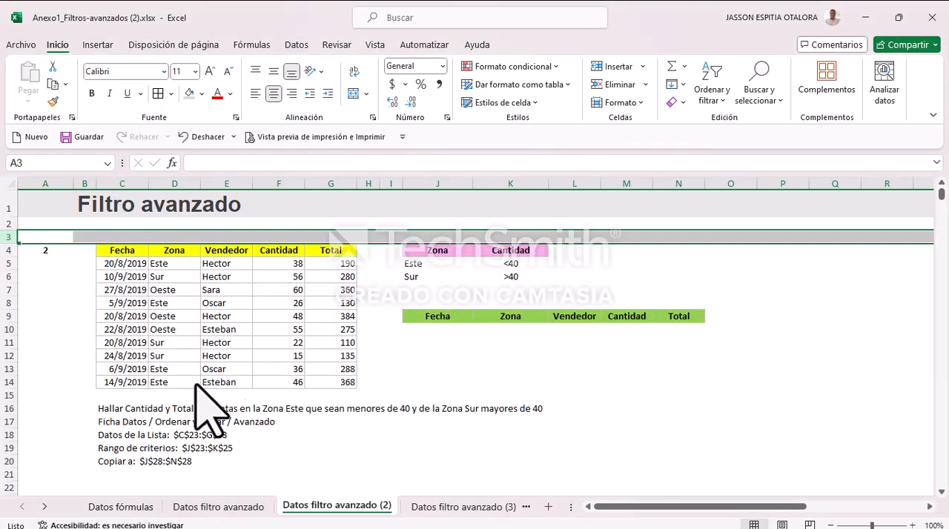
Step: Delete the rows below exercise 2, from row 22 to 153, on the Datos filtro avanzado (2) sheet
left_click(231, 369)
scroll(123, 356, "down", 6)
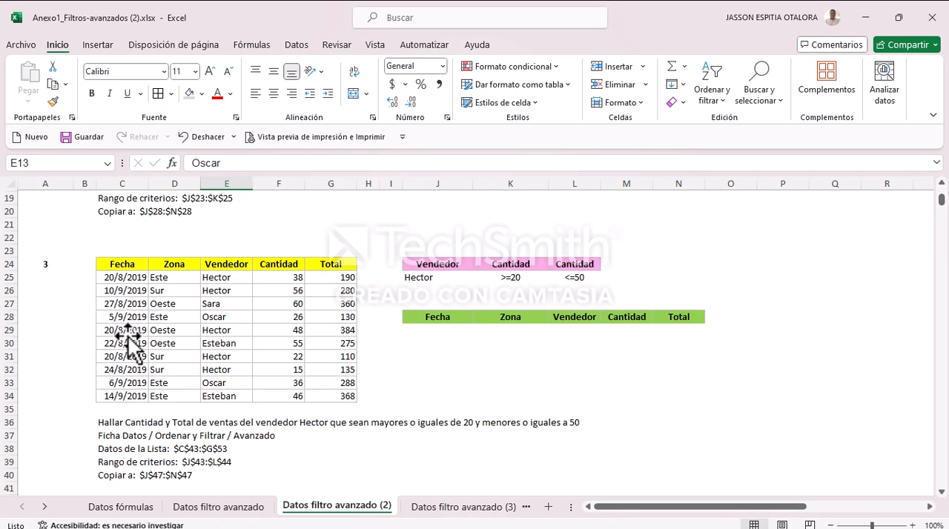
left_click_drag(5, 238, 26, 401)
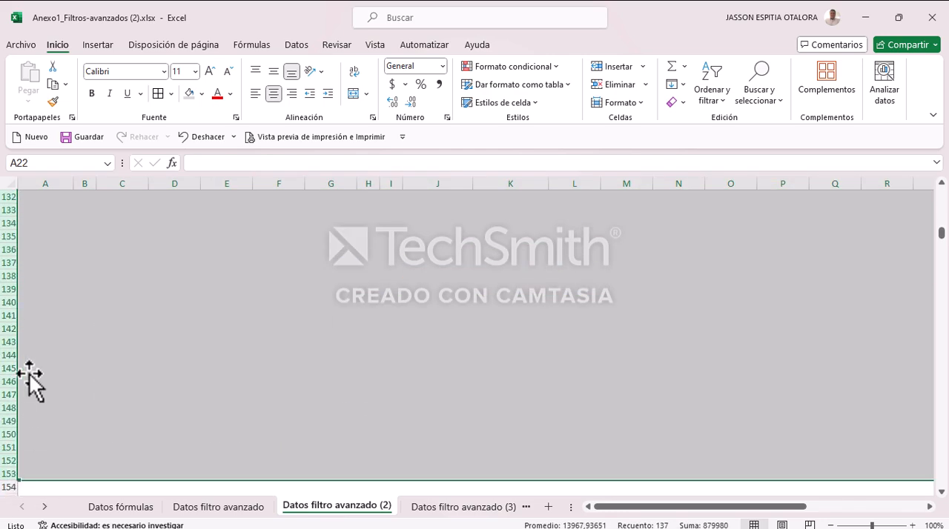
right_click(9, 301)
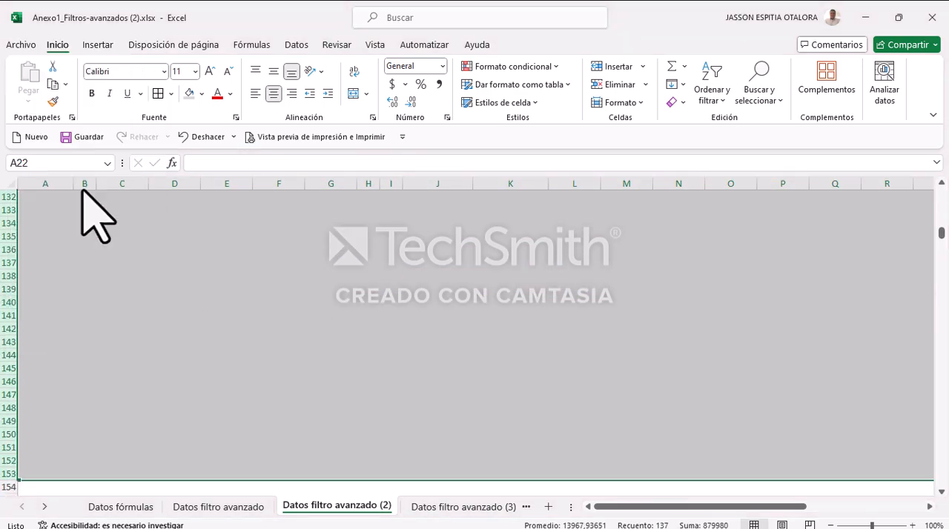
left_click(83, 185)
scroll(360, 307, "up", 4)
left_click(366, 305)
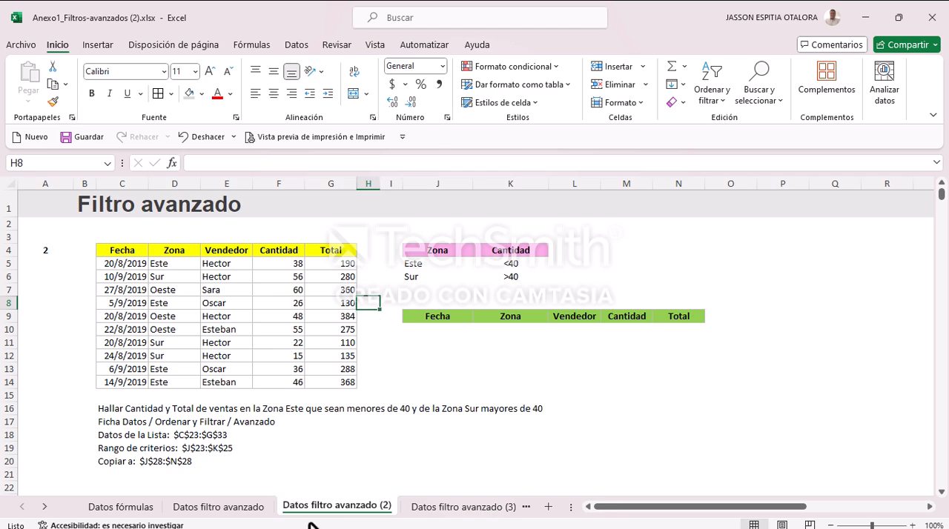
Step: On the Datos filtro avanzado (3) sheet, delete rows 3 to 41 containing exercises 1 and 2
left_click(485, 510)
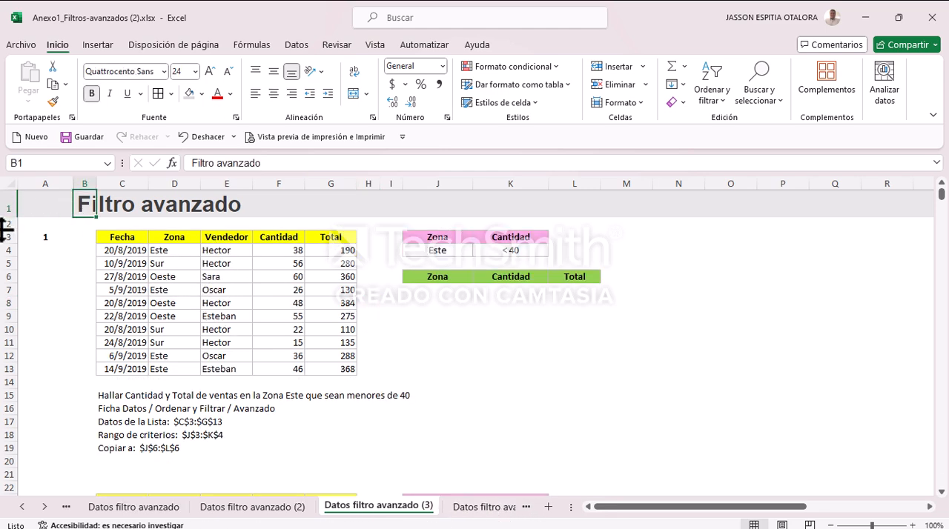
left_click_drag(9, 239, 8, 273)
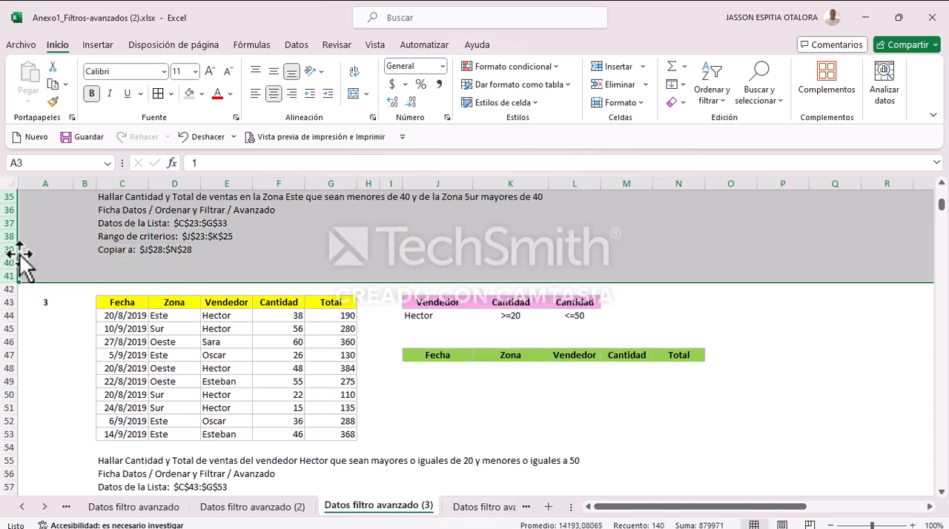
right_click(20, 254)
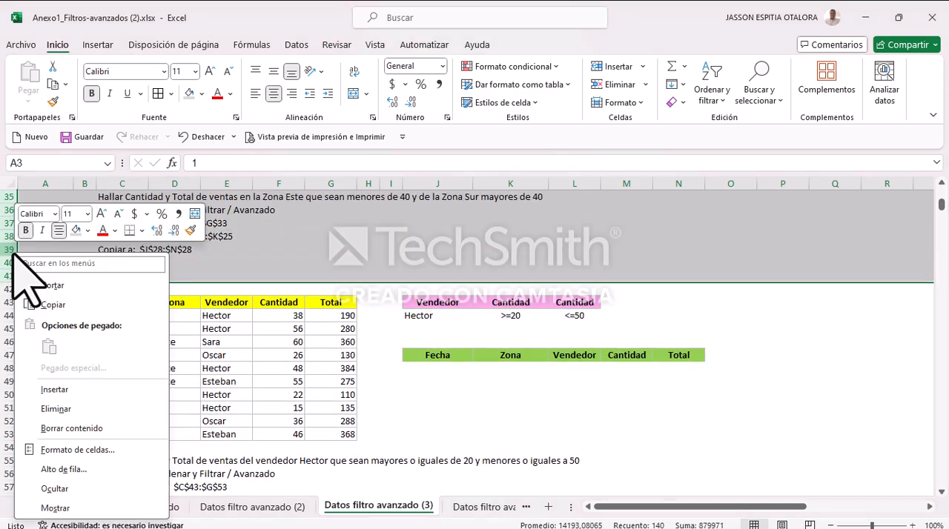
left_click(95, 409)
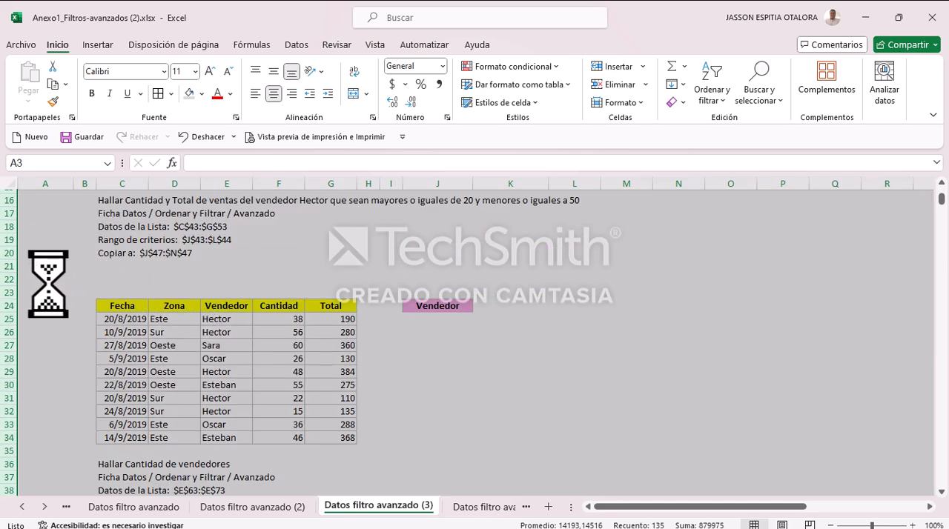
Step: Delete rows 22 to 112 below exercise 3 on the Datos filtro avanzado (3) sheet
left_click_drag(2, 279, 5, 342)
right_click(4, 272)
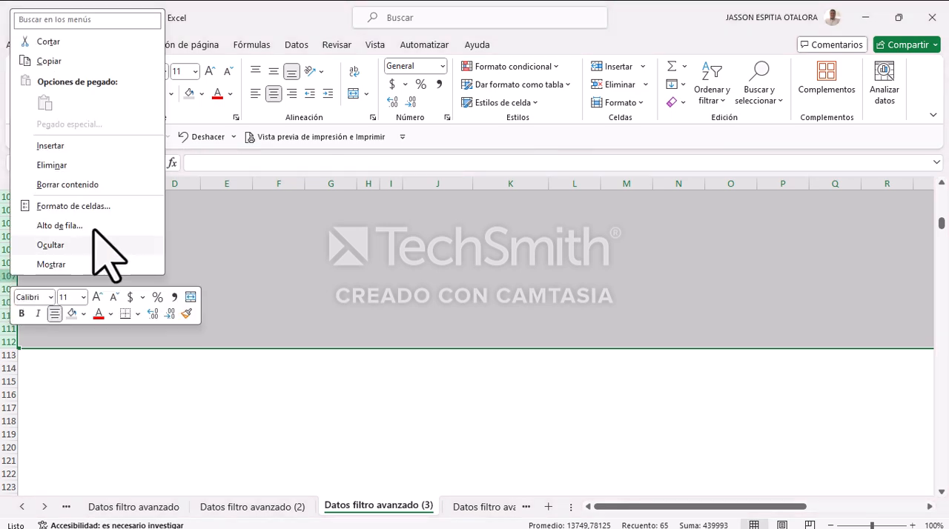
left_click(51, 165)
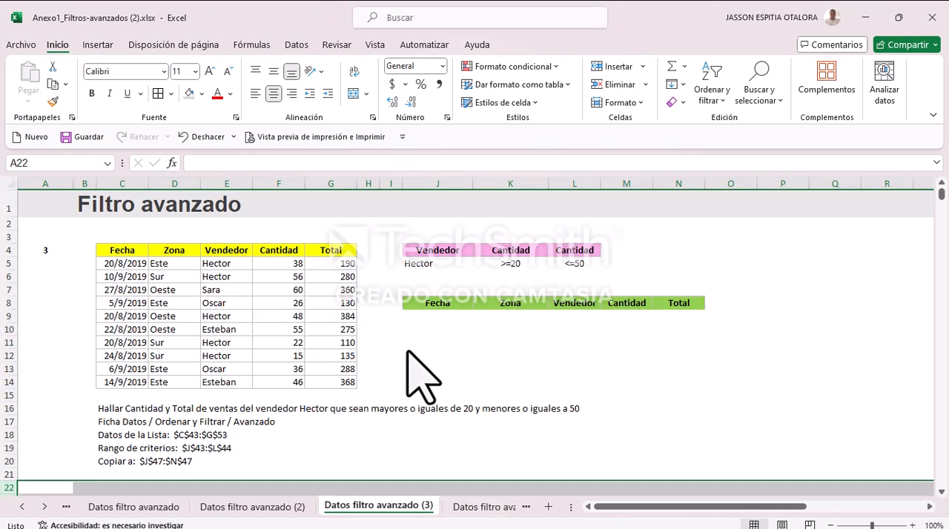
Step: On the Datos filtro avanzado (4) sheet, delete rows 2 to 61 containing exercises 1 to 3
left_click(512, 513)
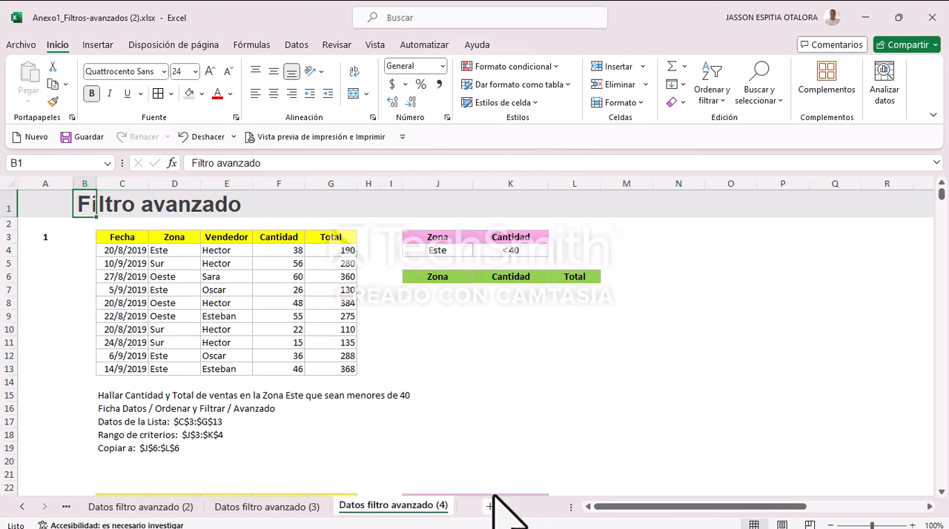
left_click_drag(4, 231, 4, 393)
right_click(35, 395)
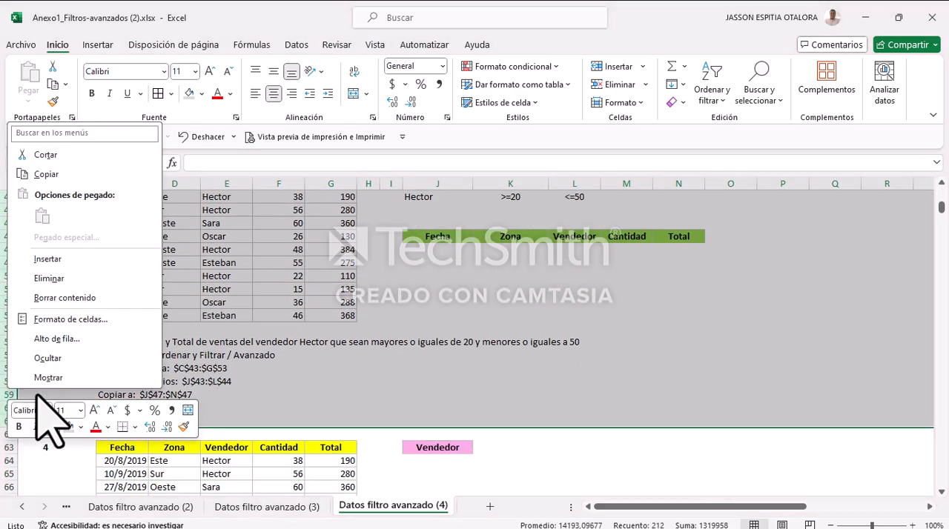
left_click(85, 284)
Step: Remove exercise 5 from rows 21 to 34 of the Datos filtro avanzado (4) sheet, keeping only exercise 4
scroll(163, 445, "down", 4)
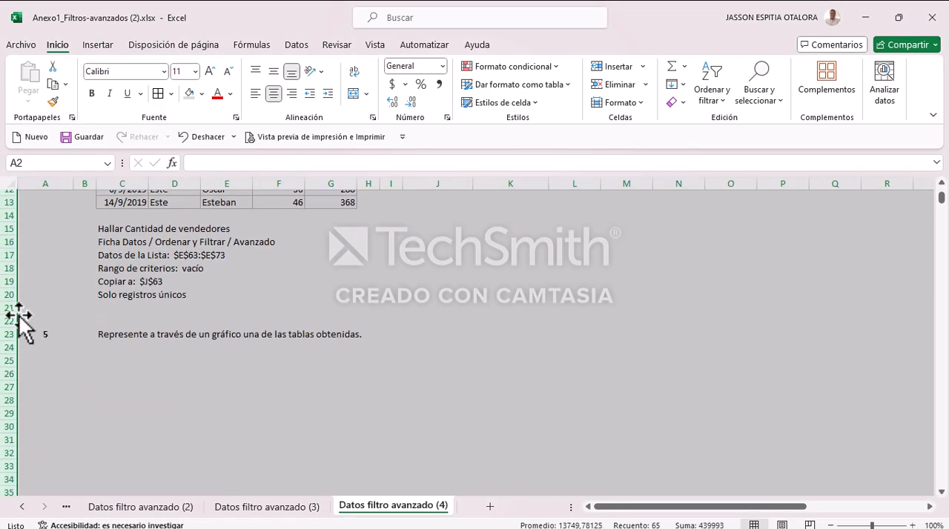
left_click_drag(2, 311, 11, 482)
right_click(29, 367)
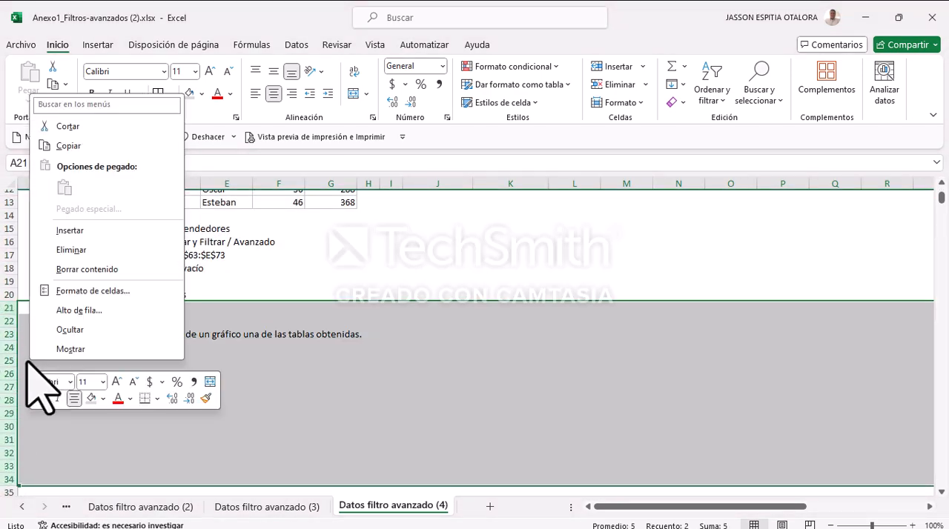
left_click(76, 269)
left_click(437, 387)
scroll(571, 449, "up", 4)
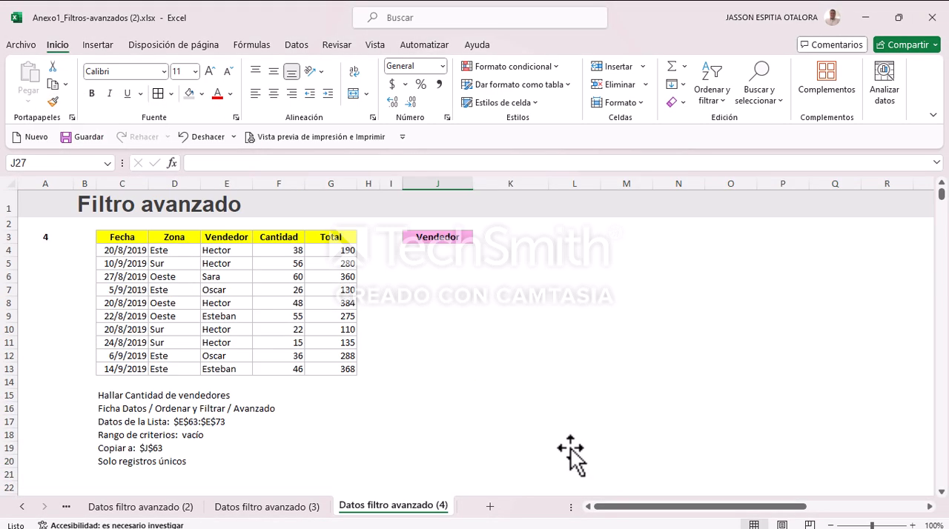
Step: Open the Datos filtro avanzado (2) sheet and widen the sheet tab area to fit all the Datos filtro avanzado tabs
left_click(152, 507)
left_click(21, 507)
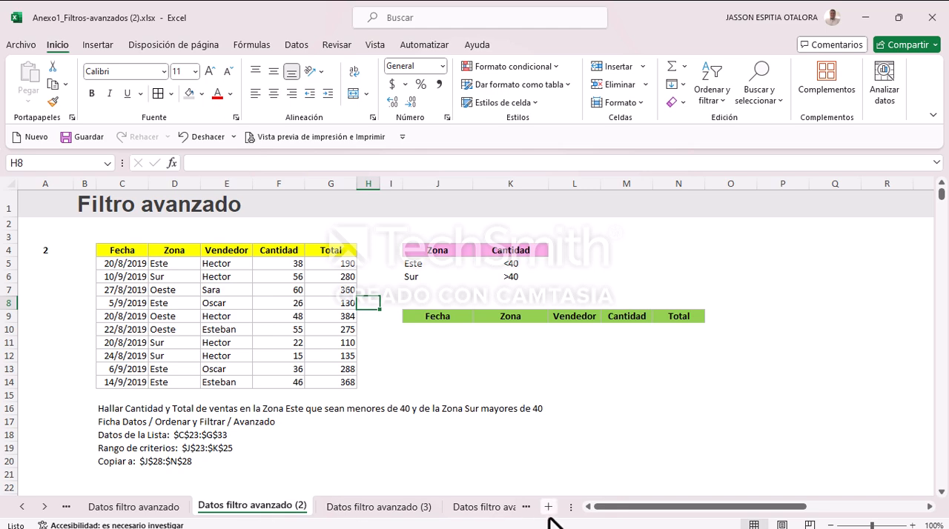
left_click_drag(570, 506, 653, 508)
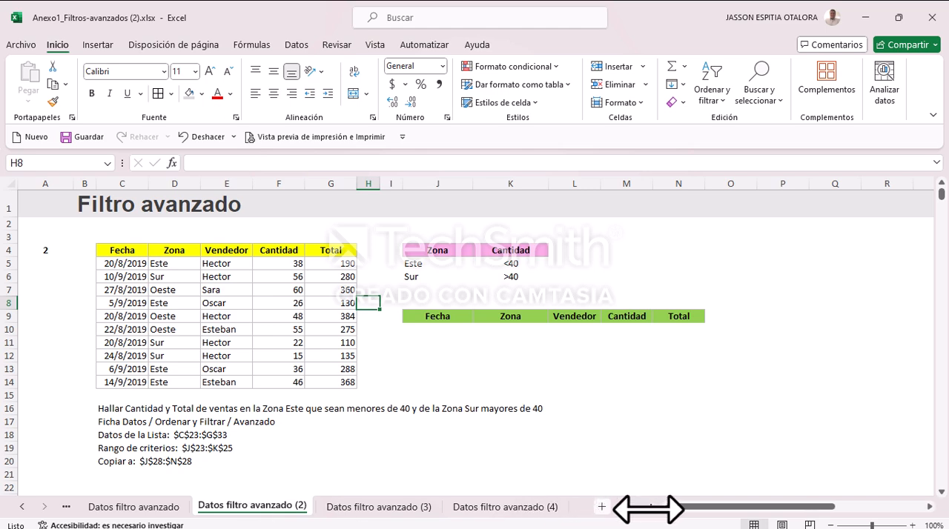
Step: Check the exercise kept on each of the first three Datos filtro avanzado sheets and return to Datos filtro avanzado
left_click(134, 512)
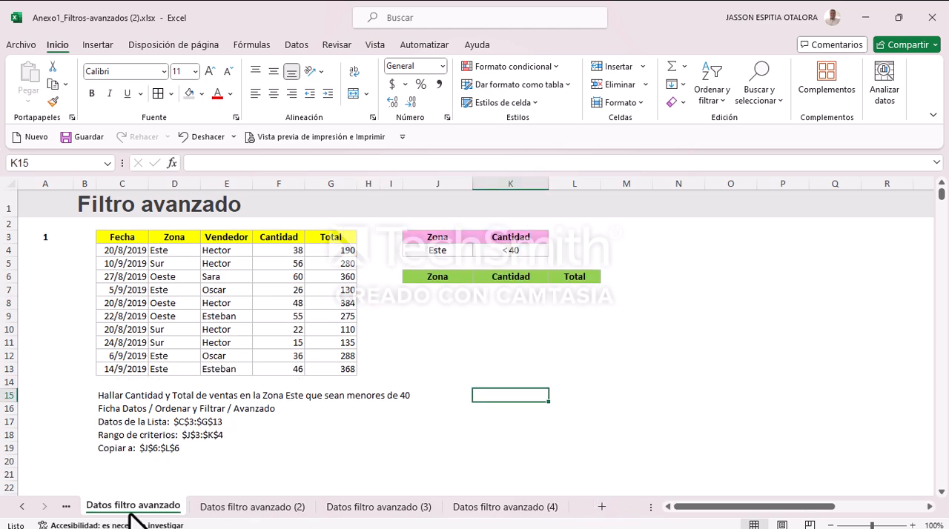
left_click(251, 510)
left_click(378, 507)
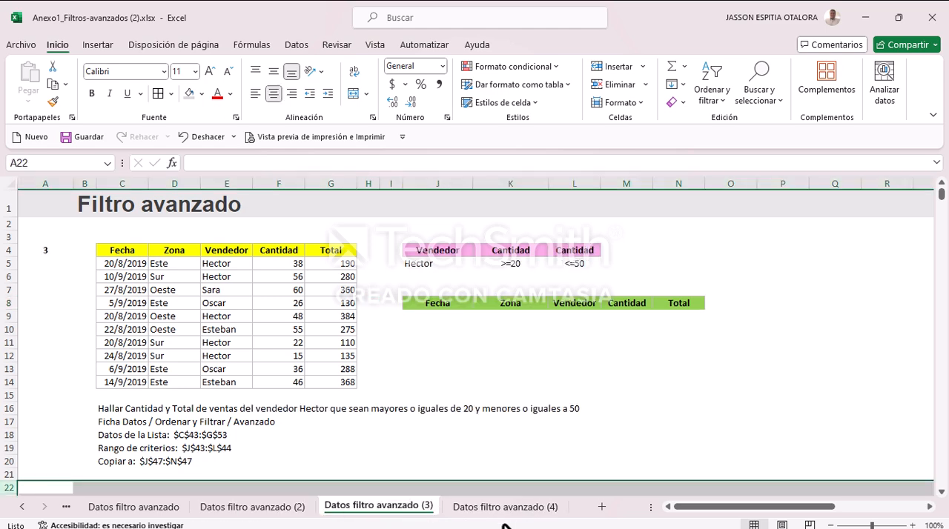
left_click(133, 510)
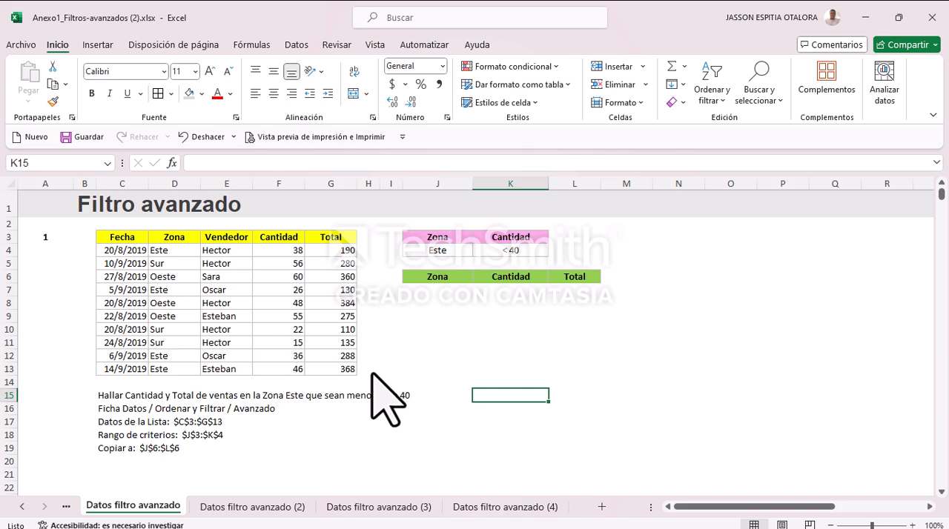
mouse_move(100, 523)
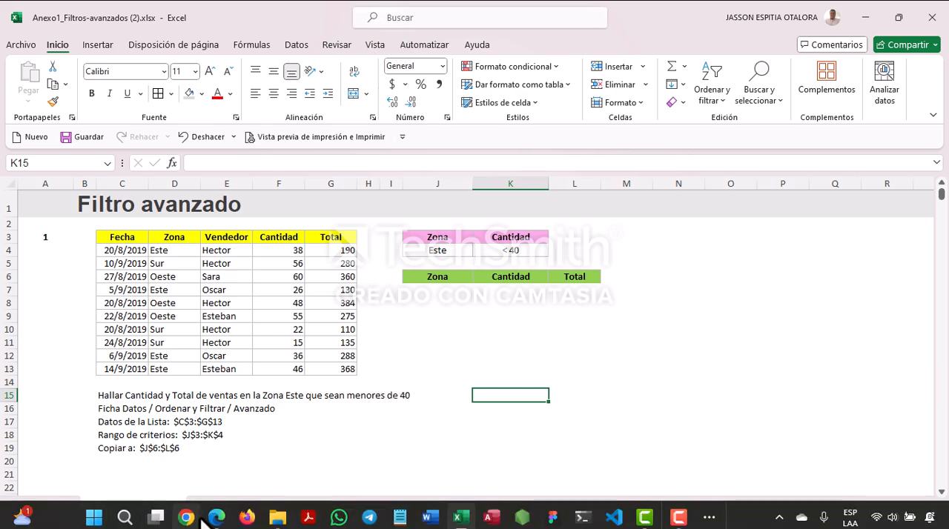
Step: Review the advanced filter example in Guia_aprendizaje_1.pdf in the Edge browser, comparing Figures 2 and 3, and return to the Excel workbook
mouse_move(217, 518)
left_click(204, 453)
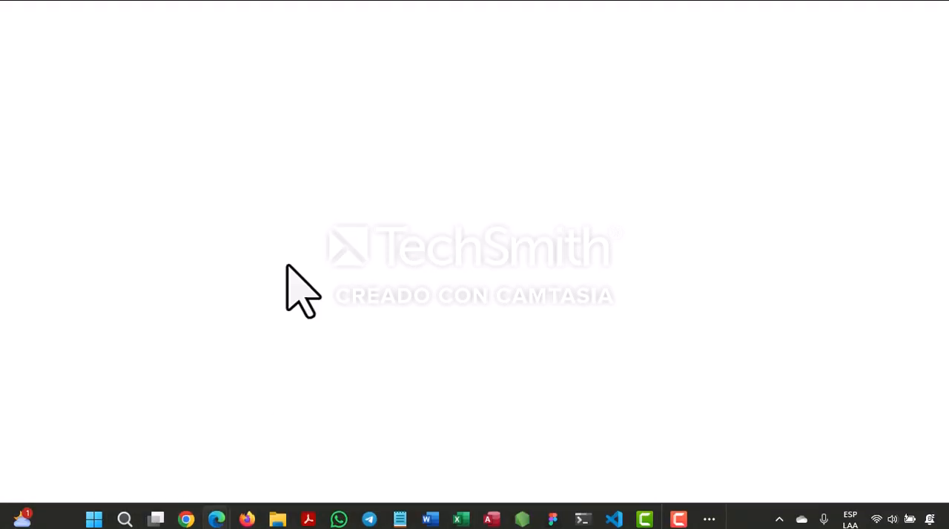
scroll(409, 212, "down", 8)
scroll(418, 237, "up", 2)
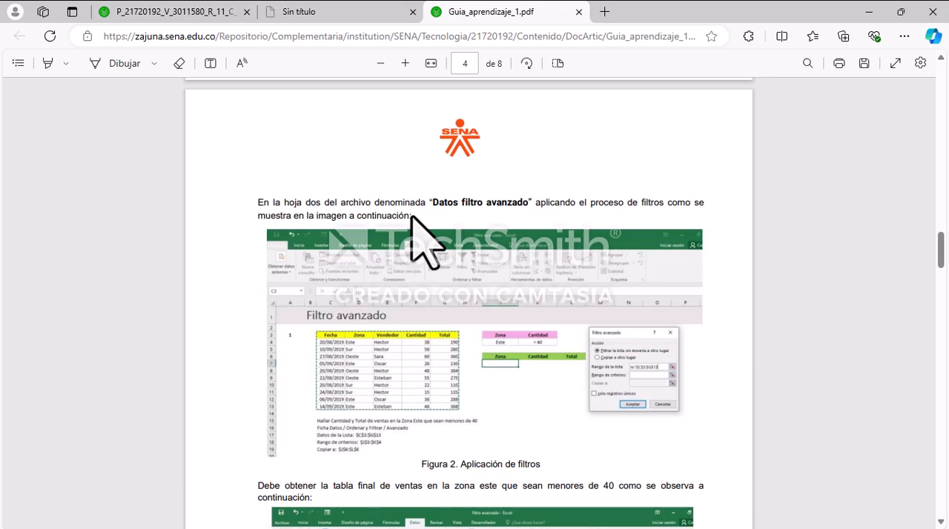
scroll(415, 229, "down", 1)
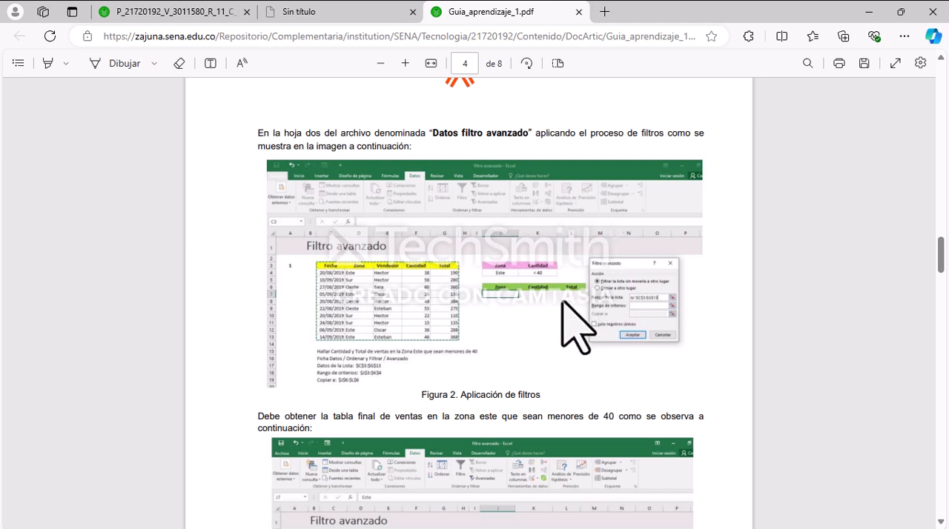
scroll(512, 312, "down", 1)
scroll(504, 308, "down", 1)
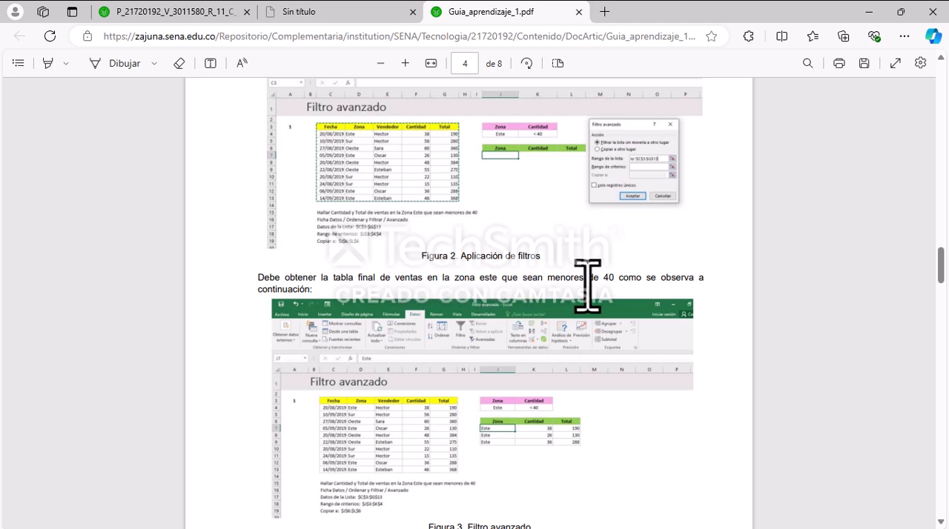
scroll(297, 317, "down", 3)
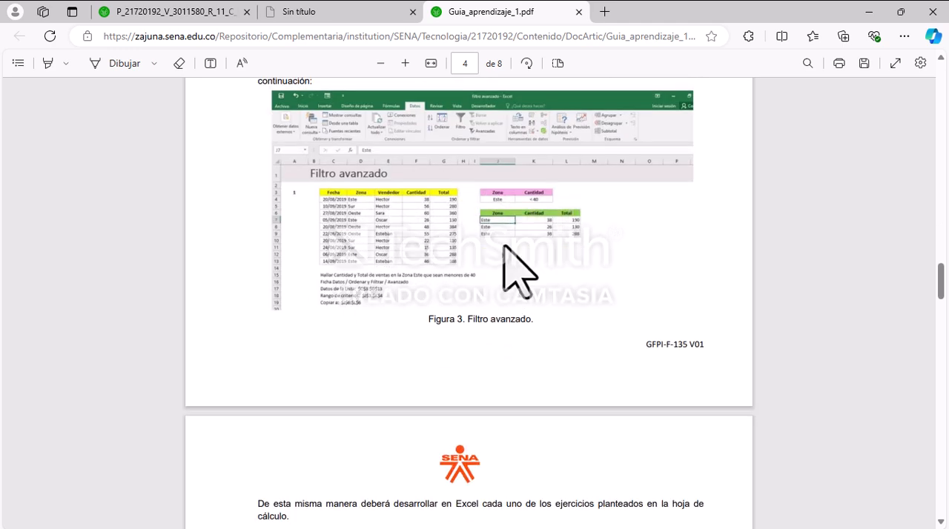
scroll(512, 260, "up", 1)
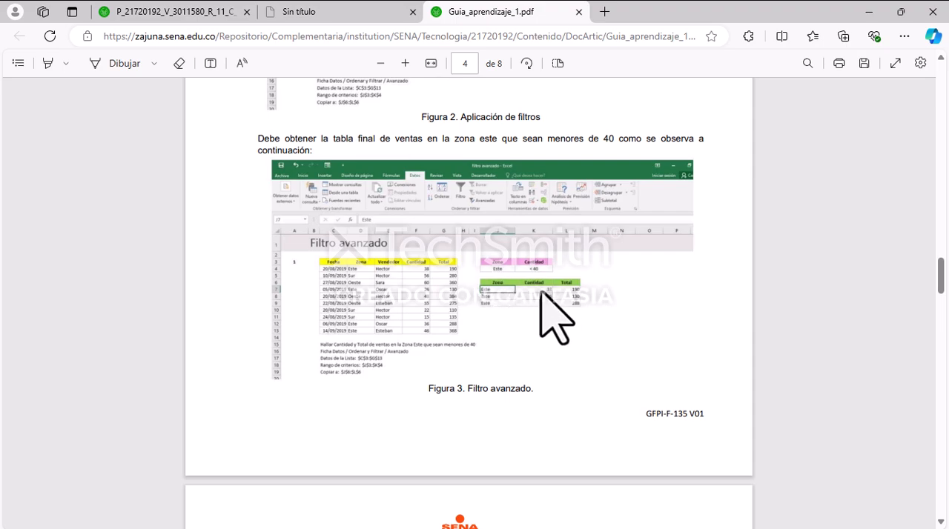
scroll(490, 311, "up", 4)
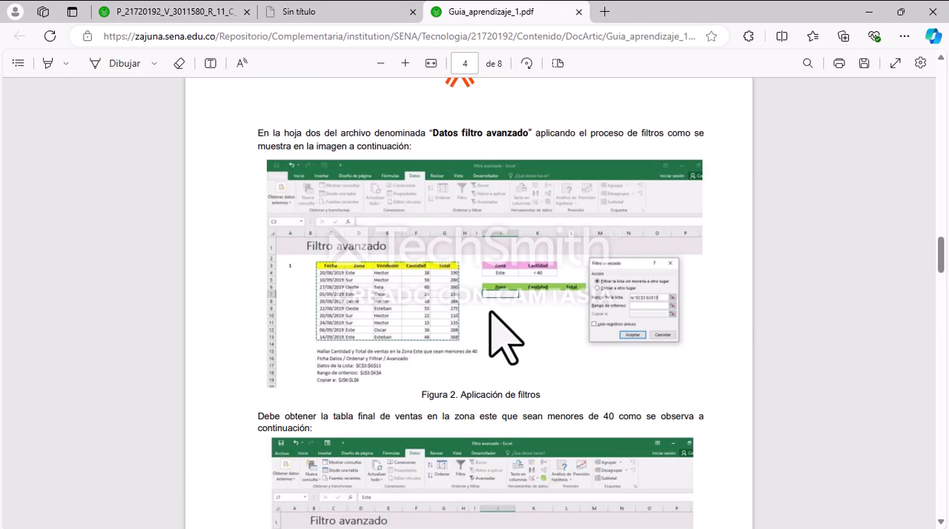
scroll(501, 318, "down", 3)
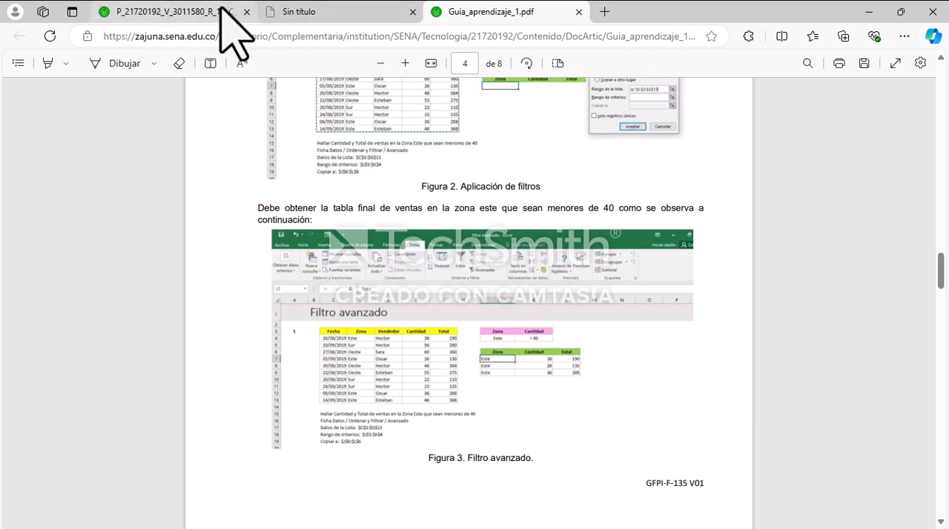
left_click(462, 512)
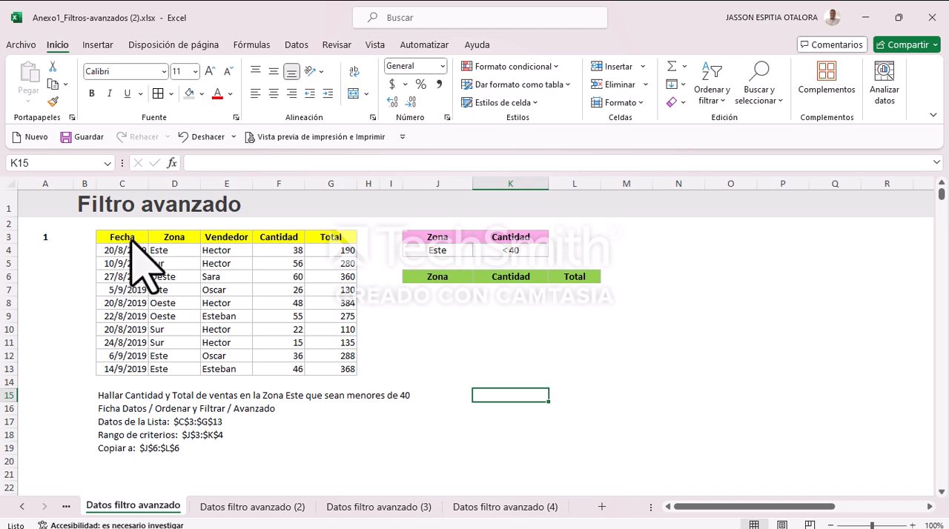
Step: Add filter buttons to the C3:G3 headers of the exercise 1 table and view the Zona filter options
left_click_drag(130, 238, 321, 238)
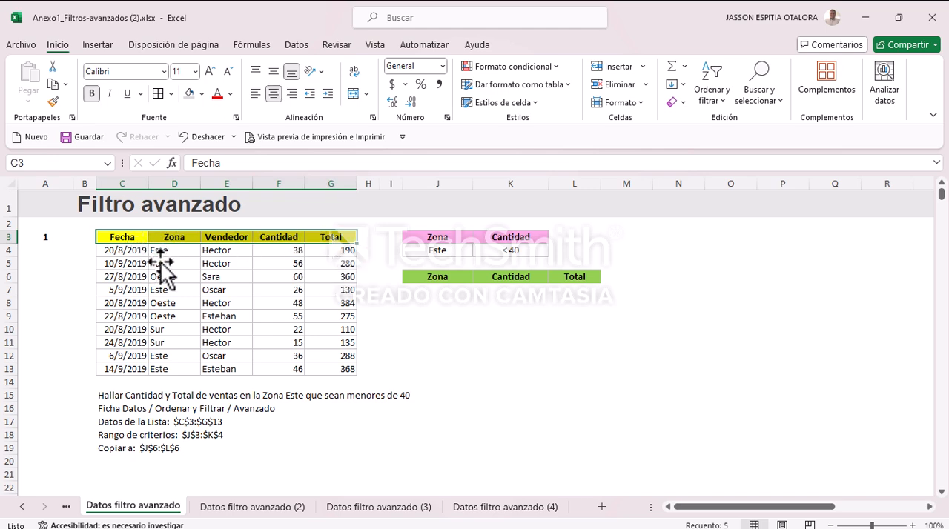
left_click(713, 93)
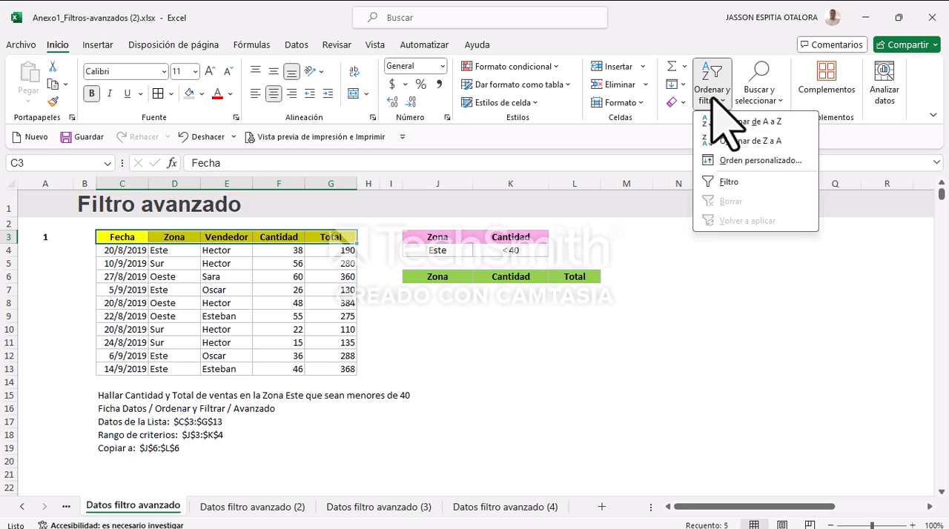
left_click(724, 182)
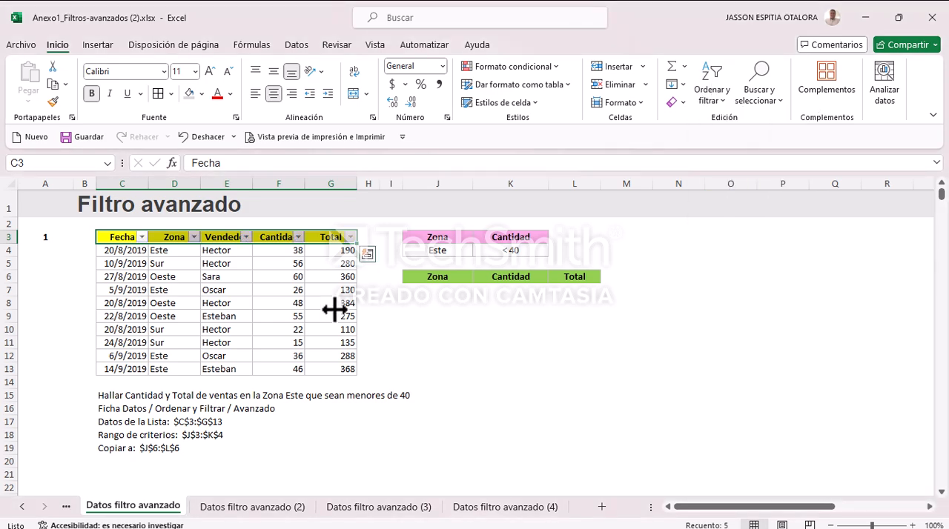
left_click(185, 265)
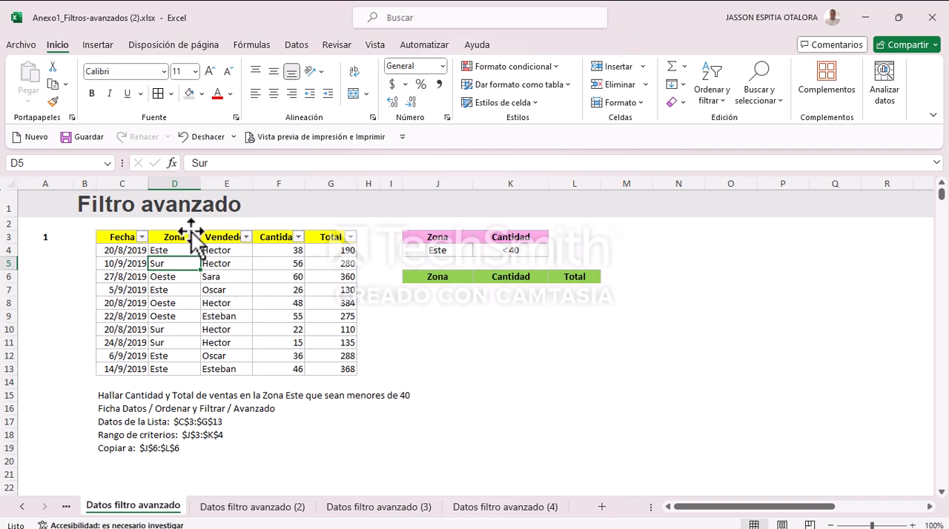
left_click(193, 237)
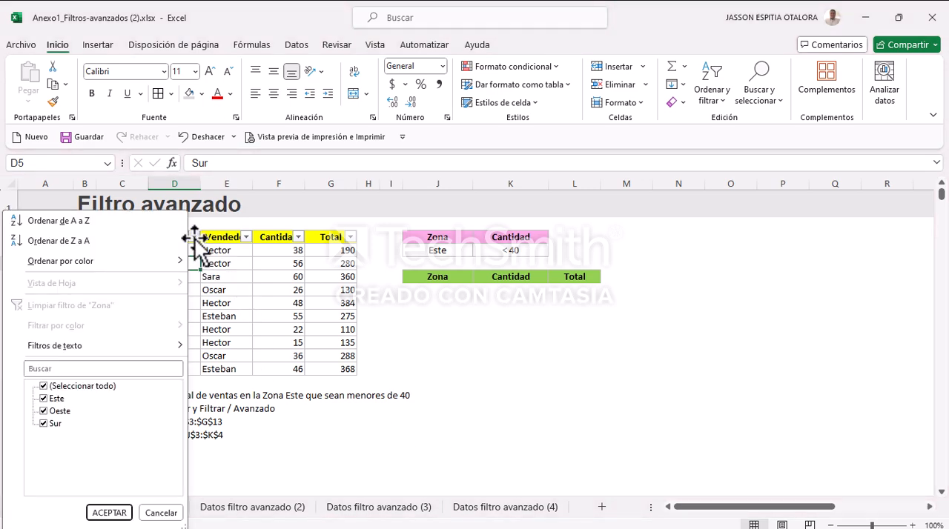
left_click(261, 316)
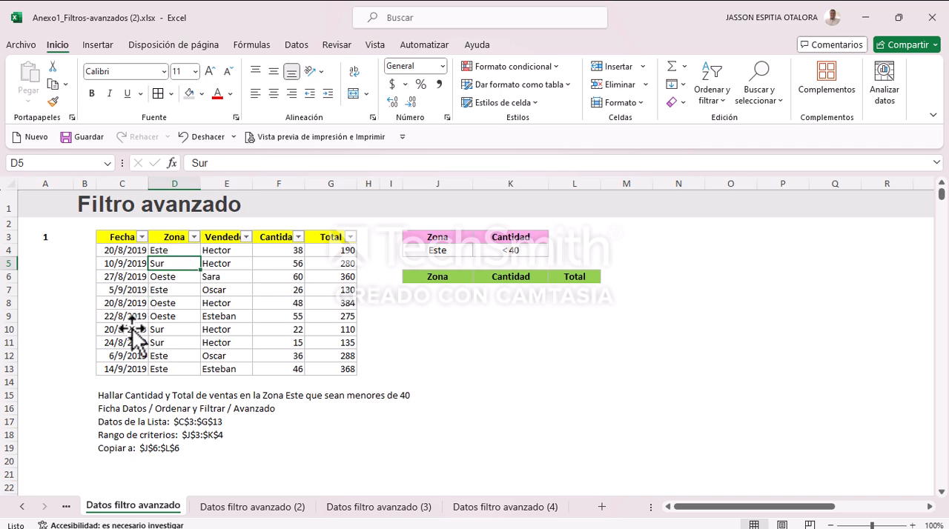
Step: Filter the Vendedor column to a single salesperson, and restore all the salespeople in the table
left_click(237, 264)
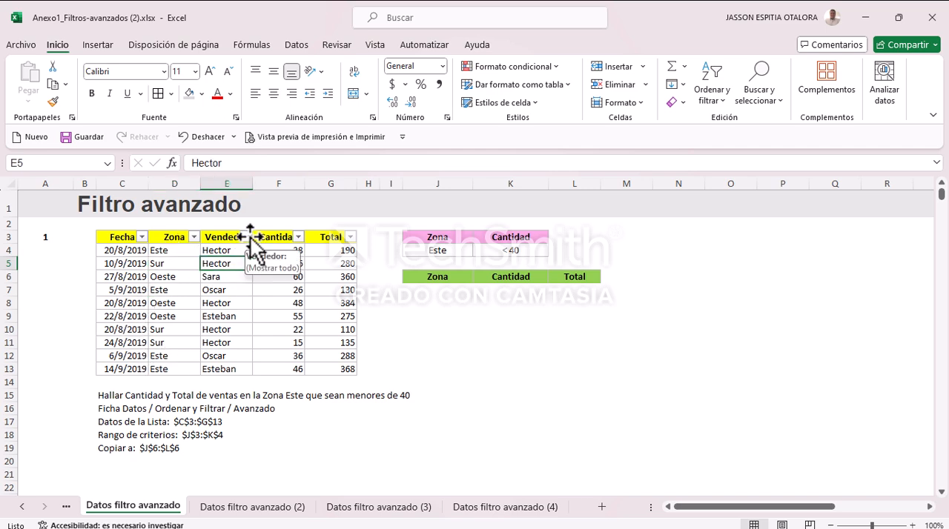
left_click(246, 237)
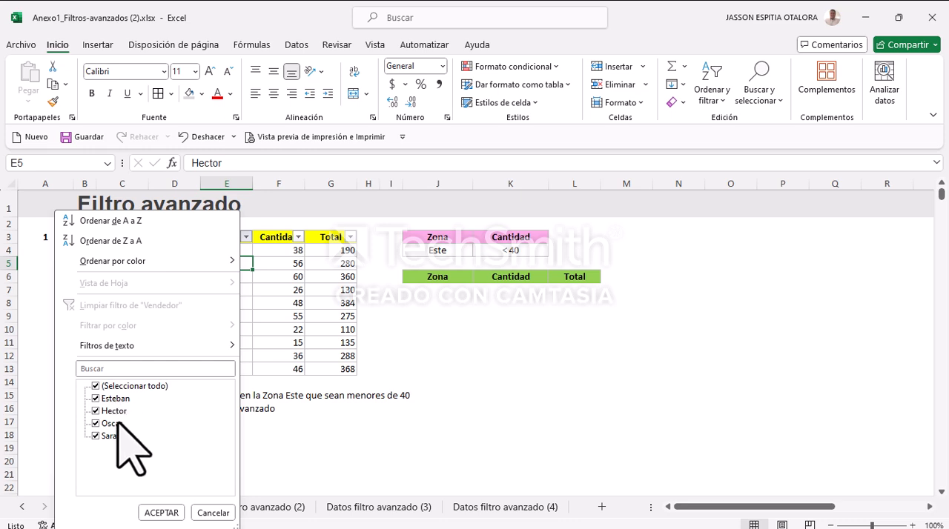
left_click(95, 386)
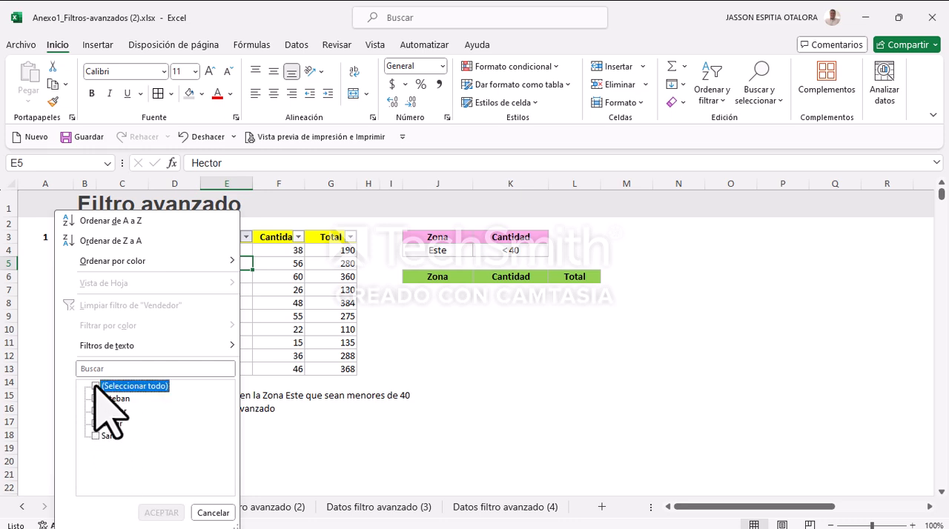
left_click(95, 411)
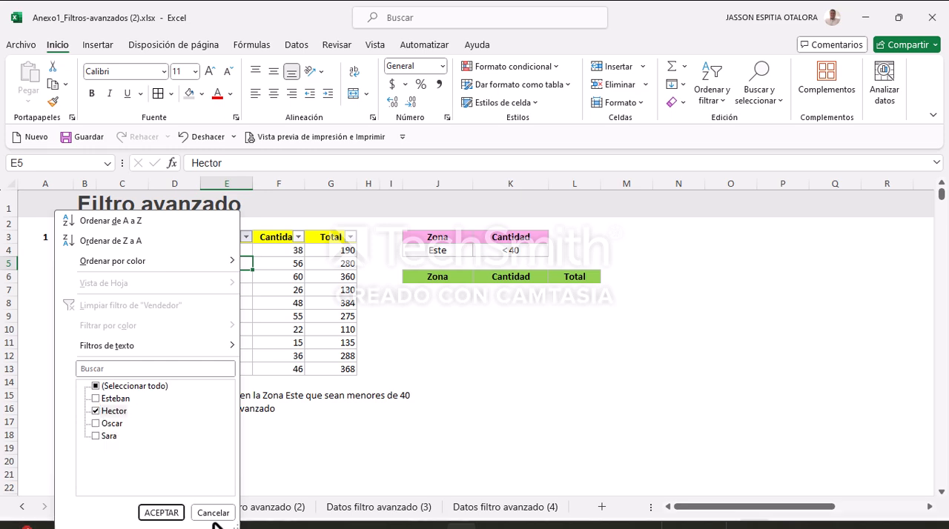
left_click(163, 514)
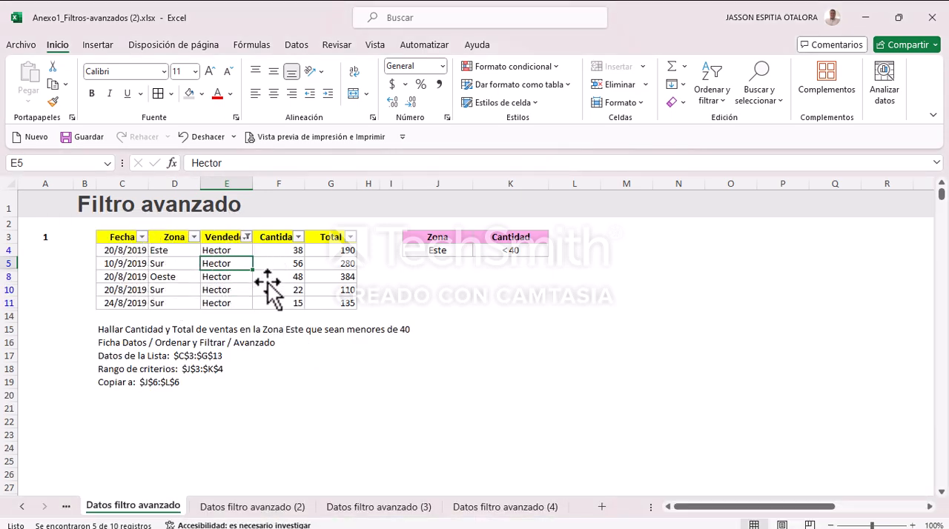
left_click(245, 237)
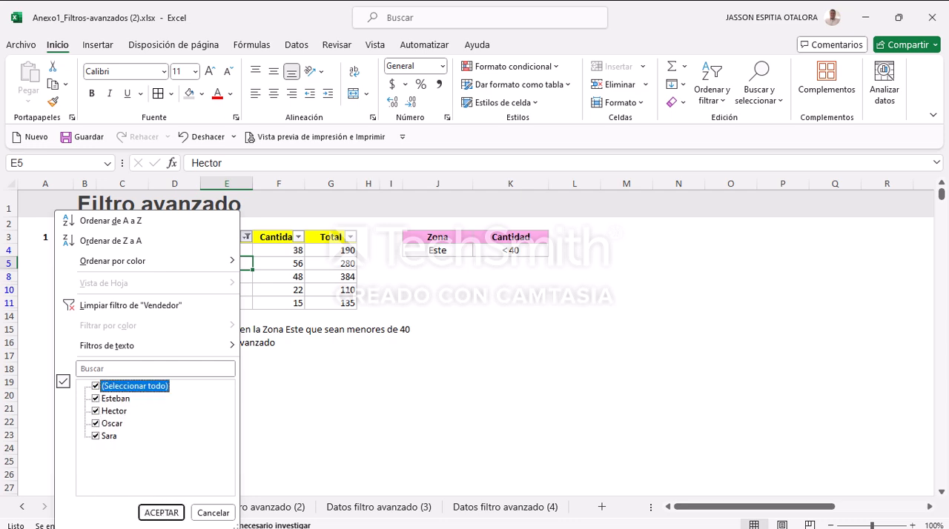
left_click(161, 512)
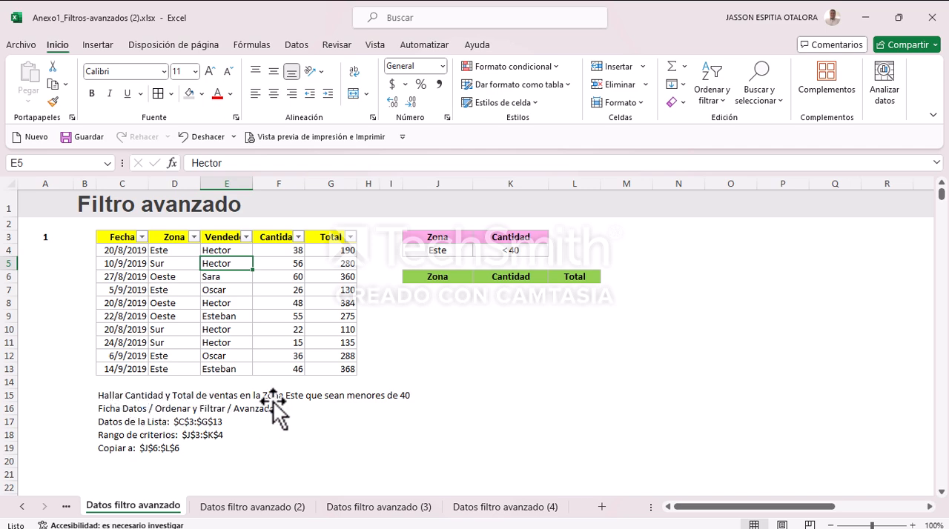
left_click(344, 358)
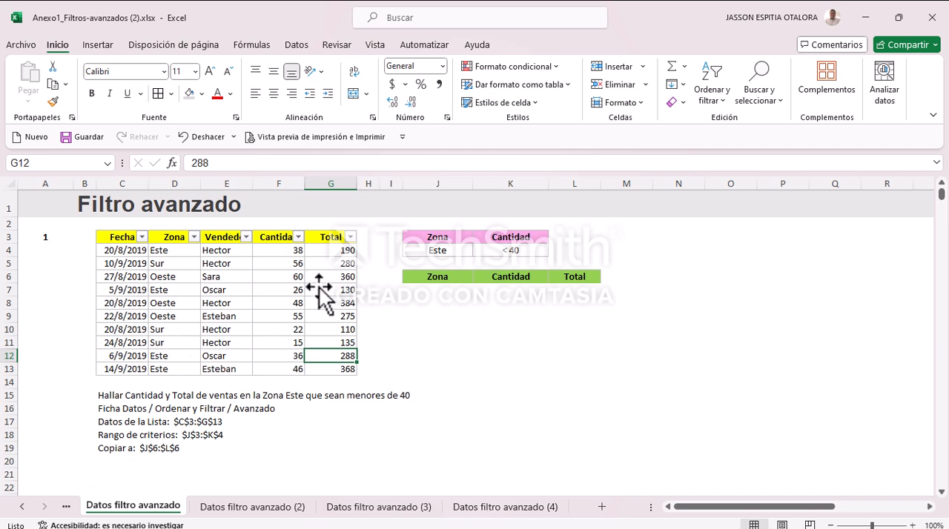
left_click_drag(434, 296, 575, 374)
left_click(641, 327)
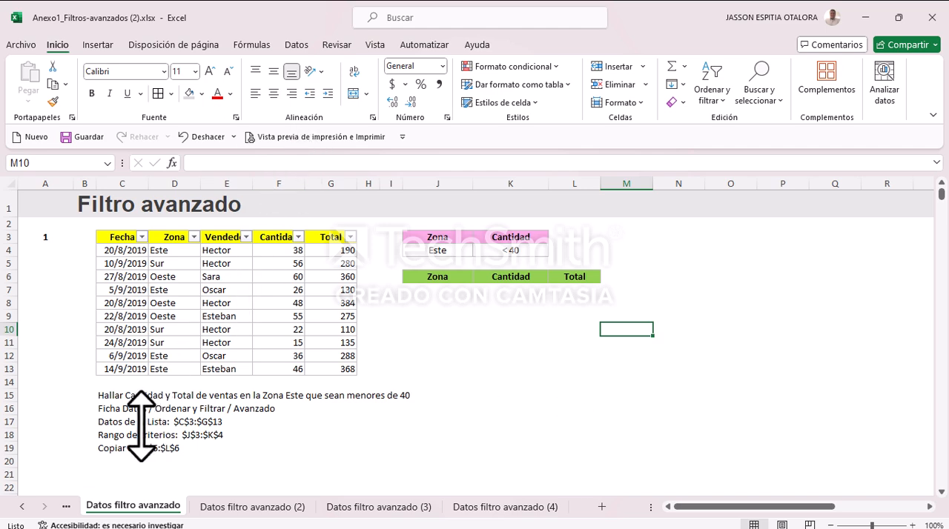
Step: Start an advanced filter for exercise 1 with list range $C$3:$G$13 and criteria range $J$3:$K$4
left_click(296, 45)
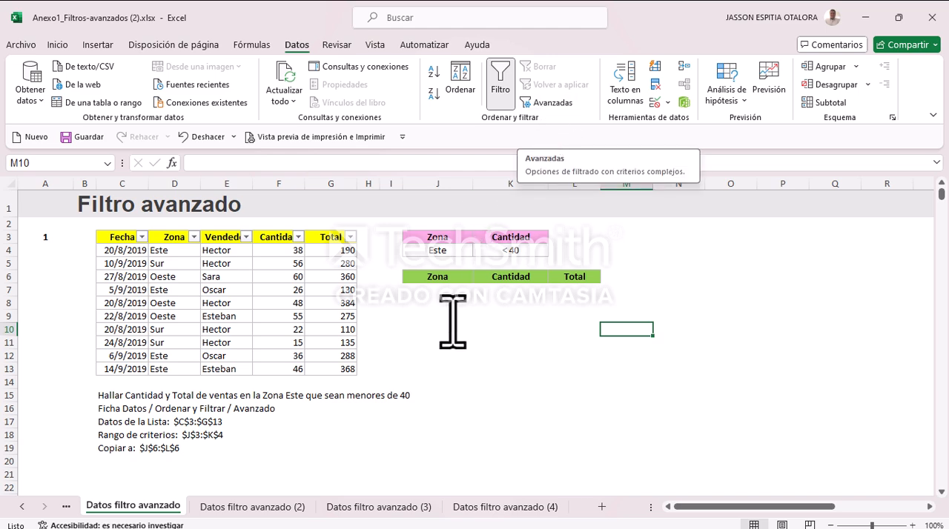
left_click(436, 290)
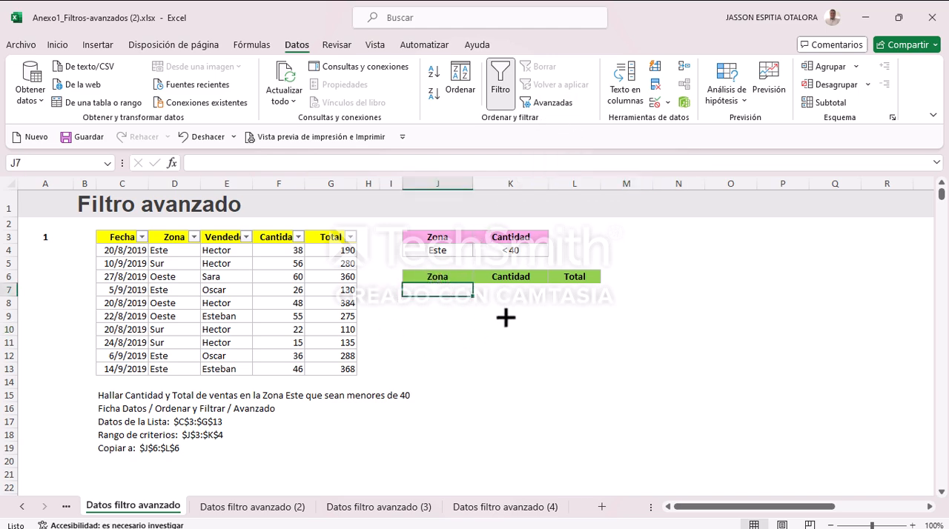
left_click(539, 103)
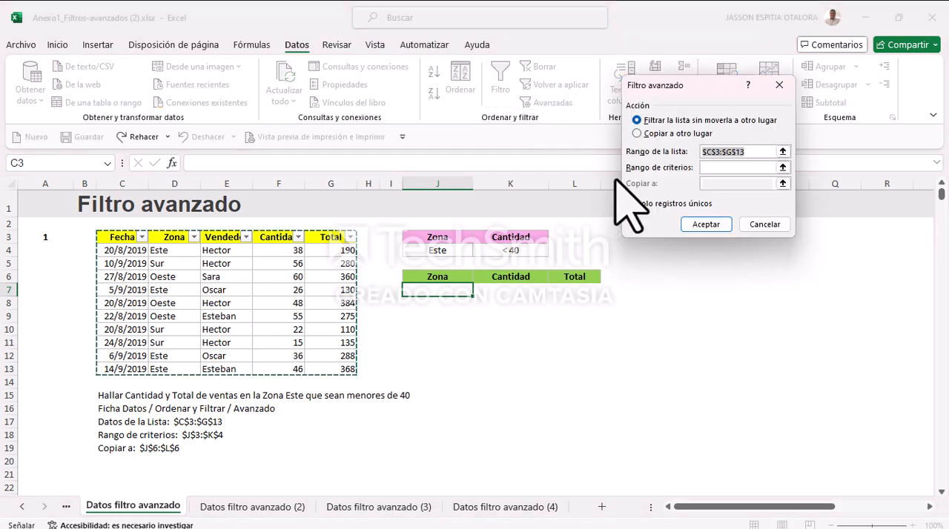
left_click_drag(677, 74, 679, 270)
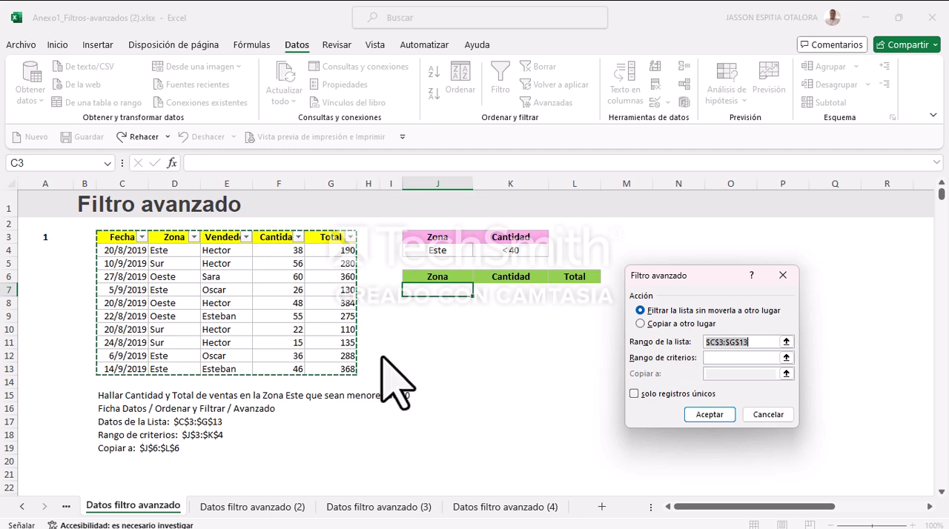
left_click_drag(115, 239, 326, 372)
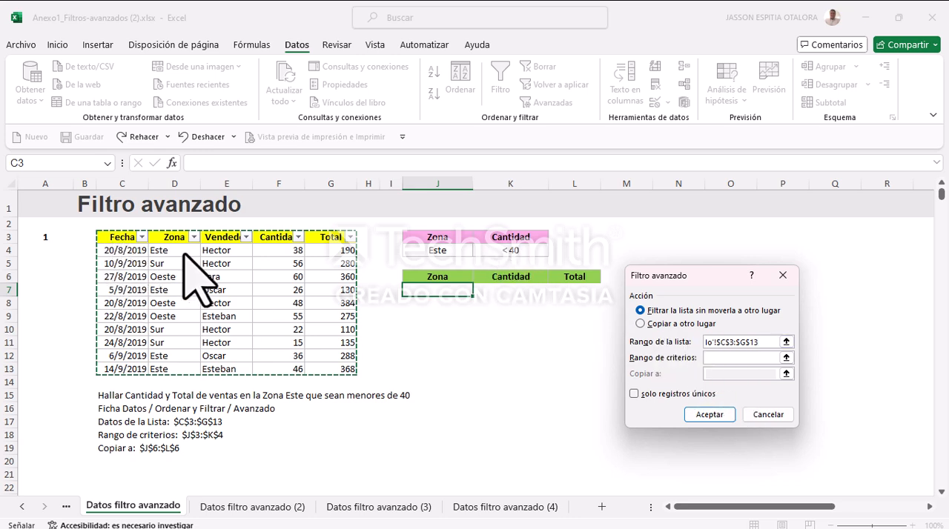
left_click(725, 359)
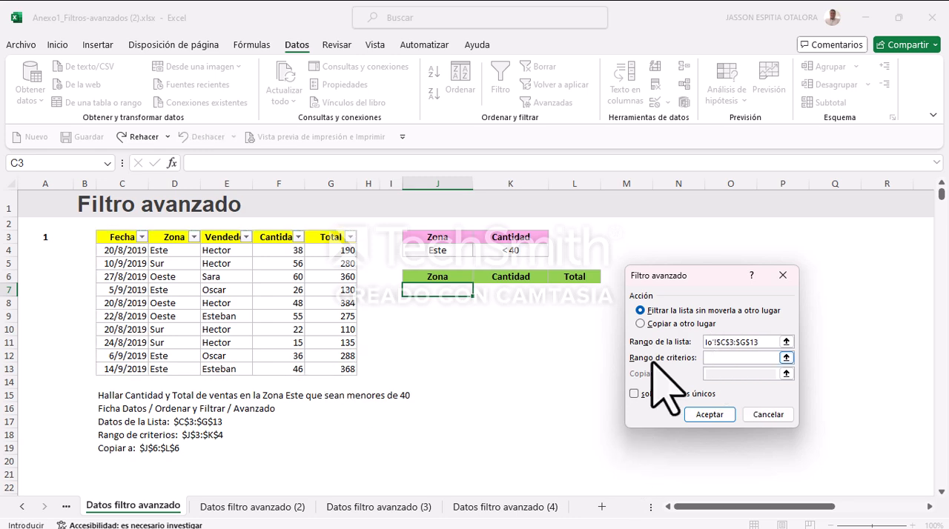
left_click_drag(443, 240, 497, 251)
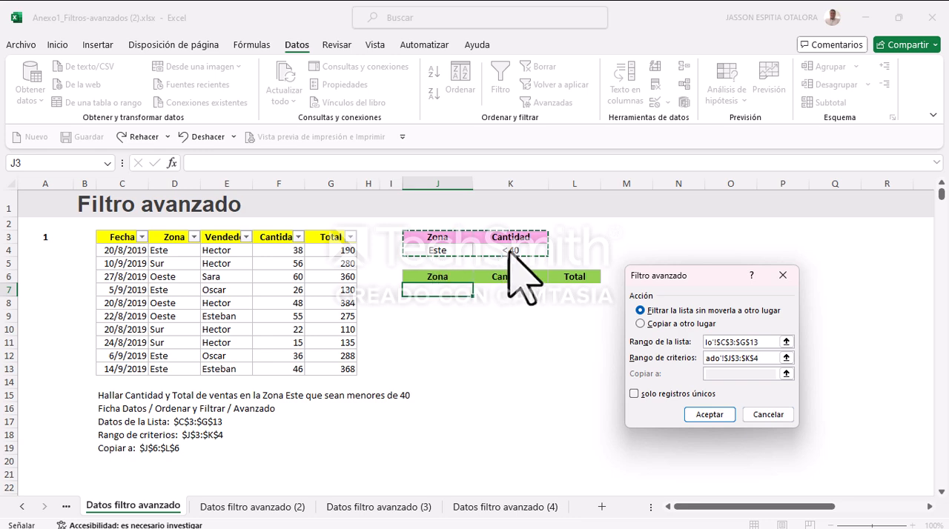
Step: Set the advanced filter to copy only unique records to $J$6:$L$6 and apply it
left_click(641, 324)
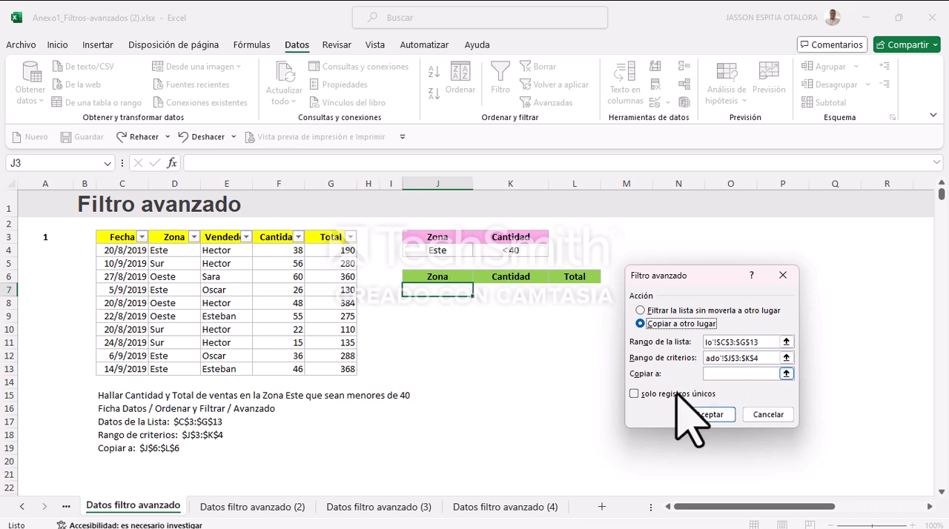
left_click(723, 374)
left_click_drag(441, 276, 581, 284)
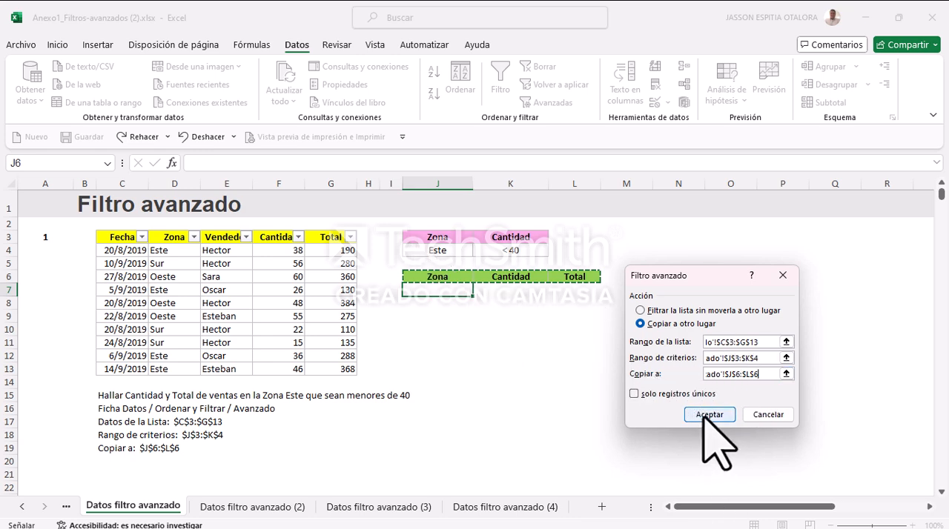
left_click(635, 394)
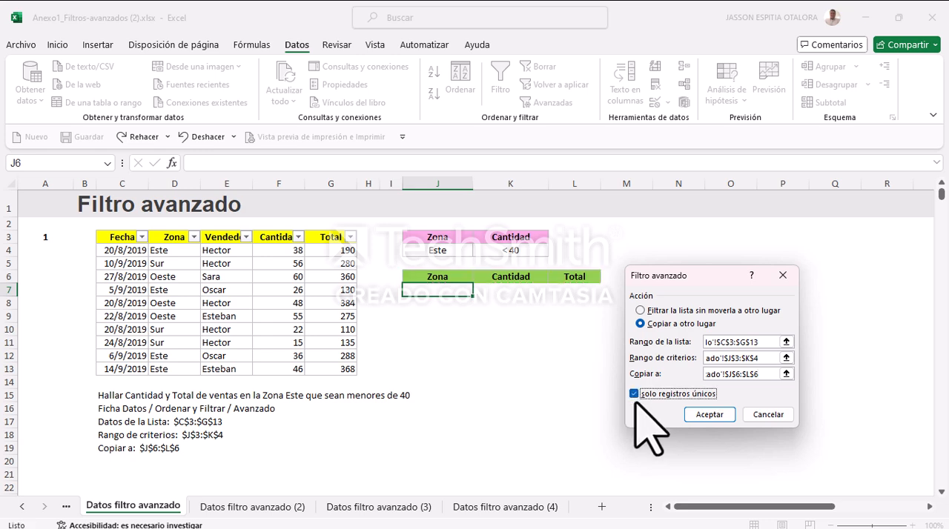
left_click(709, 416)
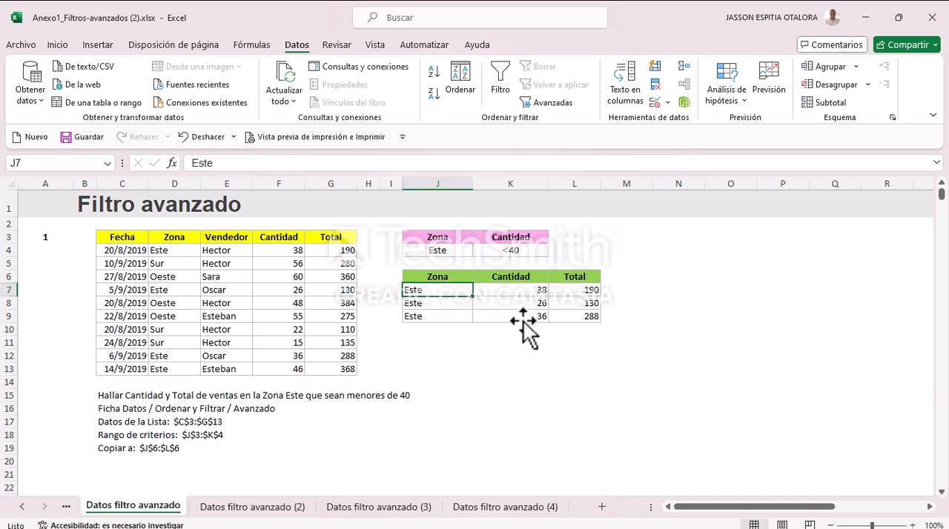
Step: Check the Este rows of the exercise 1 source table, including row 13, against the Cantidad criterion of <40
left_click(288, 251)
left_click(283, 290)
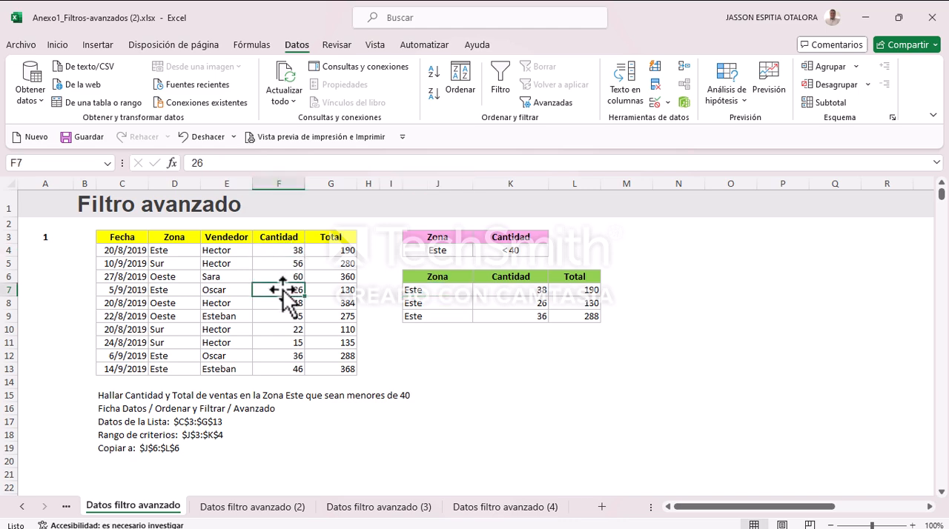
left_click(284, 357)
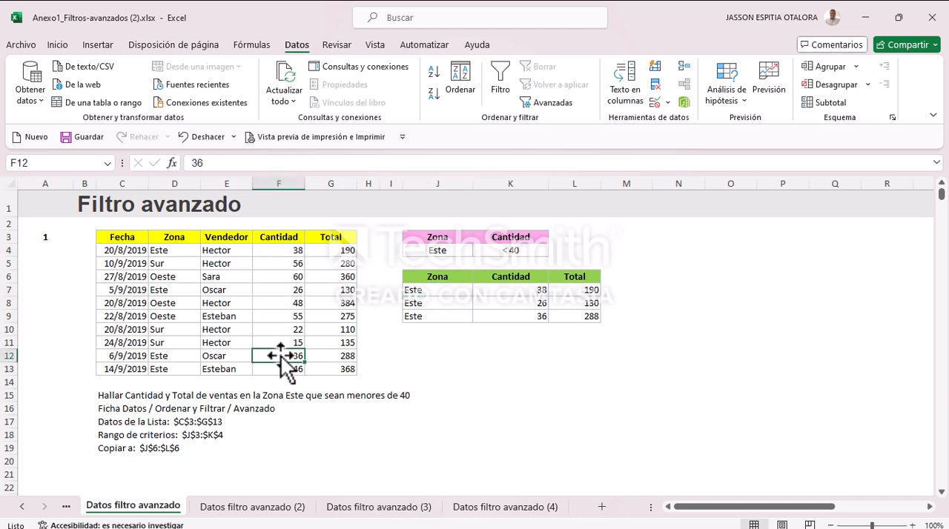
left_click_drag(119, 369, 326, 371)
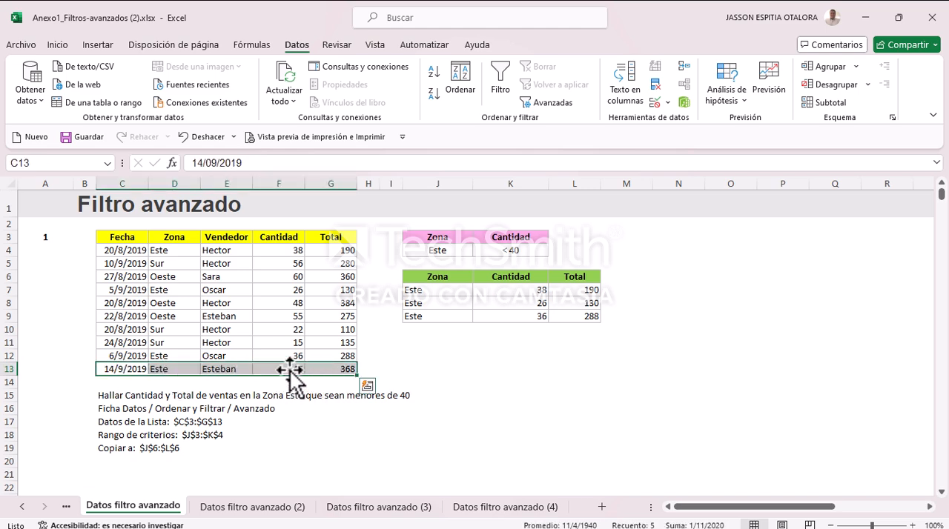
left_click(481, 342)
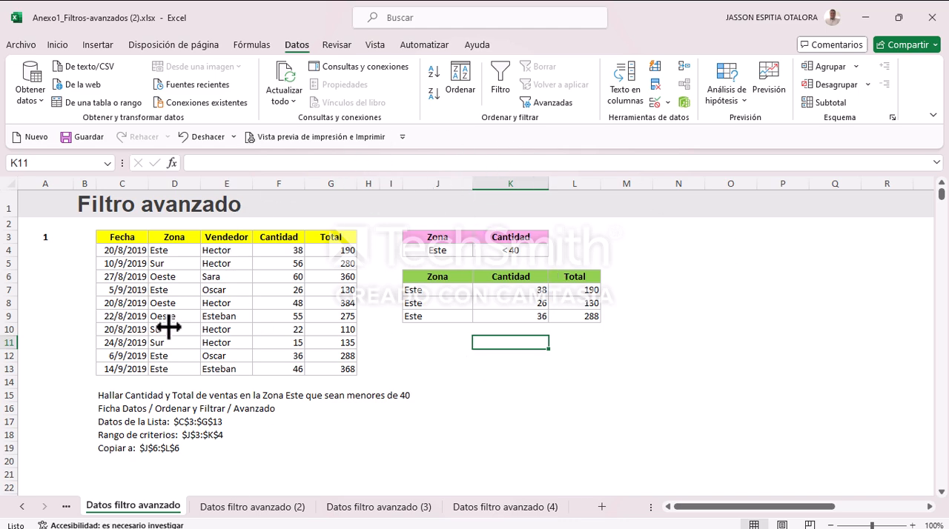
Step: Go to the Datos filtro avanzado (2) sheet and review its two criteria rows, Este <40 and Sur >40
left_click(252, 507)
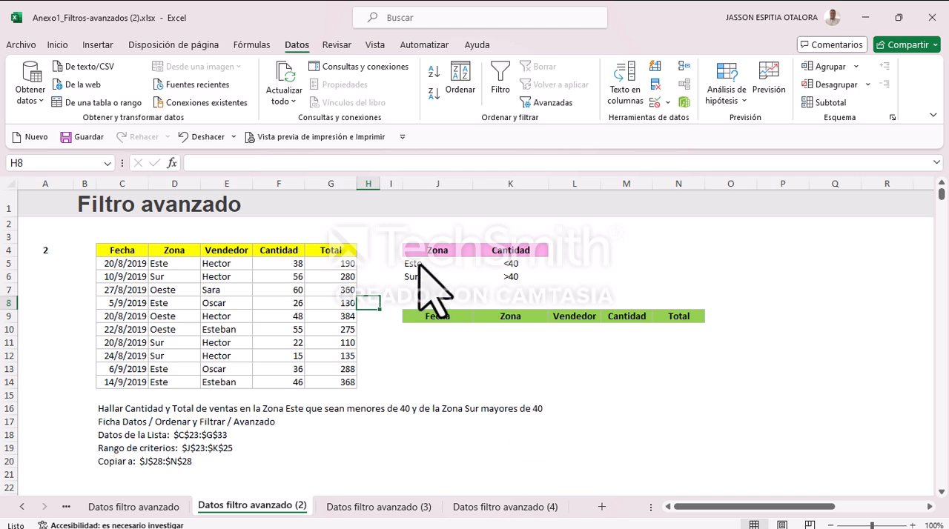
left_click_drag(420, 264, 528, 261)
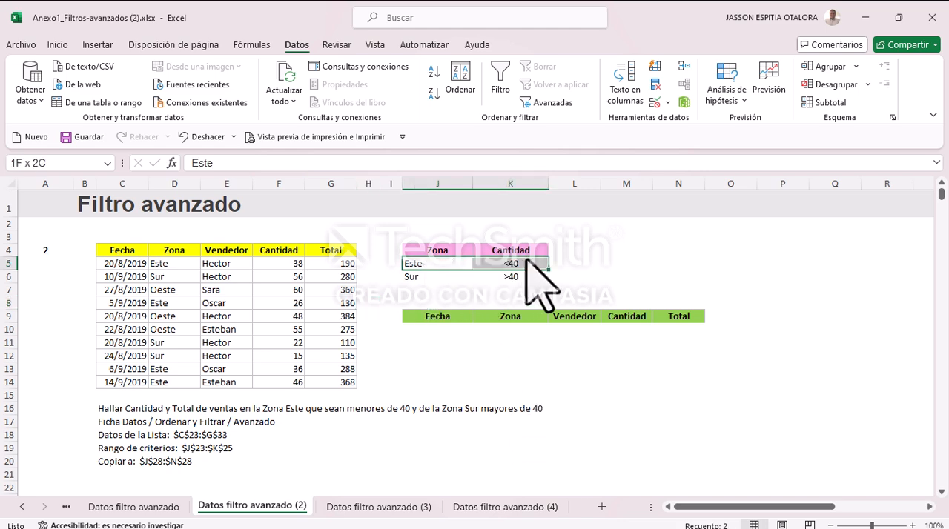
left_click(427, 280)
left_click_drag(455, 279, 511, 279)
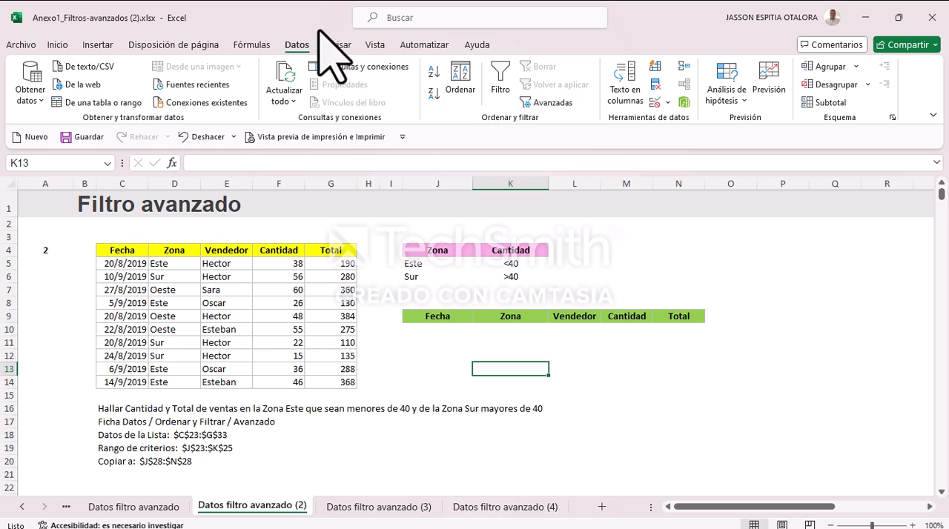
Step: Start an advanced filter for exercise 2 with list range $C$4:$G$14 and criteria range $J$4:$K$6
left_click(558, 109)
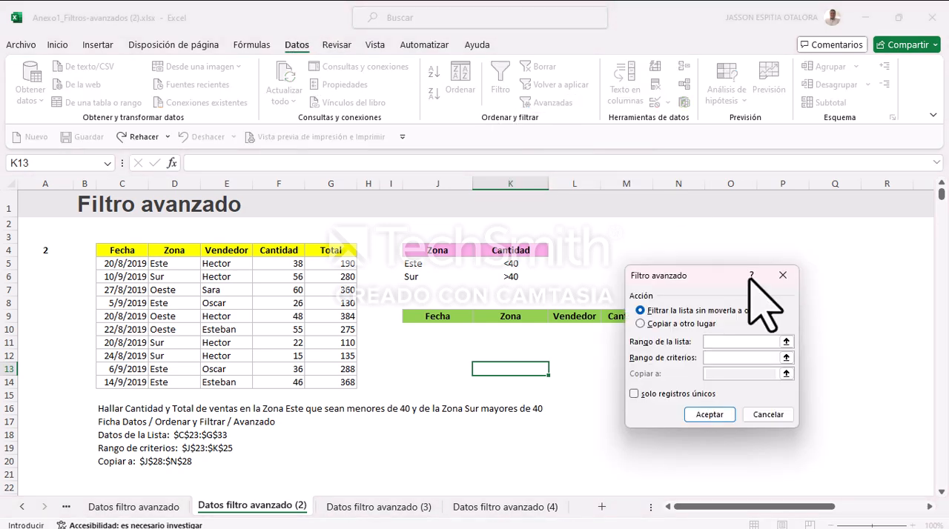
left_click_drag(696, 278, 718, 148)
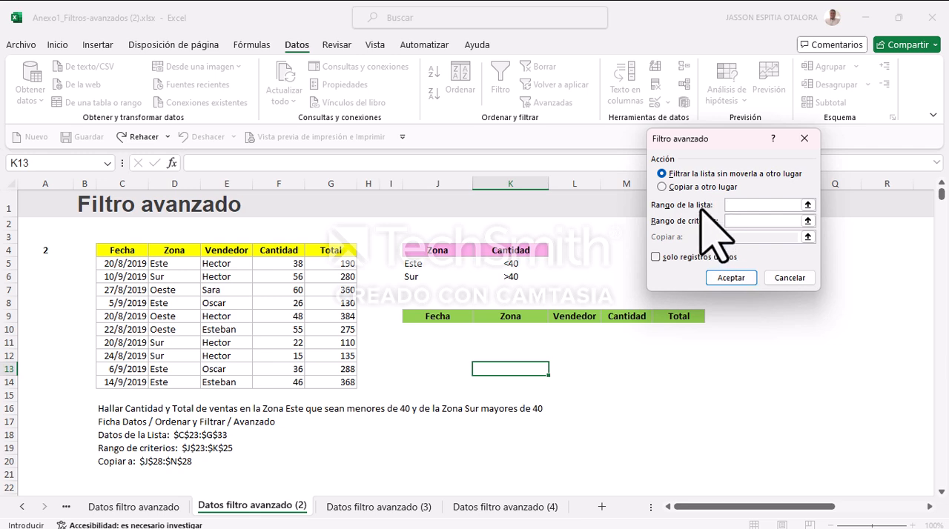
left_click_drag(130, 252, 326, 382)
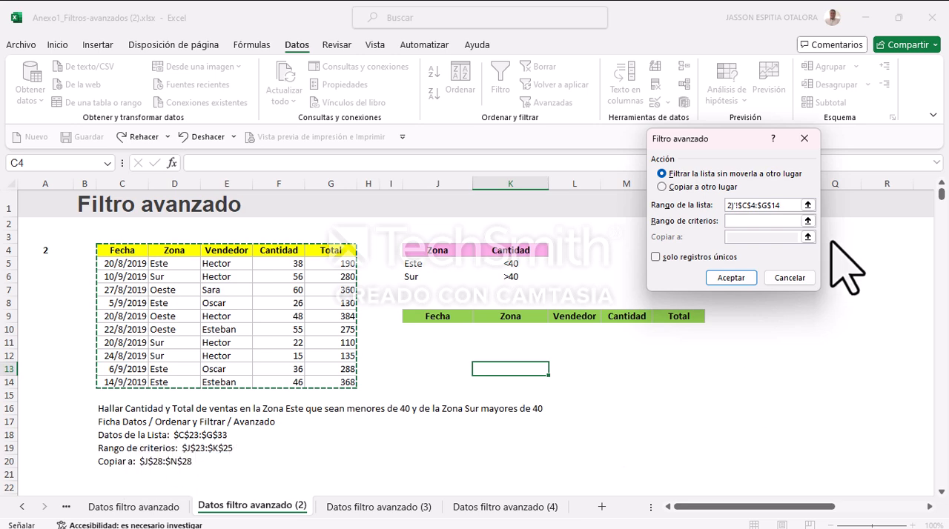
left_click(734, 221)
left_click_drag(428, 251, 514, 275)
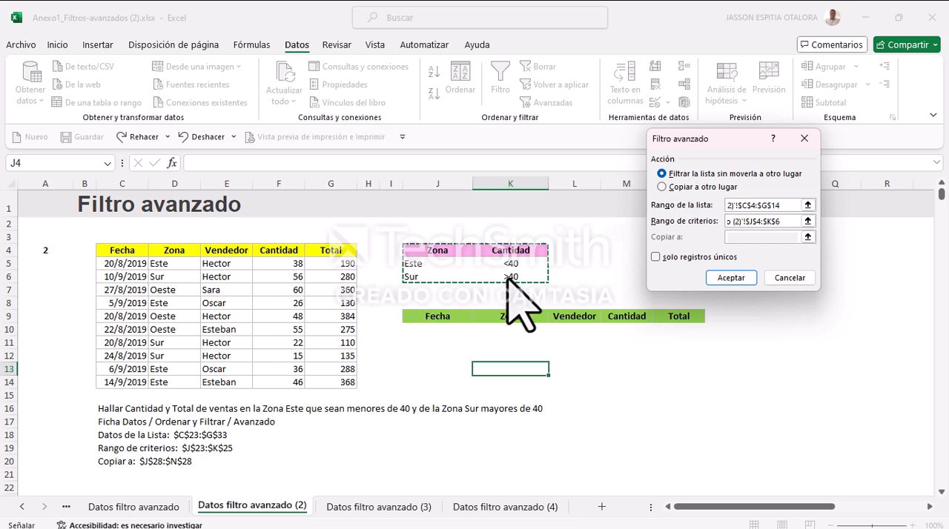
Step: Set the exercise 2 advanced filter to copy its results to $J$9:$N$9 and apply it
left_click(662, 187)
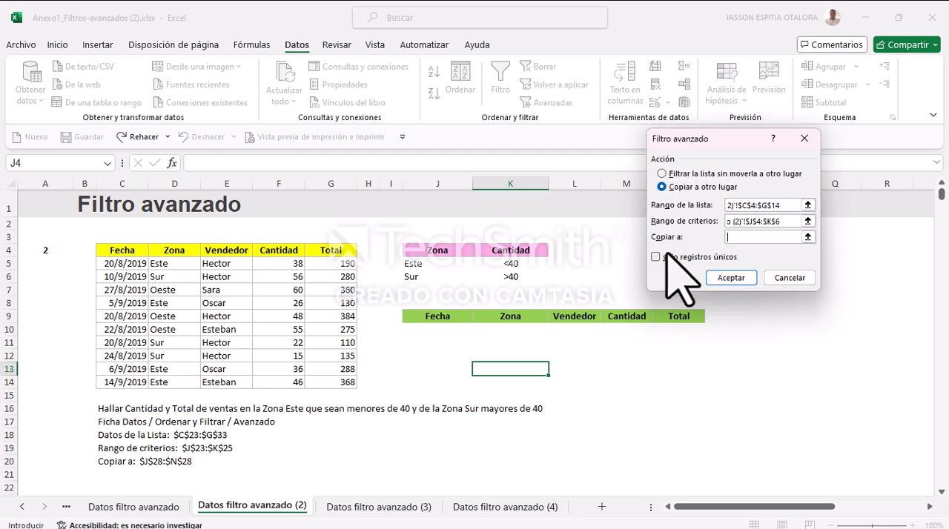
left_click(444, 321)
left_click_drag(443, 321, 679, 341)
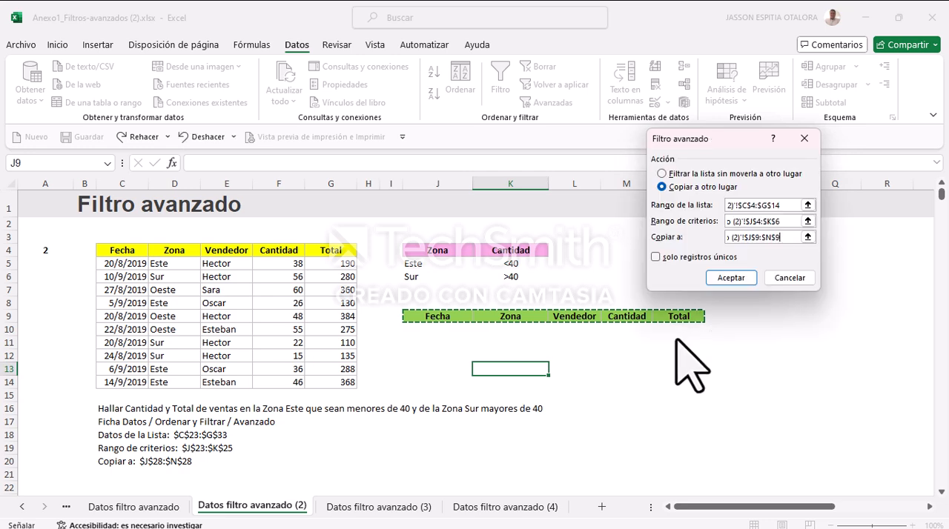
left_click(727, 276)
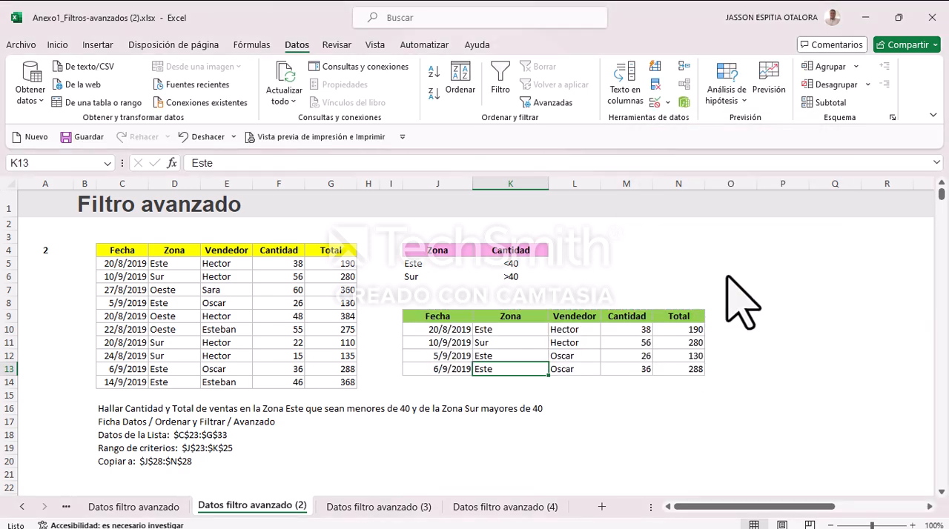
left_click(602, 407)
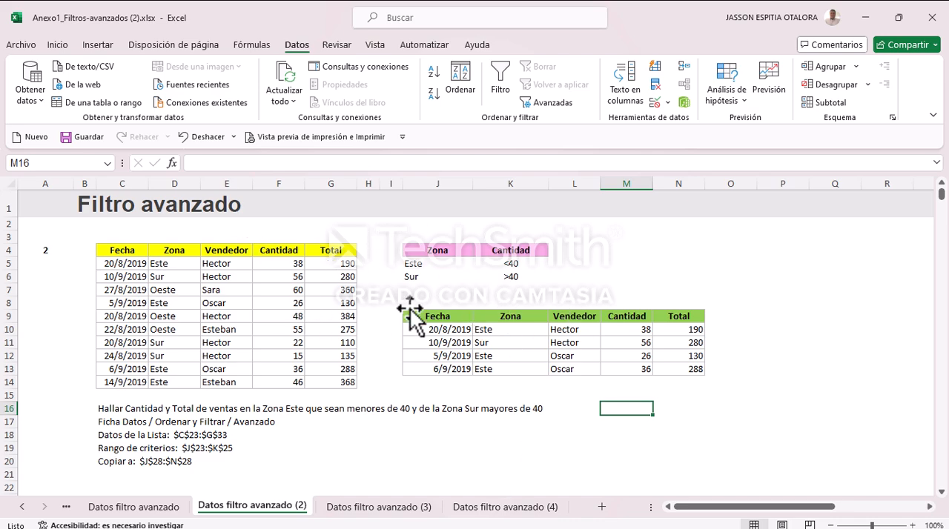
Step: Look through the workbook's exercise sheets, finishing on the Datos filtro avanzado (3) sheet
scroll(417, 317, "down", 4)
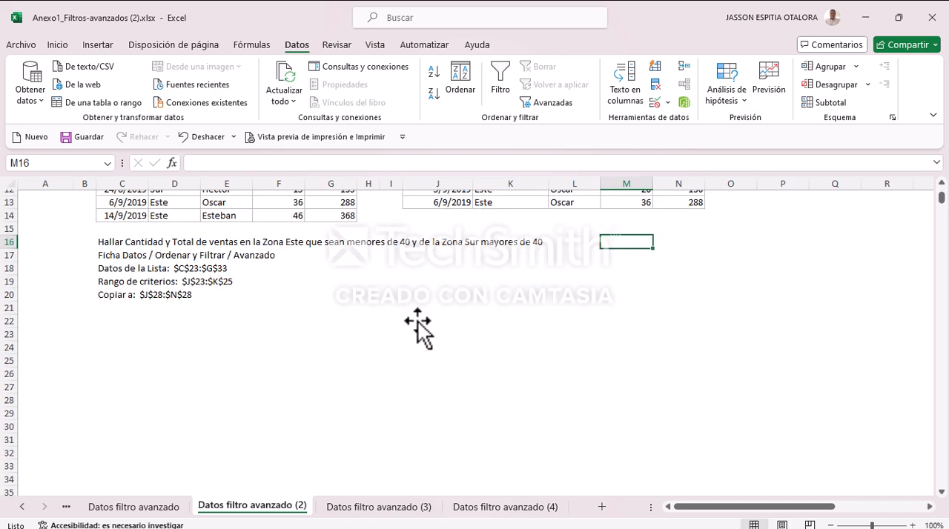
scroll(417, 320, "up", 4)
left_click(387, 507)
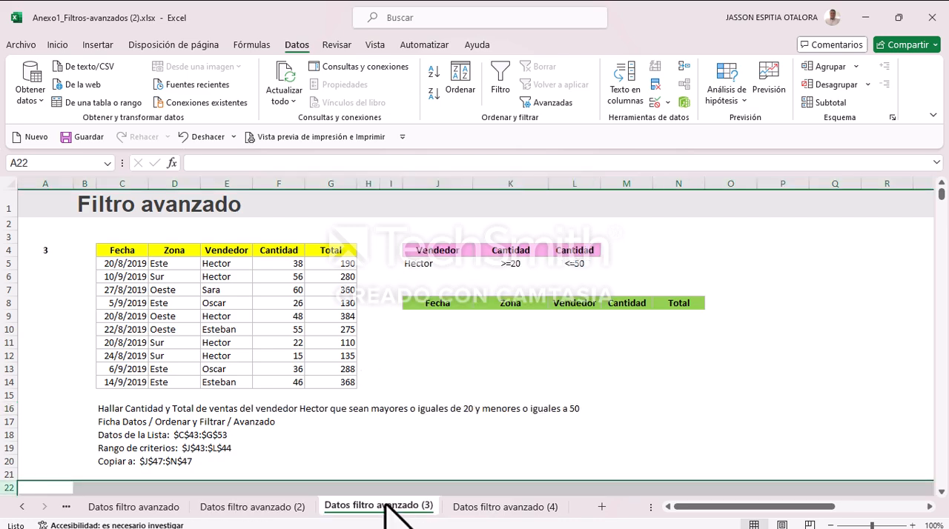
left_click(166, 510)
left_click(237, 510)
left_click(386, 510)
left_click(495, 505)
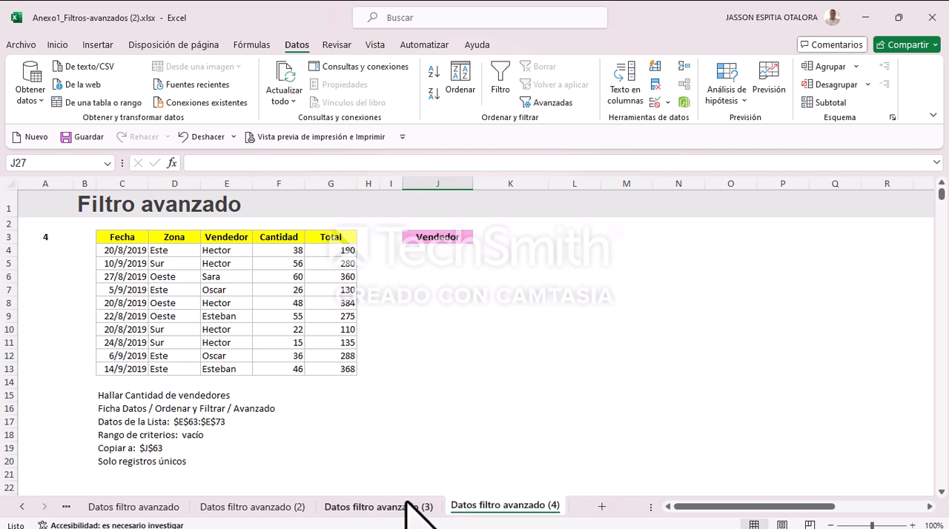
left_click(380, 508)
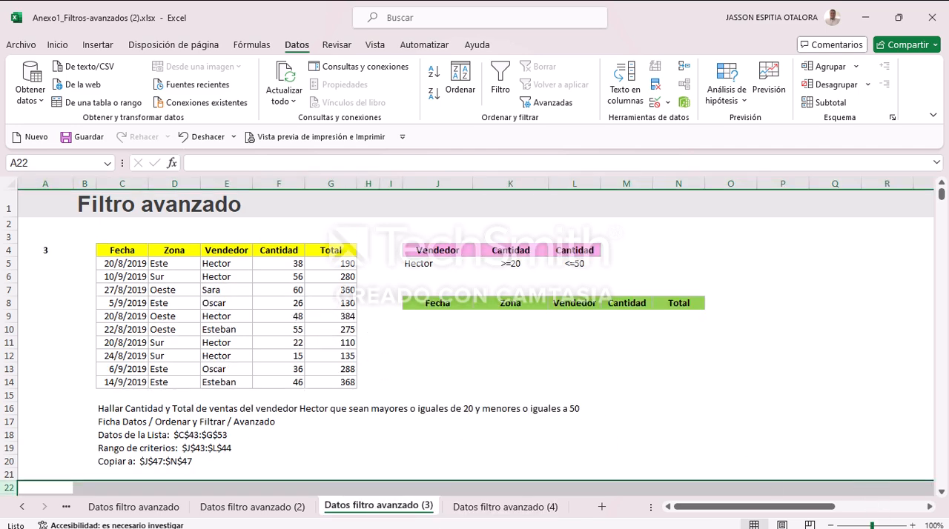
Step: Start an advanced filter for exercise 3 from a single empty cell, with list range $C$4:$G$14 and criteria range $J$4:$L$5
left_click(832, 525)
scroll(494, 314, "up", 7)
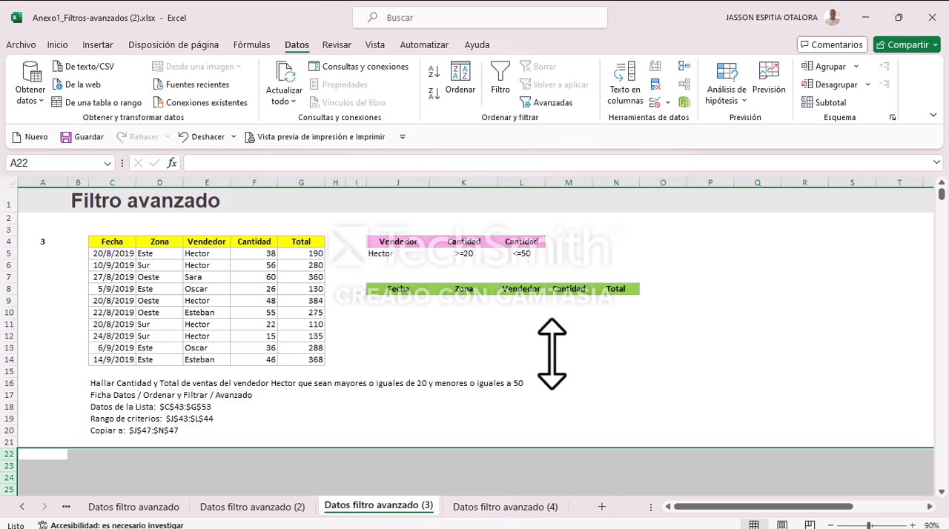
left_click(547, 106)
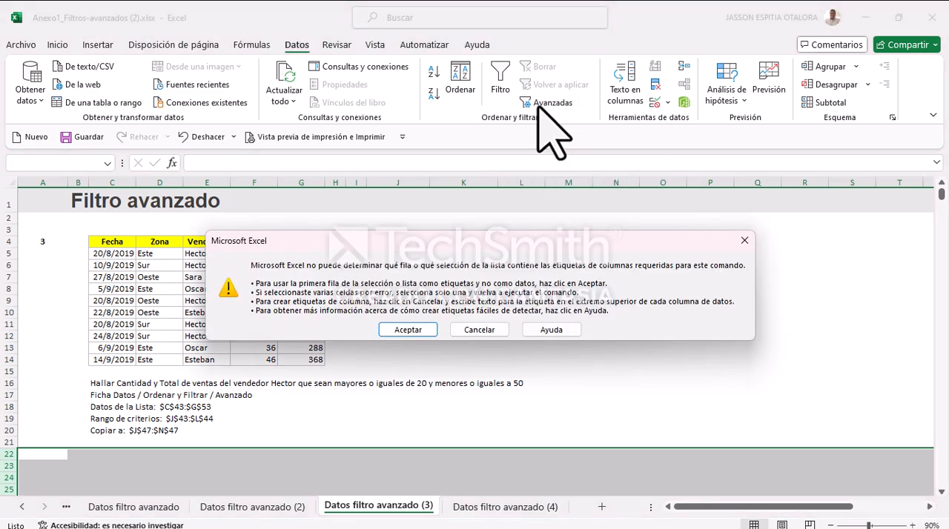
left_click(479, 331)
left_click(404, 324)
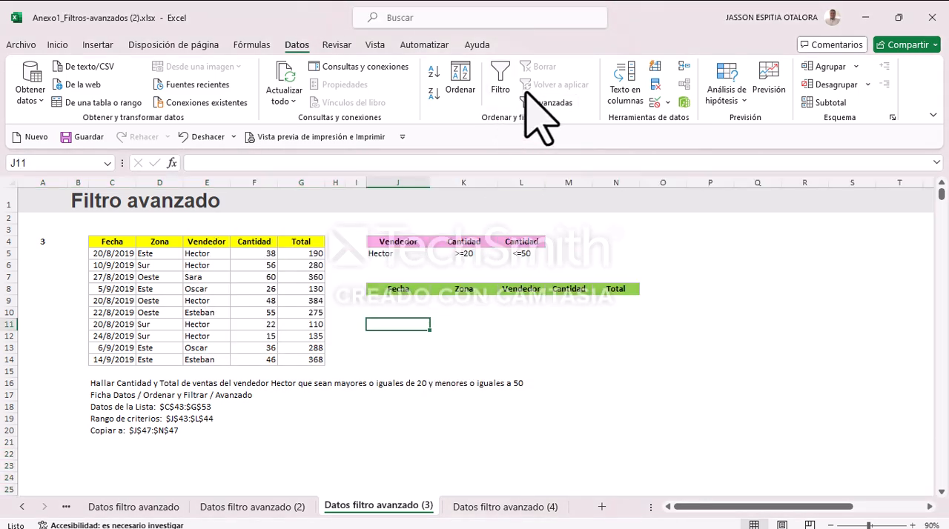
left_click(546, 103)
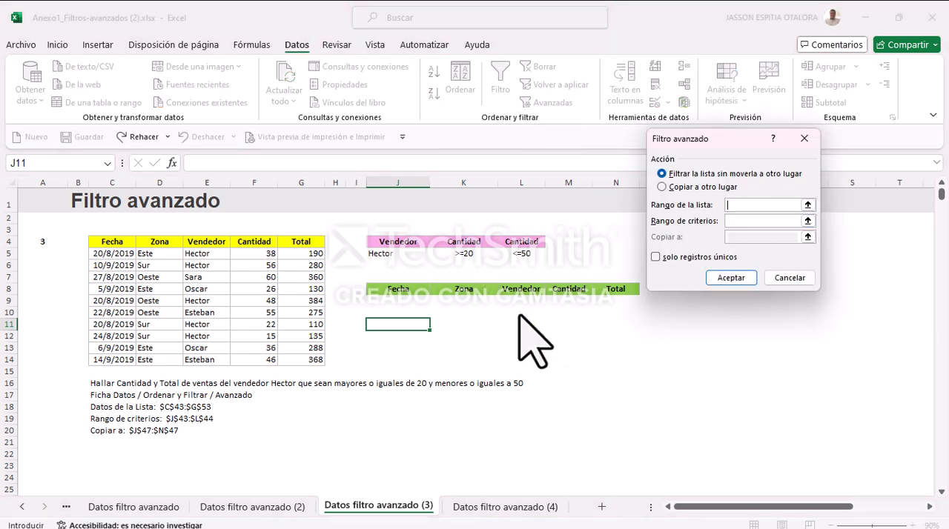
left_click_drag(698, 139, 713, 174)
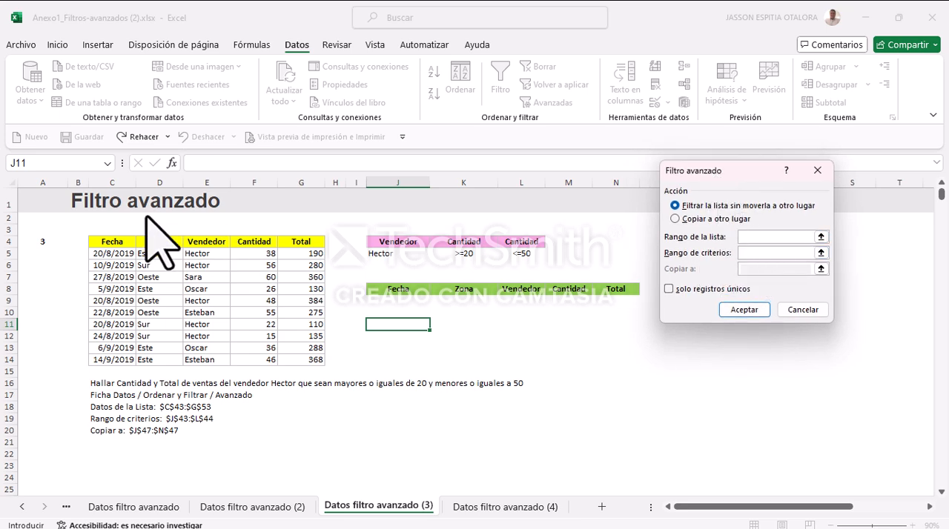
left_click_drag(119, 235, 299, 365)
left_click(771, 253)
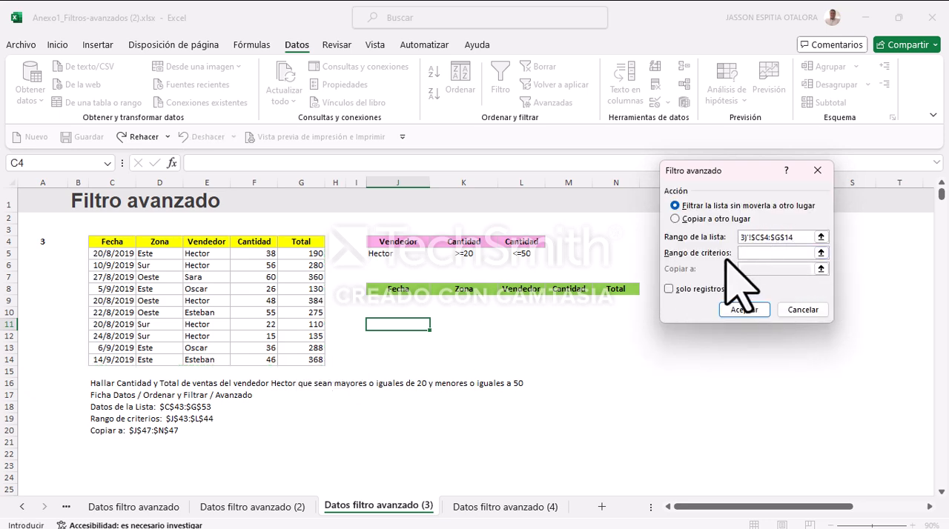
left_click_drag(394, 242, 534, 260)
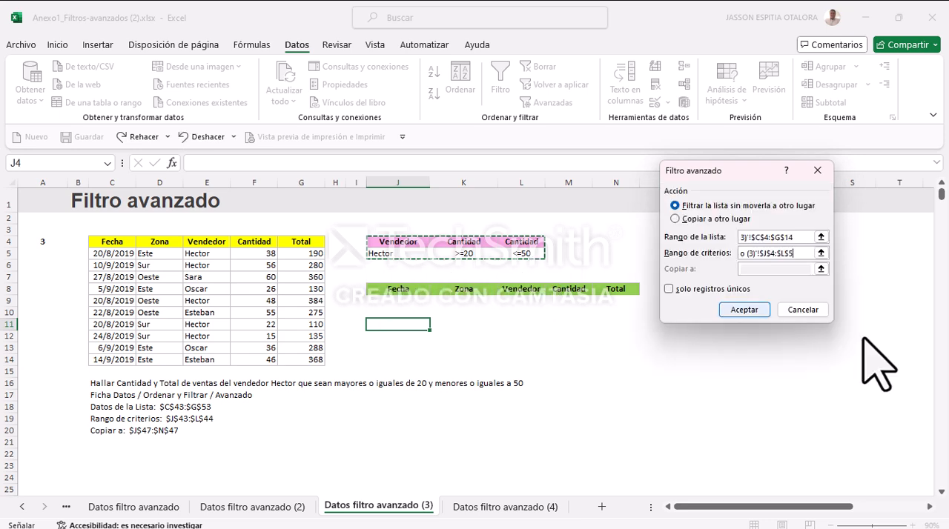
Step: Set the exercise 3 advanced filter to copy only unique records to $J$8:$N$8 and apply it
left_click(675, 219)
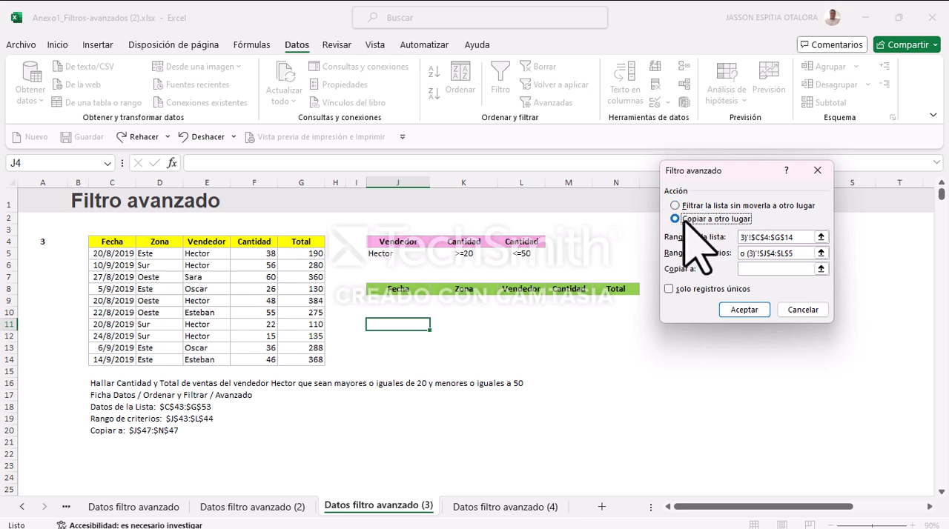
left_click(765, 269)
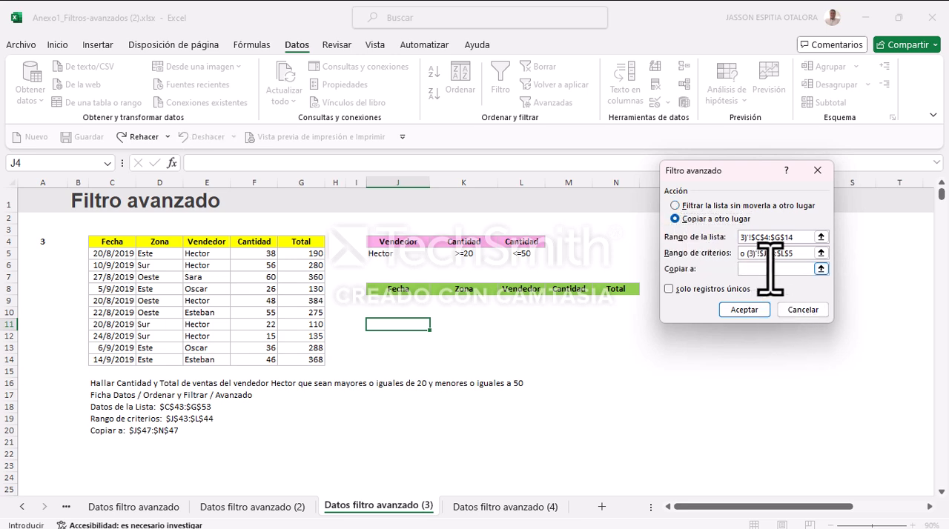
left_click_drag(409, 289, 627, 297)
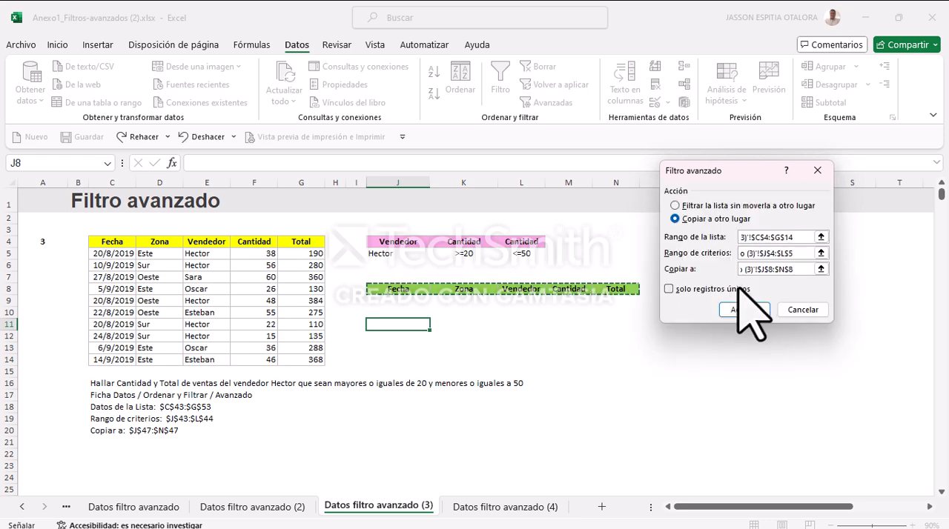
left_click(669, 289)
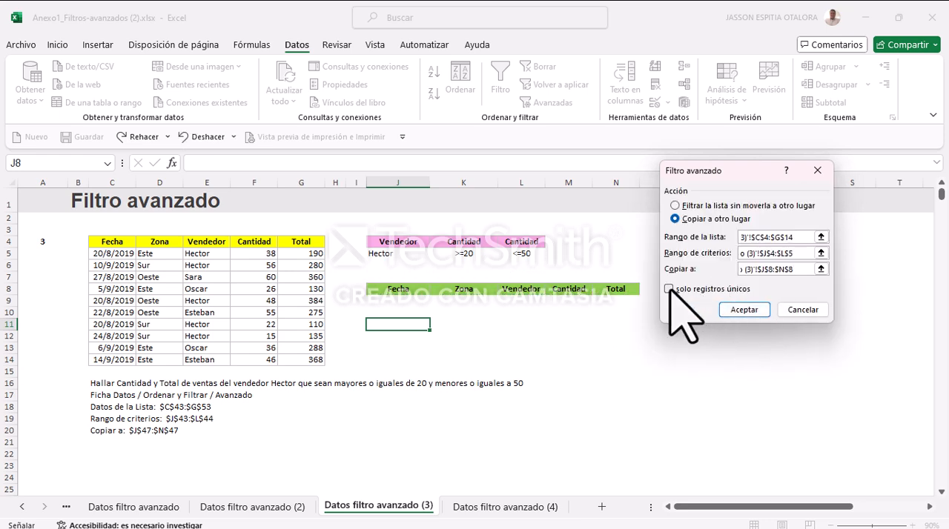
left_click(762, 312)
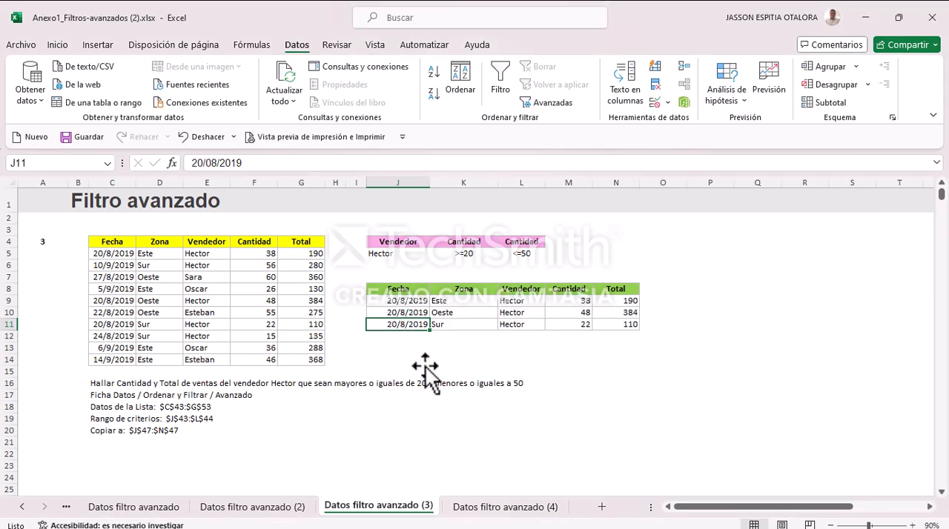
key("Down")
key("Down")
key("Down")
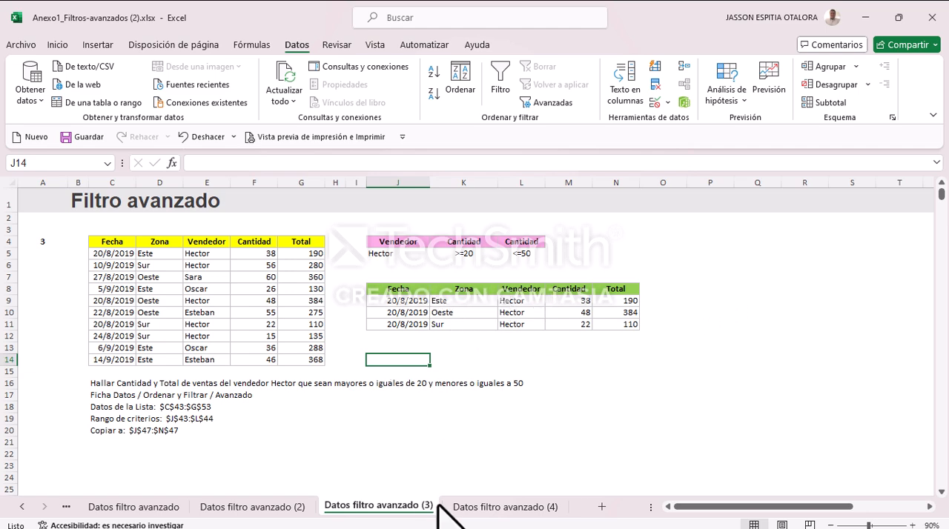
Step: Start an advanced filter on the Datos filtro avanzado (4) sheet with list range $C$3:$G$13 and criteria range $J$3
left_click(490, 507)
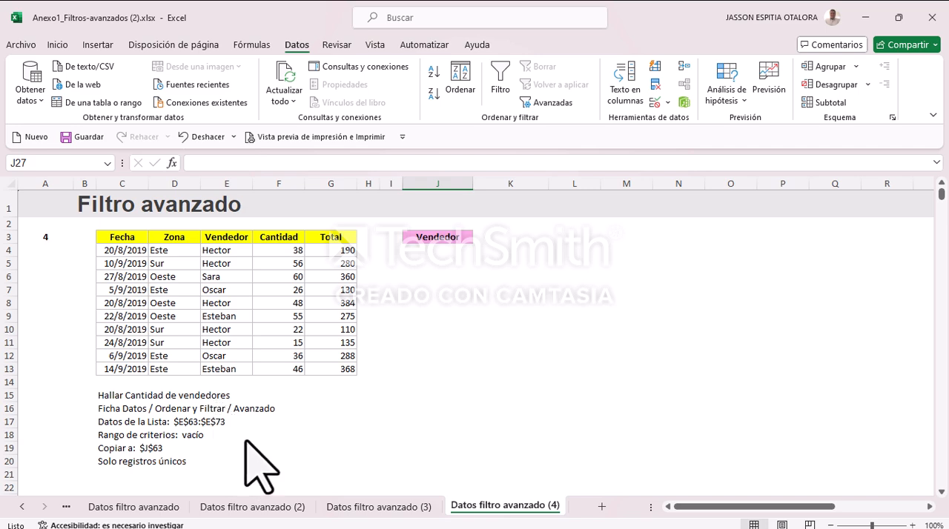
left_click(540, 101)
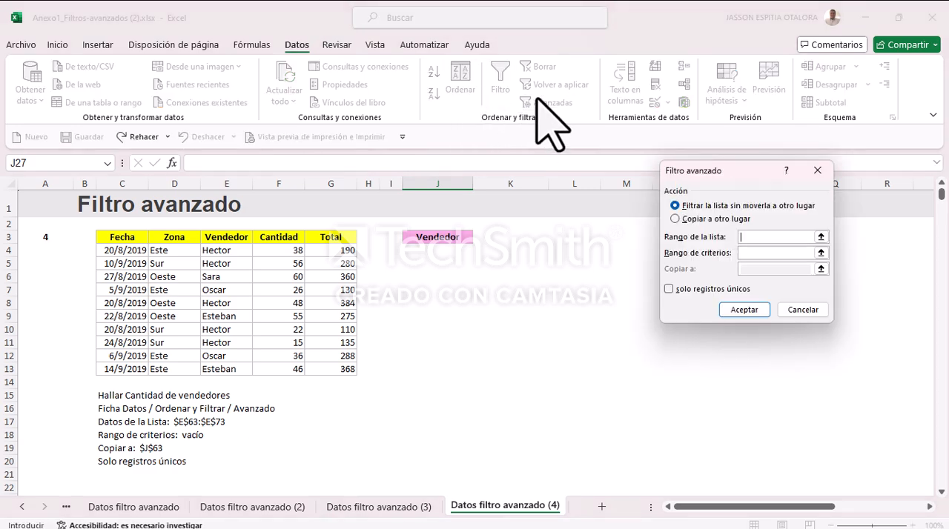
left_click_drag(711, 171, 631, 193)
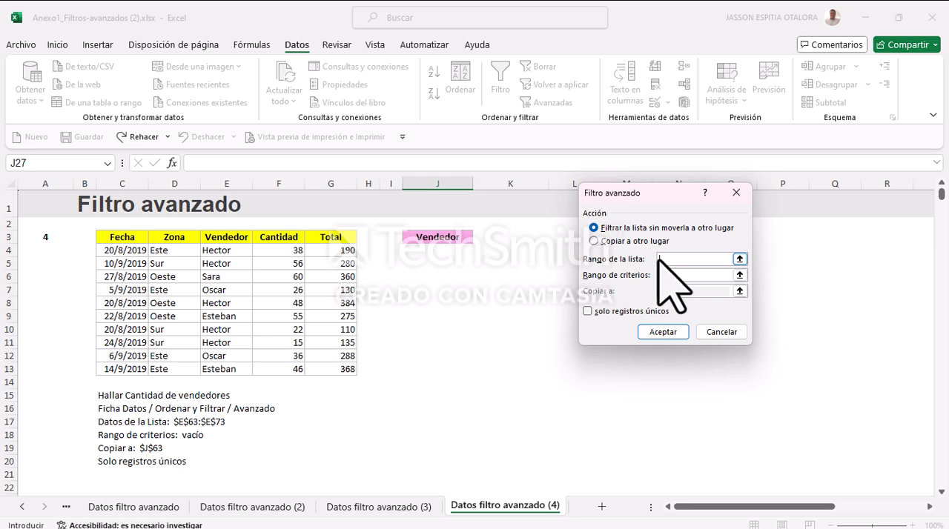
left_click_drag(119, 235, 322, 370)
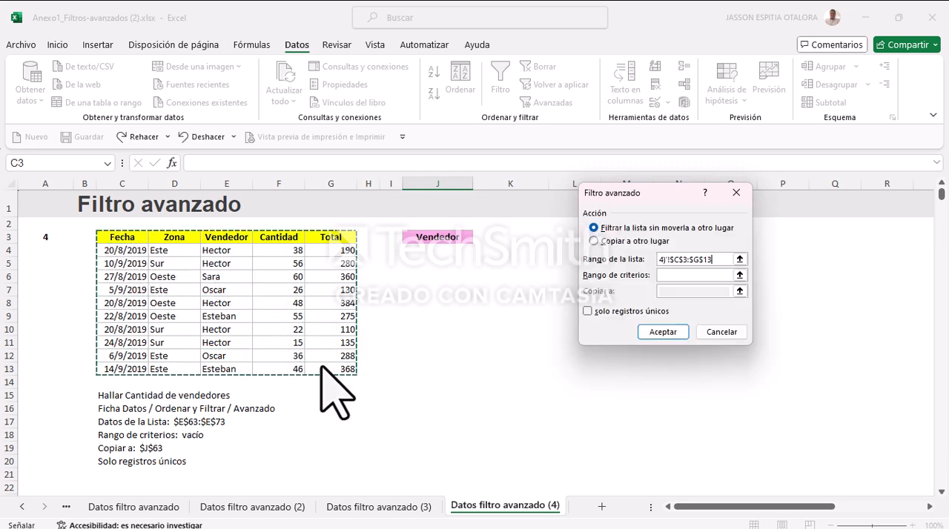
left_click(662, 276)
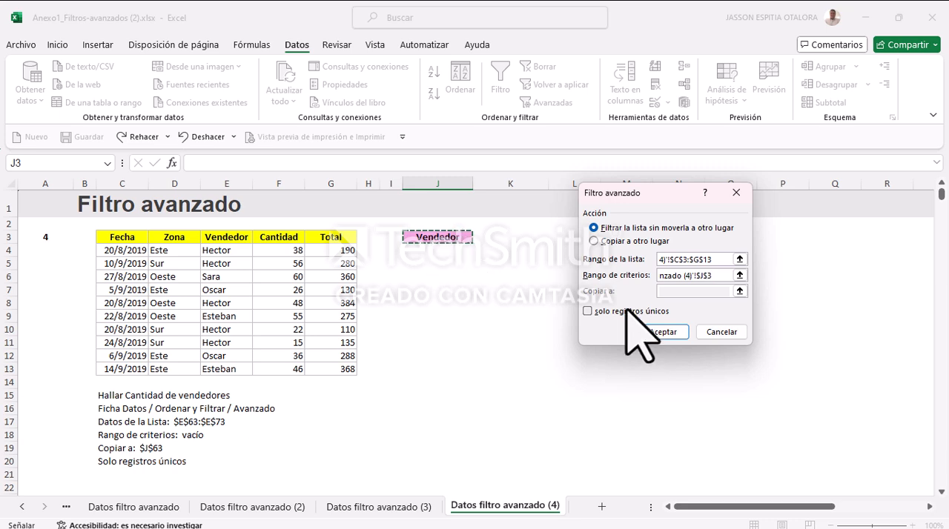
Step: Set the exercise 4 advanced filter to copy only unique records to $J$3 and apply it
left_click(594, 241)
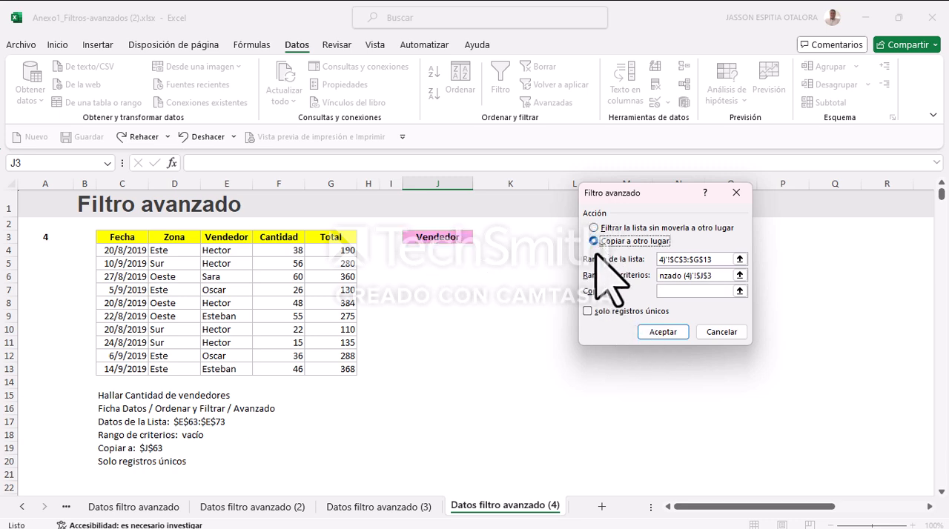
left_click(660, 290)
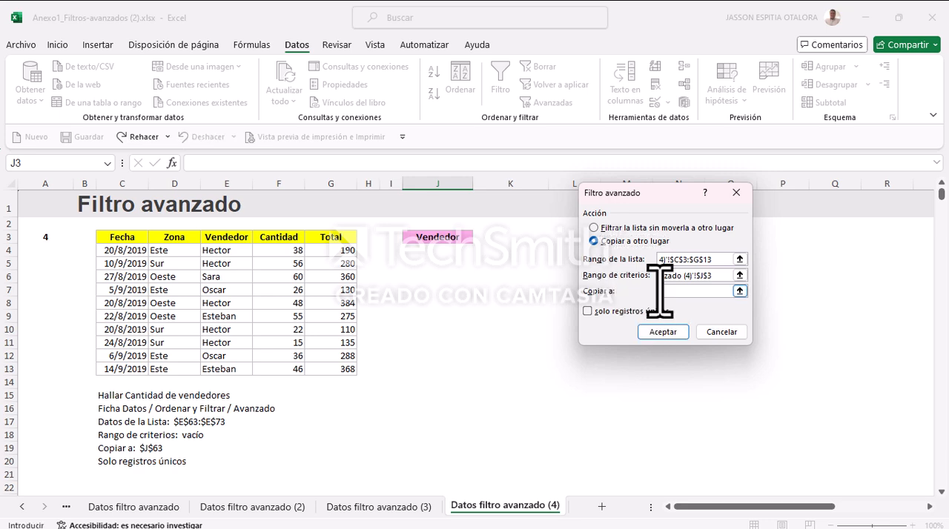
left_click(424, 242)
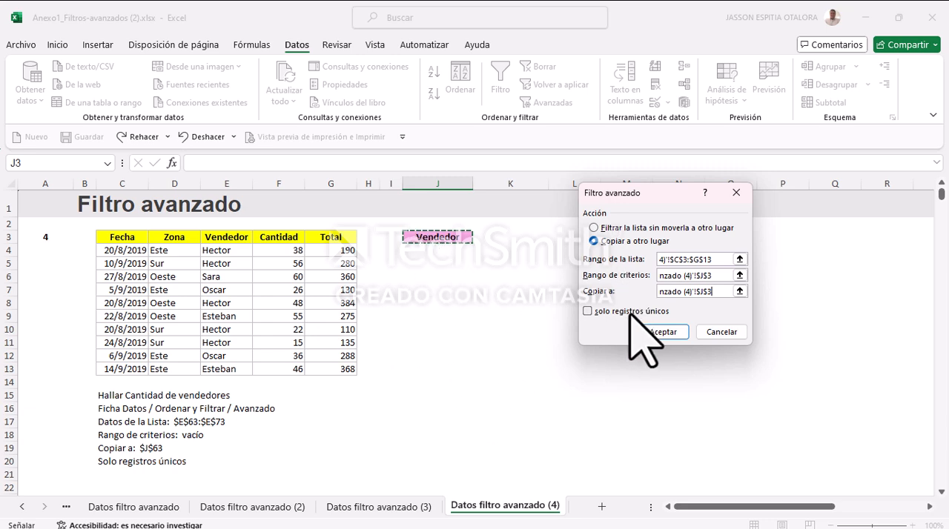
left_click(588, 312)
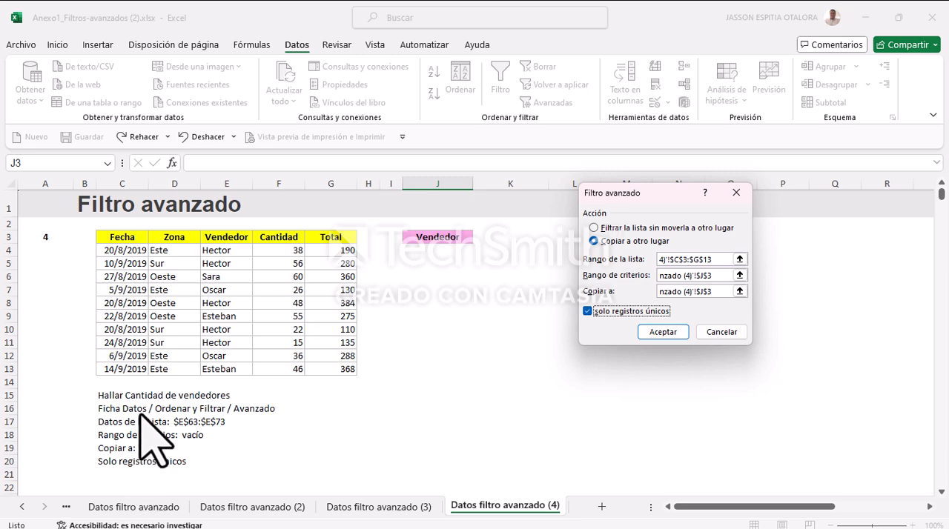
left_click(671, 338)
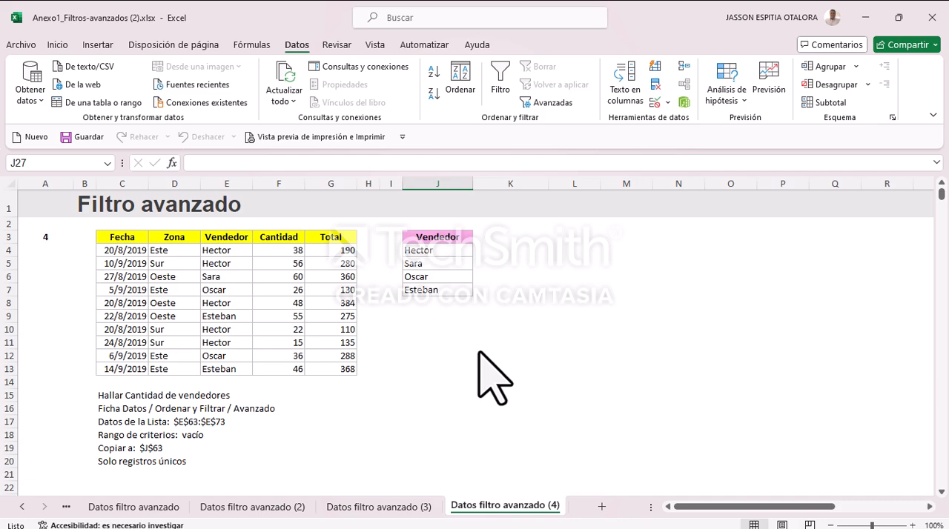
Step: Review the completed exercise sheets and the Datos fórmulas sheet, finishing on the first Datos filtro avanzado sheet
left_click(145, 508)
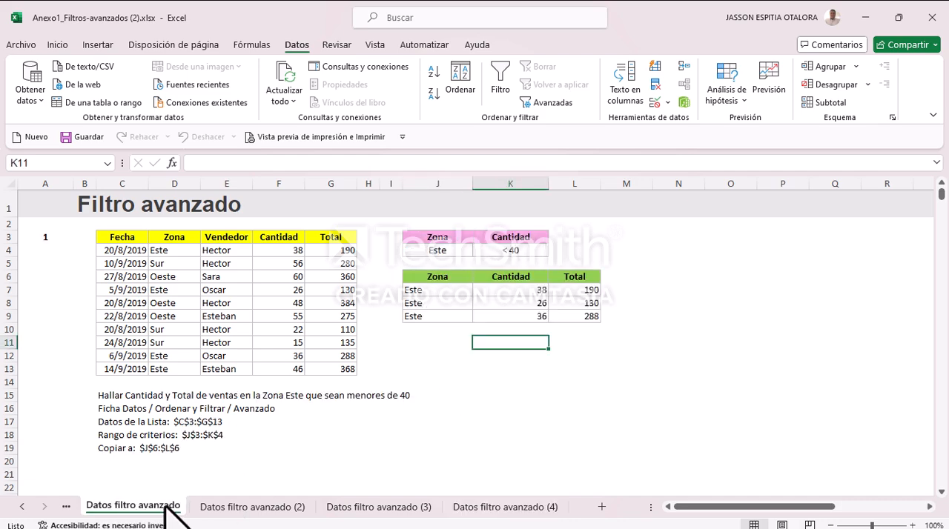
left_click(261, 507)
left_click(374, 507)
left_click(507, 507)
left_click(377, 508)
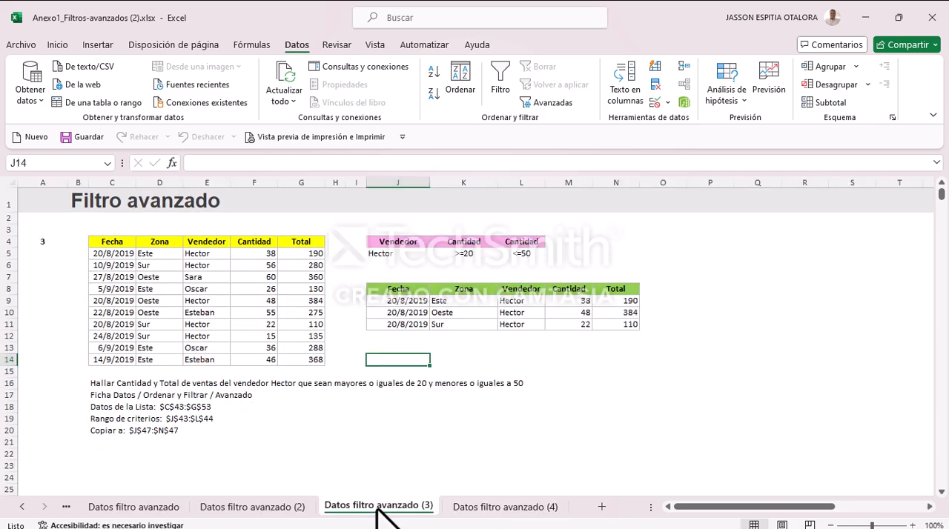
left_click(250, 505)
left_click(163, 508)
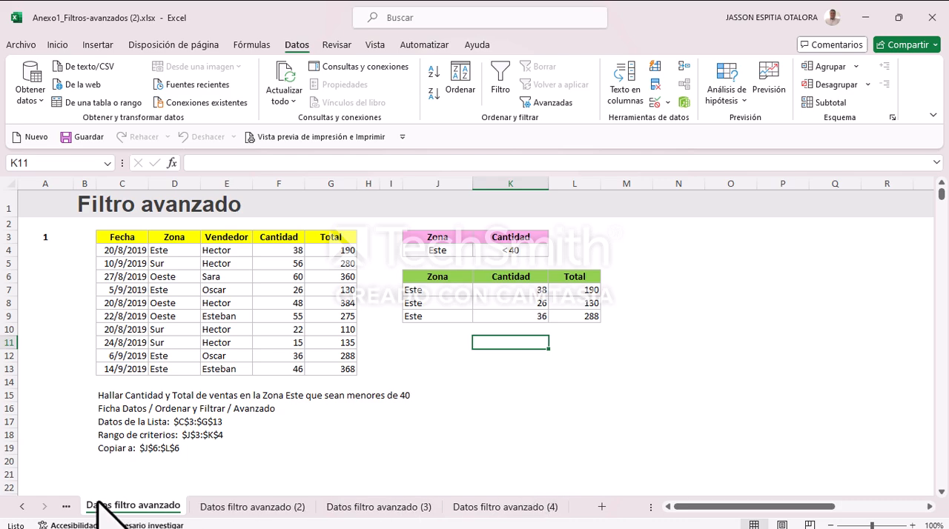
left_click(66, 506)
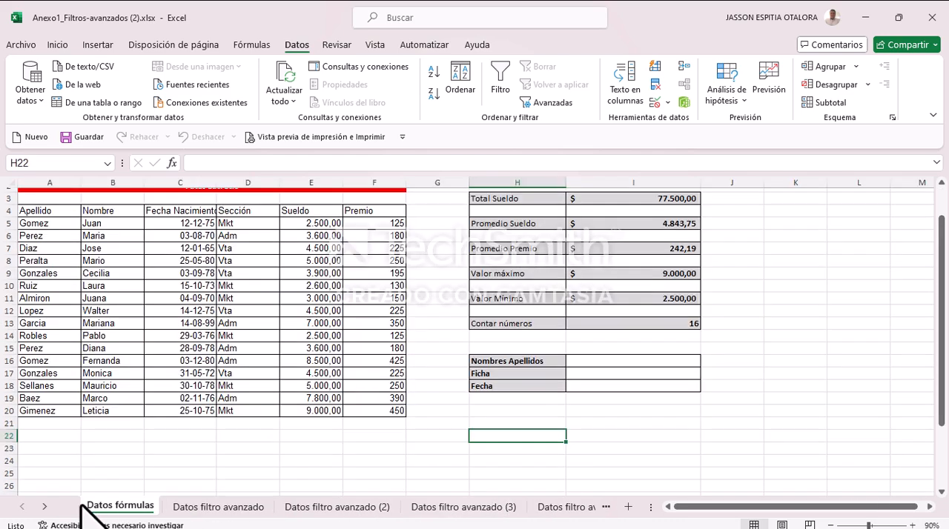
left_click(183, 507)
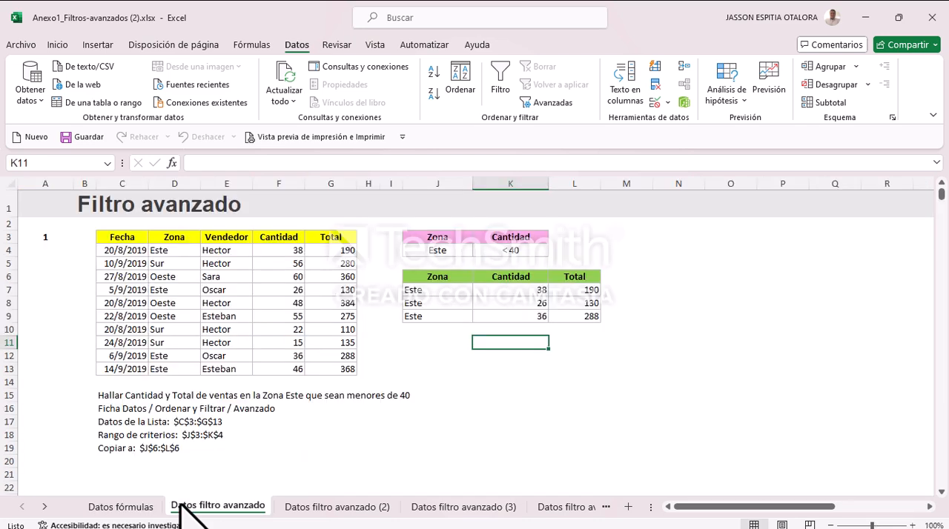
left_click(300, 506)
left_click(474, 509)
left_click(581, 508)
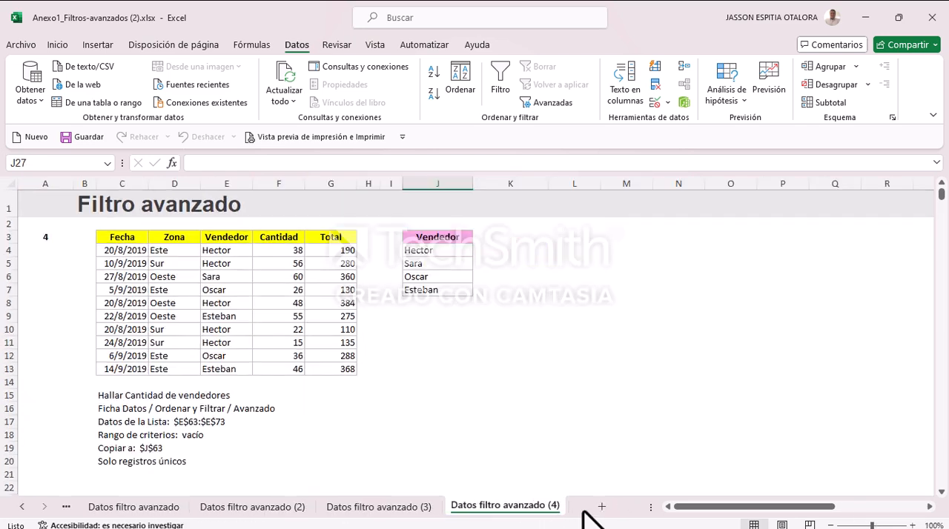
scroll(250, 423, "down", 3)
scroll(250, 423, "up", 3)
left_click(130, 507)
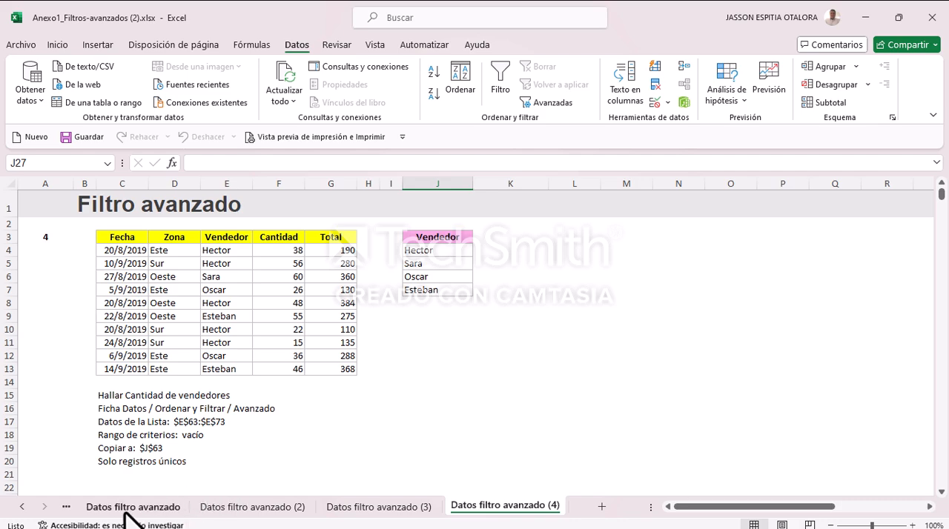
scroll(290, 462, "down", 3)
scroll(307, 455, "up", 3)
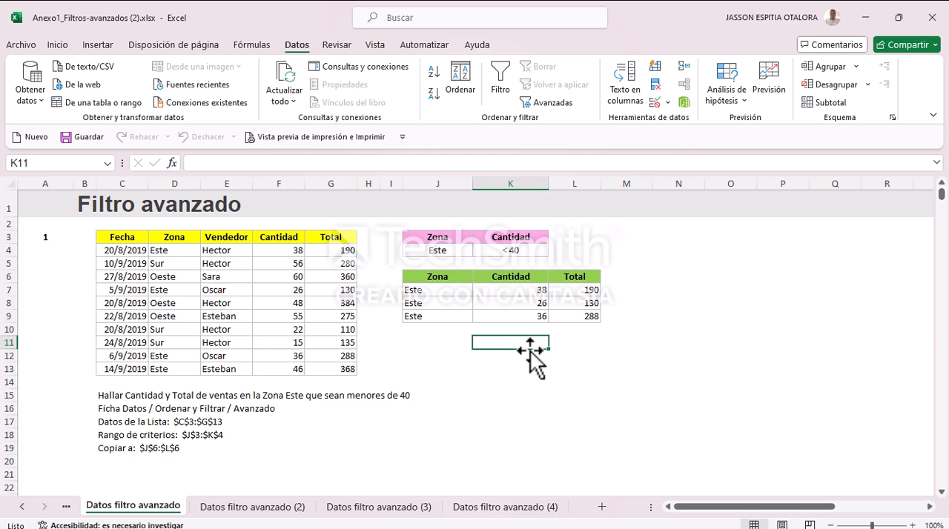
Step: Insert a 3D clustered column chart from the exercise 1 results in J6:L9
left_click_drag(433, 276, 572, 312)
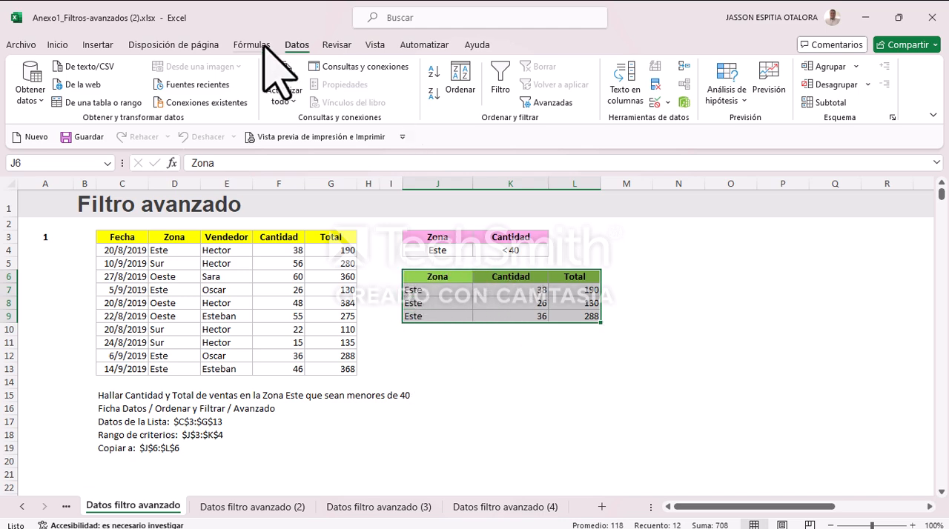
left_click(97, 46)
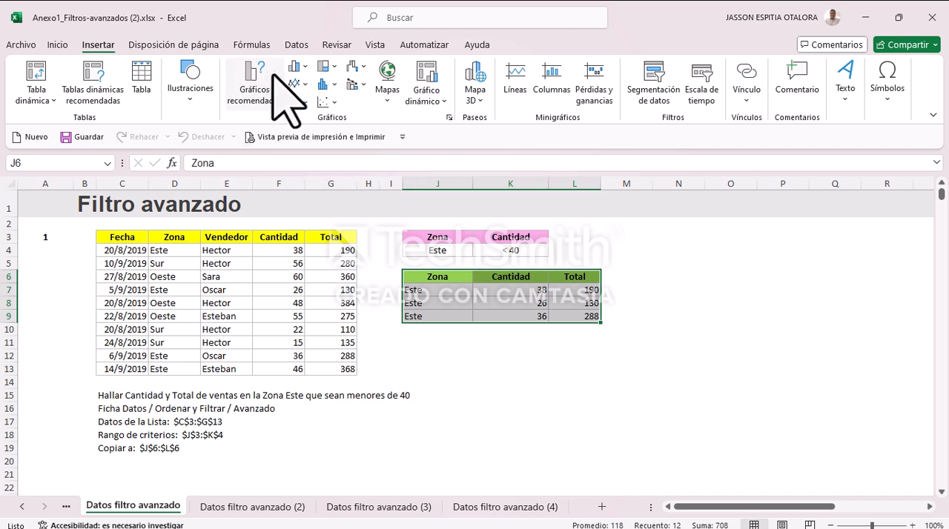
left_click(304, 66)
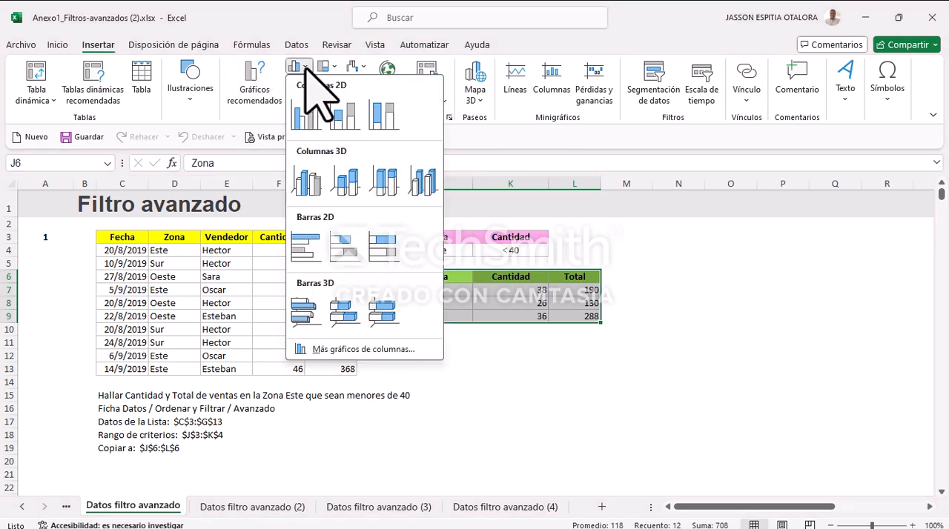
left_click(306, 72)
left_click(307, 84)
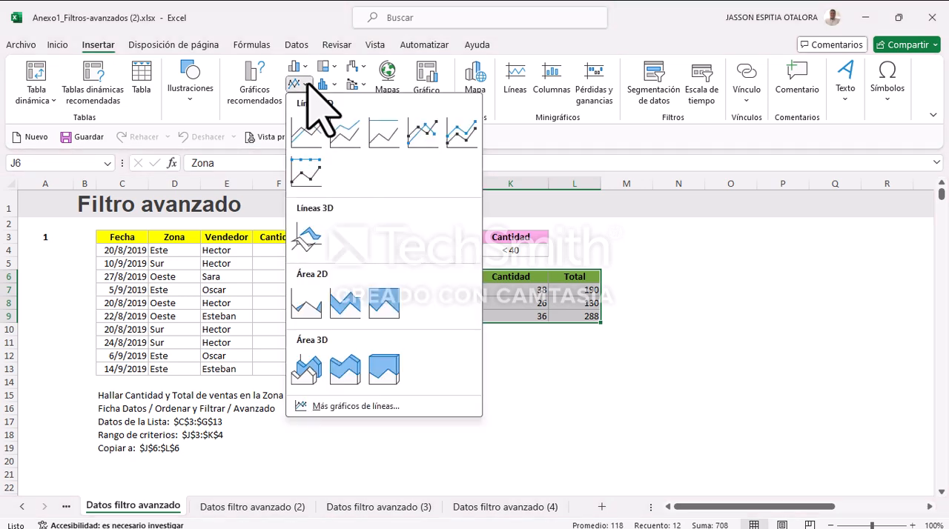
left_click(306, 84)
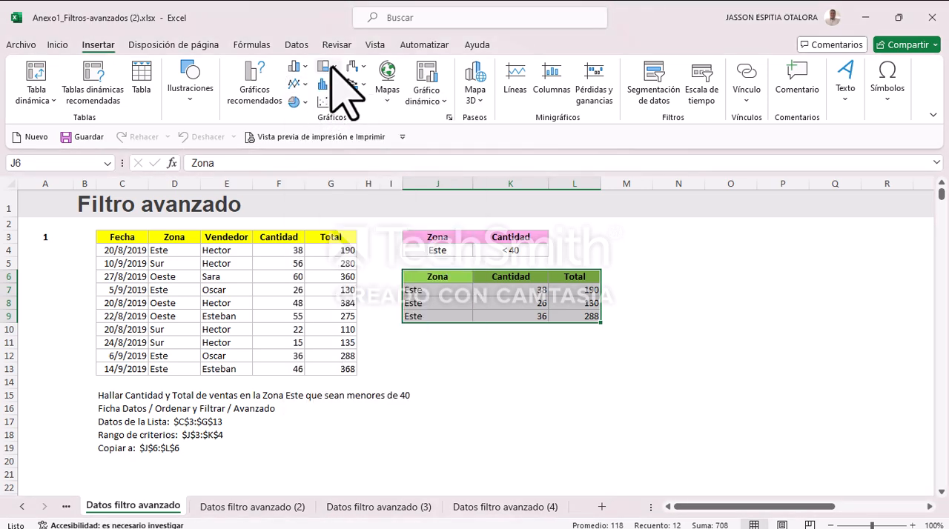
left_click(328, 67)
left_click(331, 66)
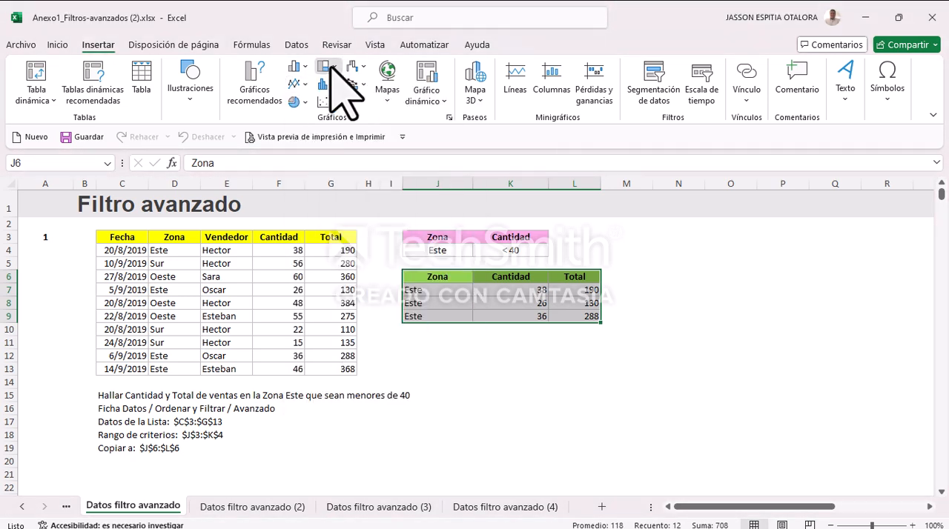
left_click(325, 84)
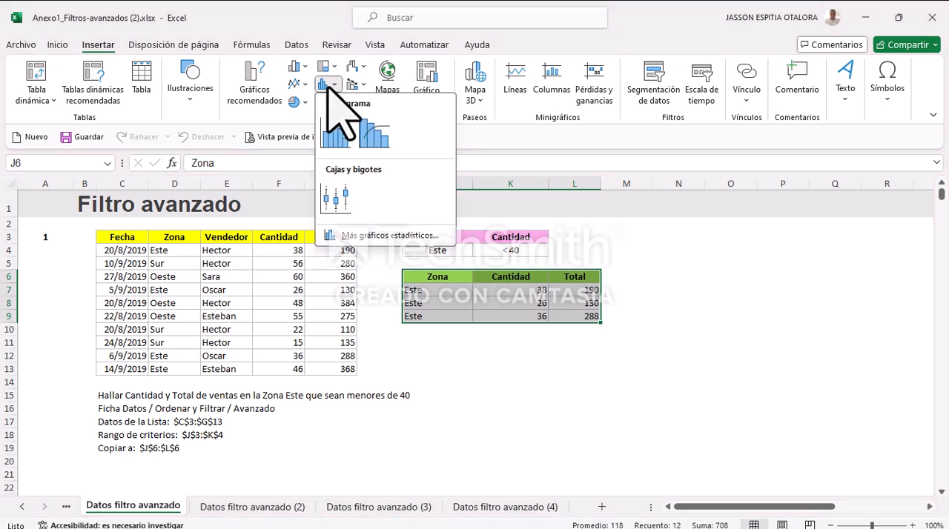
left_click(327, 83)
left_click(300, 103)
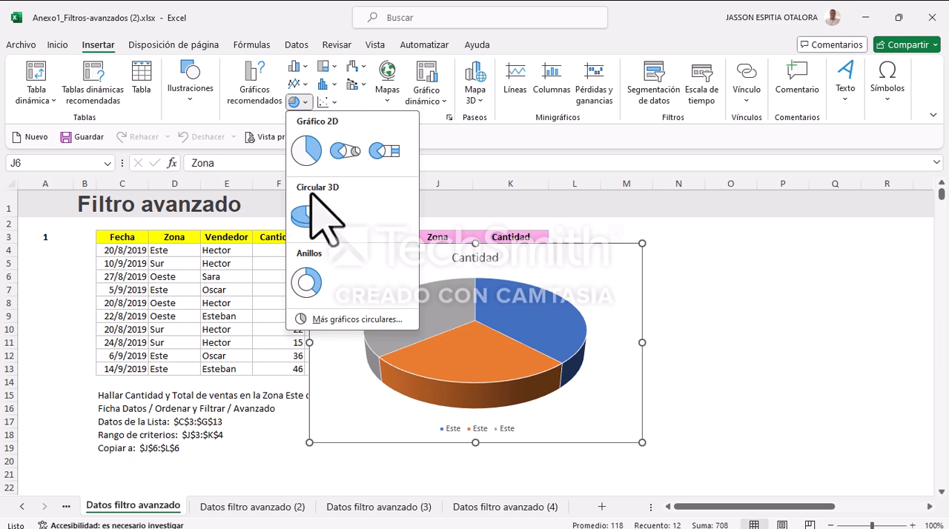
left_click(302, 66)
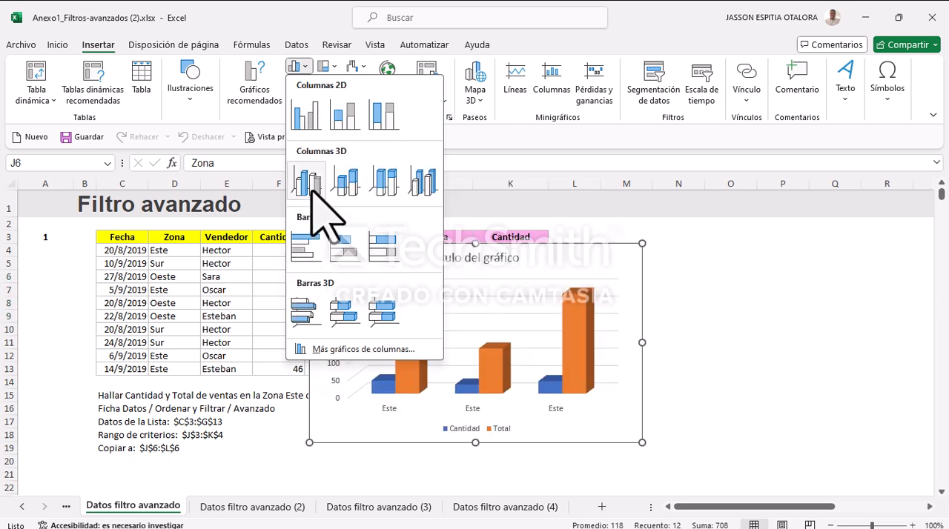
left_click(306, 181)
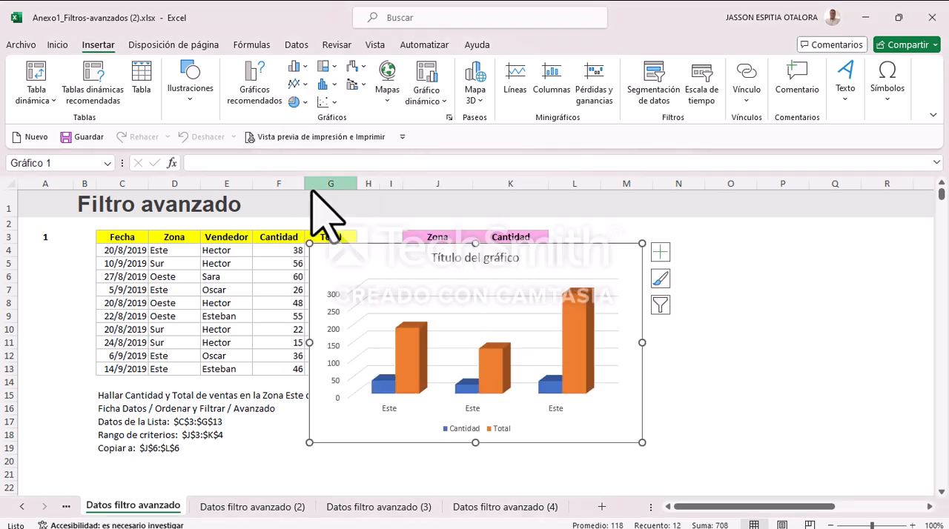
Step: Shrink the column chart and move it into the empty area beside the results table, starting near cell M3
left_click_drag(642, 243, 555, 287)
left_click(421, 300)
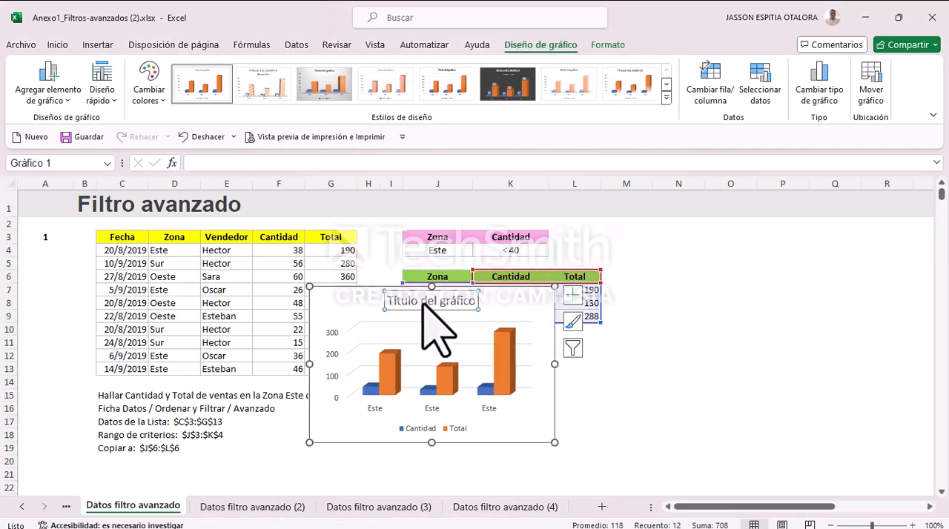
left_click_drag(421, 301, 667, 304)
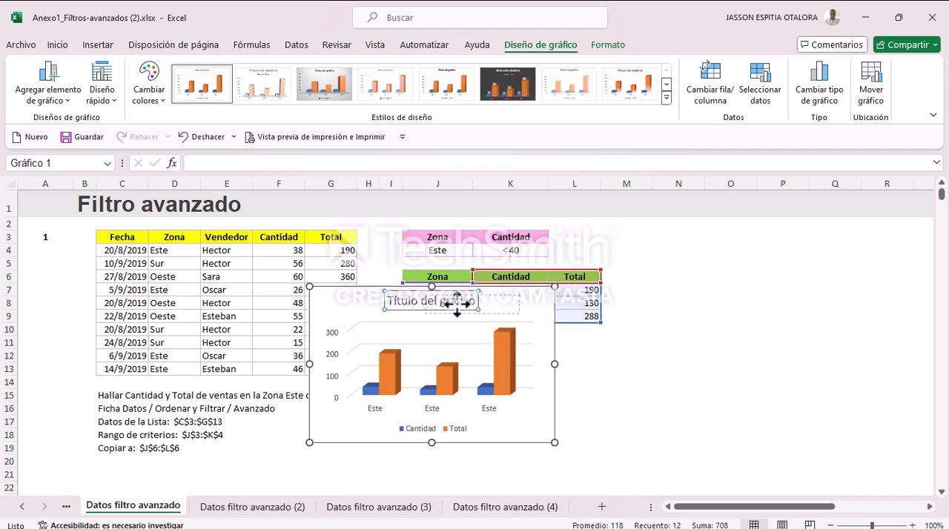
left_click_drag(431, 300, 437, 301)
left_click_drag(338, 295, 669, 244)
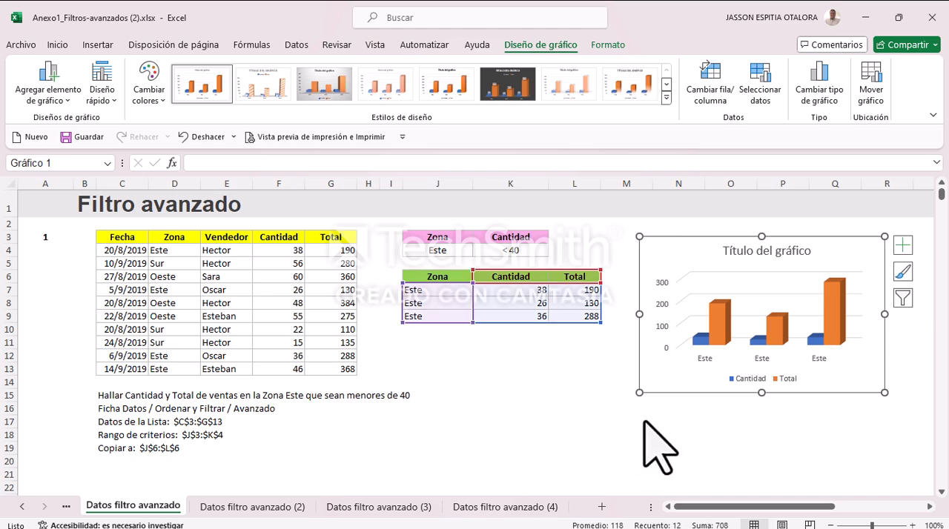
Step: Change the chart title to Zona Este
double_click(747, 250)
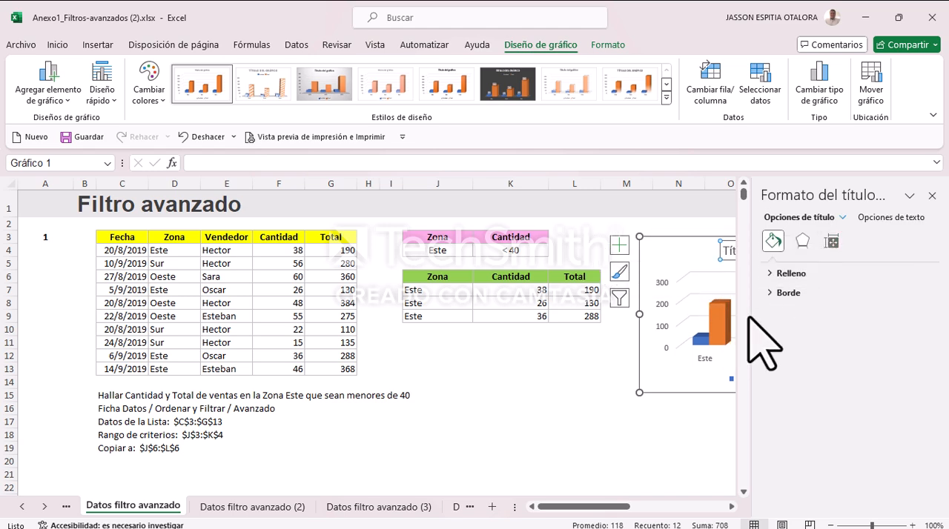
left_click_drag(752, 313, 881, 322)
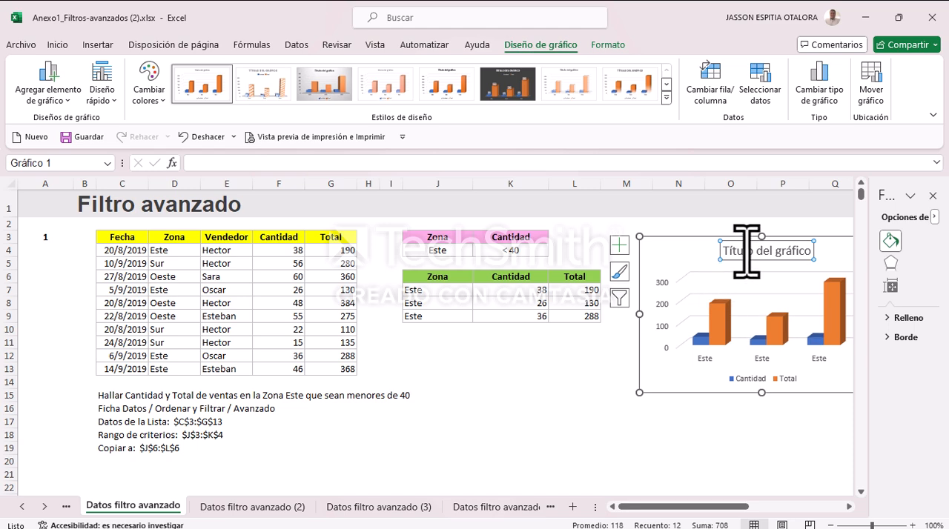
left_click_drag(747, 252, 723, 252)
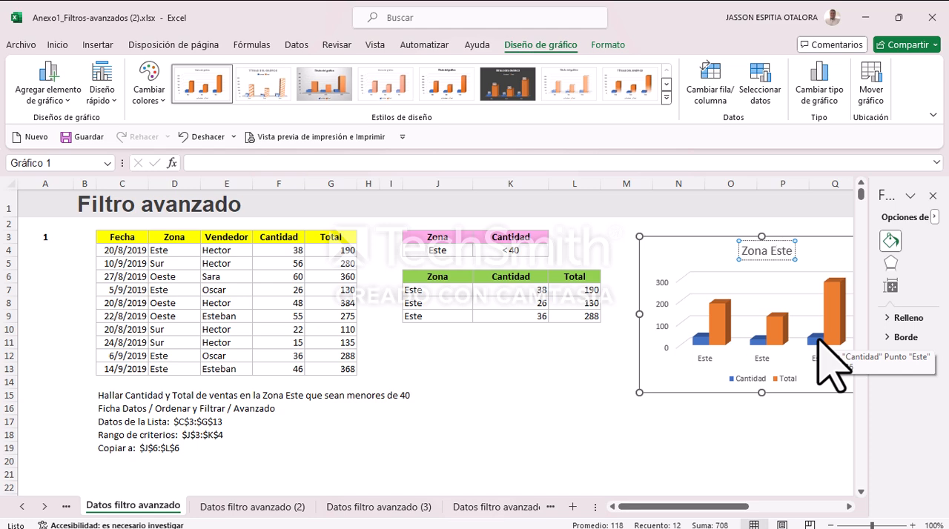
Step: Move the Zona Este chart below the results table, starting near cell K11, and deselect it
left_click(589, 411)
left_click_drag(727, 255, 564, 339)
left_click(730, 276)
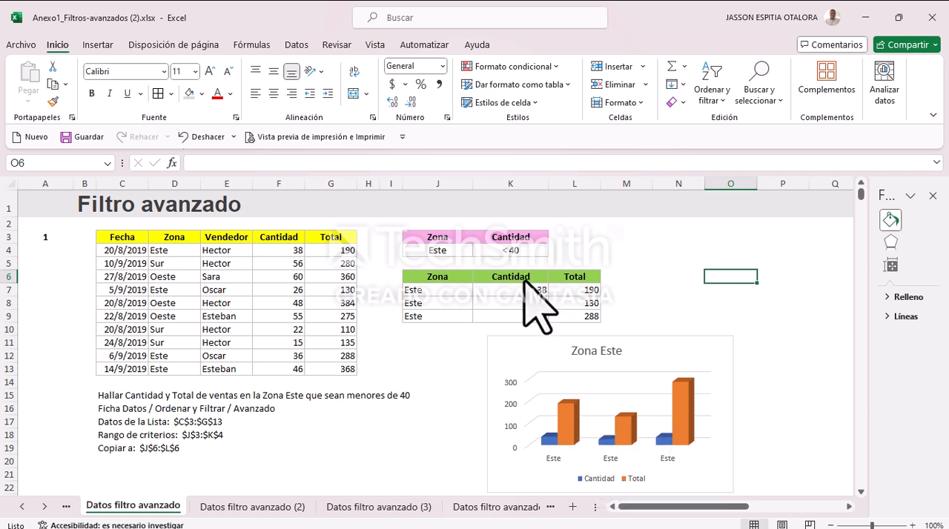
Step: Compare the Cantidad and Total columns of the exercise 1 results with the matching series in the Zona Este chart
left_click_drag(525, 290, 527, 319)
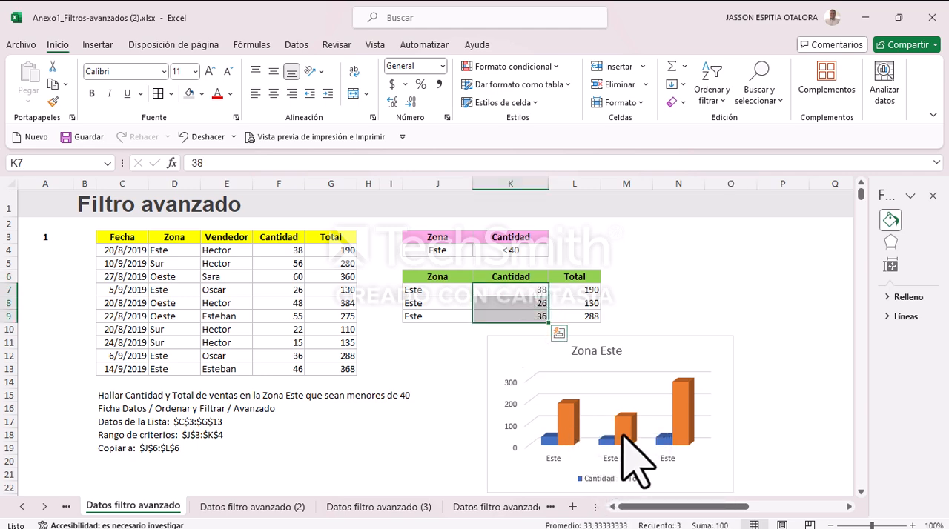
left_click(629, 477)
left_click_drag(584, 275, 584, 315)
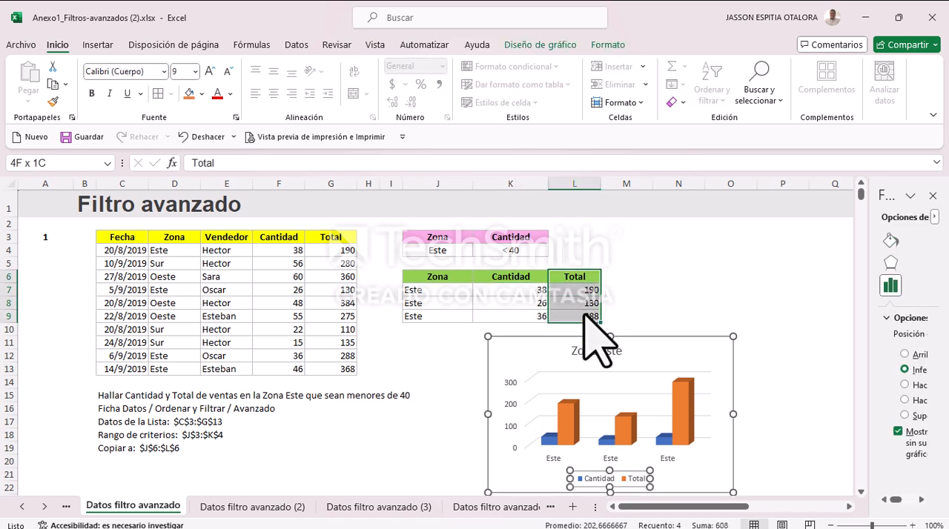
left_click(690, 390)
left_click(665, 276)
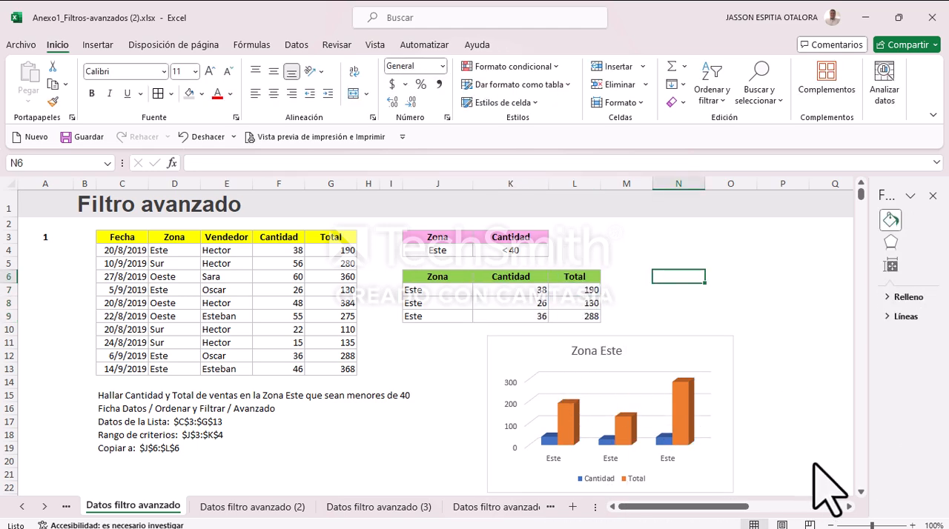
Step: Insert a 2D pie chart from the exercise 2 results in J9:N13 on sheet Datos filtro avanzado (2)
left_click(276, 507)
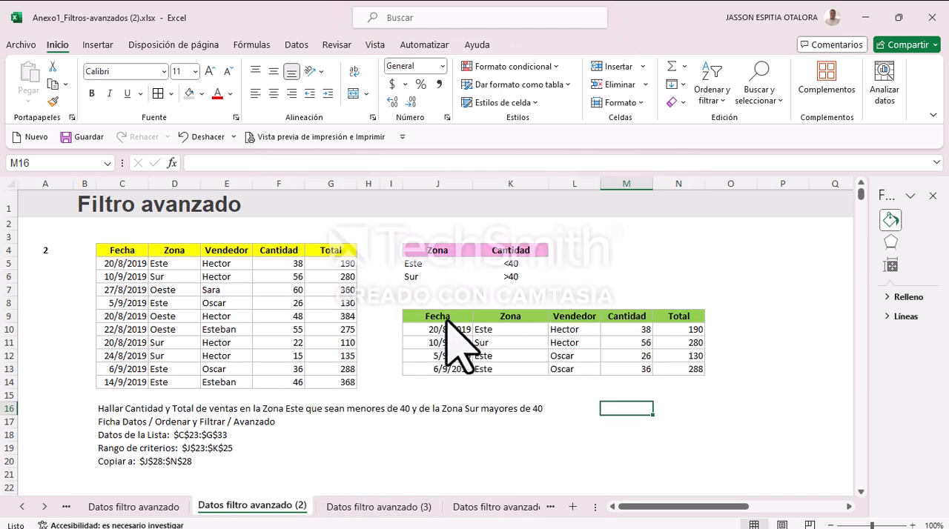
left_click_drag(434, 317, 671, 376)
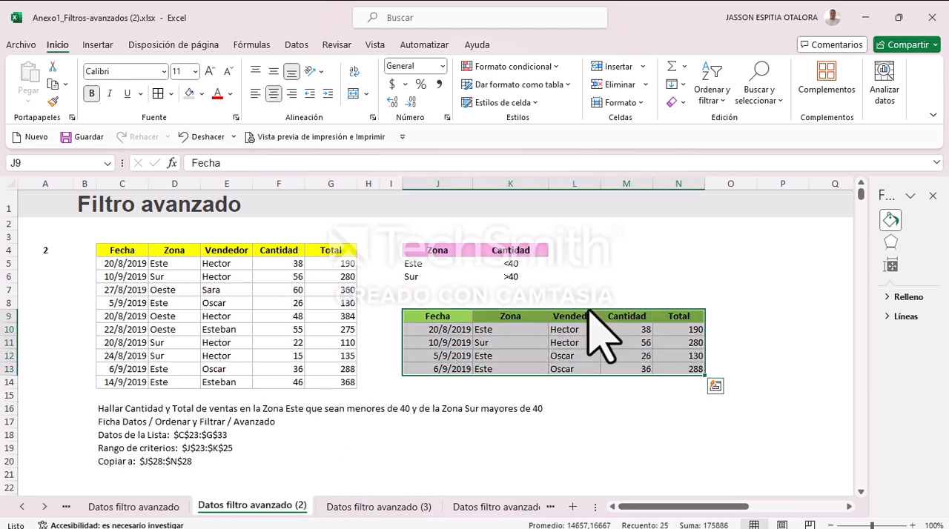
left_click(97, 45)
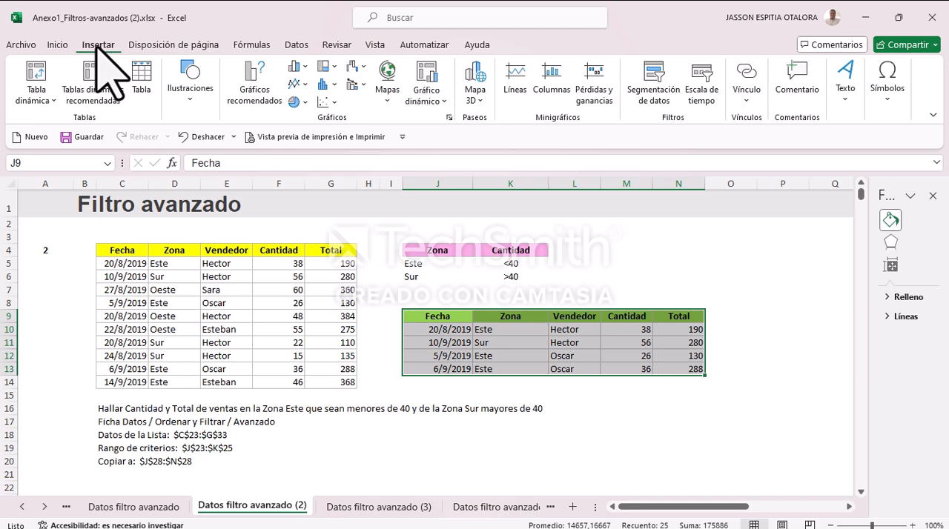
left_click(298, 102)
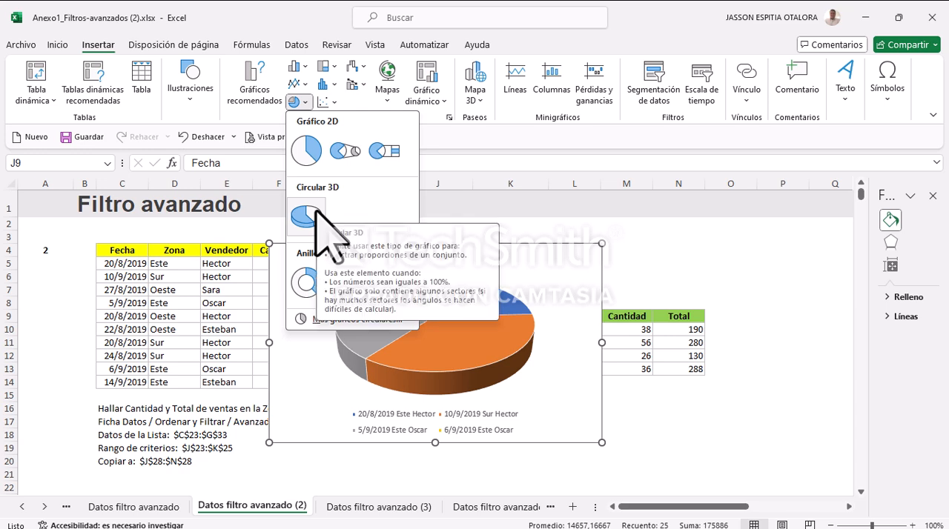
left_click(306, 155)
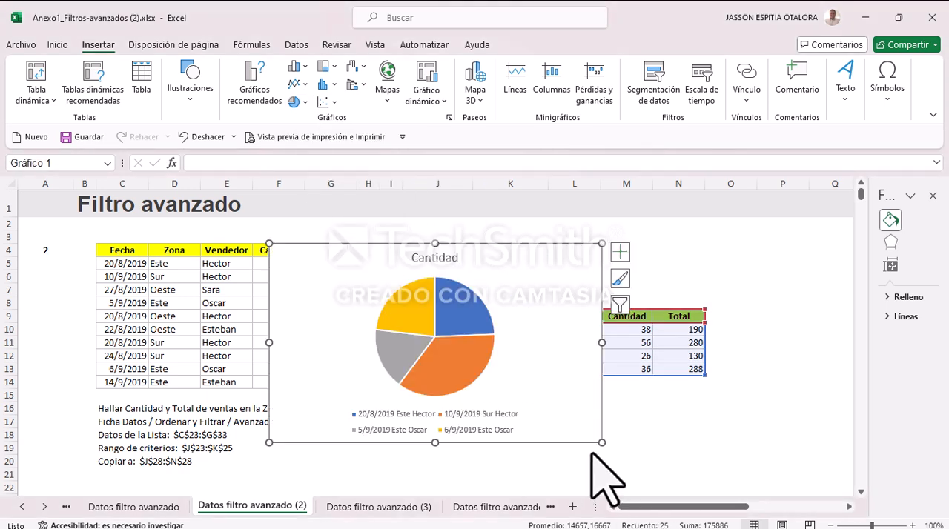
Step: Shrink the pie chart, move it beside the results table starting near cell O5, and close the format pane
left_click_drag(601, 244, 536, 287)
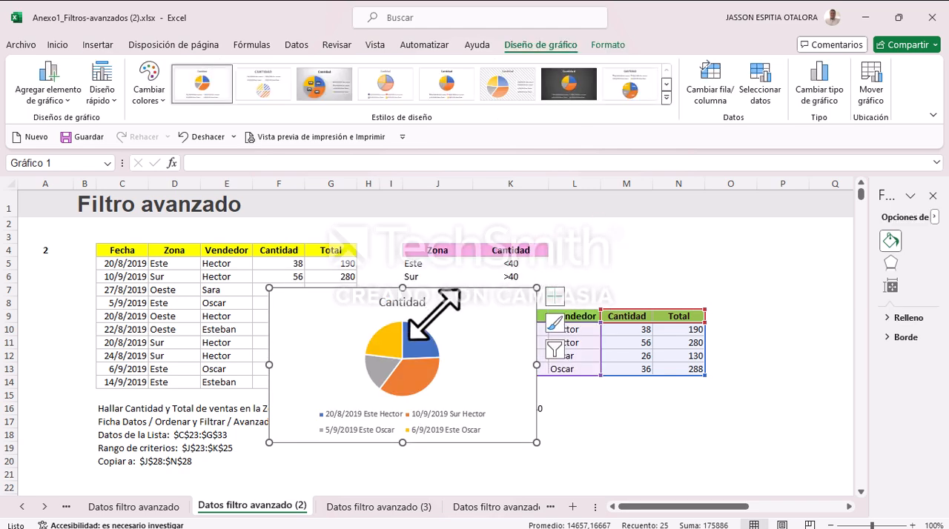
mouse_move(446, 297)
left_mouse_down()
mouse_move(531, 356)
mouse_move(705, 364)
mouse_move(714, 262)
mouse_move(735, 267)
mouse_move(754, 323)
mouse_move(759, 360)
mouse_move(739, 376)
mouse_move(757, 363)
mouse_move(767, 326)
left_mouse_up()
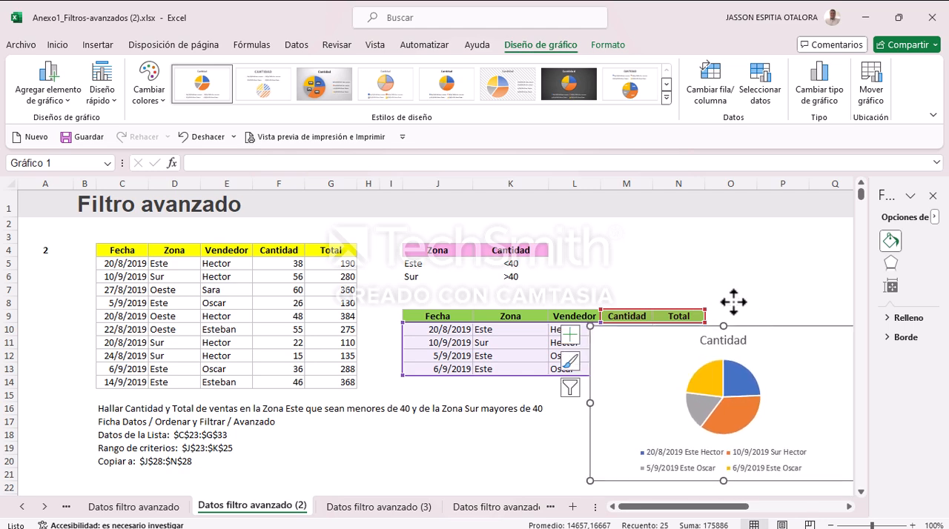
left_click(933, 196)
left_click_drag(789, 330, 832, 290)
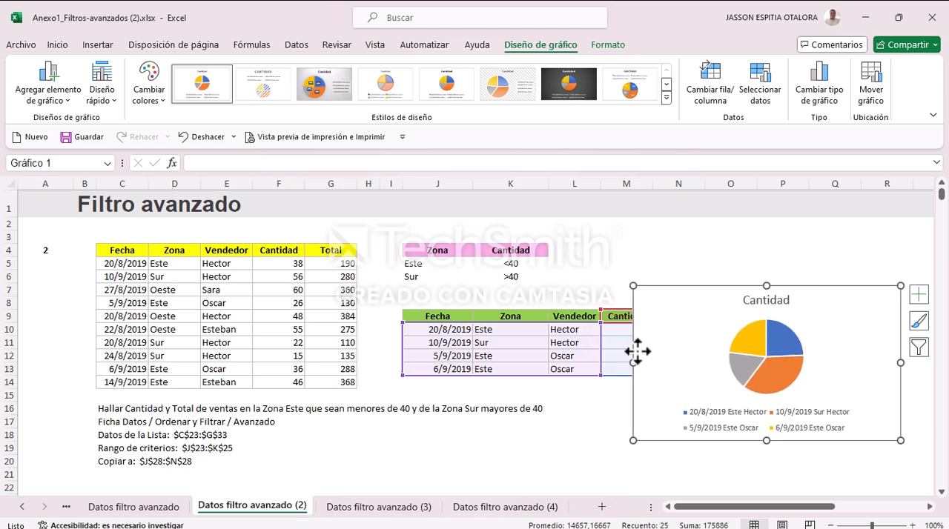
left_click_drag(635, 360, 671, 361)
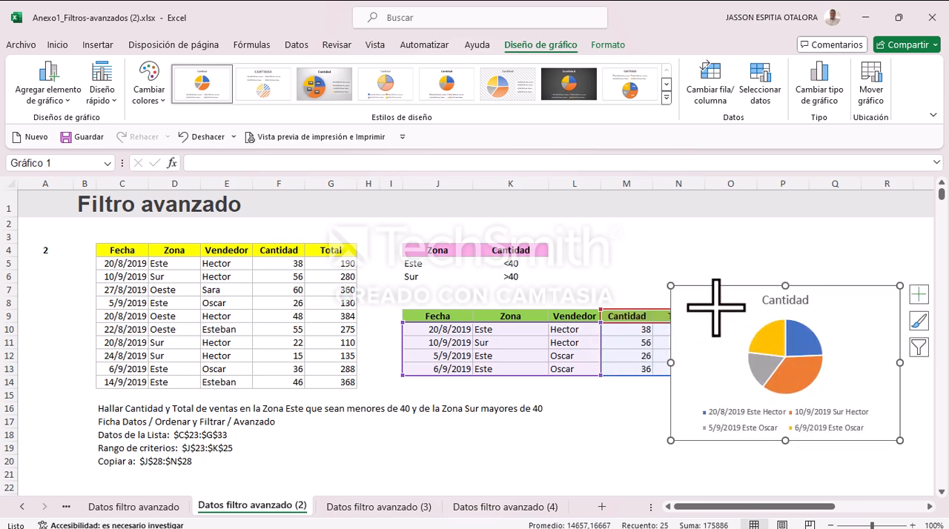
left_click_drag(720, 286, 750, 261)
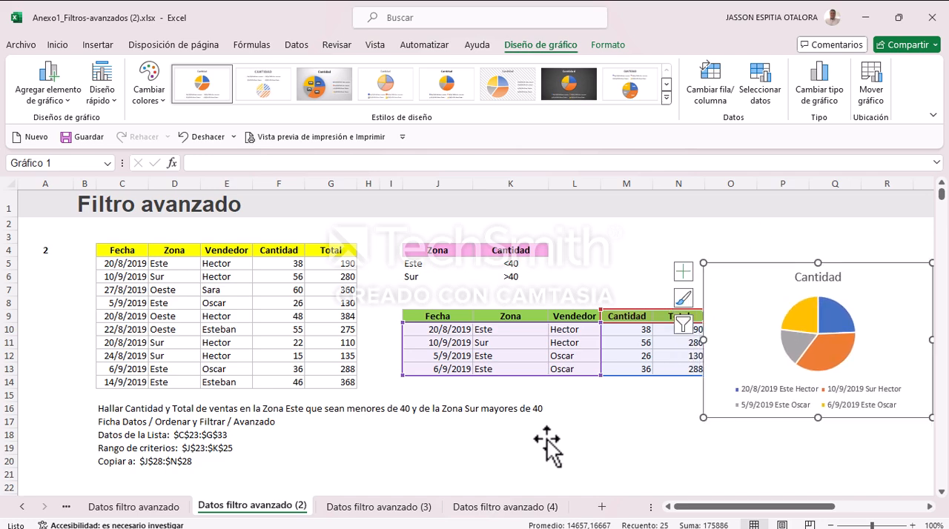
left_click(540, 437)
Step: Narrow column A and nudge the pie chart slightly away from the results table, leaving it deselected
left_click_drag(79, 189, 41, 191)
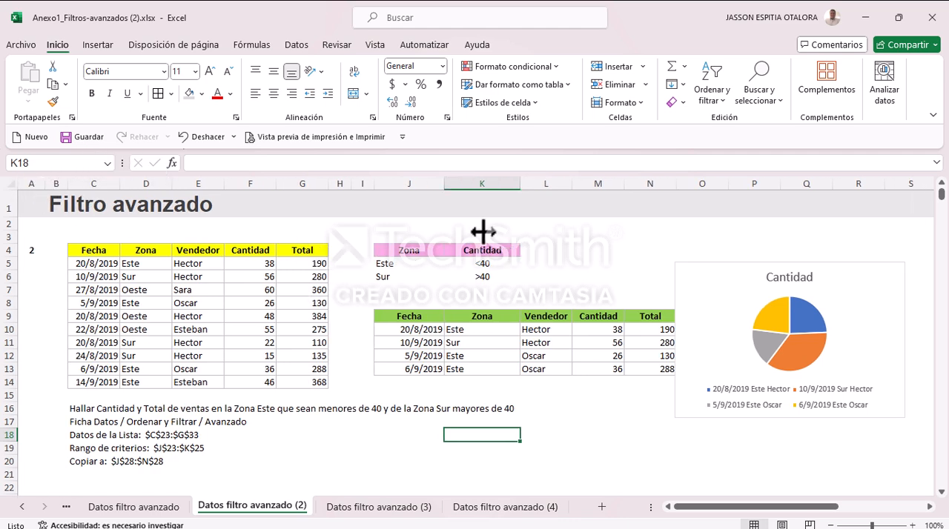
mouse_move(699, 318)
left_mouse_down()
mouse_move(739, 318)
mouse_move(712, 322)
left_mouse_up()
left_click(645, 426)
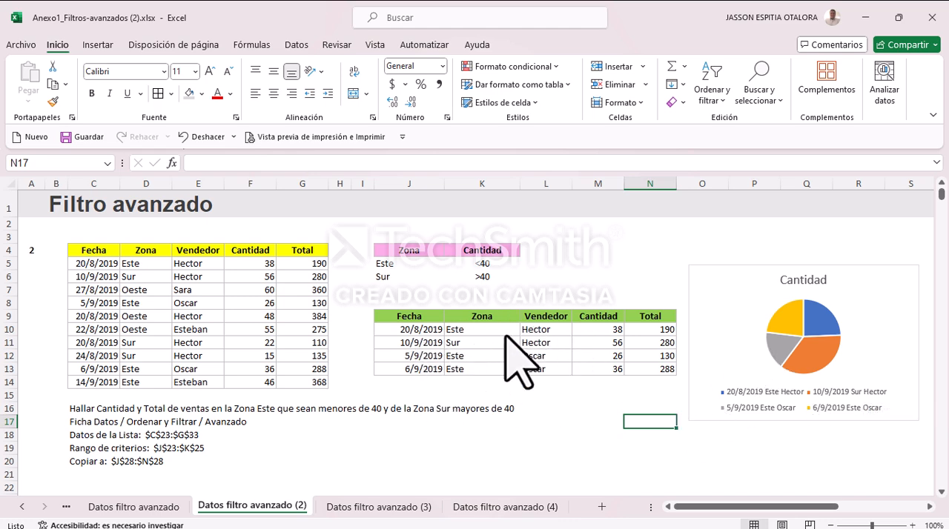
left_click(544, 461)
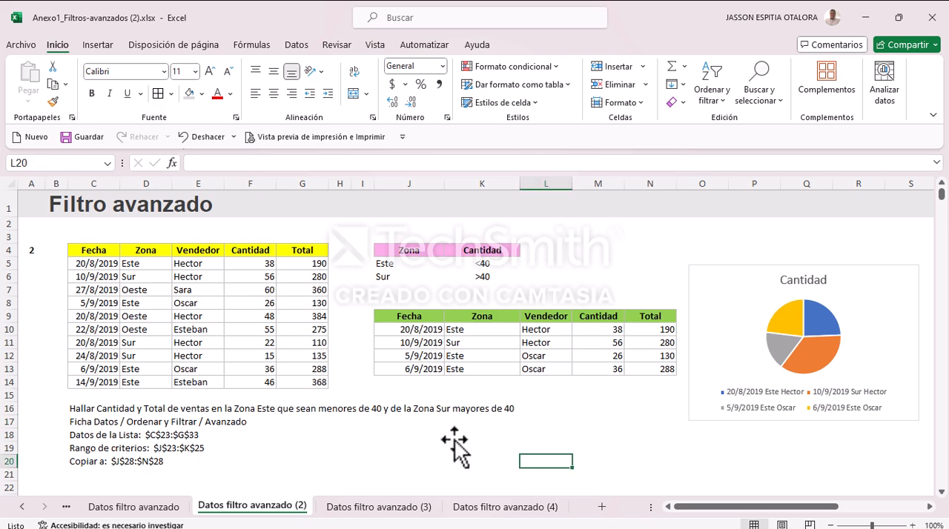
Step: Select the exercise 3 results in J8:N11 on sheet Datos filtro avanzado (3) for charting
left_click(378, 507)
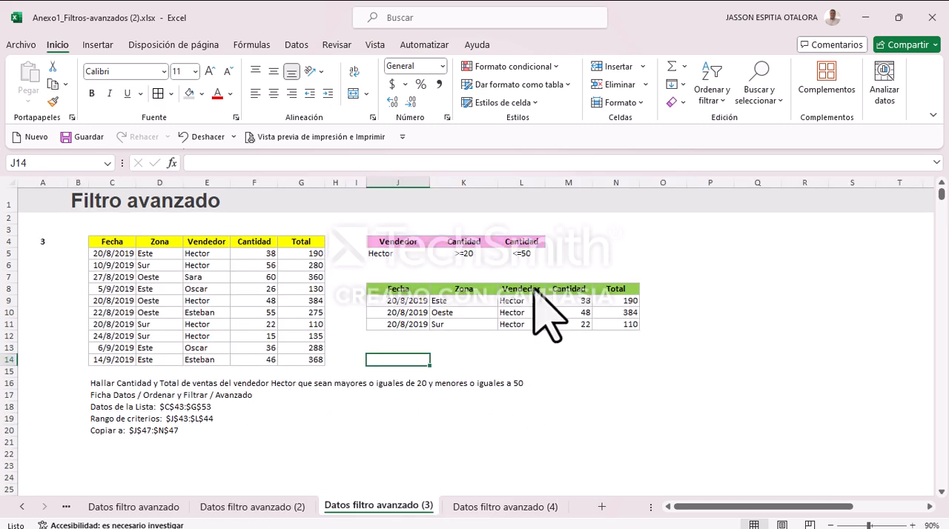
left_click_drag(401, 289, 621, 328)
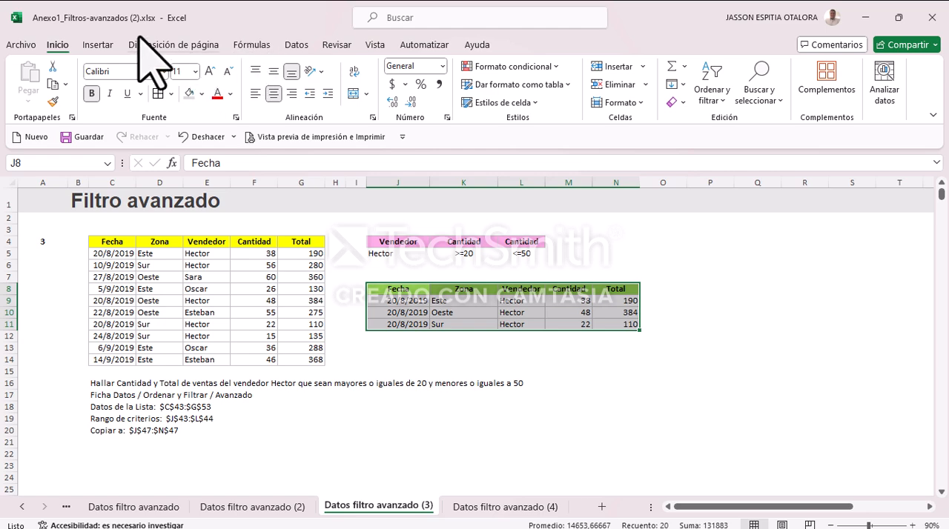
left_click(95, 46)
left_click(264, 106)
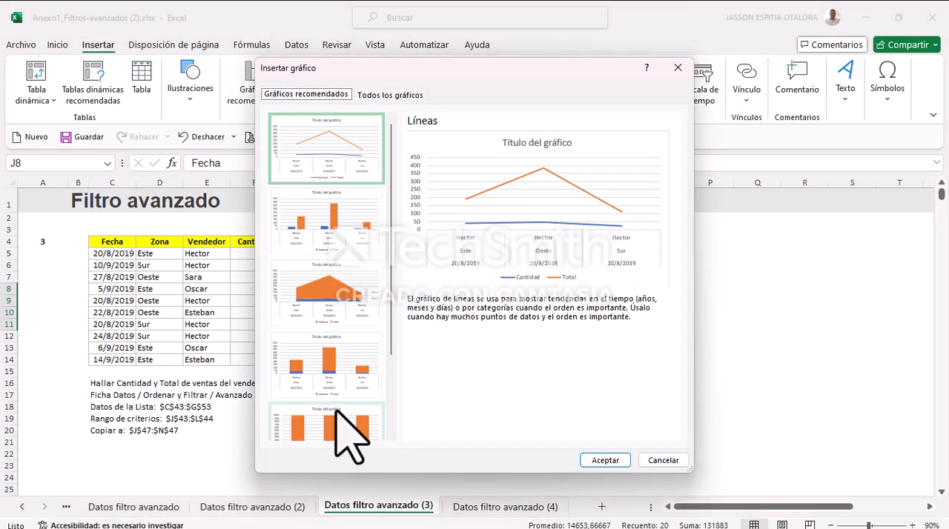
scroll(356, 215, "down", 2)
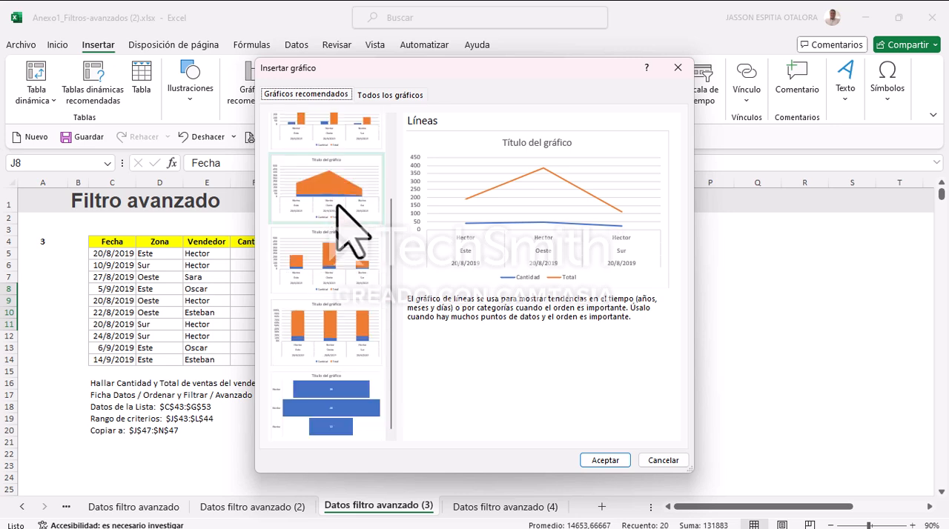
scroll(354, 295, "up", 2)
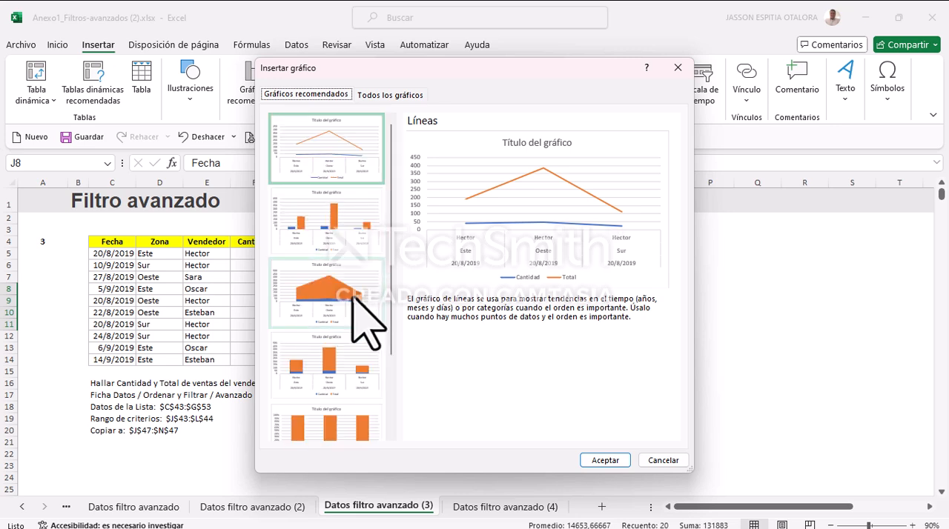
left_click(677, 68)
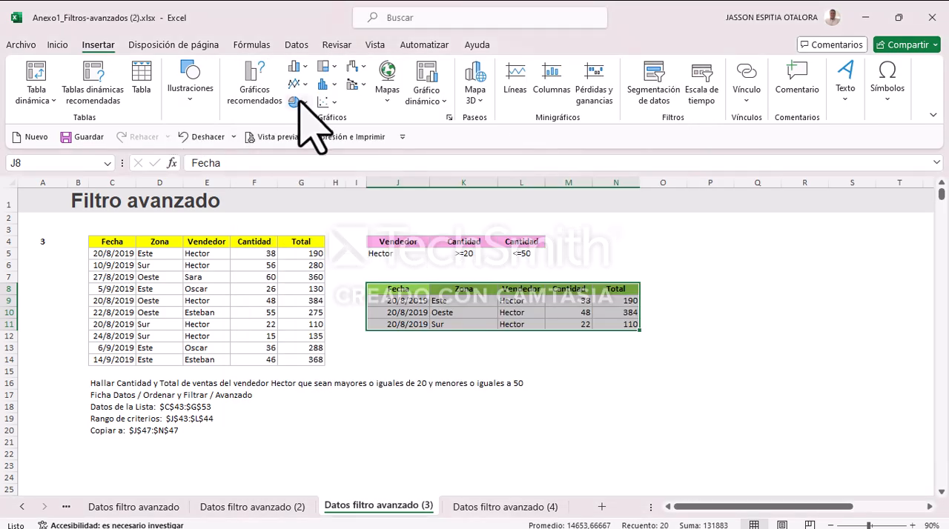
Step: Insert a 2D clustered bar chart from the selected results and move it to start near cell N5
left_click(296, 67)
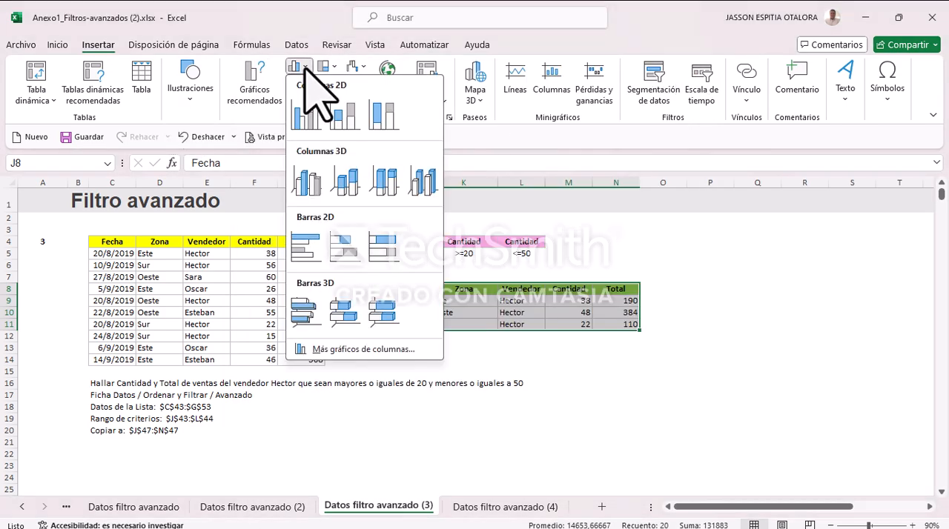
left_click(305, 241)
left_click_drag(505, 256, 771, 253)
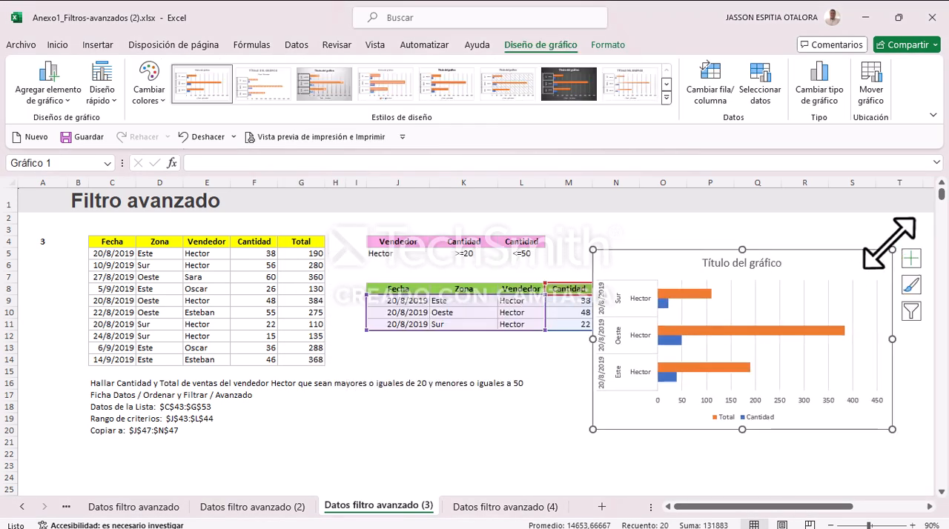
Step: Resize the bar chart smaller and place it beside the results table, starting near cell O3, leaving it deselected
left_click_drag(892, 252, 827, 275)
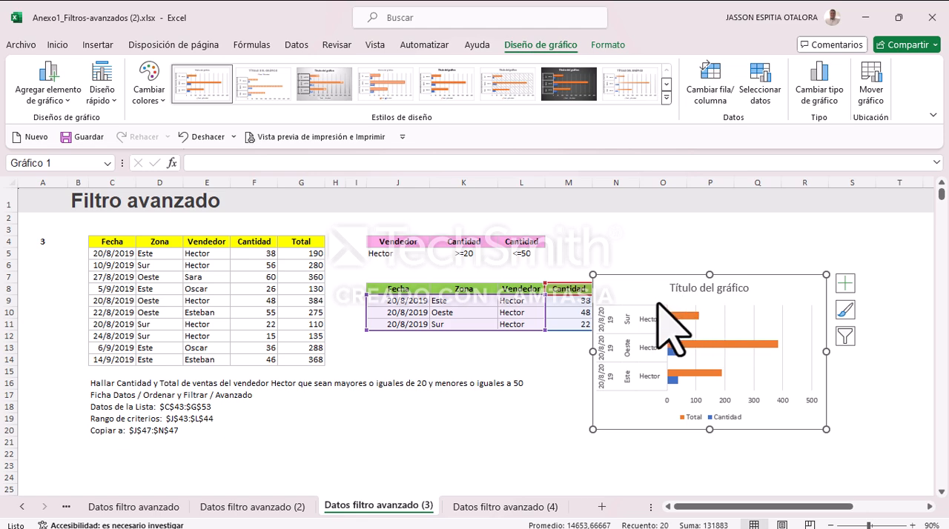
left_click_drag(826, 351, 851, 352)
left_click_drag(746, 276, 796, 221)
left_click(664, 419)
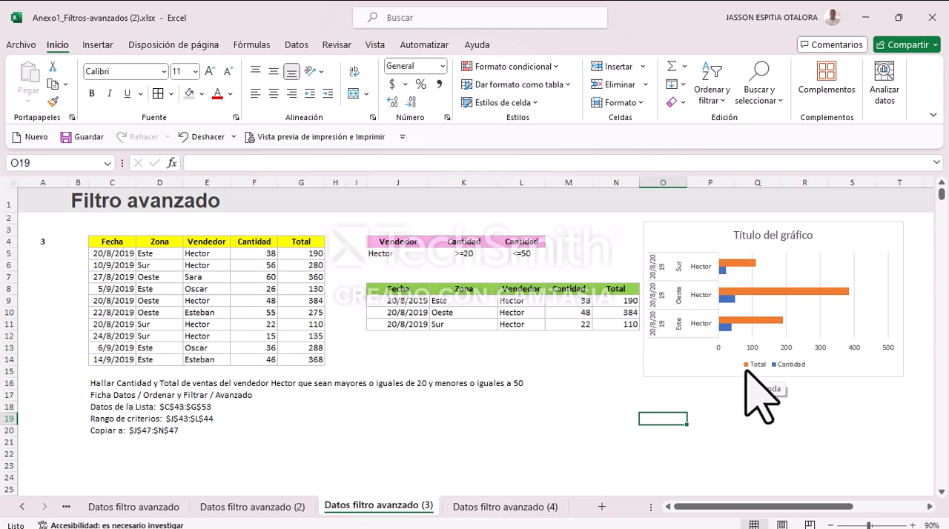
Step: Compare the Total and Cantidad values in M9:N11 with the two series of the bar chart
left_click_drag(613, 299, 617, 323)
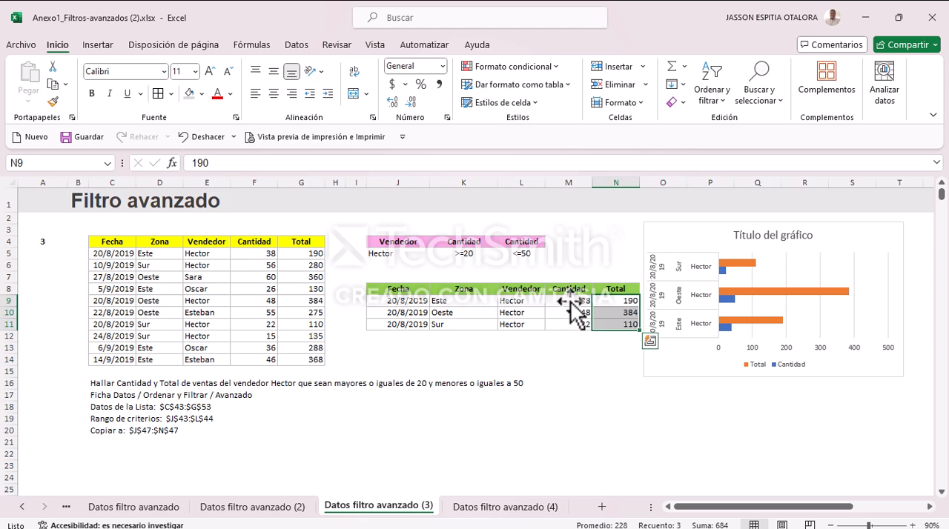
left_click_drag(569, 300, 573, 331)
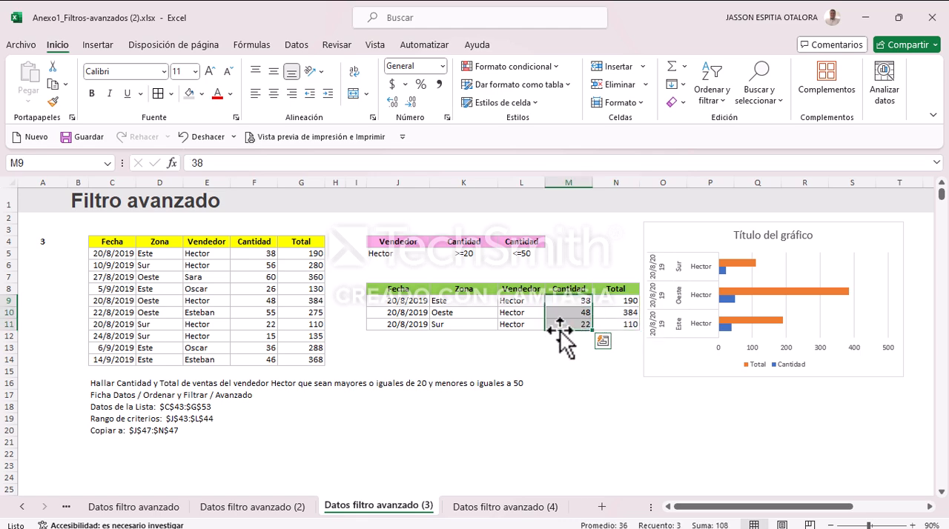
left_click(586, 382)
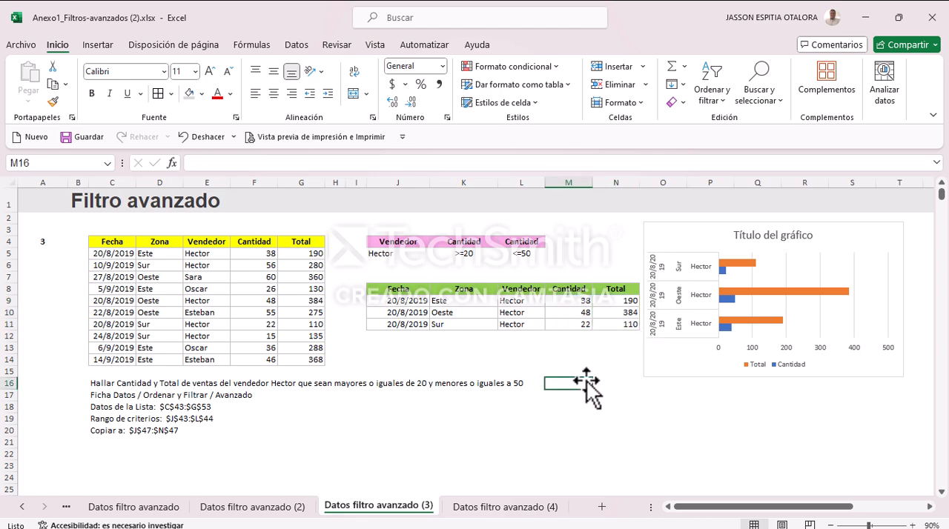
Step: Insert a 3D stacked bar chart from the Vendedor list in J3:J7 on sheet Datos filtro avanzado (4)
left_click(504, 507)
left_click_drag(450, 242, 450, 292)
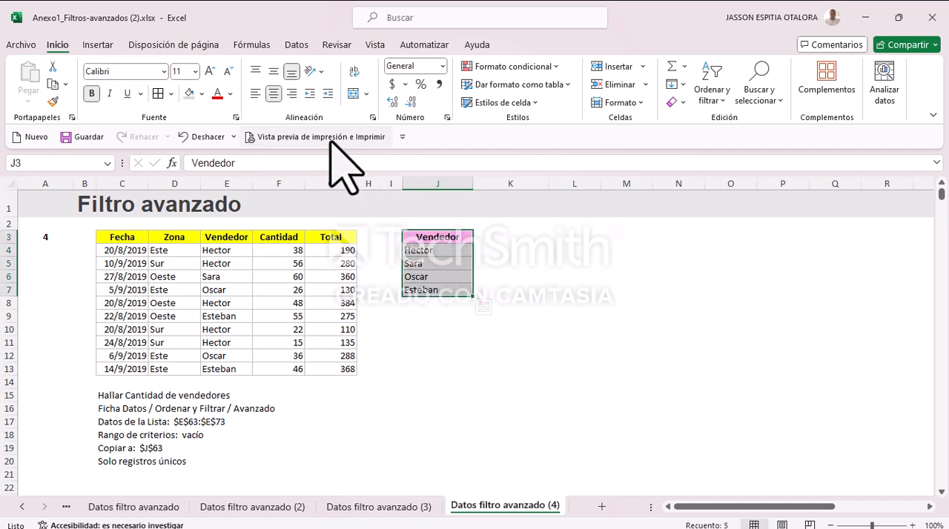
left_click(95, 45)
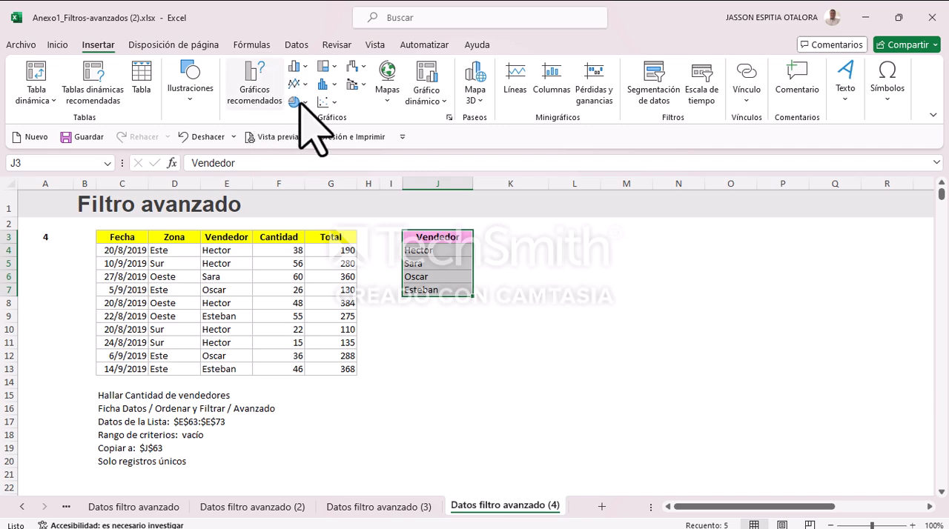
left_click(296, 88)
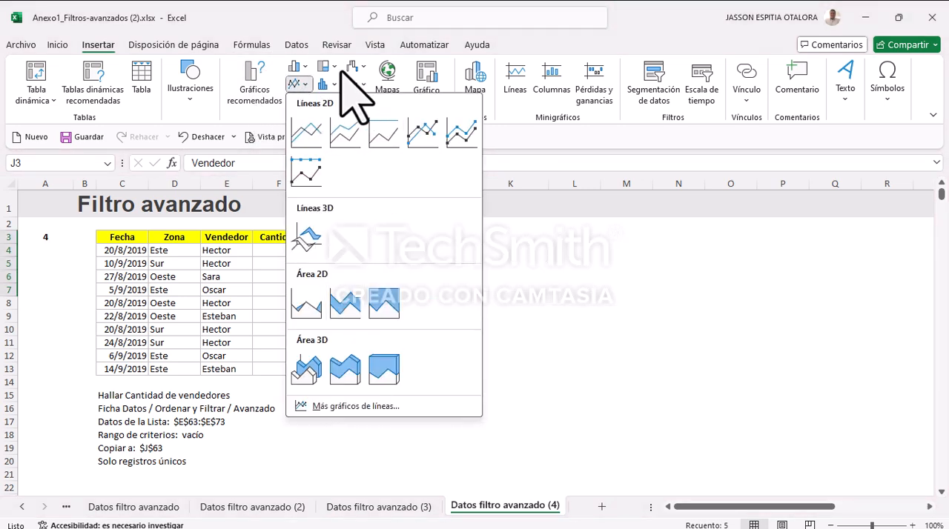
left_click(326, 84)
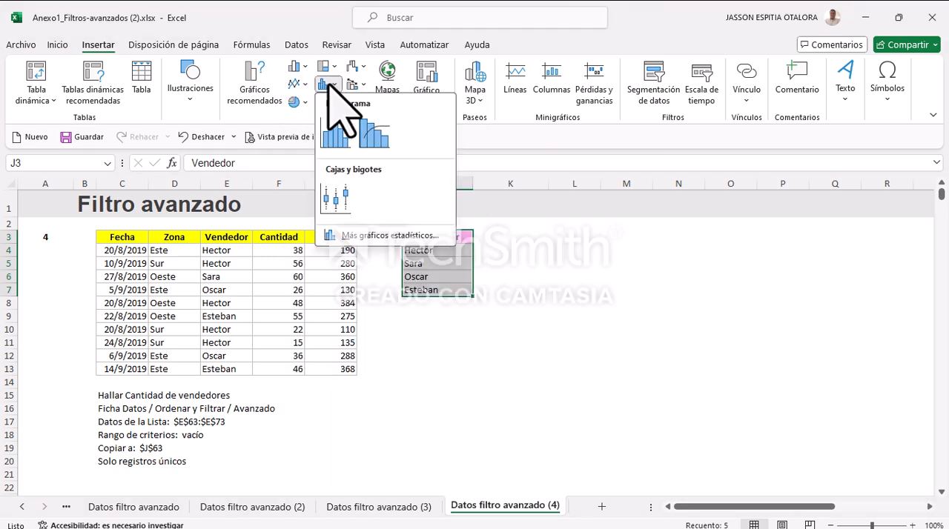
left_click(304, 67)
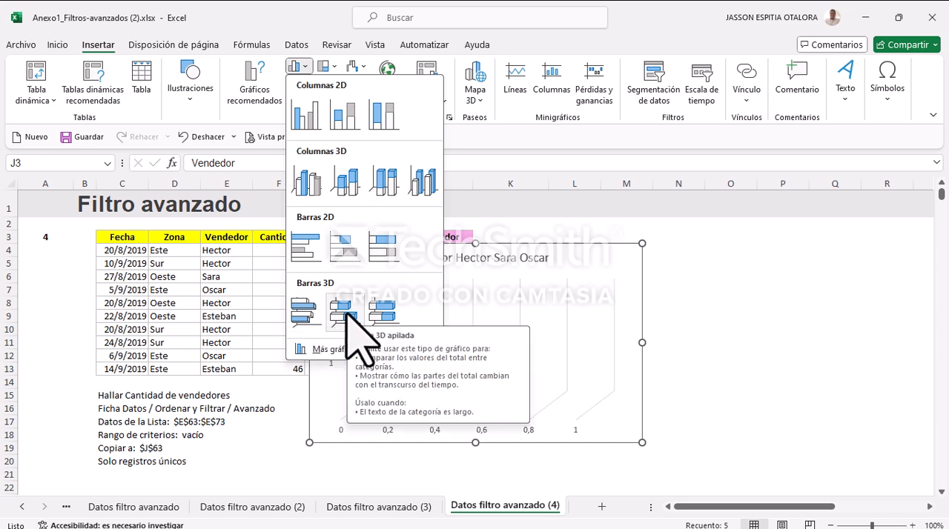
left_click(340, 313)
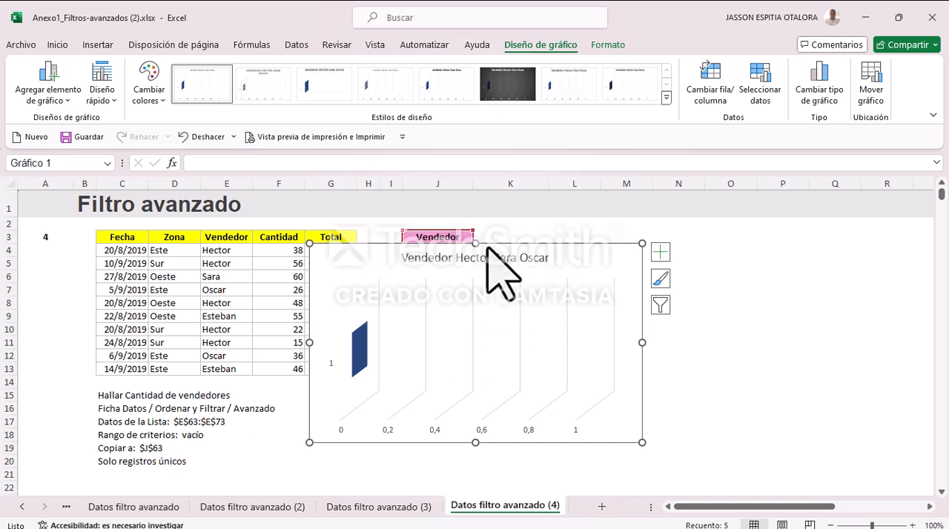
Step: Narrow the 3D bar chart, place it beside the Vendedor list over columns L to O, and apply the dark grey chart style
left_click_drag(642, 342, 480, 342)
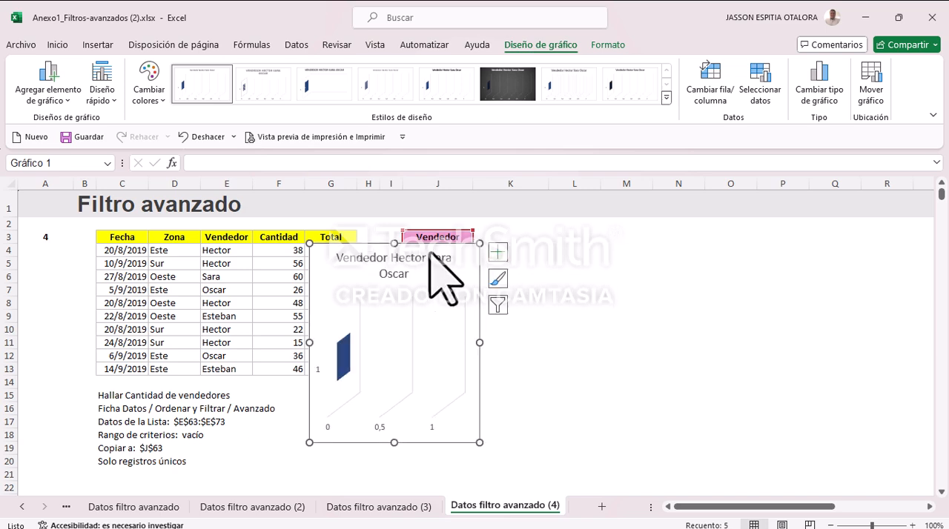
left_click_drag(420, 250, 659, 227)
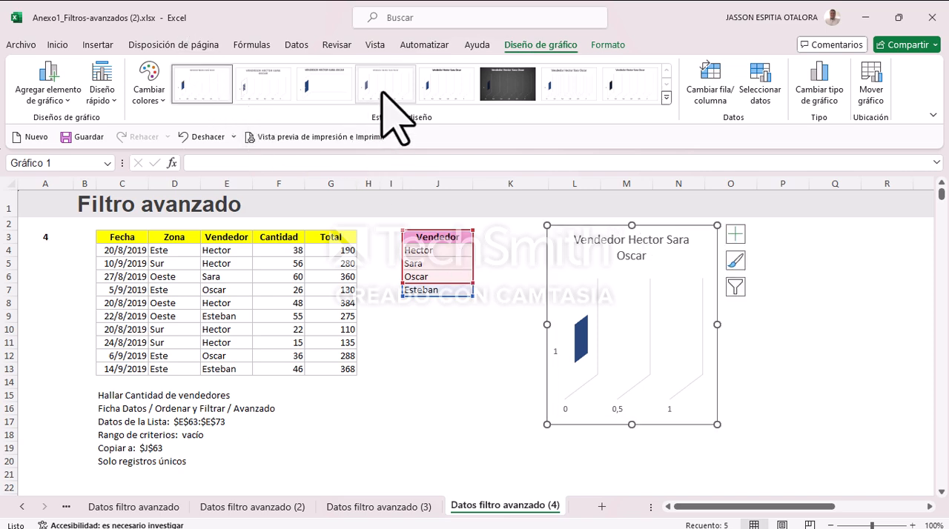
left_click(156, 98)
left_click(176, 169)
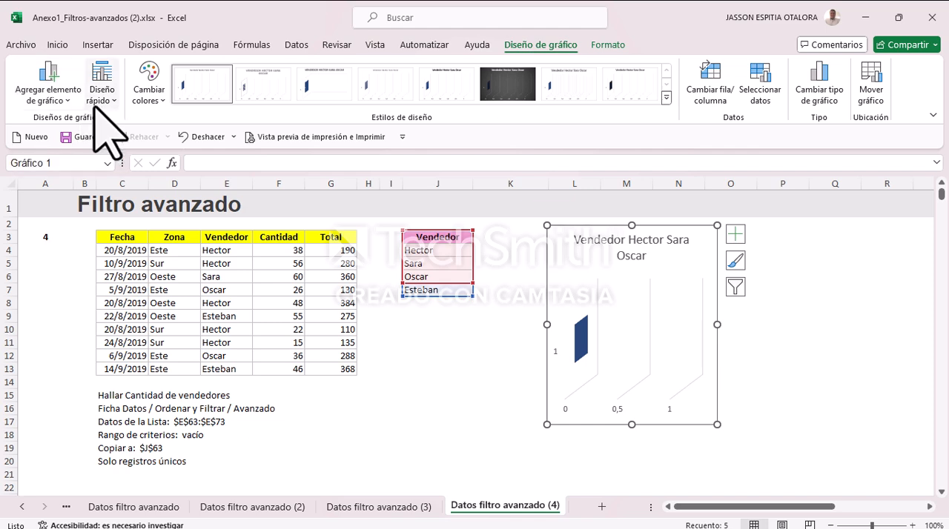
left_click(495, 83)
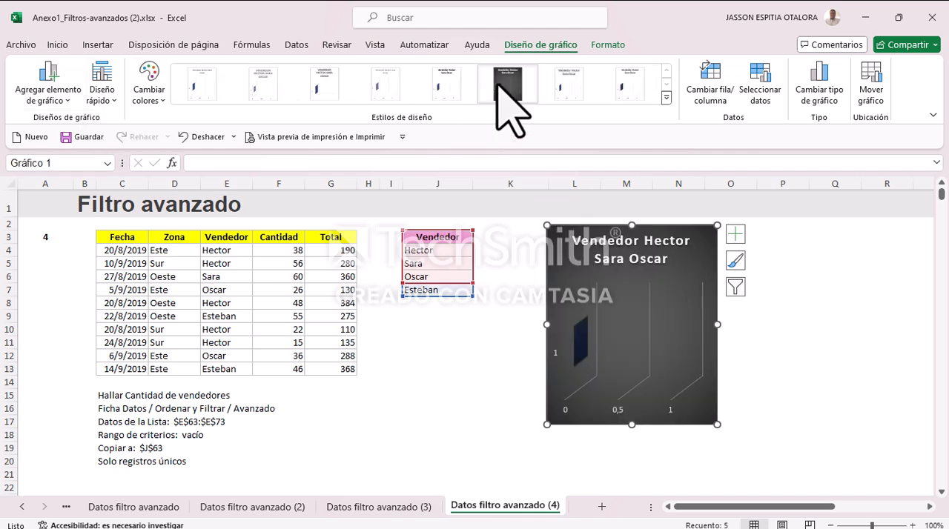
left_click(495, 368)
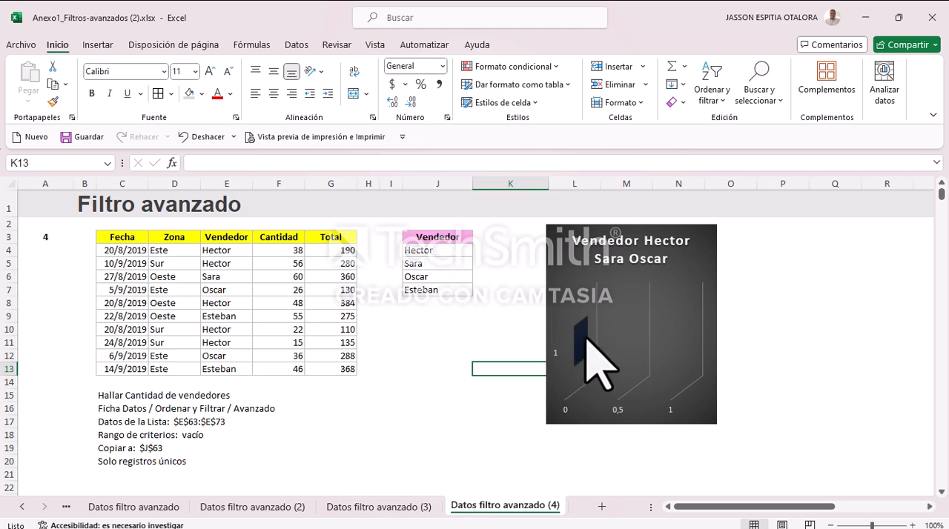
Step: Change the Vendedor chart to a 2D stacked column chart and leave it deselected
left_click(673, 294)
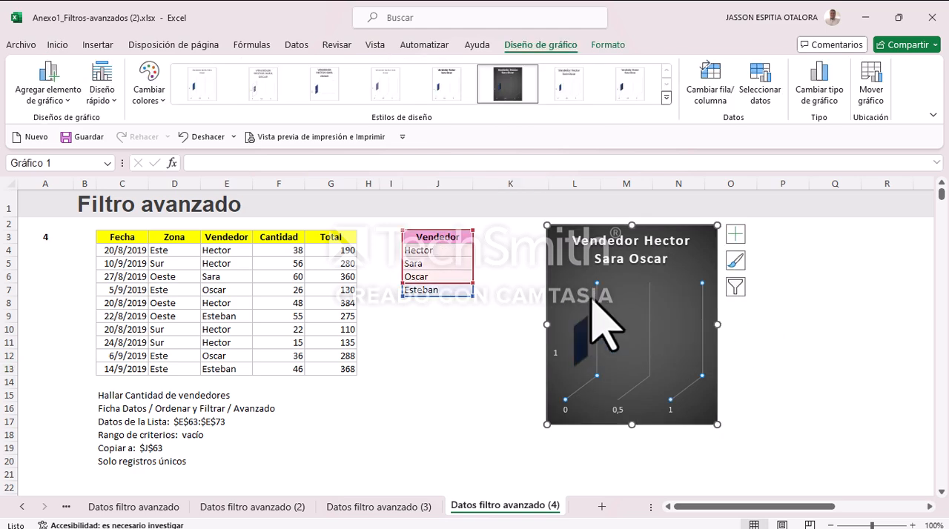
left_click(666, 97)
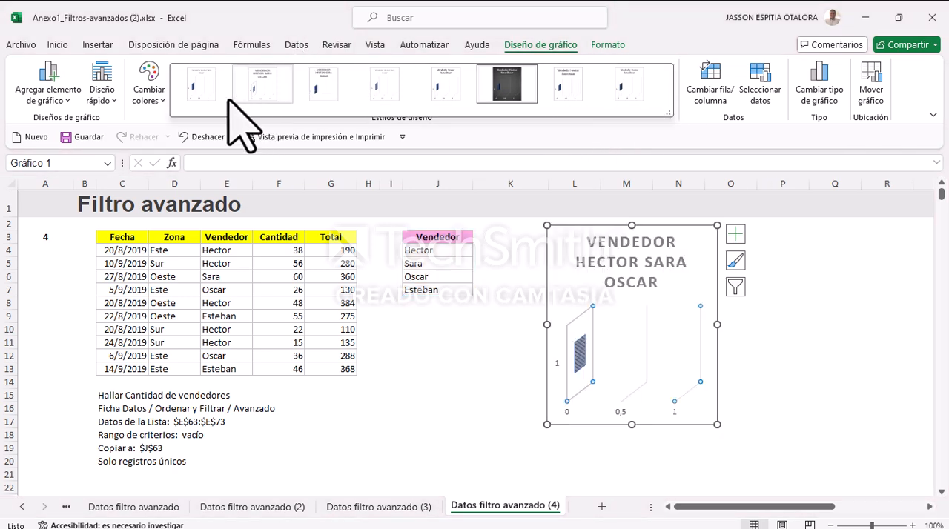
left_click(99, 46)
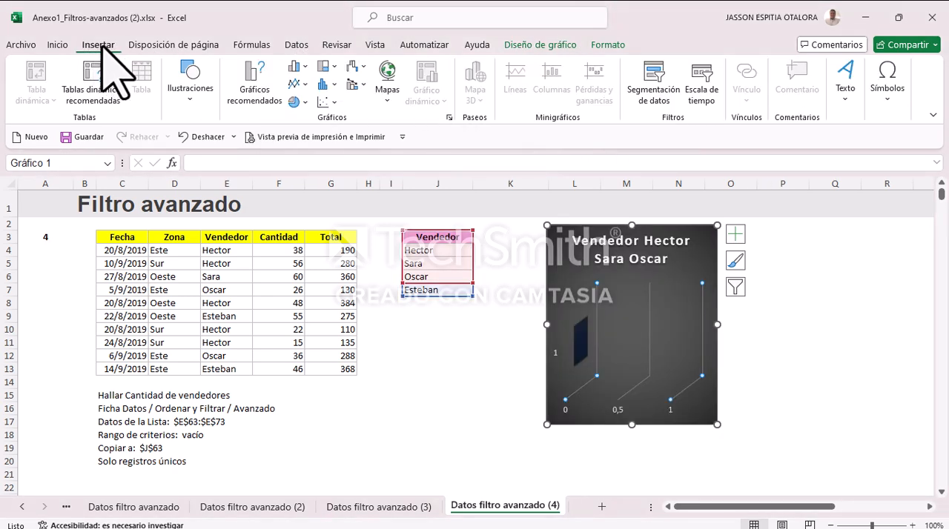
left_click(257, 95)
left_click(680, 68)
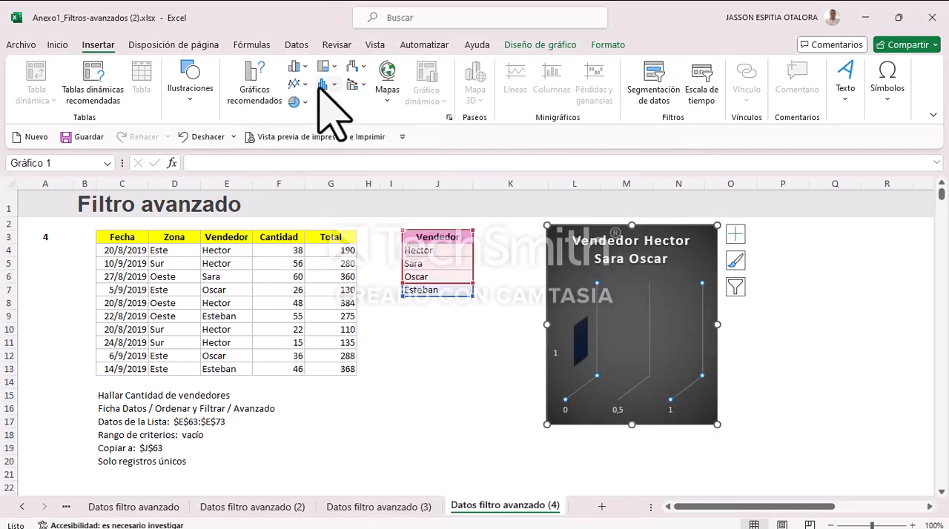
left_click(304, 68)
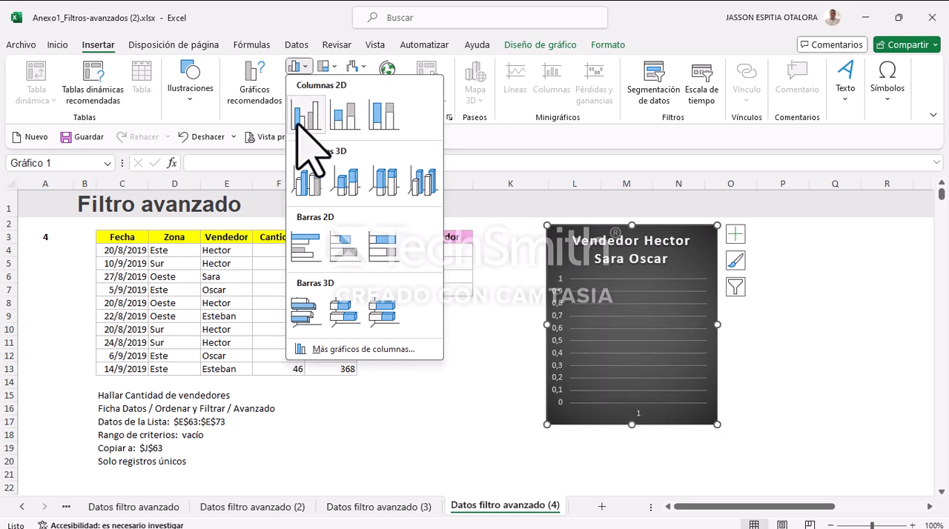
left_click(345, 126)
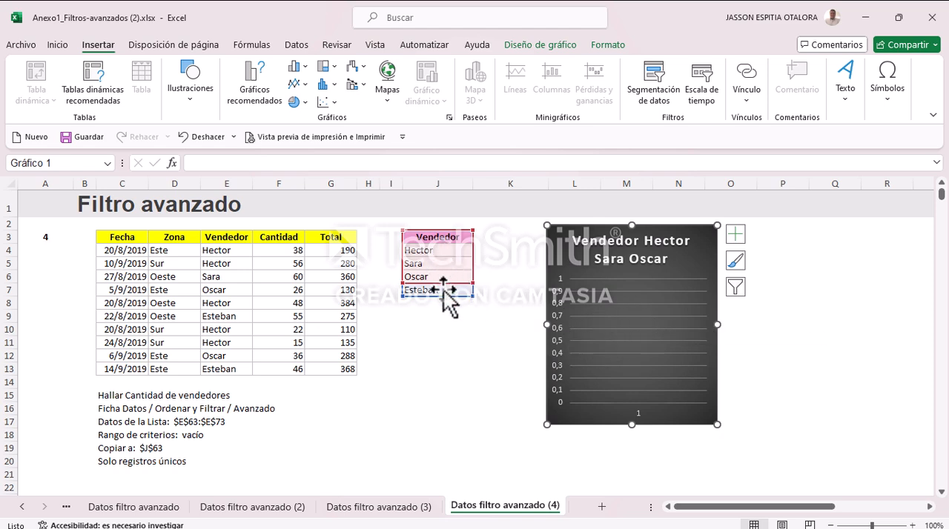
left_click(476, 344)
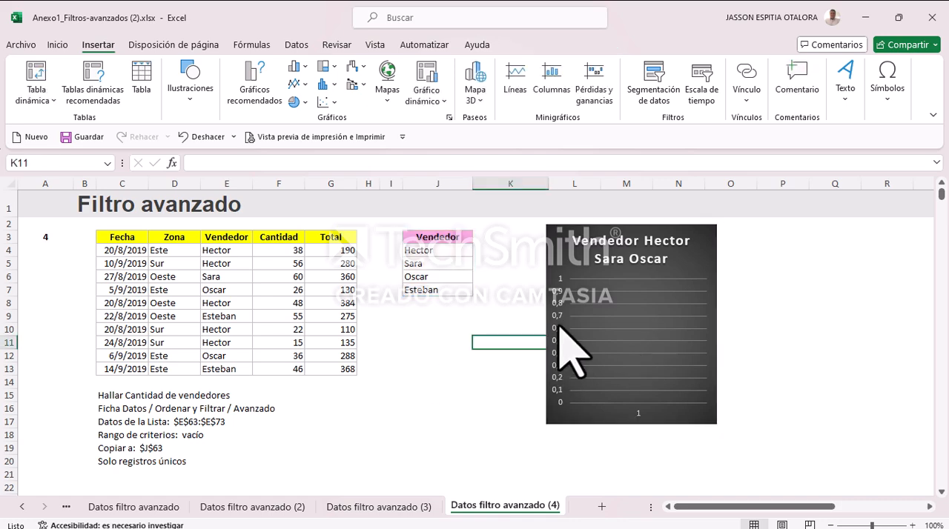
Step: Review the filter results and charts on all four Datos filtro avanzado sheets, ending on the first one
left_click(155, 505)
left_click(244, 504)
left_click(344, 511)
left_click(519, 504)
left_click(376, 513)
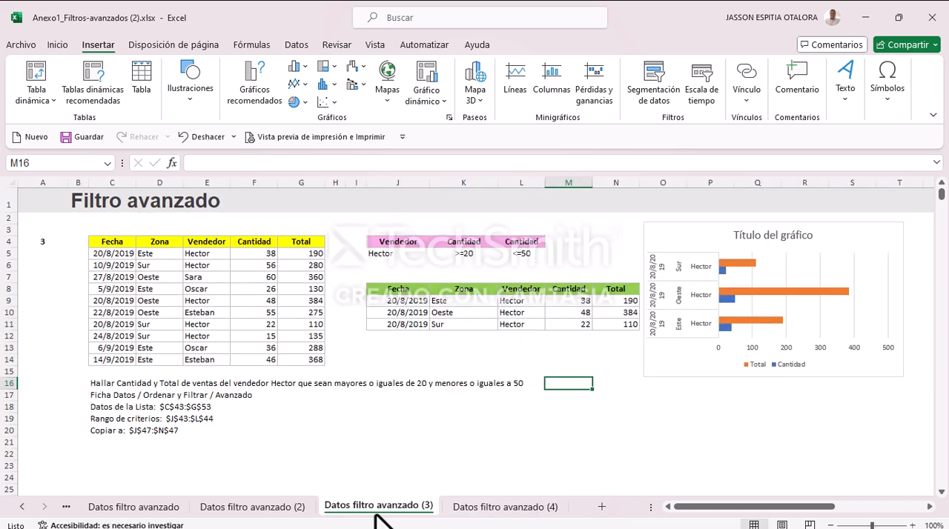
left_click(267, 510)
left_click(148, 510)
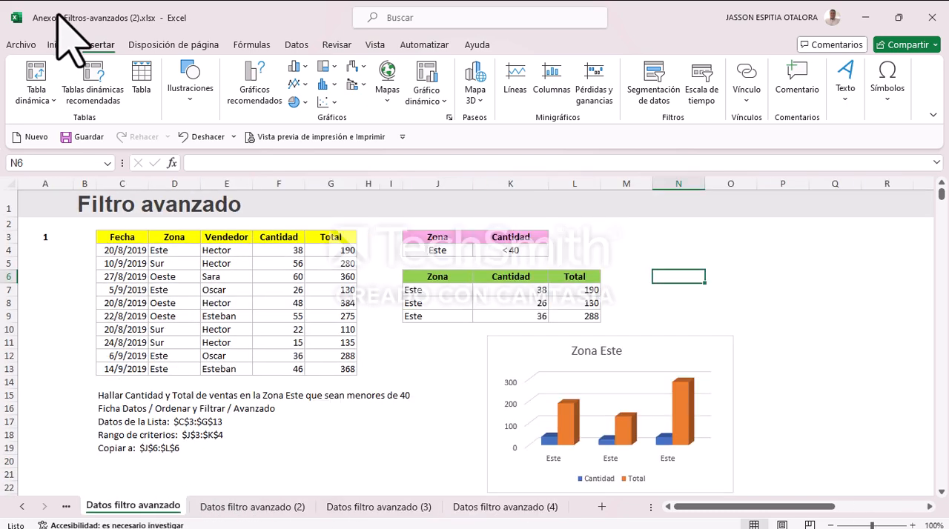
Step: Save the workbook Anexo1_Filtros-avanzados (2).xlsx and close it
left_click(25, 44)
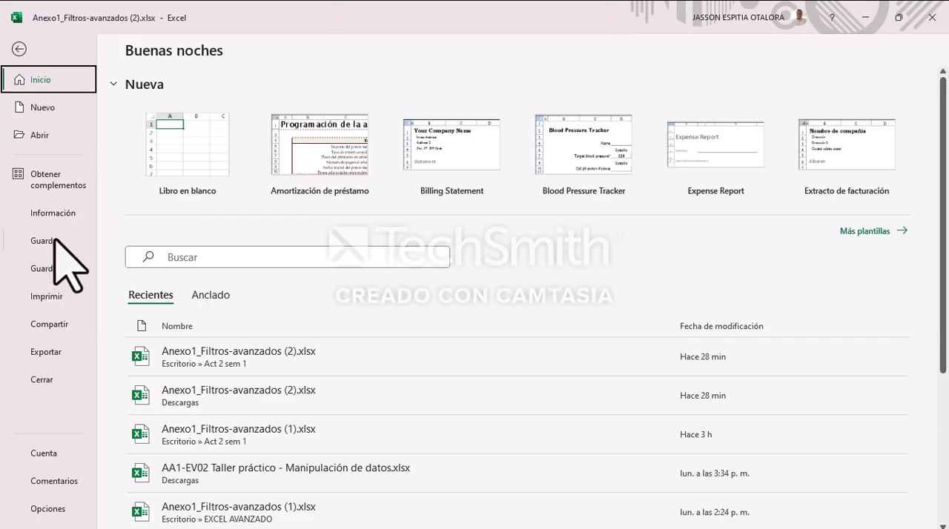
left_click(56, 241)
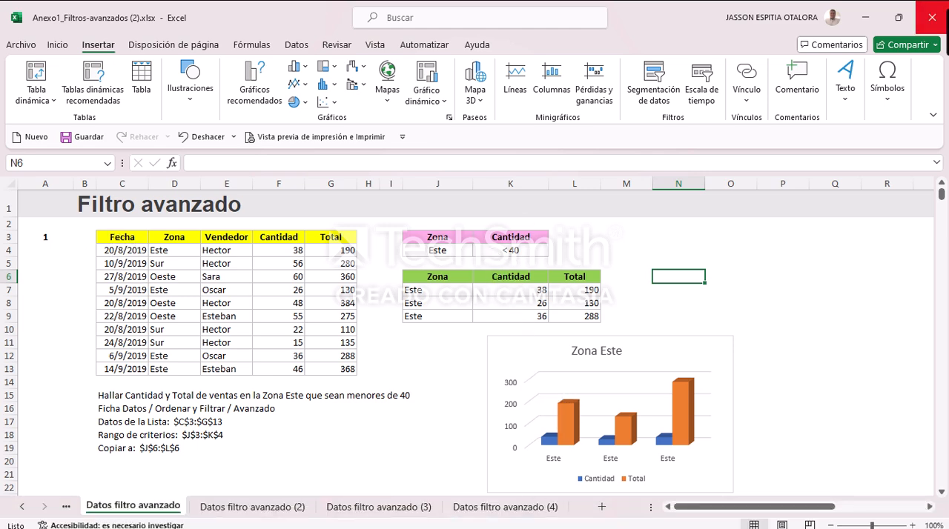
left_click(931, 17)
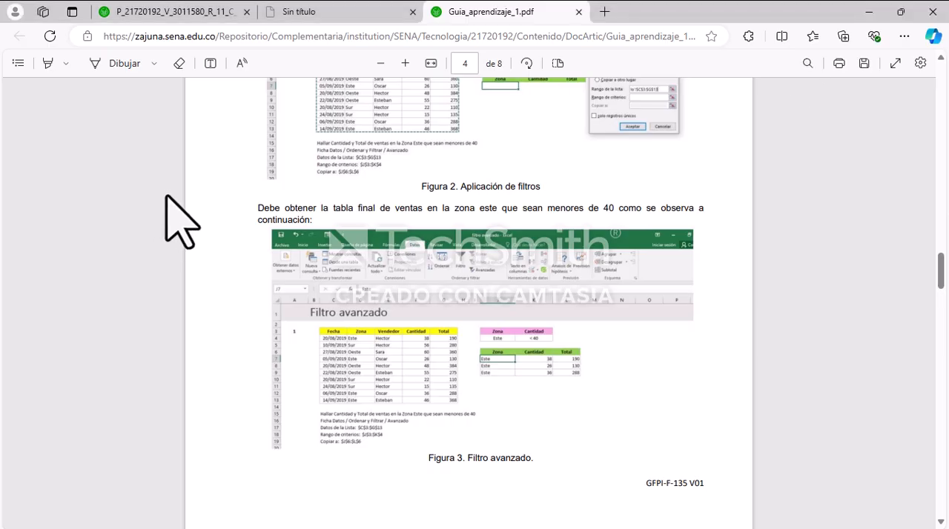
Step: Close the Guia_aprendizaje_1.pdf and Sin título browser tabs and minimise the browser
left_click(578, 12)
left_click(414, 12)
left_click(216, 517)
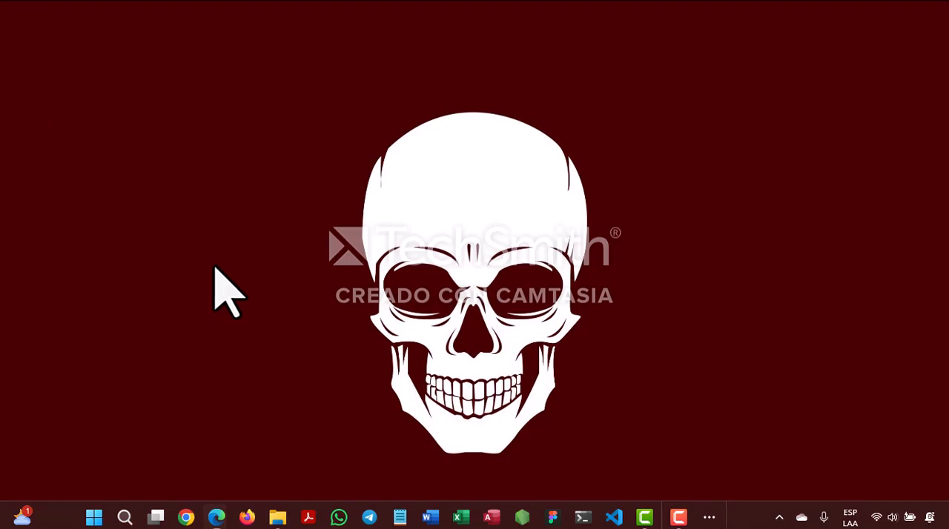
Step: Open the desktop folder Act 2 sem 1, check the saved workbook in it, and close the folder
double_click(21, 243)
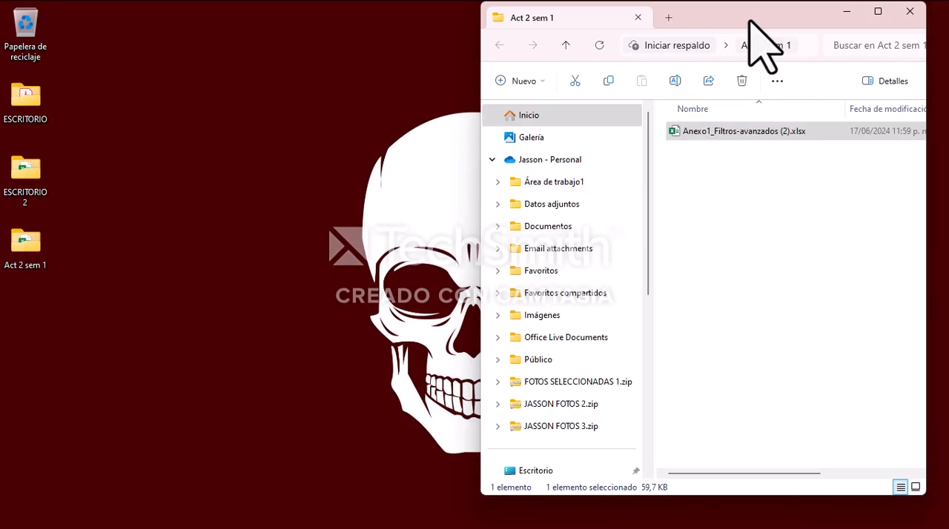
left_click_drag(730, 17, 360, 43)
left_click(508, 39)
left_click(285, 128)
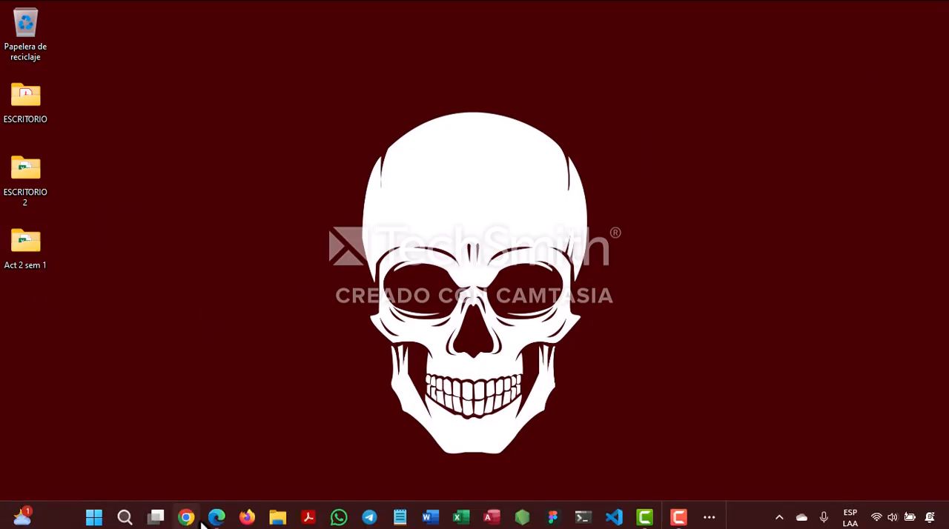
Step: Switch to the Zajuna assignment page in Microsoft Edge and start adding a submission for activity AA1-EV02
mouse_move(215, 518)
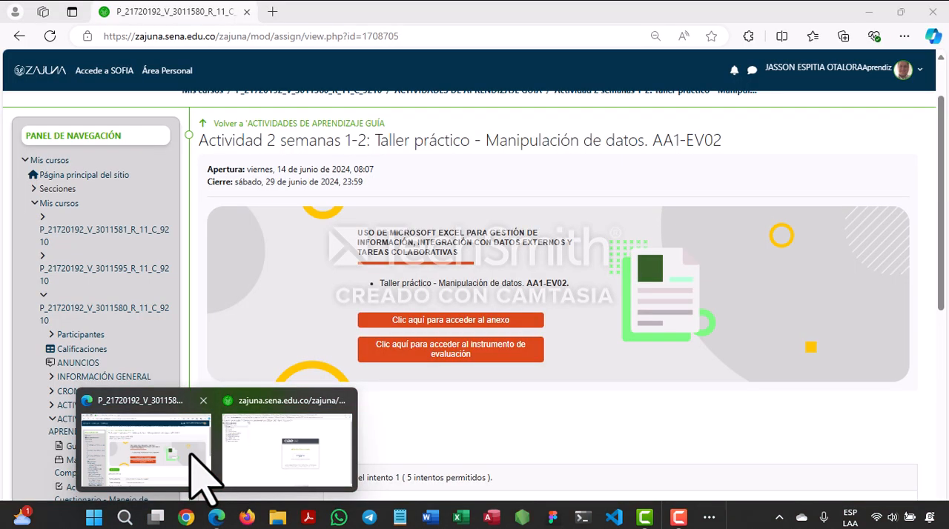
left_click(205, 477)
scroll(349, 297, "down", 2)
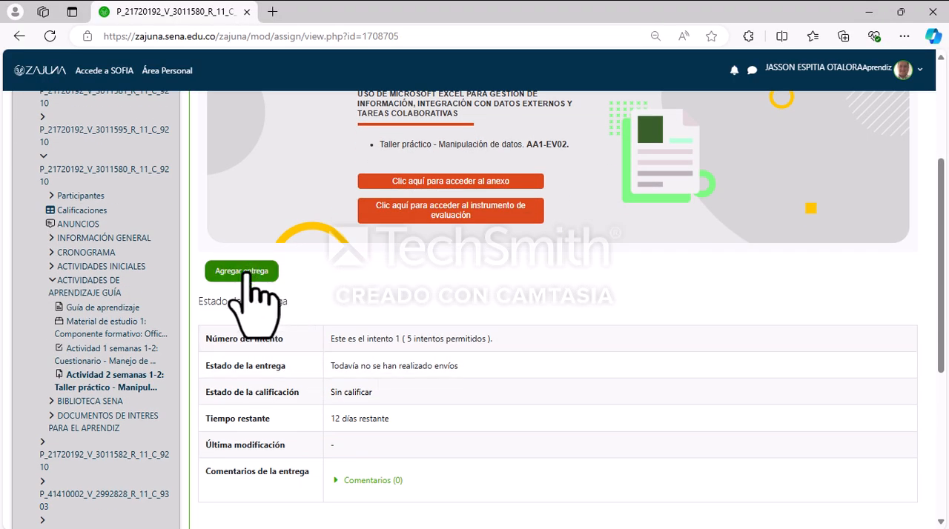
left_click(247, 271)
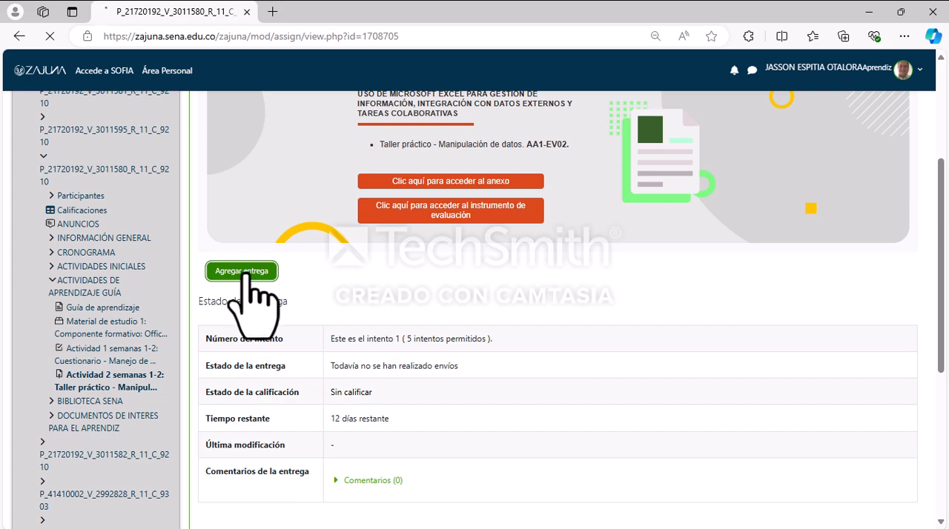
Step: Upload Anexo1_Filtros-avanzados (2).xlsx from the desktop folder Act 2 sem 1 to the submission and save the changes
scroll(485, 312, "down", 2)
scroll(478, 326, "down", 3)
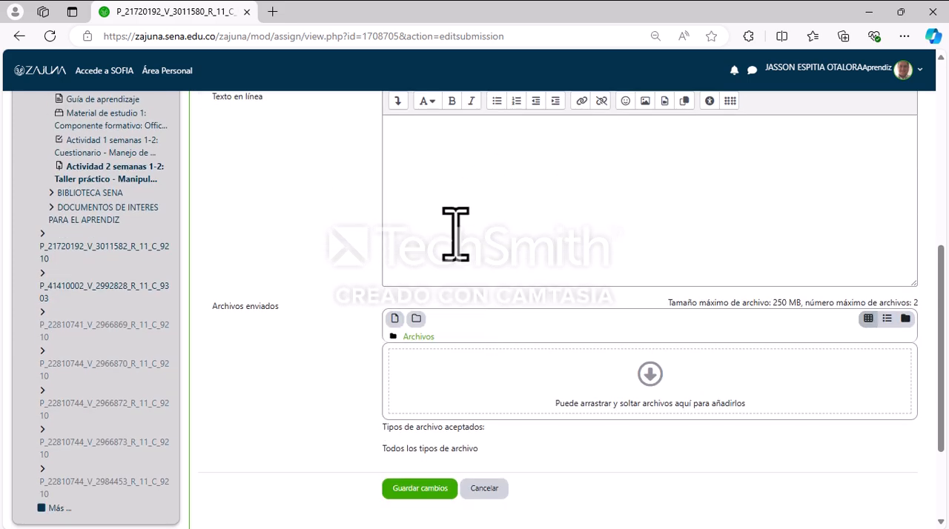
scroll(421, 415, "down", 2)
scroll(407, 334, "up", 1)
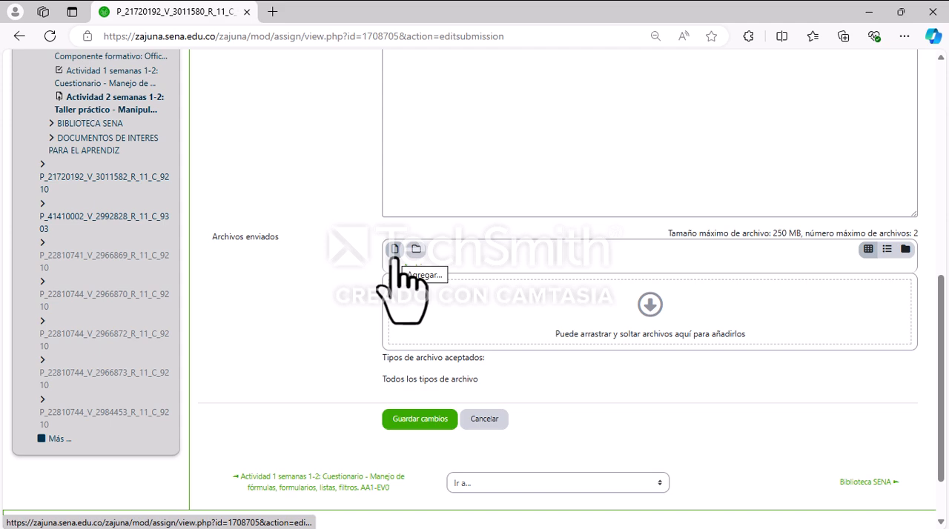
left_click(394, 250)
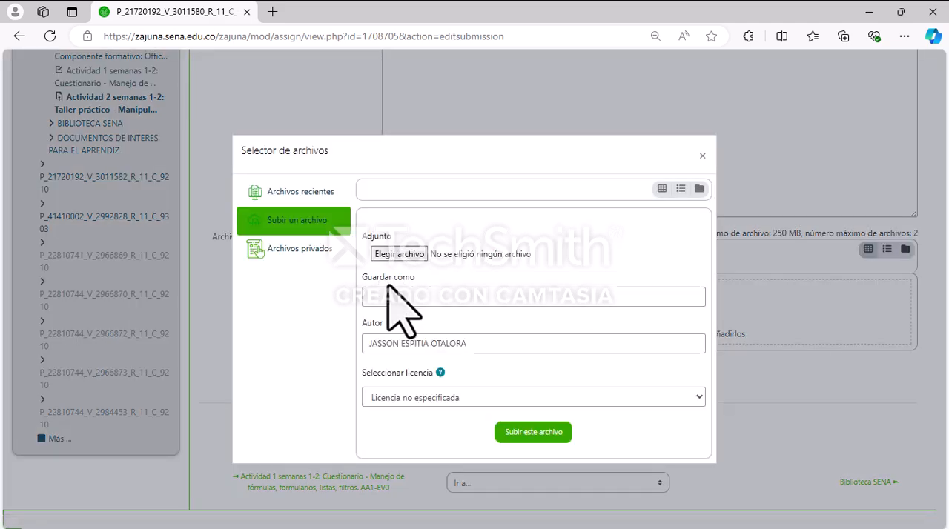
left_click(397, 254)
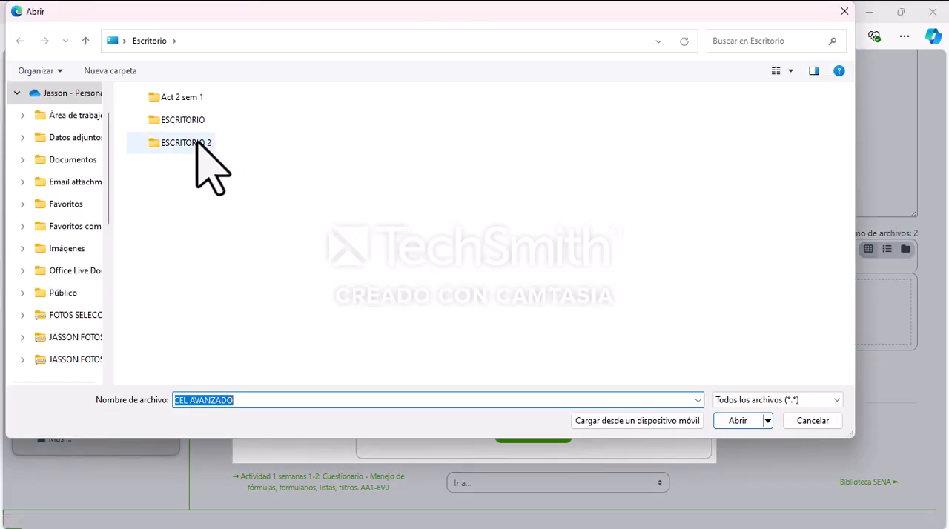
double_click(178, 100)
left_click(175, 115)
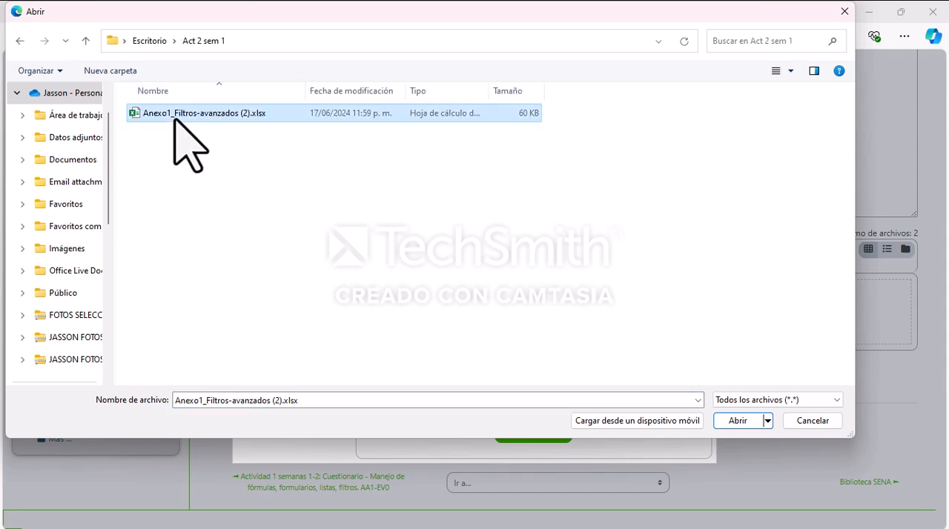
left_click(737, 423)
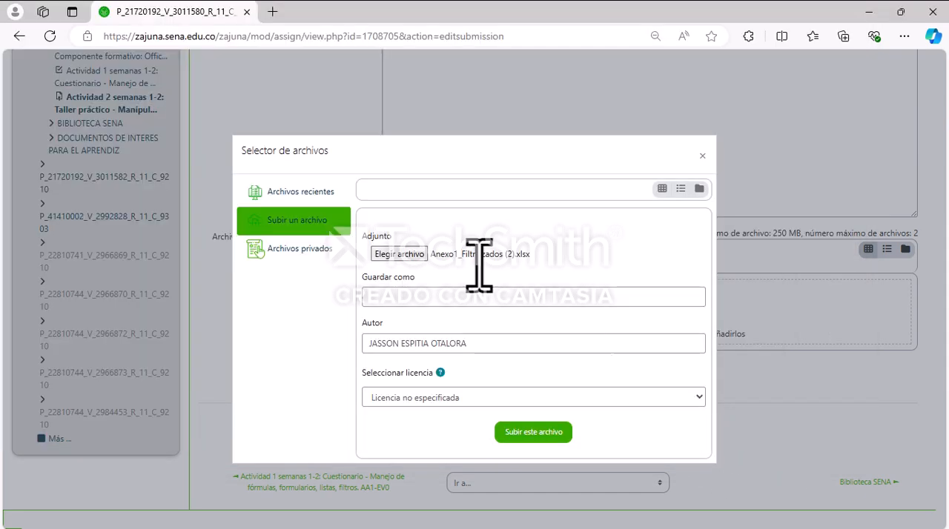
left_click(521, 436)
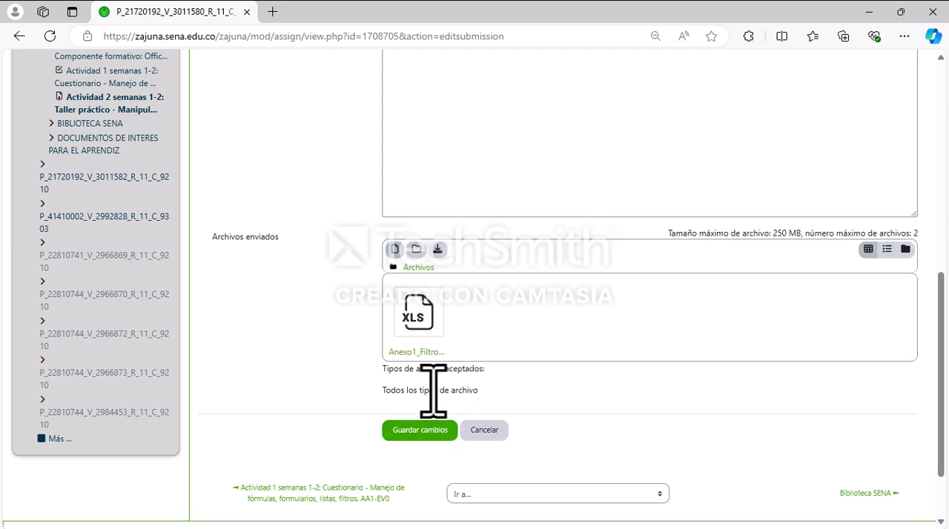
left_click(421, 432)
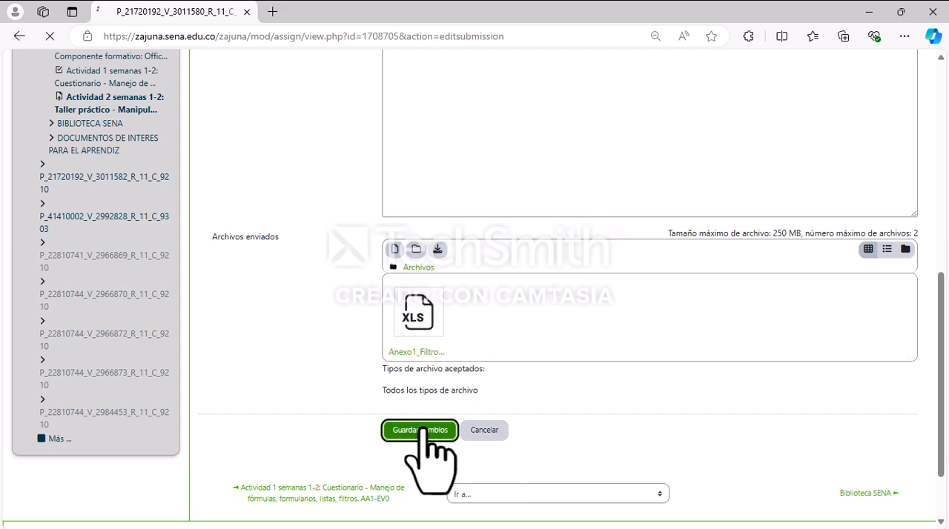
Step: Examine the submission's status details, the attached file, and the options for sending, editing or deleting it
scroll(463, 415, "down", 5)
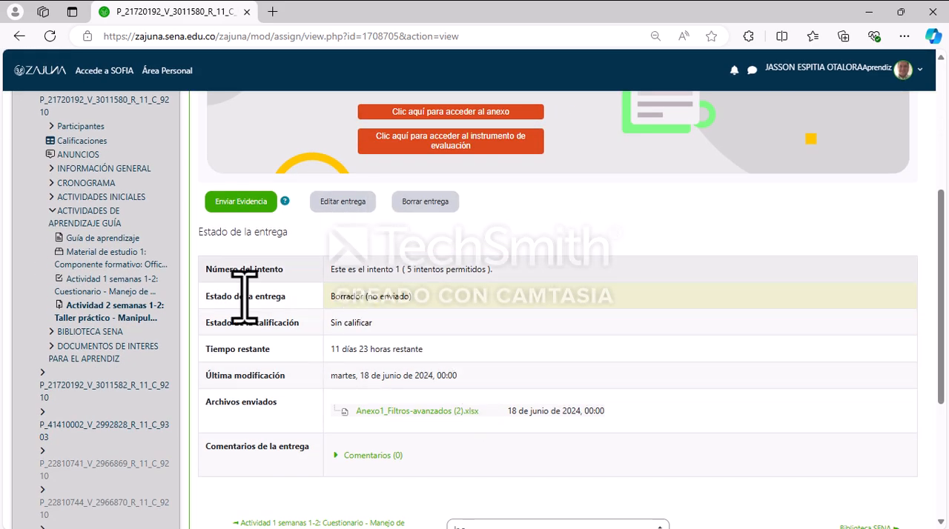
scroll(477, 434, "down", 2)
scroll(470, 435, "up", 2)
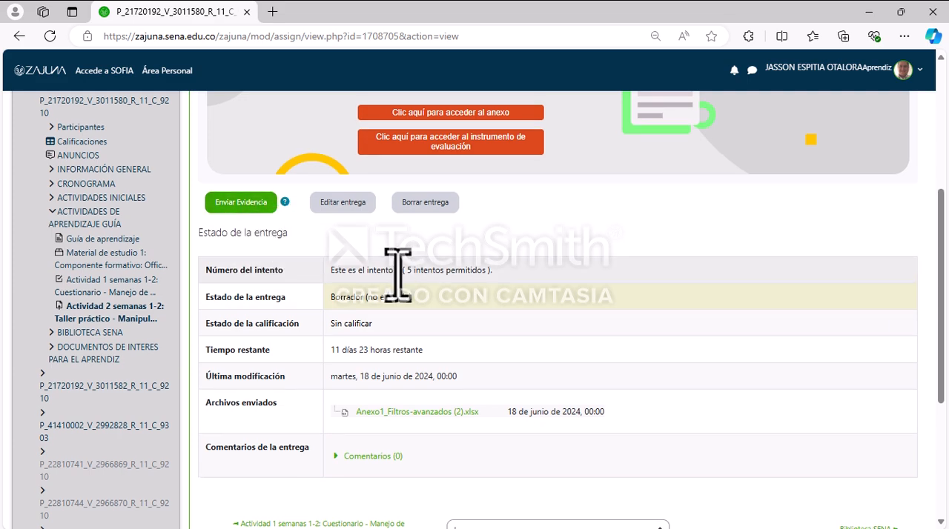
scroll(401, 273, "up", 4)
scroll(474, 239, "down", 3)
scroll(478, 261, "up", 3)
scroll(254, 403, "down", 1)
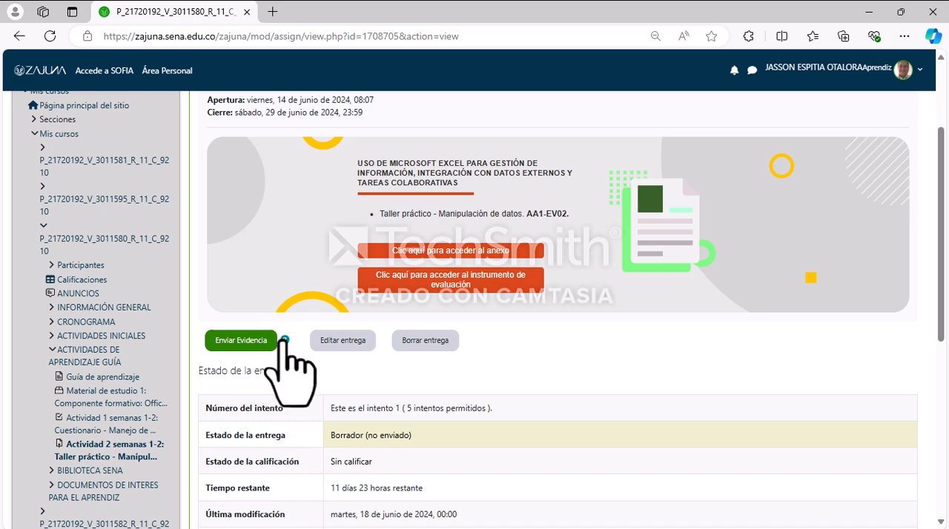
scroll(334, 356, "down", 2)
scroll(423, 403, "up", 4)
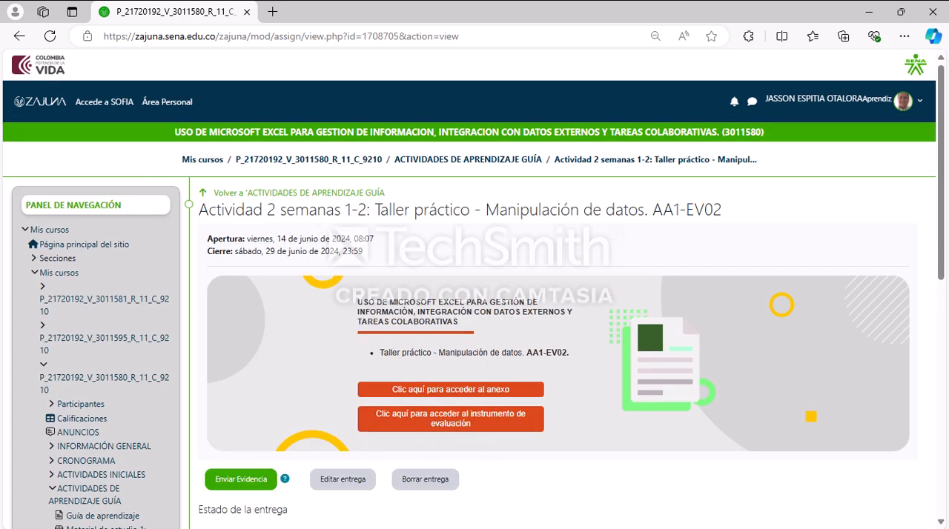
left_click(869, 13)
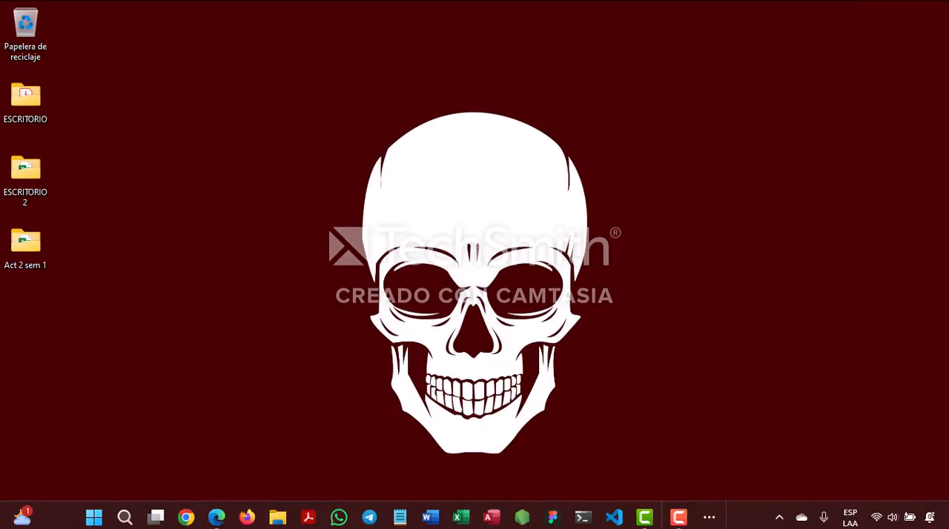
mouse_move(676, 522)
mouse_move(215, 521)
left_click(178, 467)
mouse_move(728, 519)
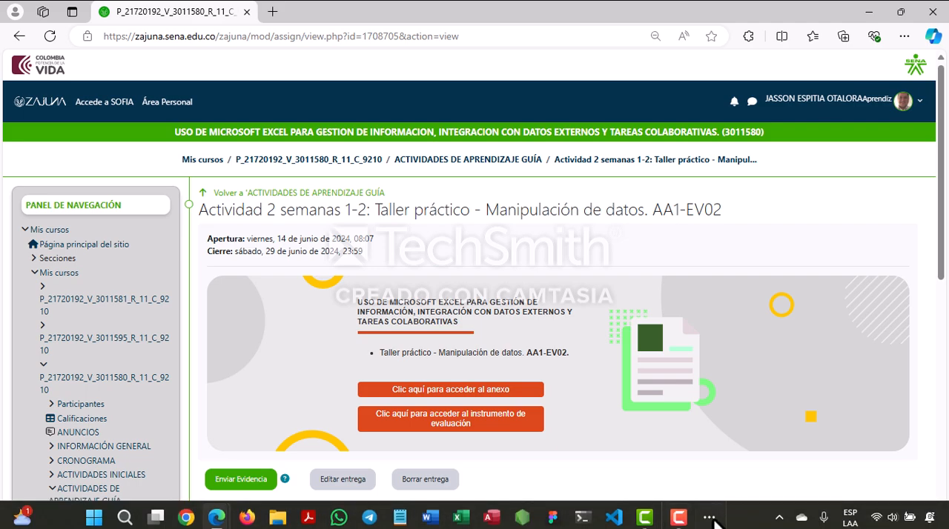
left_click(678, 521)
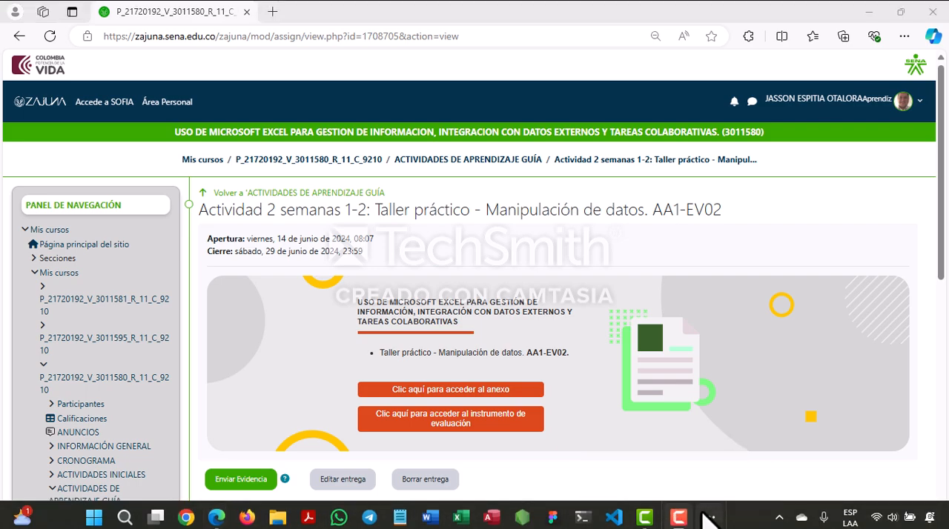